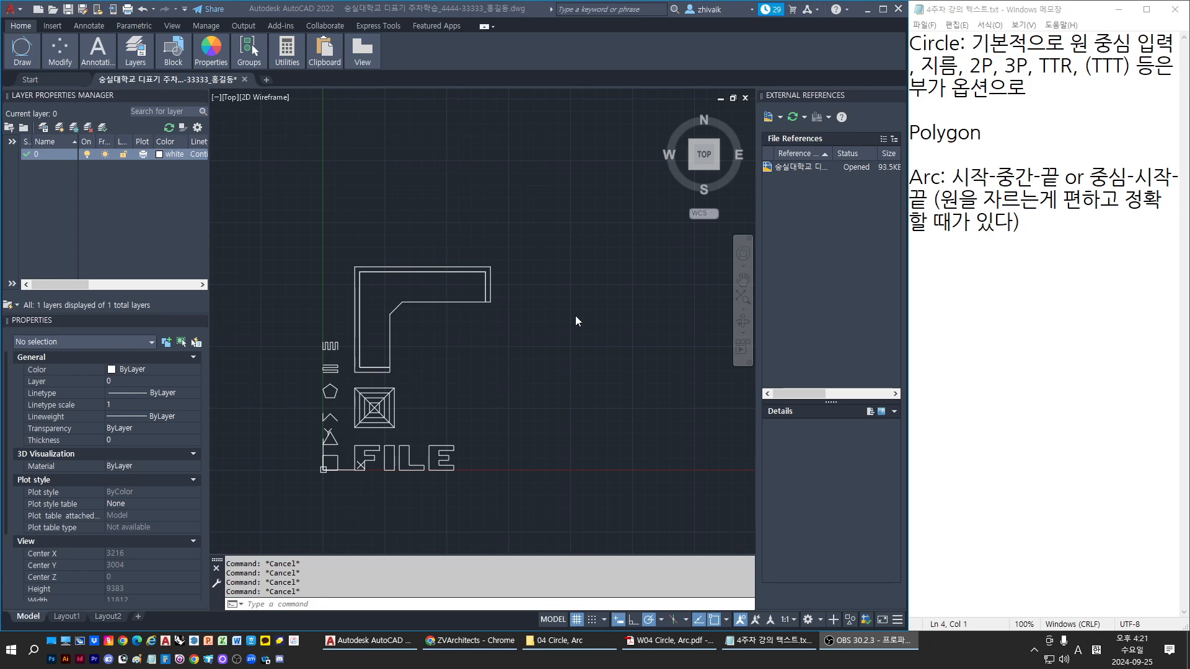
click(575, 315)
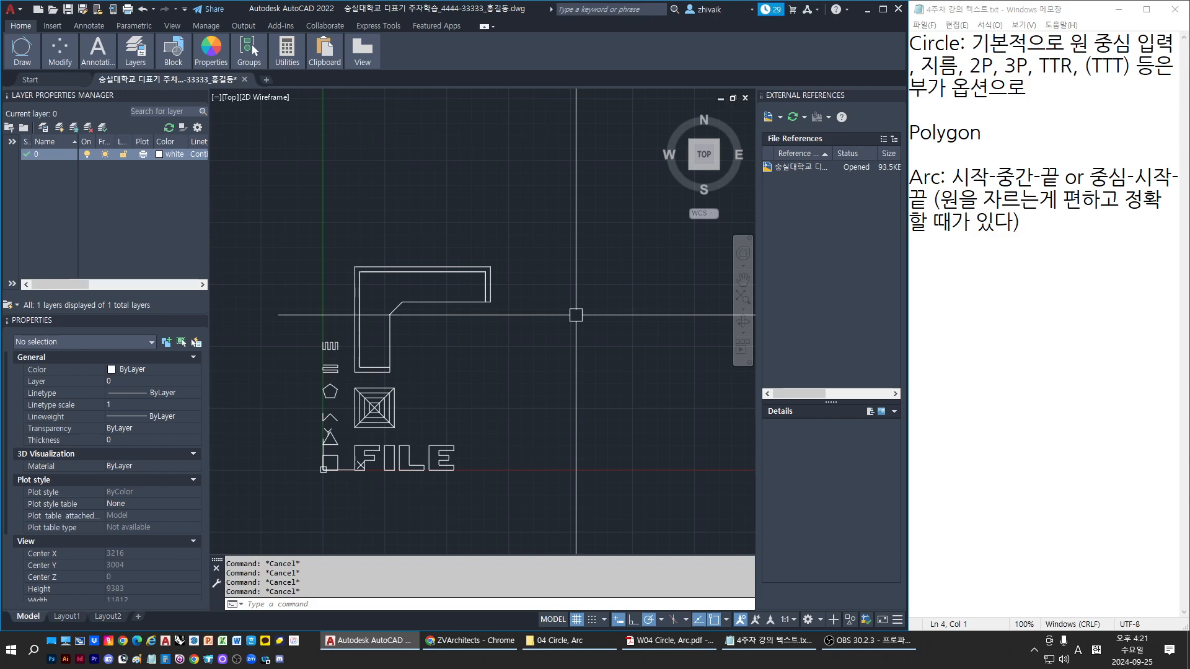
text(CIRCLE)
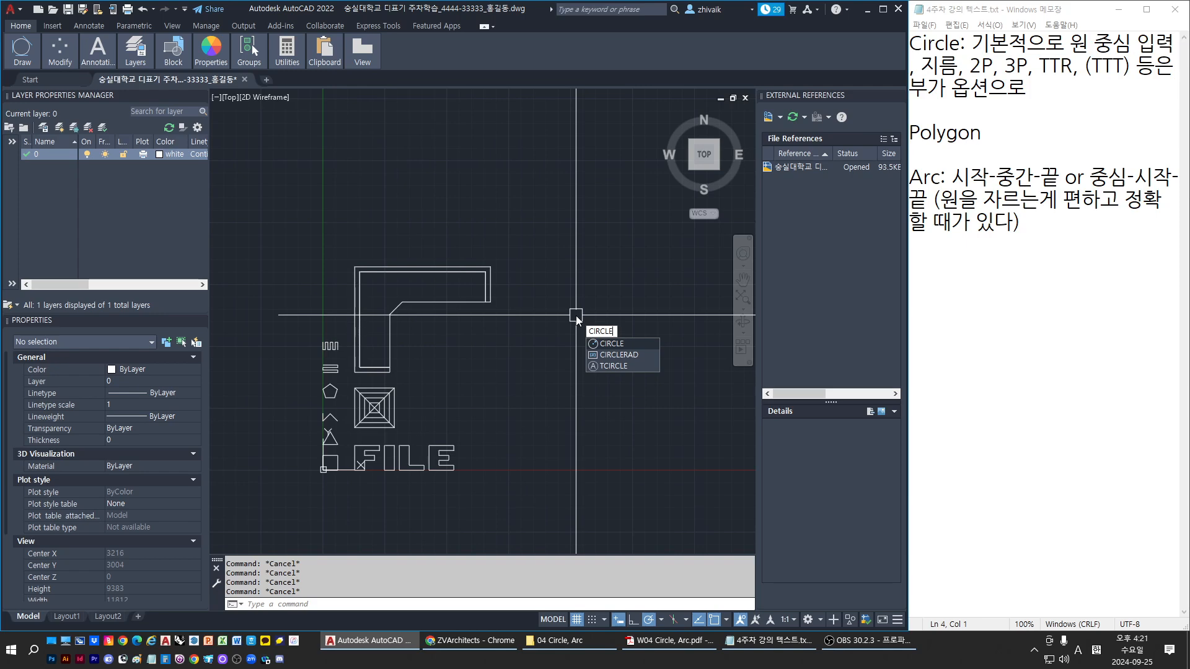
key(BackSpace)
key(BackSpace)
key(BackSpace)
key(BackSpace)
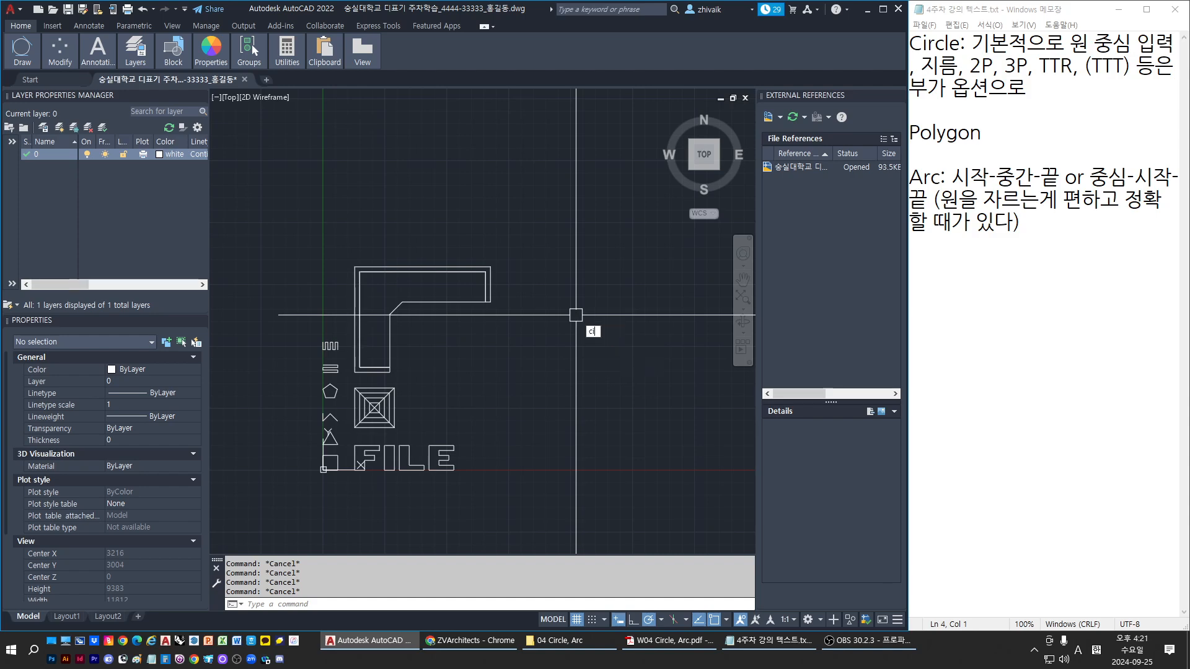
key(Return)
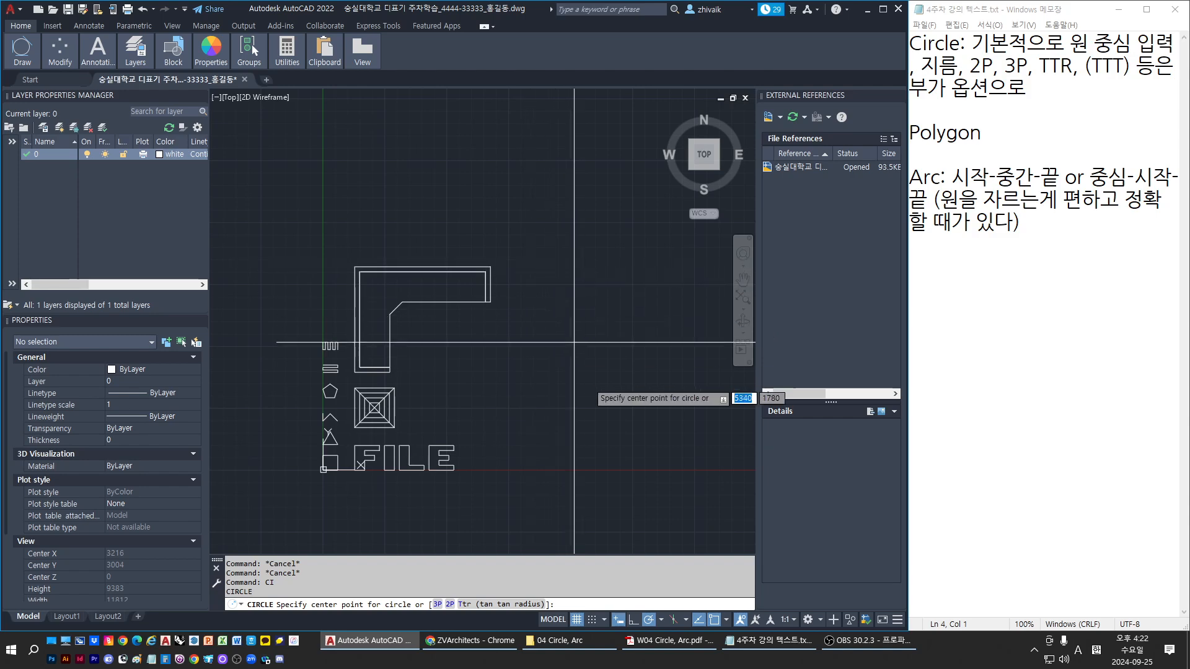
click(562, 362)
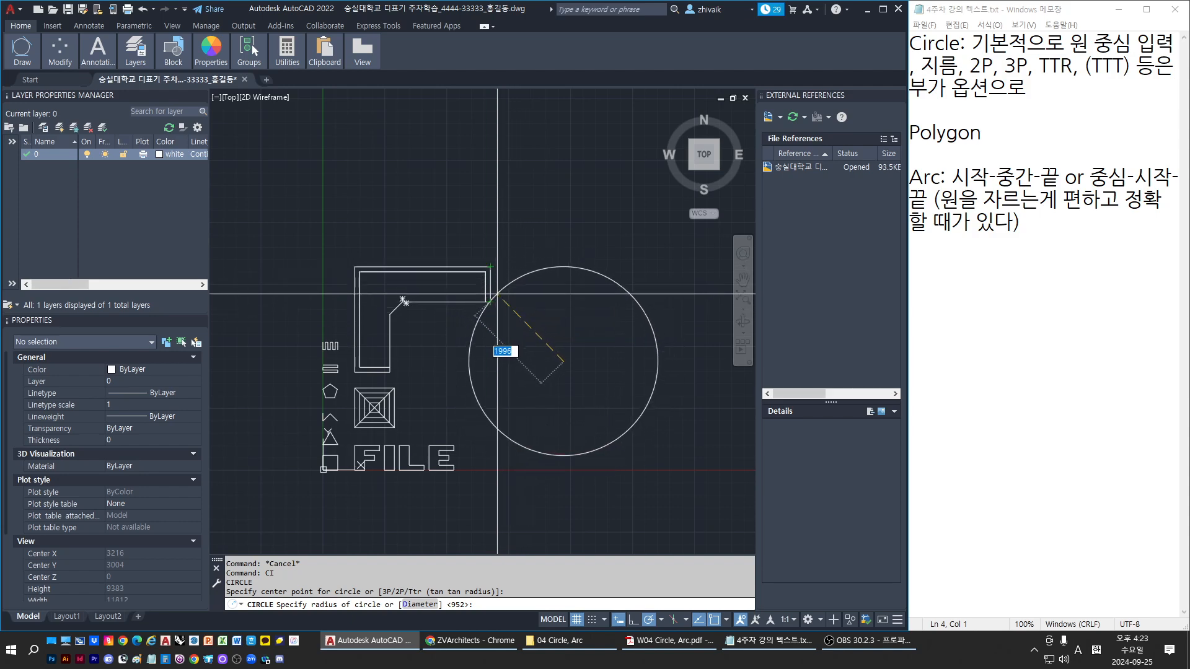
key(Escape)
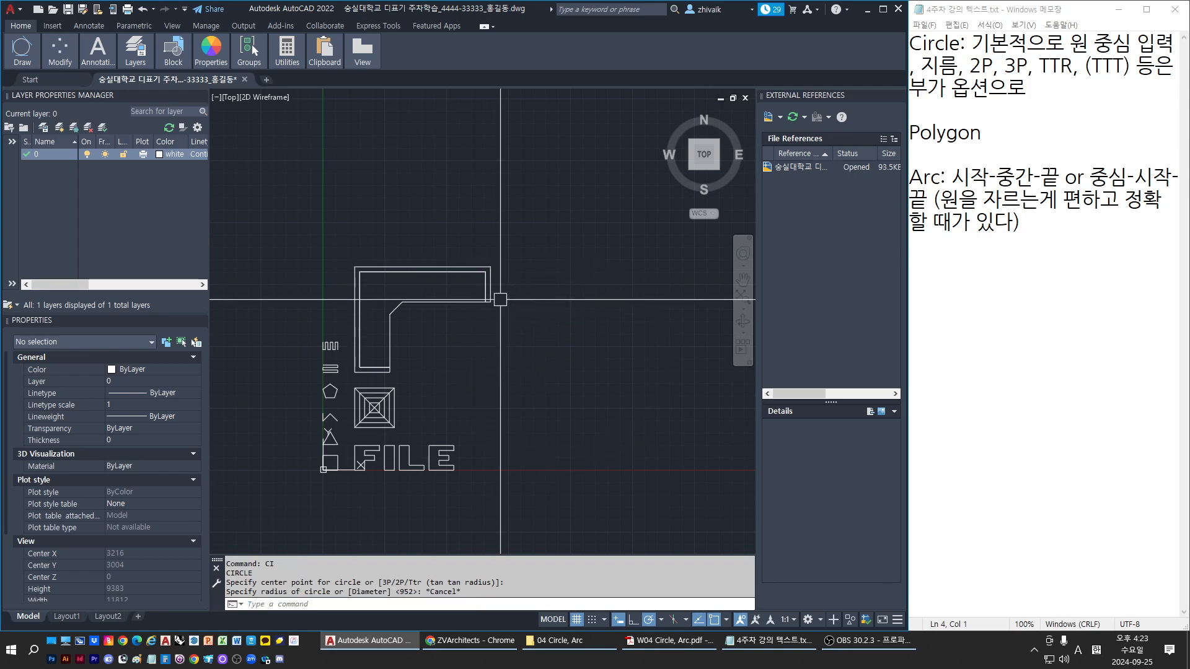
Step: Draw a circle centred on the L-shaped outline's outer upper-right corner, using the Diameter option with a diameter of about 710
text(ci)
key(Return)
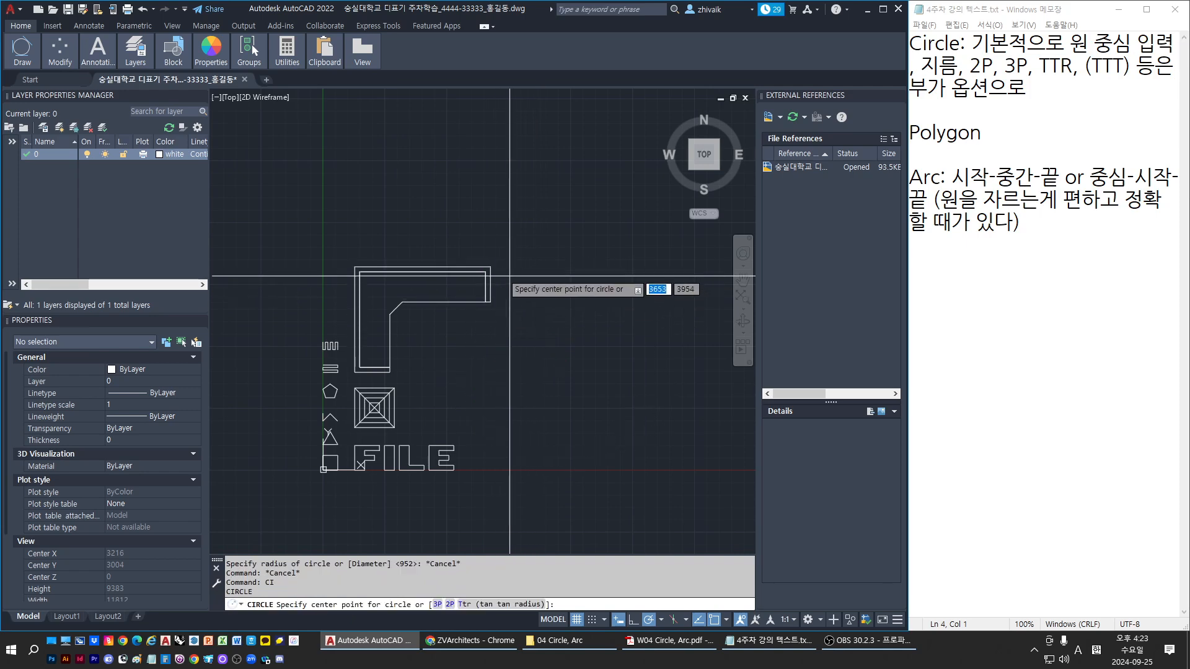
scroll(490, 266, up, 6)
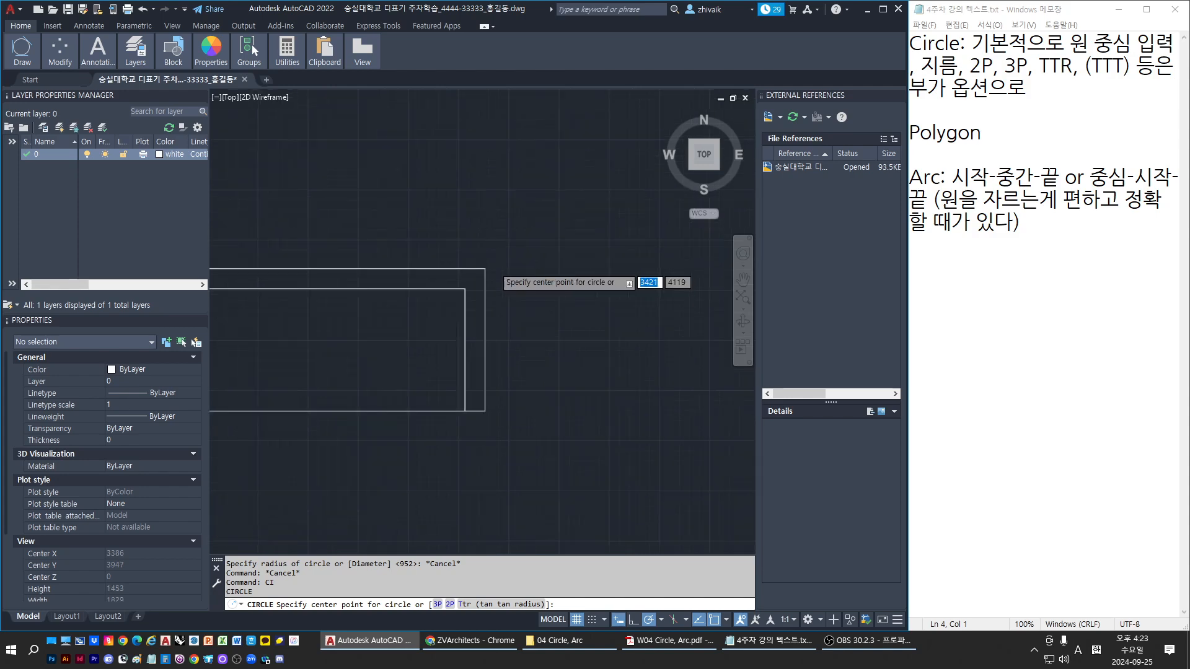
click(481, 270)
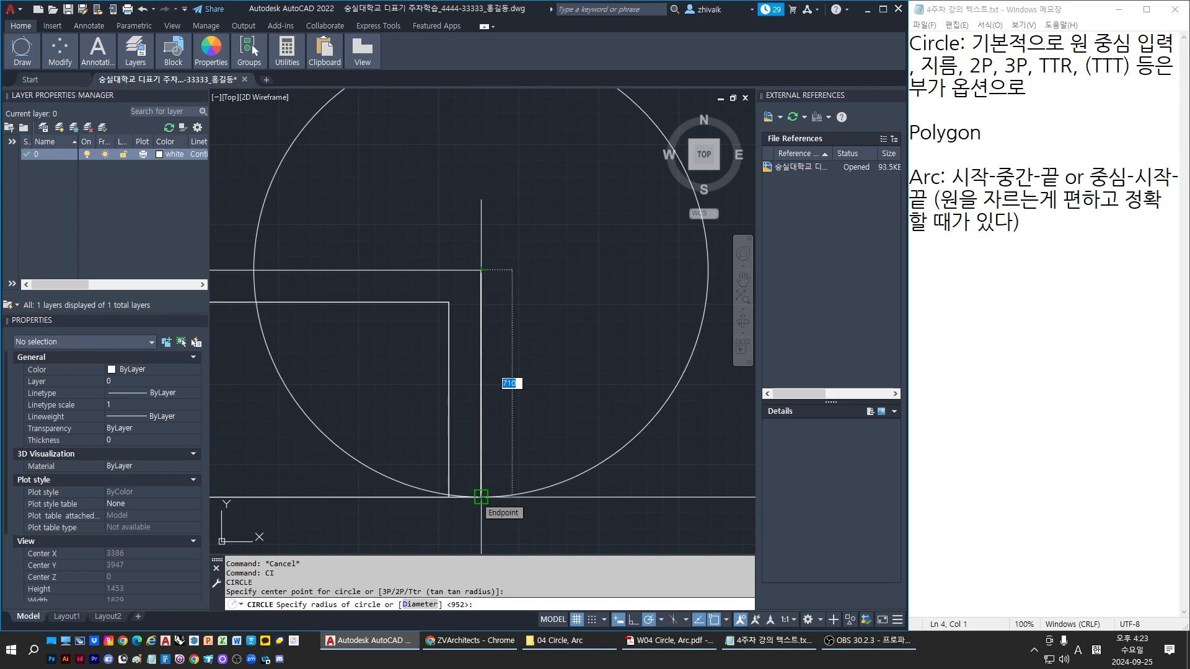
text(d)
key(Return)
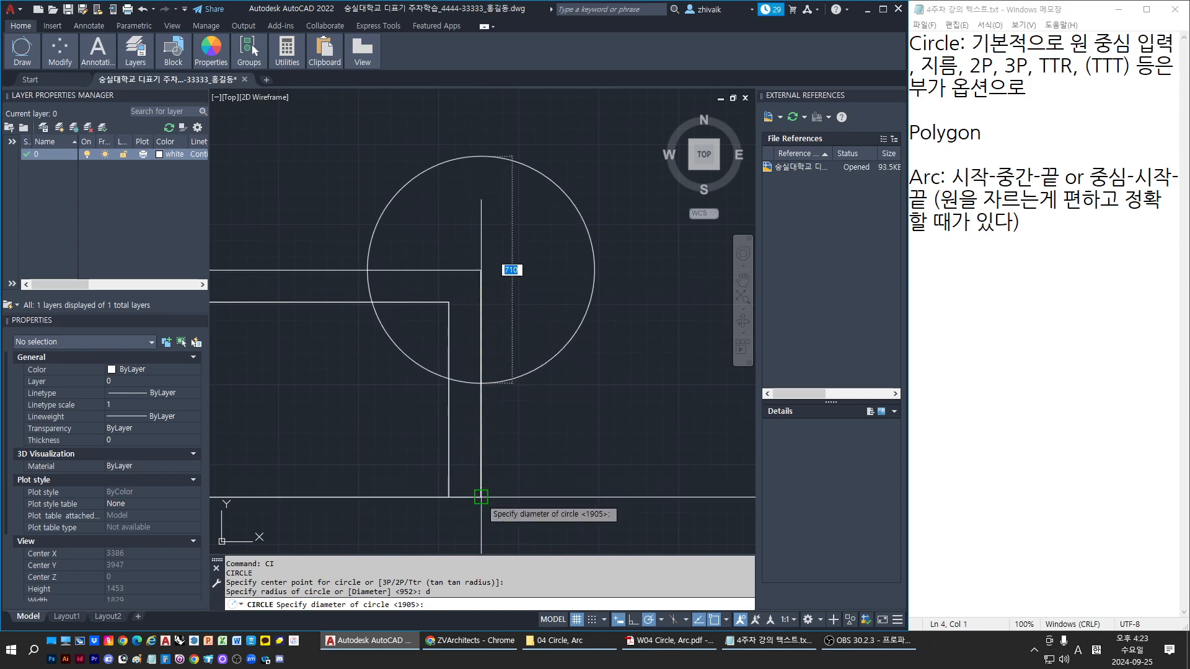
click(481, 497)
key(Escape)
Step: Move the circle straight down from its centre so it is centred on the midpoint of the outline's right edge
click(502, 403)
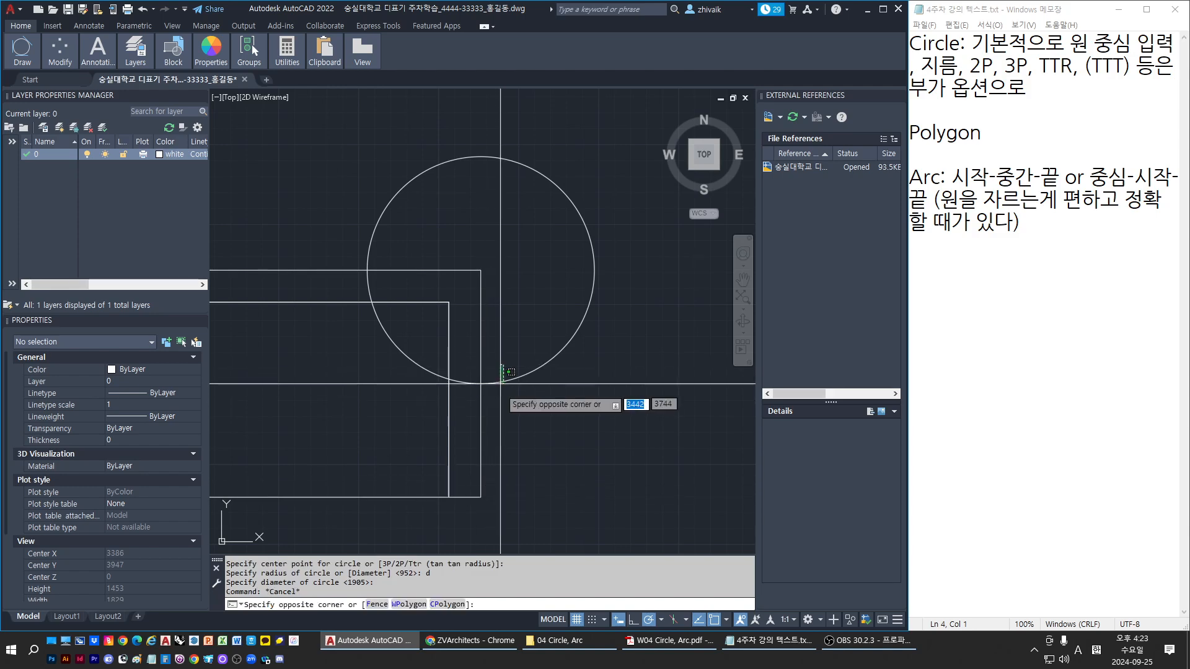
click(498, 389)
text(m)
key(Return)
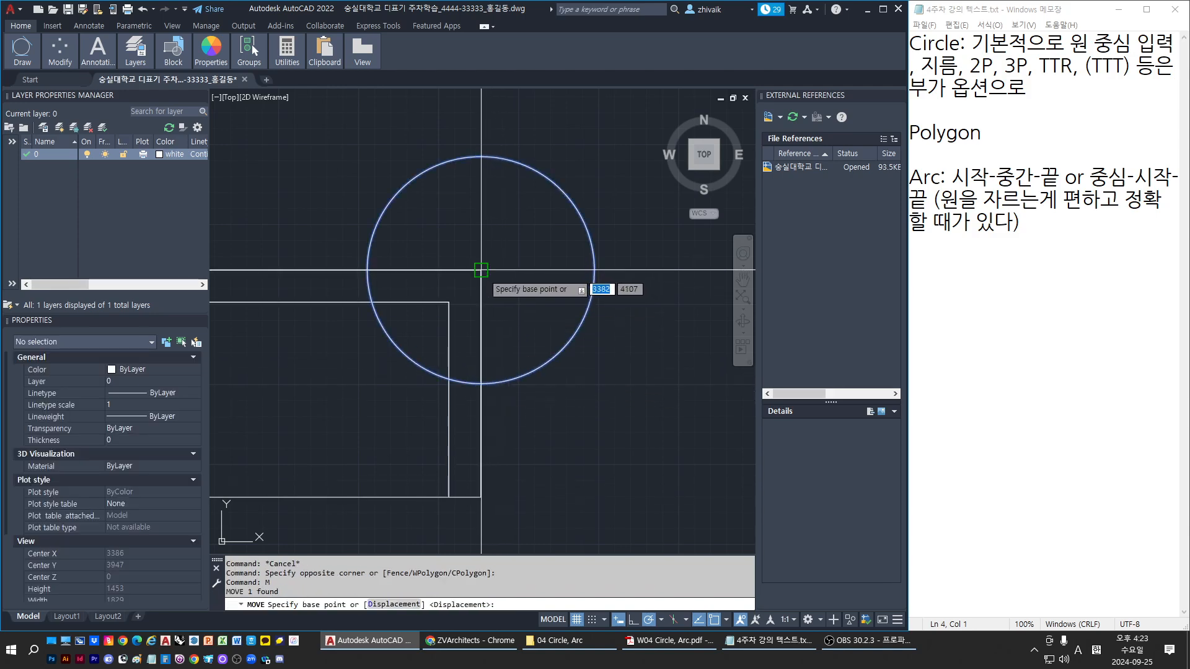
click(481, 269)
key(Escape)
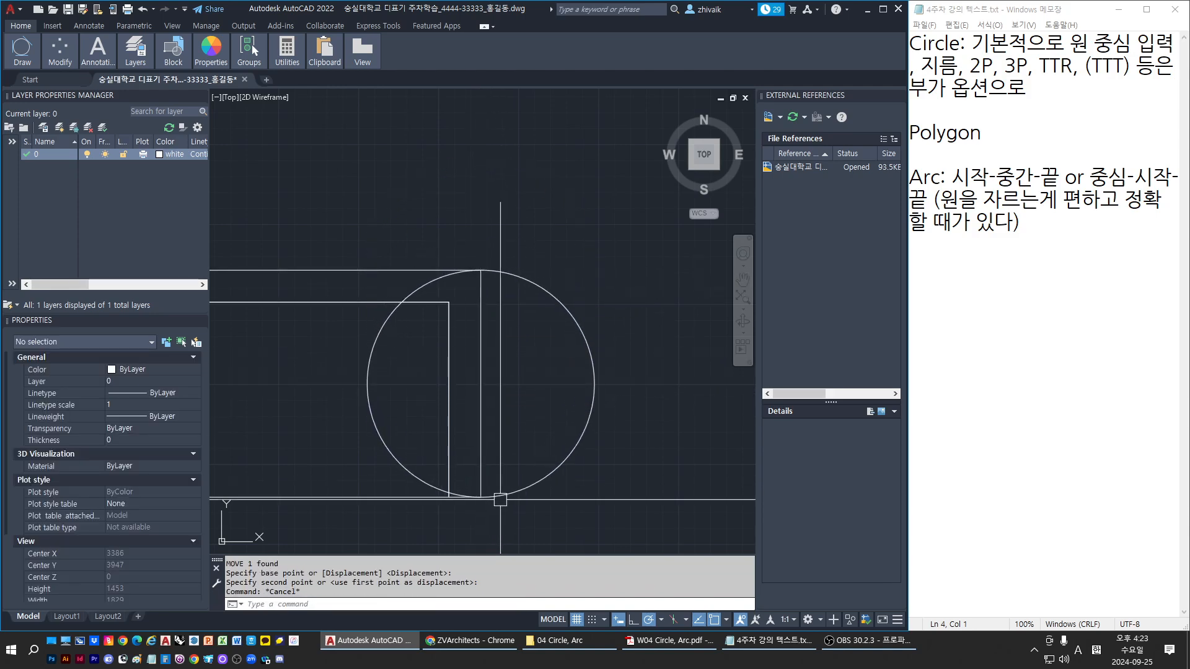
Step: Erase the circle at the right end of the L-shaped outline
click(549, 517)
click(522, 479)
text(e)
key(Return)
key(Escape)
key(Escape)
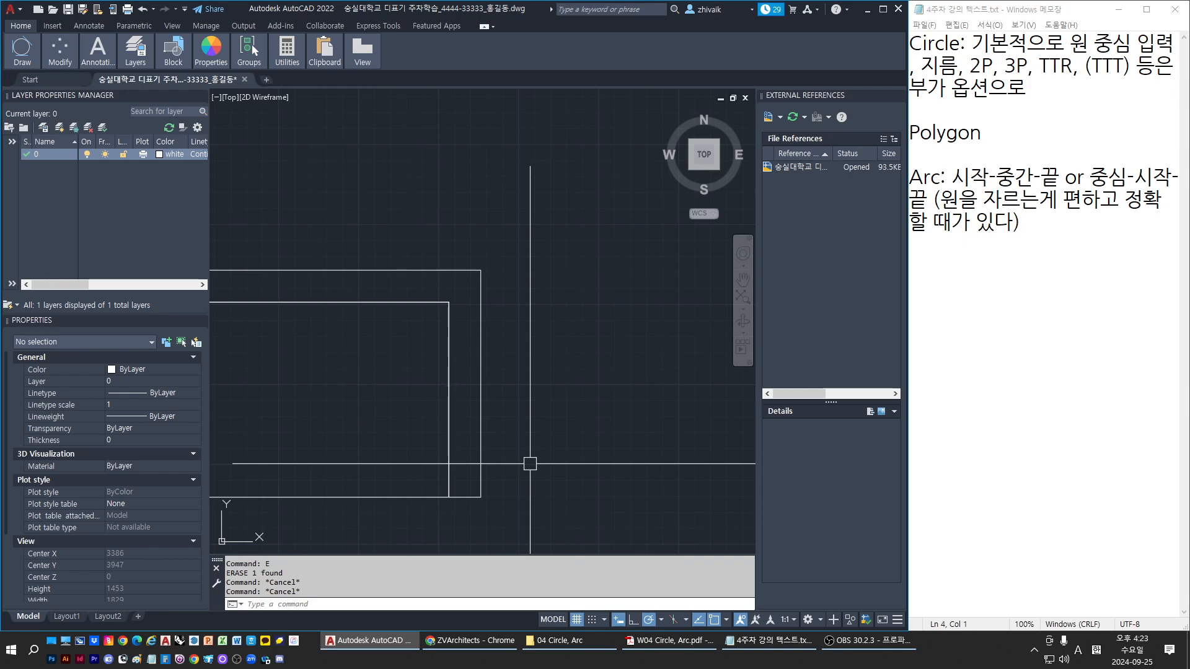
scroll(527, 385, down, 2)
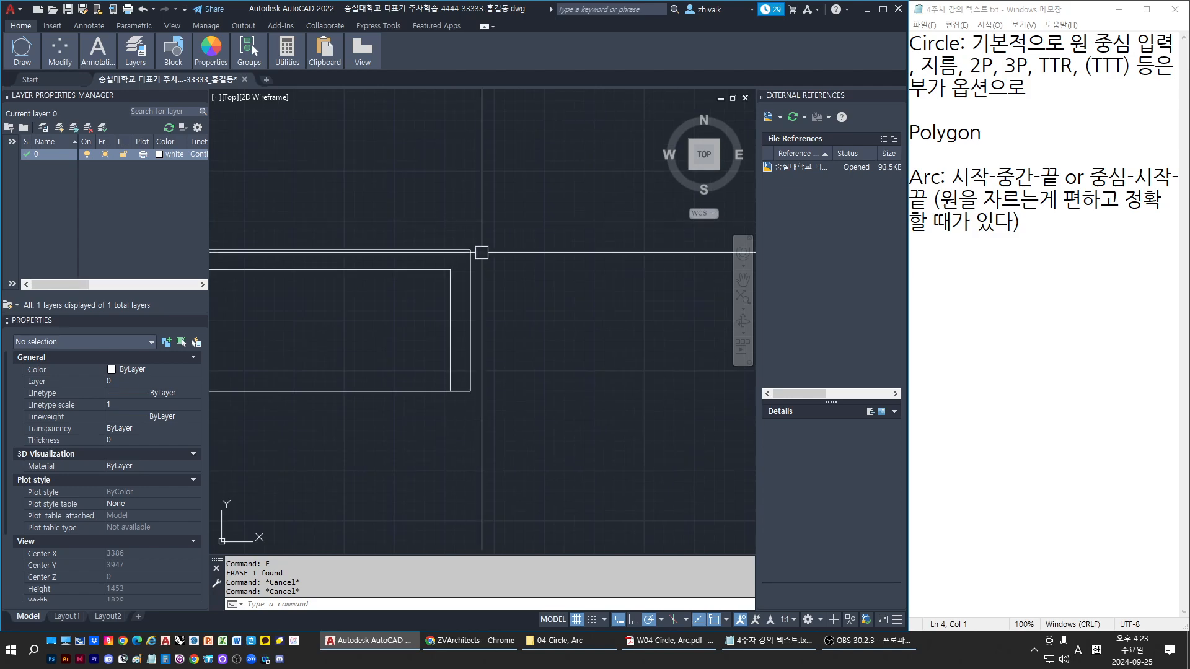
middle_drag(510, 313, 421, 325)
text(CI)
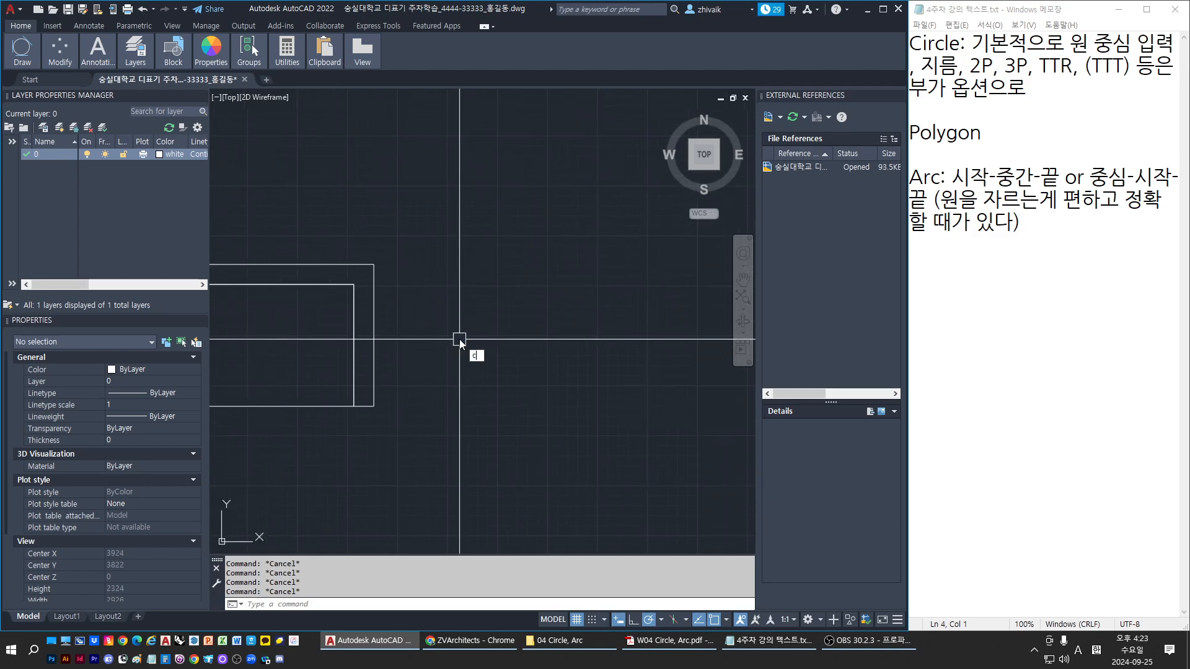
key(Return)
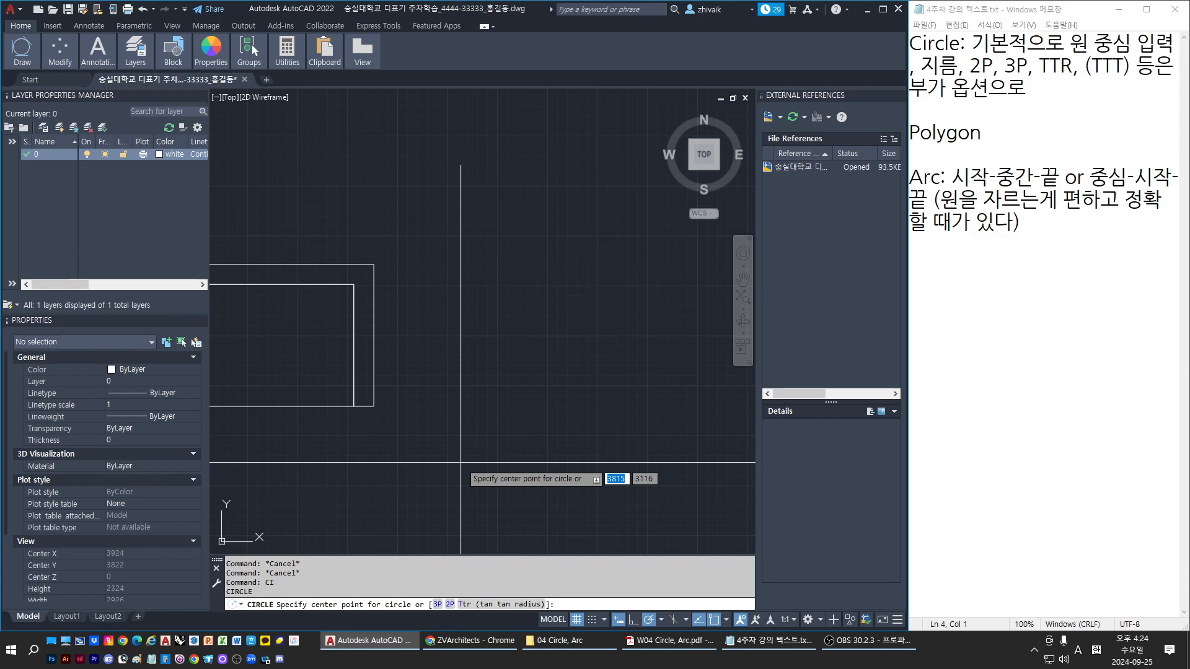
key(Escape)
Step: Draw two separate slanted polylines that converge downward in the empty area beside the L-shaped outline
text(L)
key(Return)
click(457, 304)
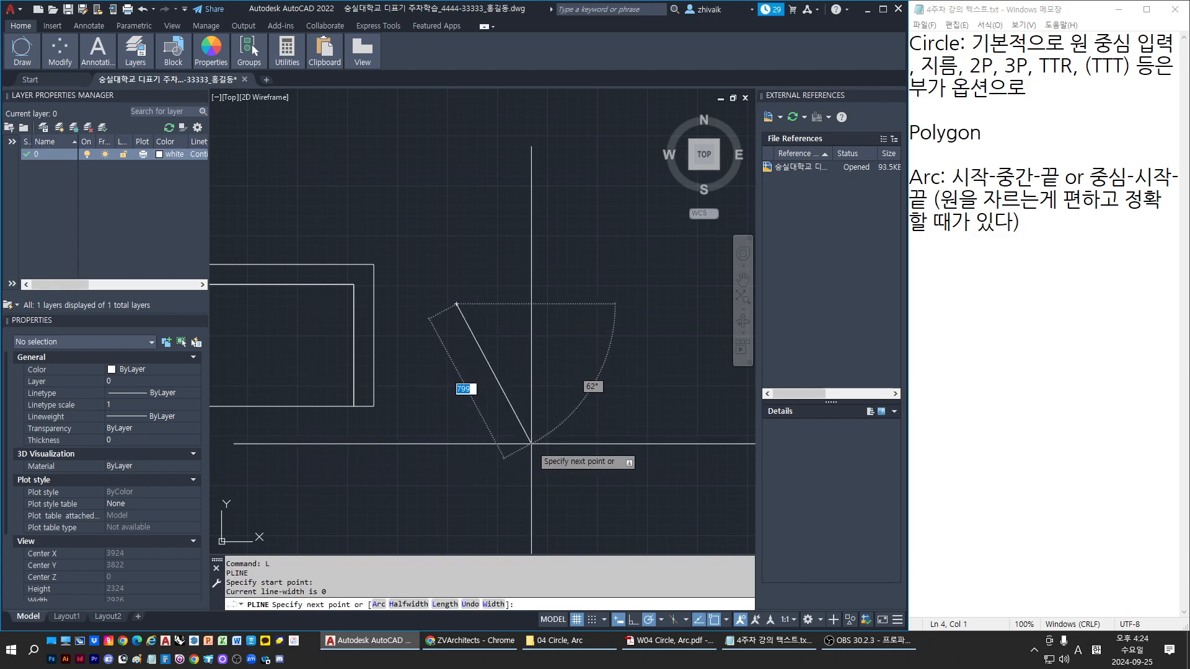
click(482, 481)
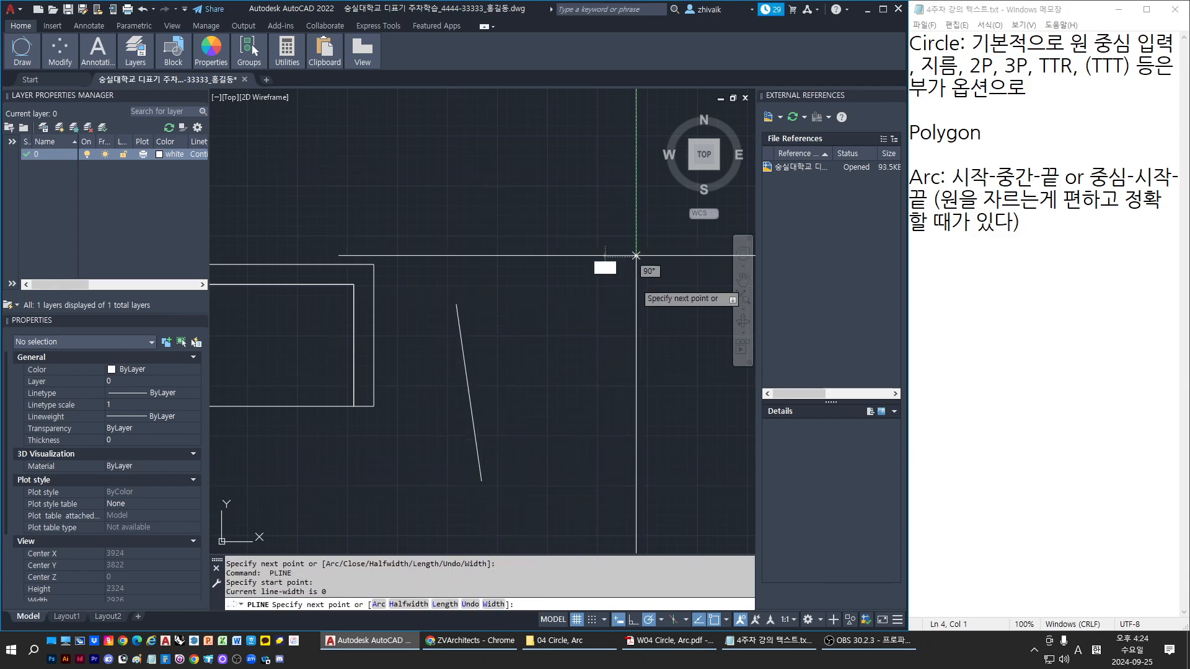
click(582, 477)
key(Escape)
key(Escape)
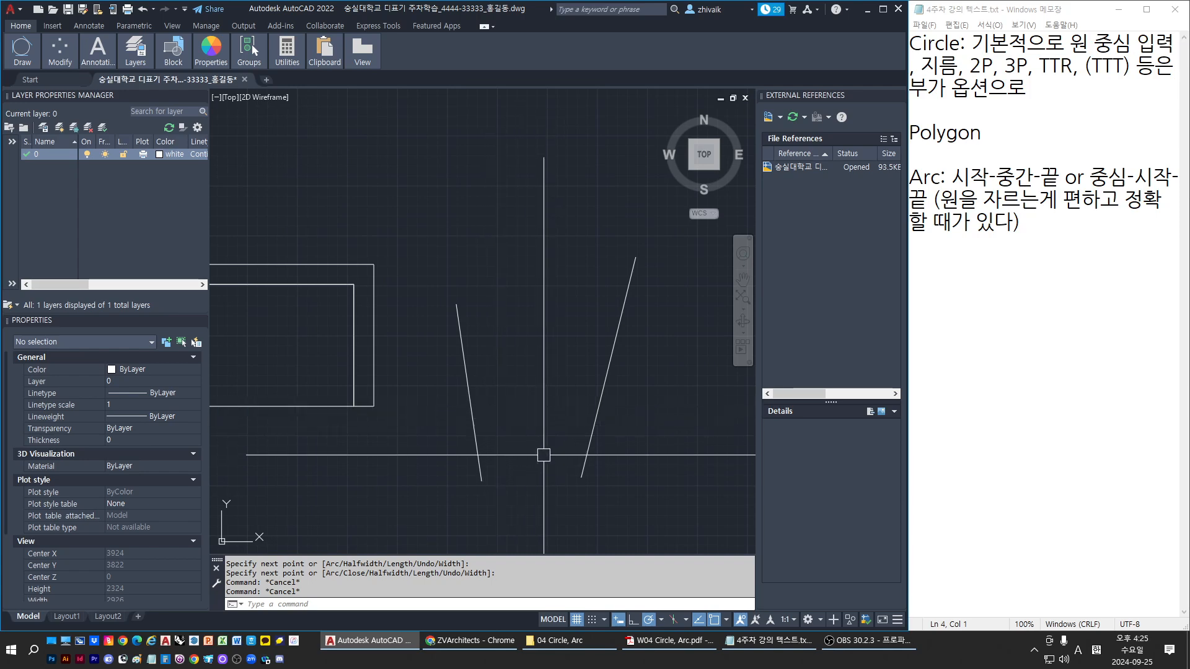
Step: Measure the horizontal distance between the two slanted lines, starting at the first line's midpoint
key(Escape)
key(Escape)
text(d)
key(Return)
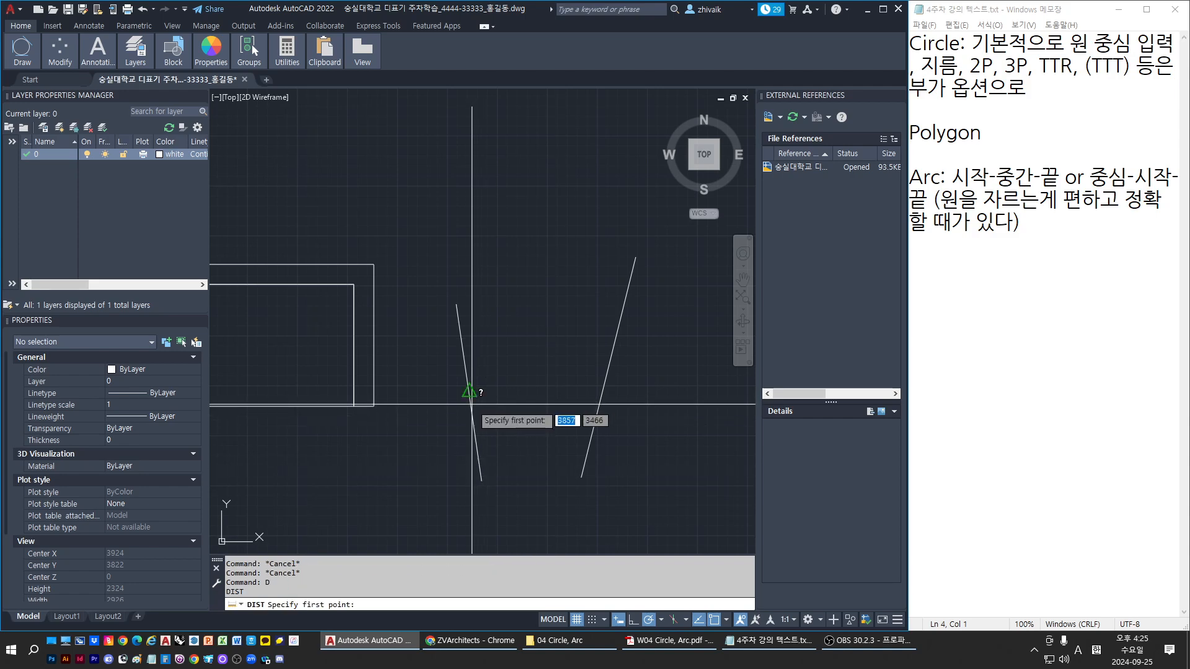
click(469, 393)
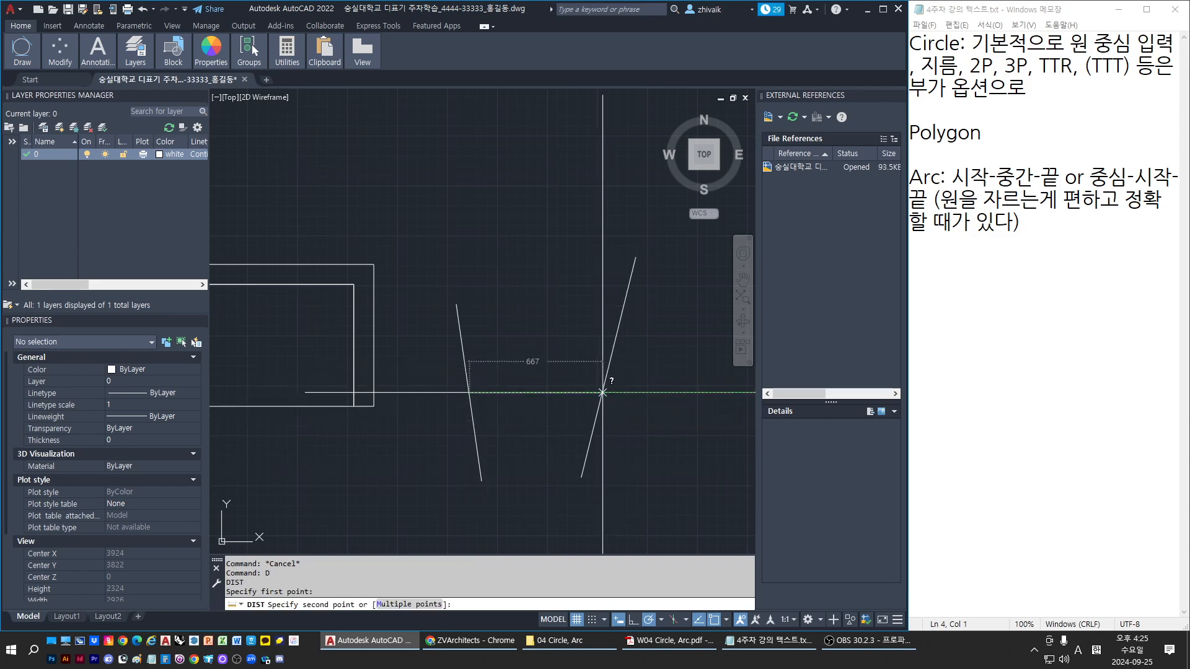
key(Escape)
key(Escape)
key(Escape)
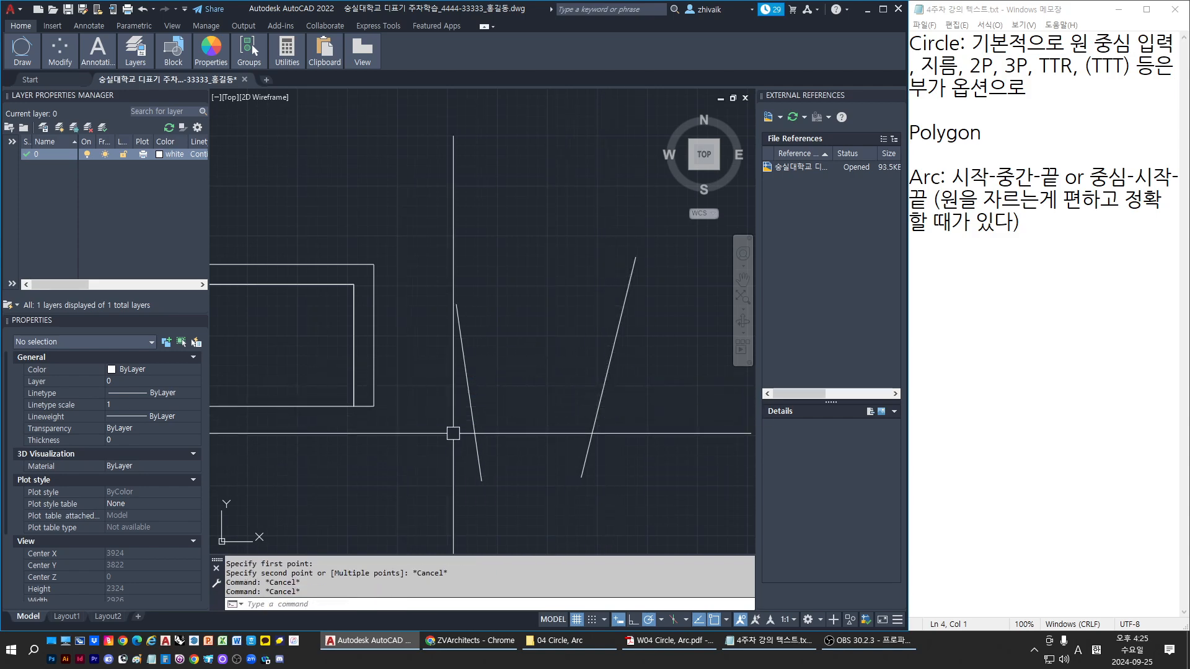
Step: Draw a circle tangent to both slanted lines with a radius of 800, using the Ttr option
text(ci)
key(Return)
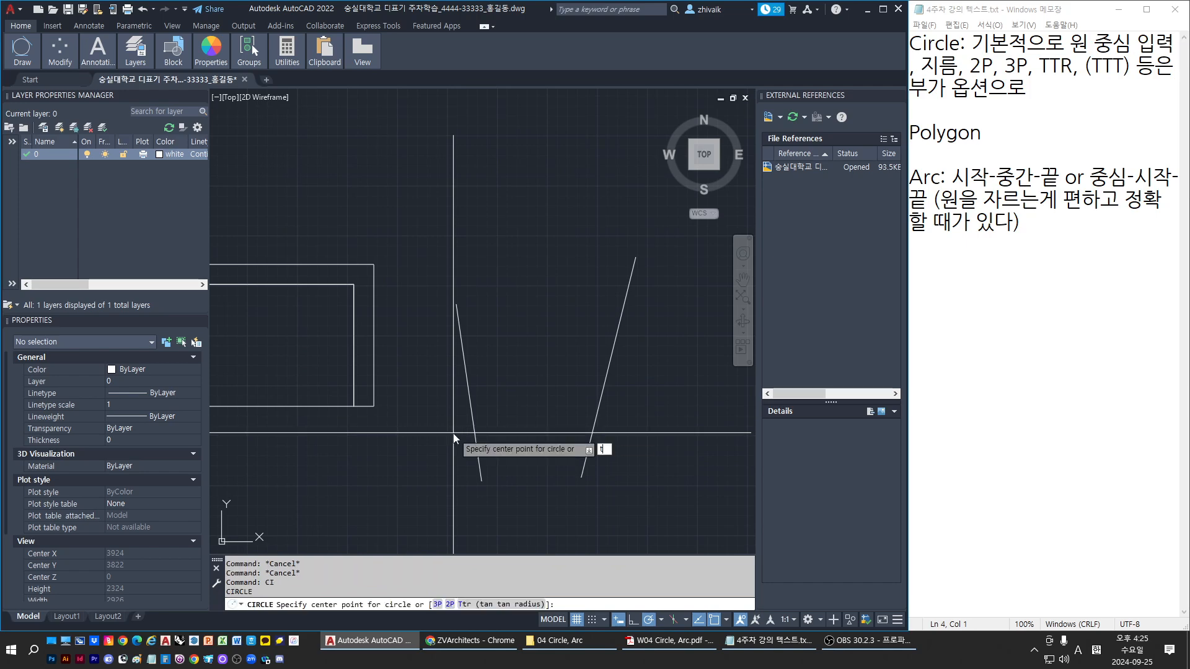
text(t)
key(Return)
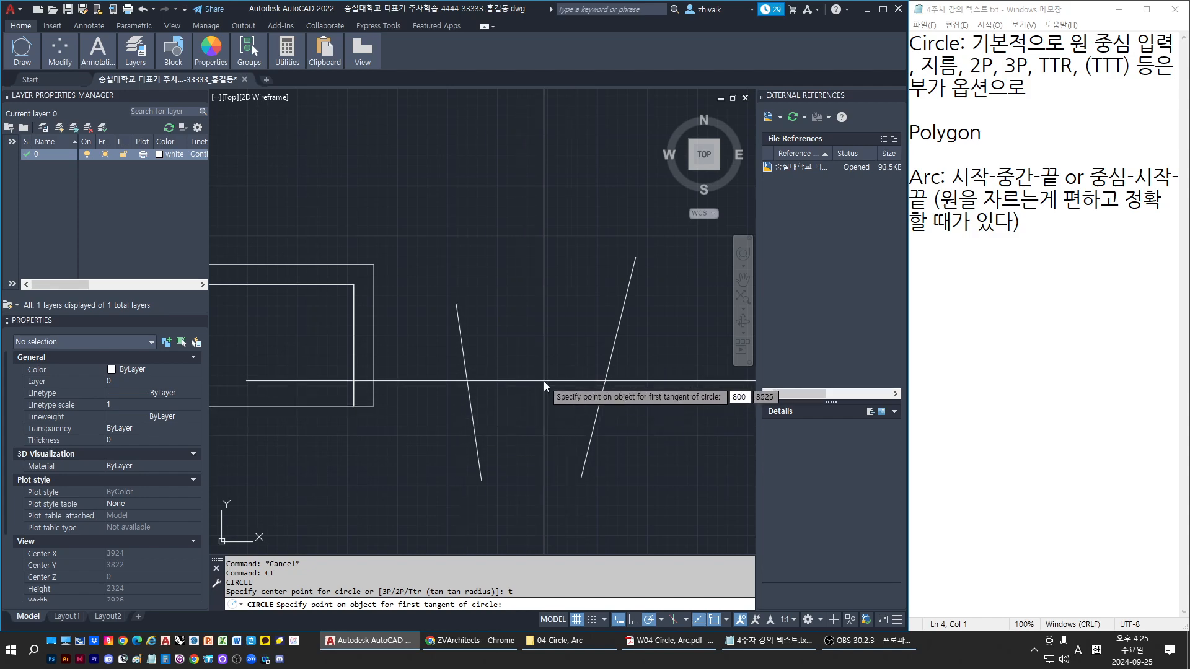
key(Return)
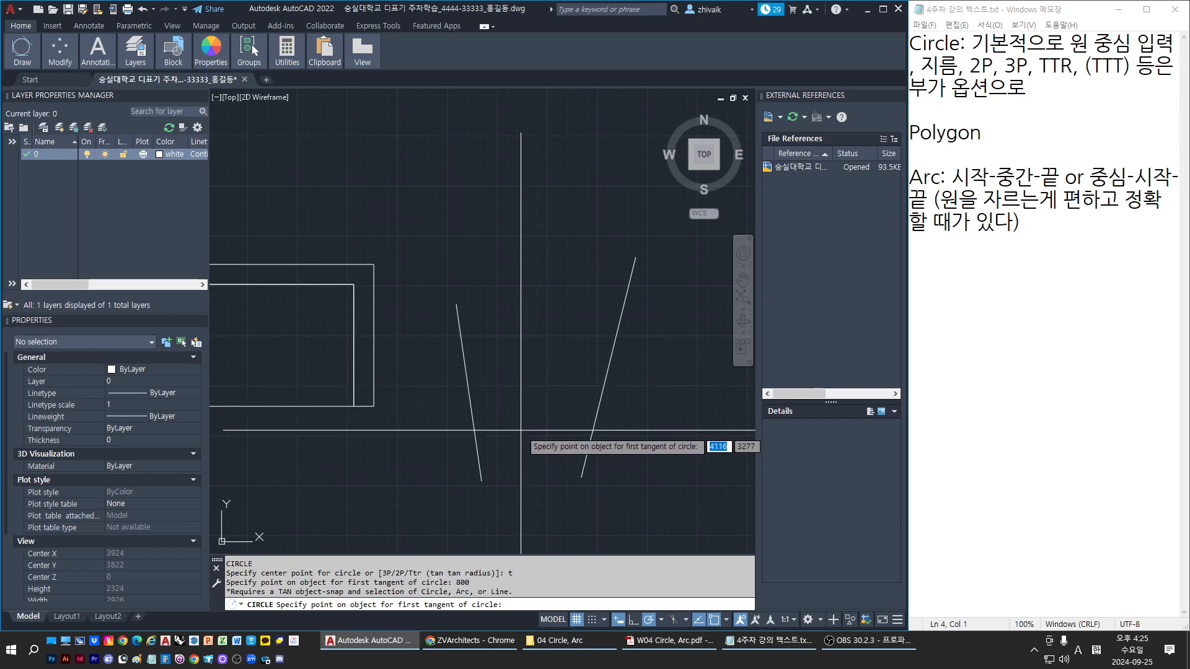
click(470, 402)
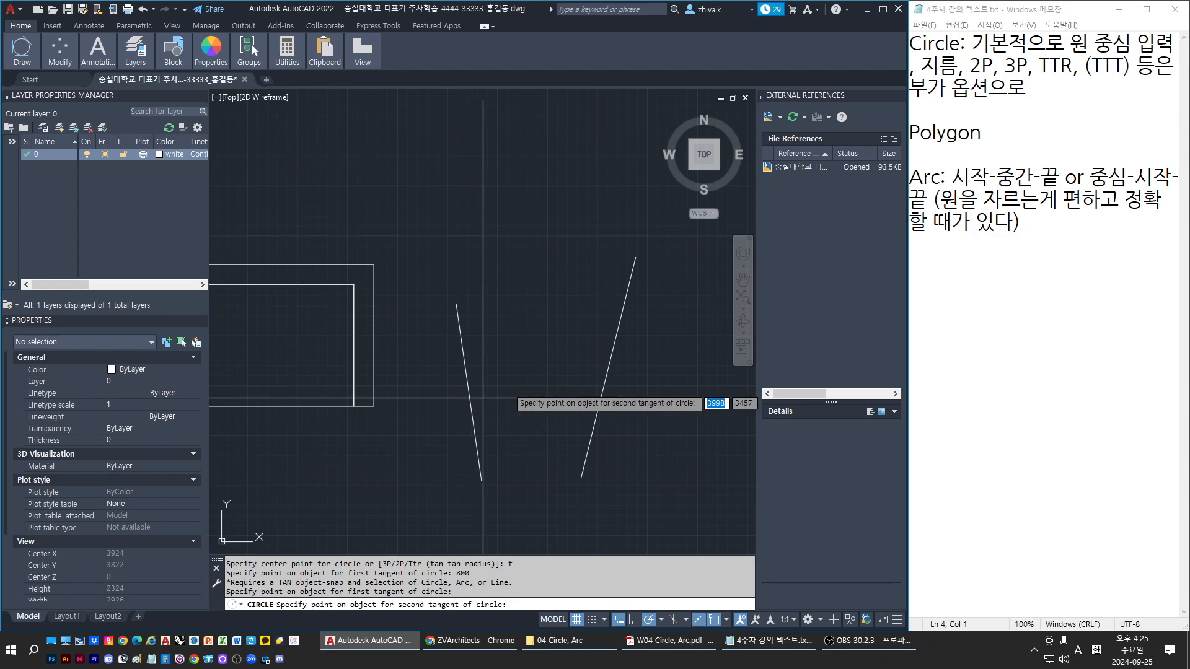
click(602, 372)
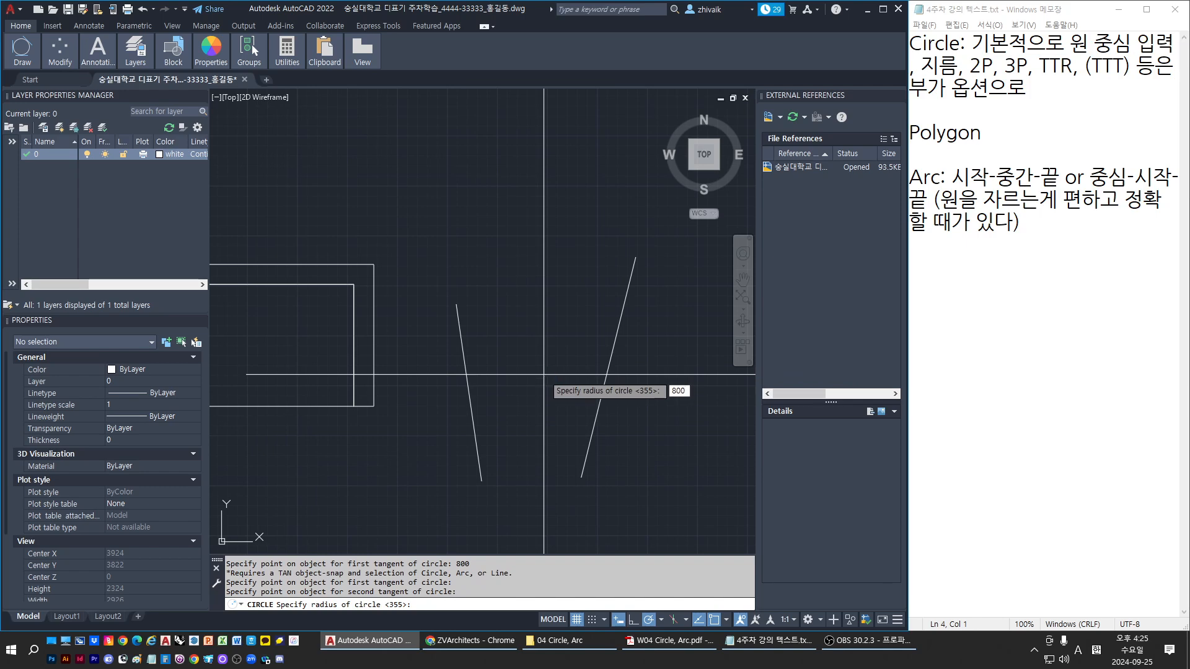
key(Return)
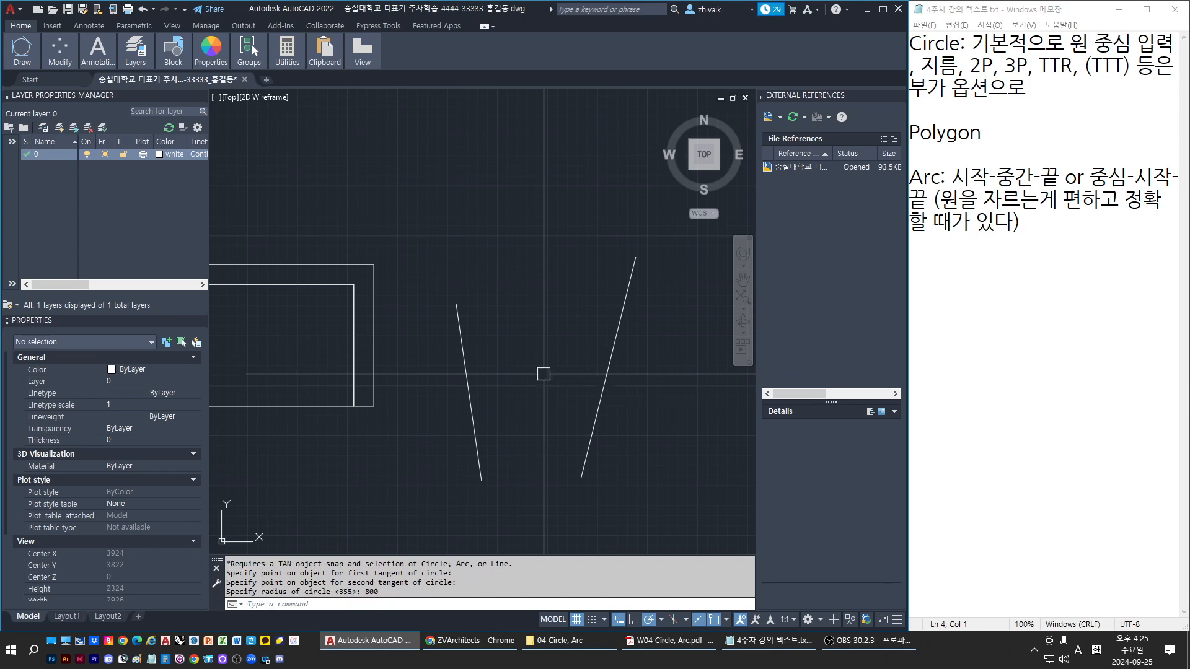
Step: Check the spacing between the two slanted lines again with a distance measurement from the first line
key(Escape)
text(d)
key(Return)
click(470, 390)
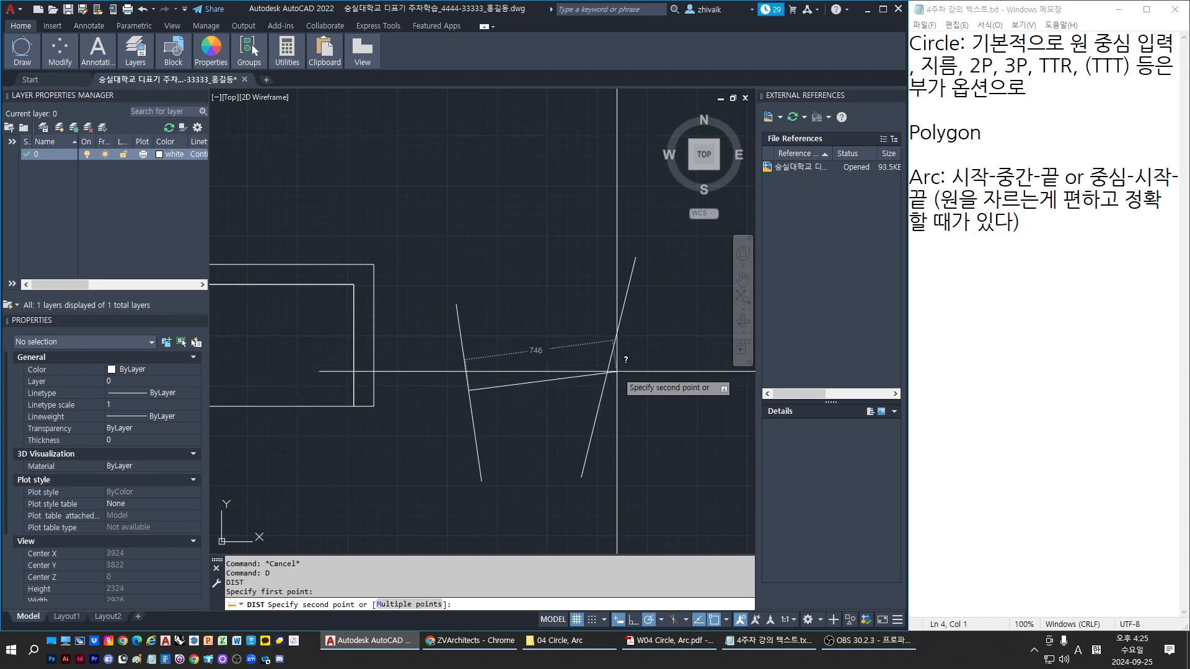
key(Escape)
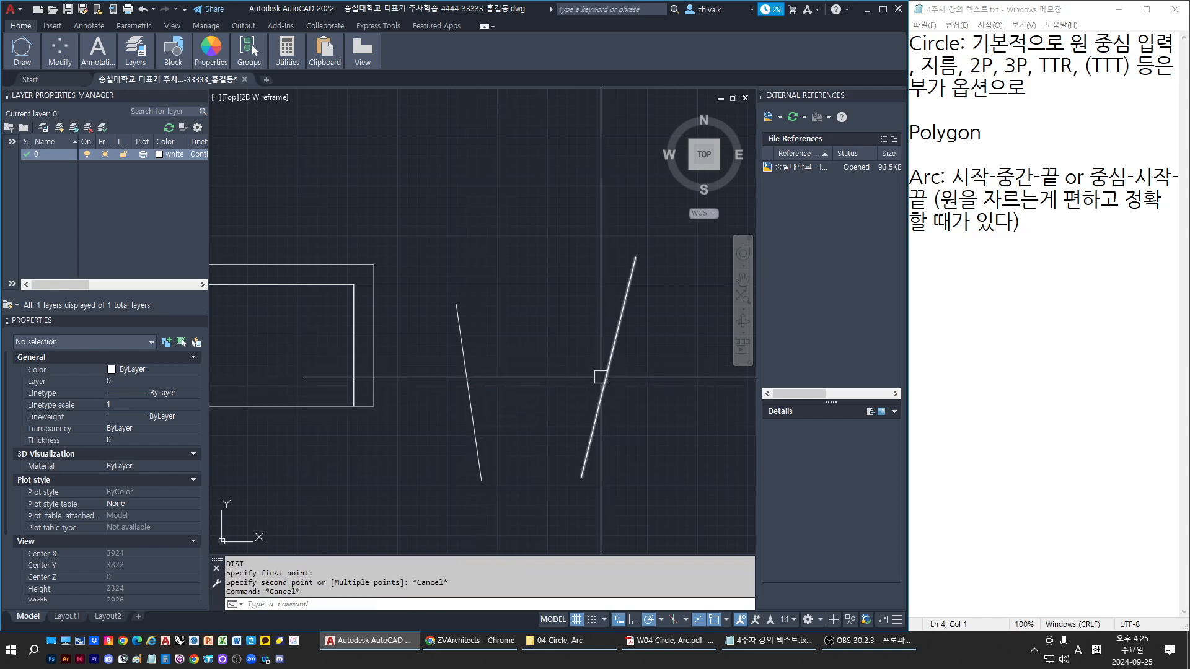
key(Escape)
key(Escape)
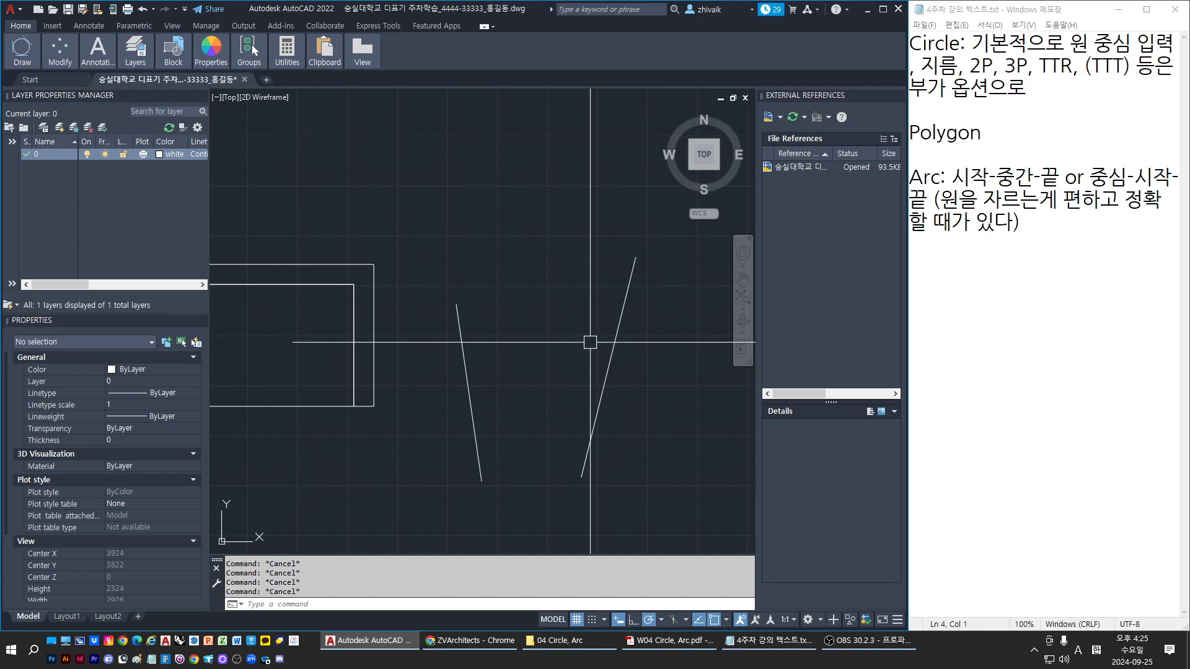
Step: Try to draw a circle tangent to both slanted lines with a radius of 350, using the Ttr option
text(CI)
key(Return)
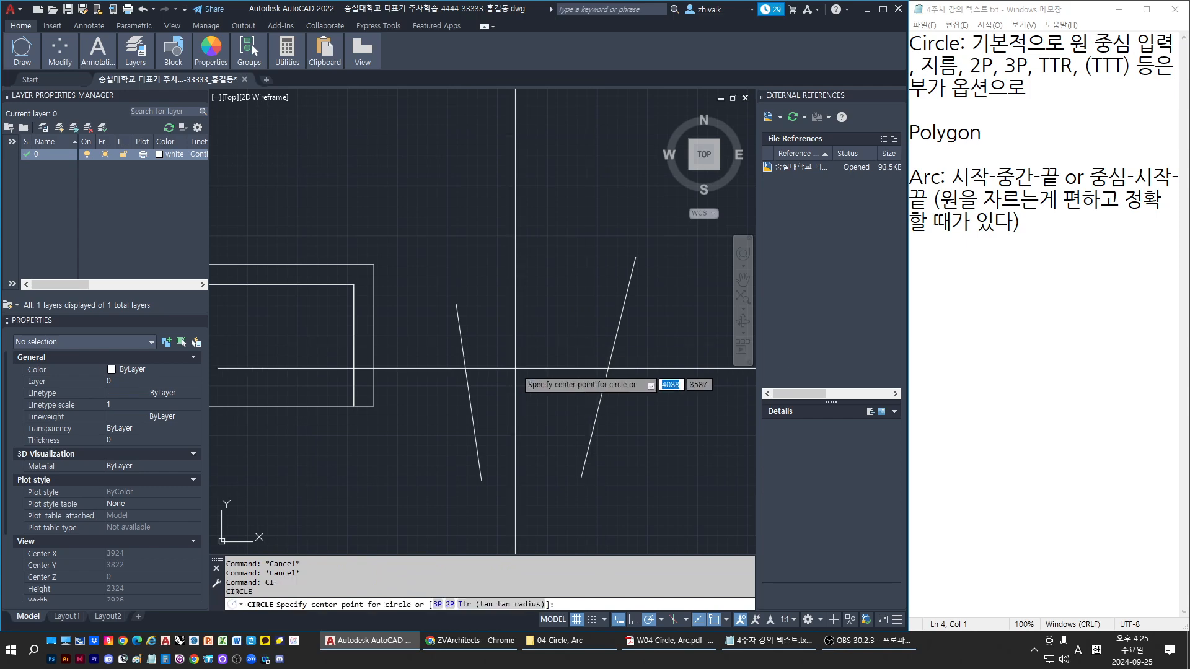
text(t)
key(Return)
click(469, 392)
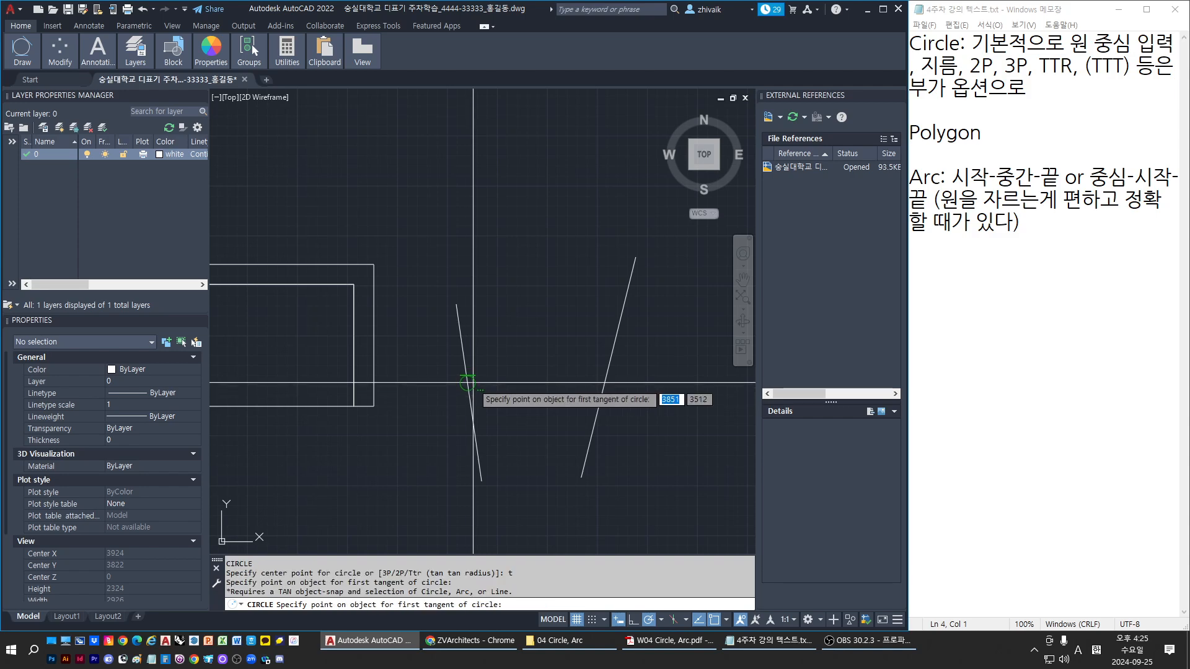
click(607, 362)
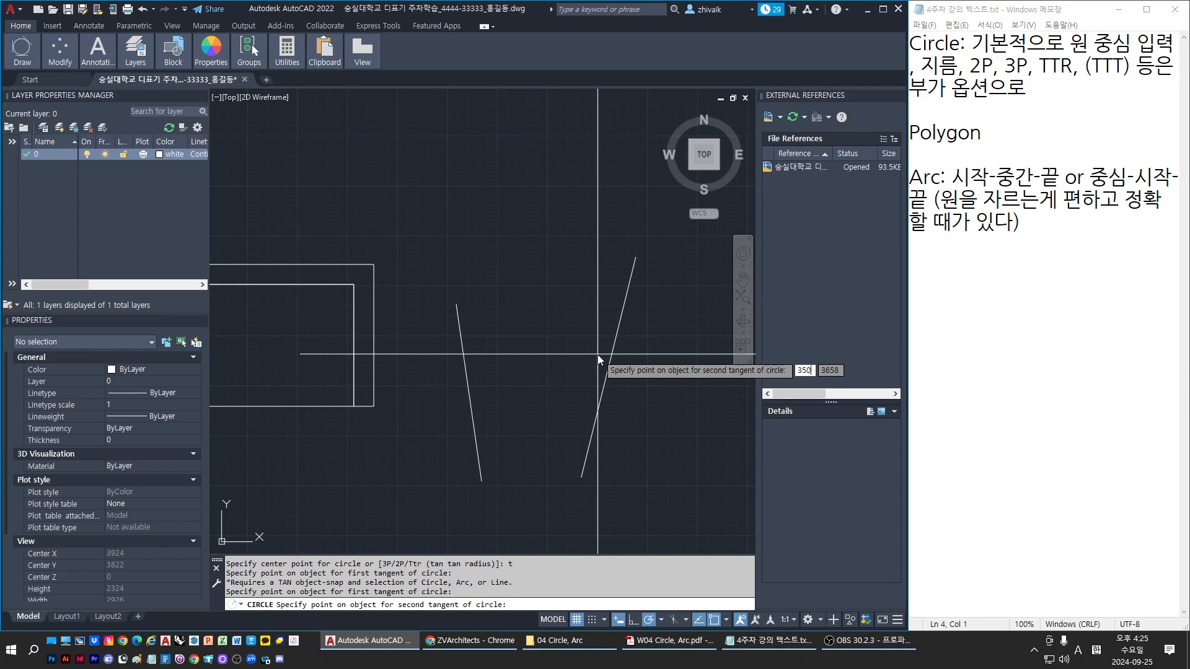
key(Return)
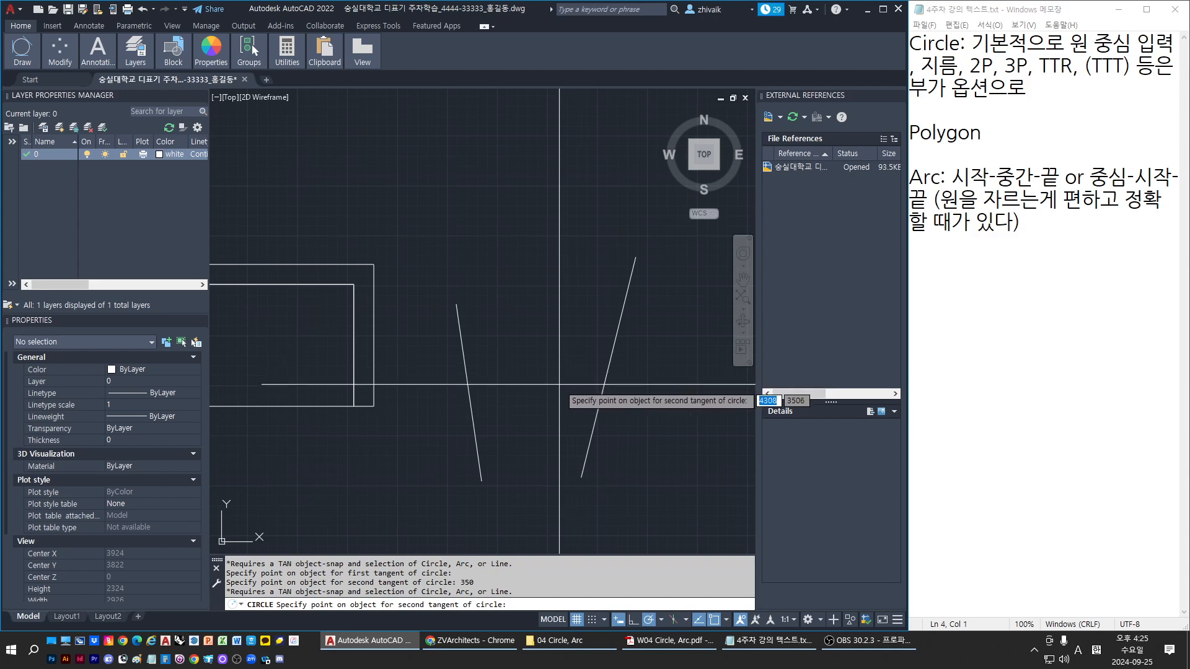
click(595, 430)
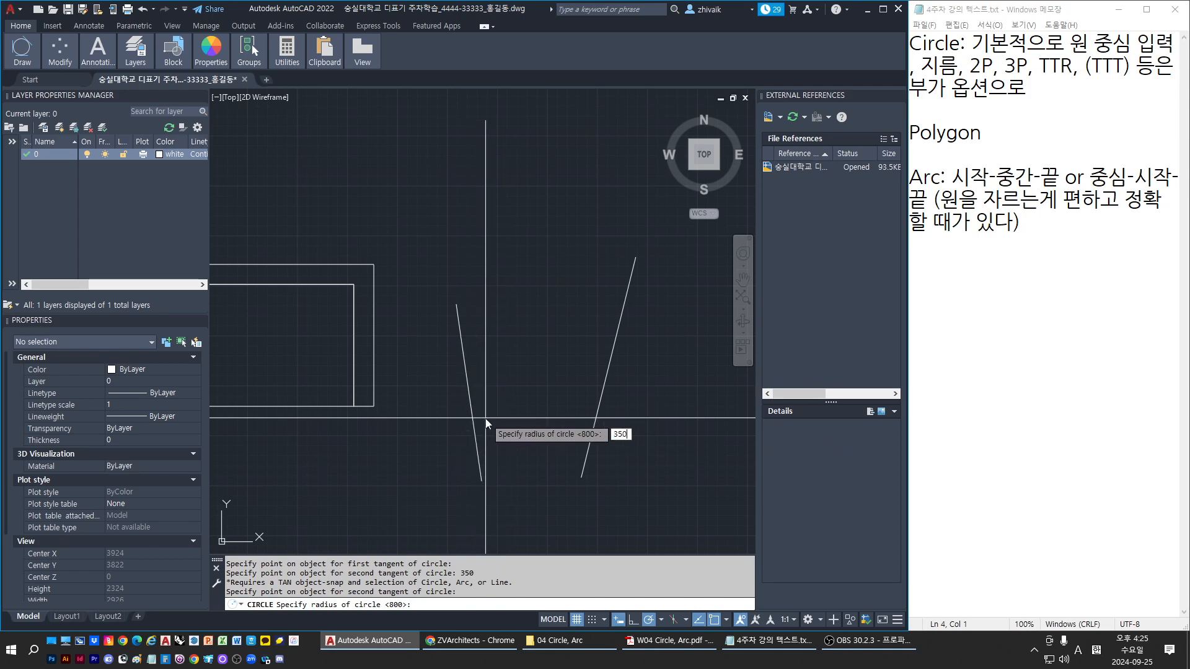
text(350)
key(Return)
key(Escape)
key(Escape)
Step: Draw a Ttr circle of radius 350, picking the tangents on the lower portions of the two slanted lines
key(Return)
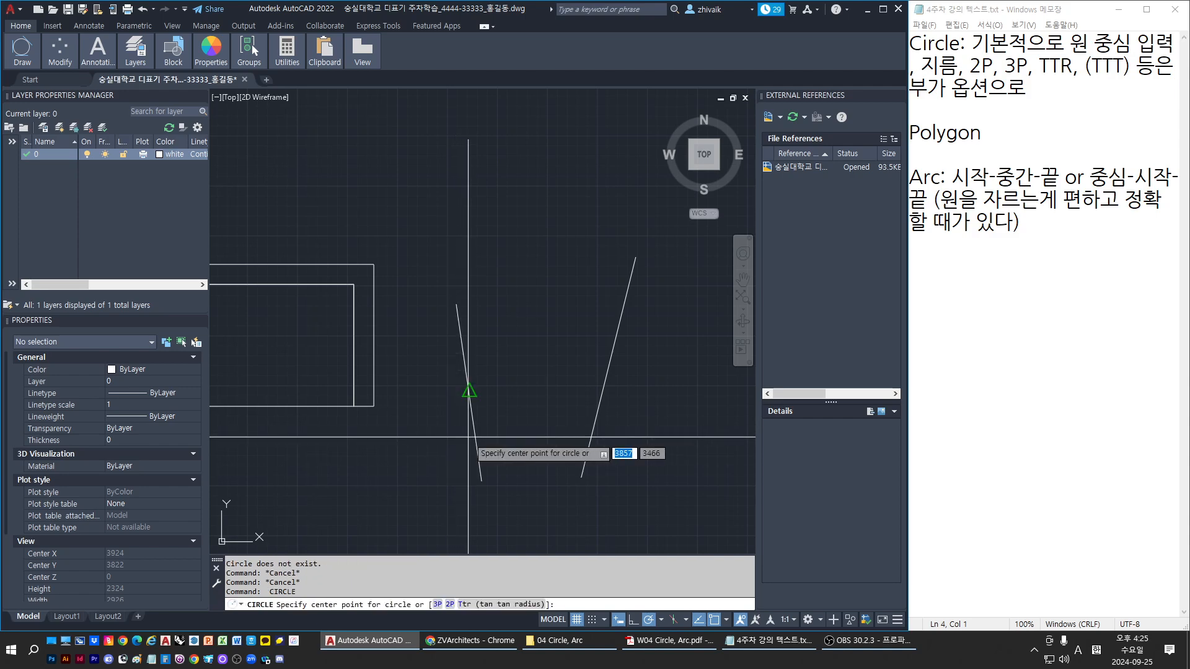
key(Return)
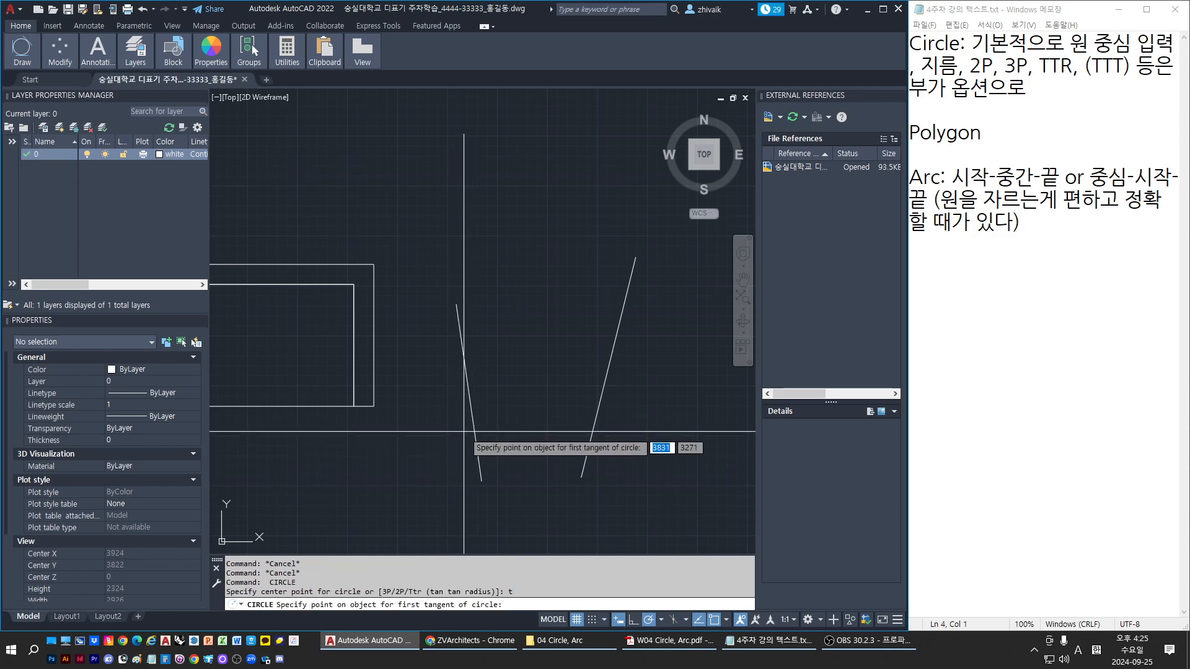
click(470, 425)
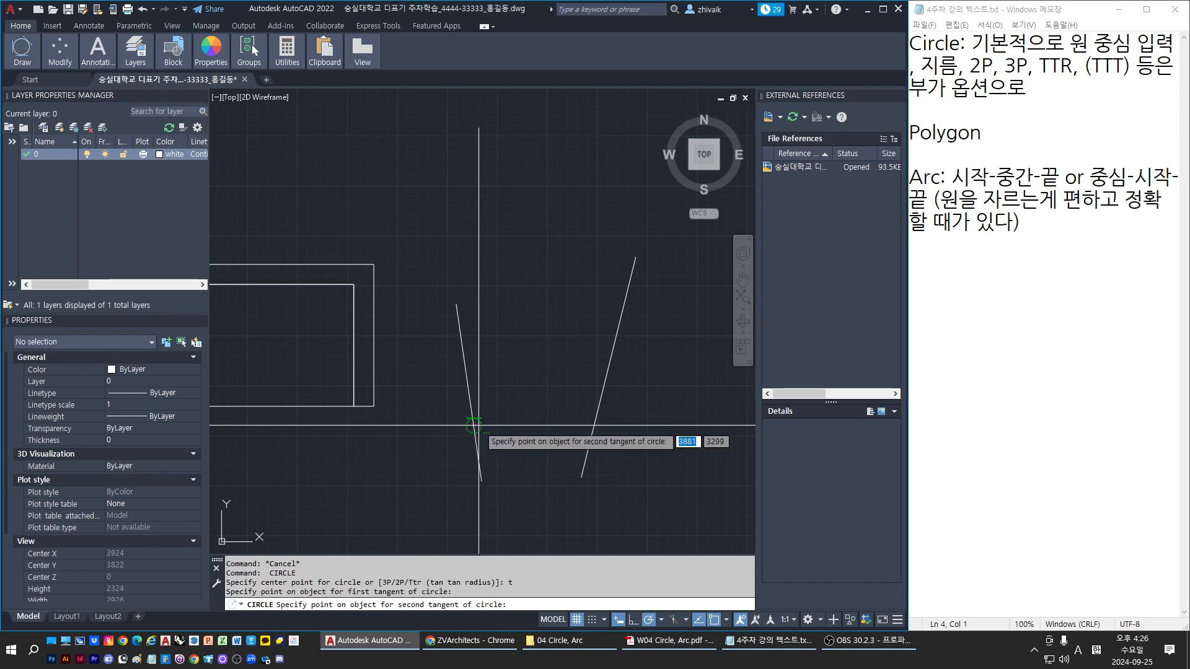
click(596, 421)
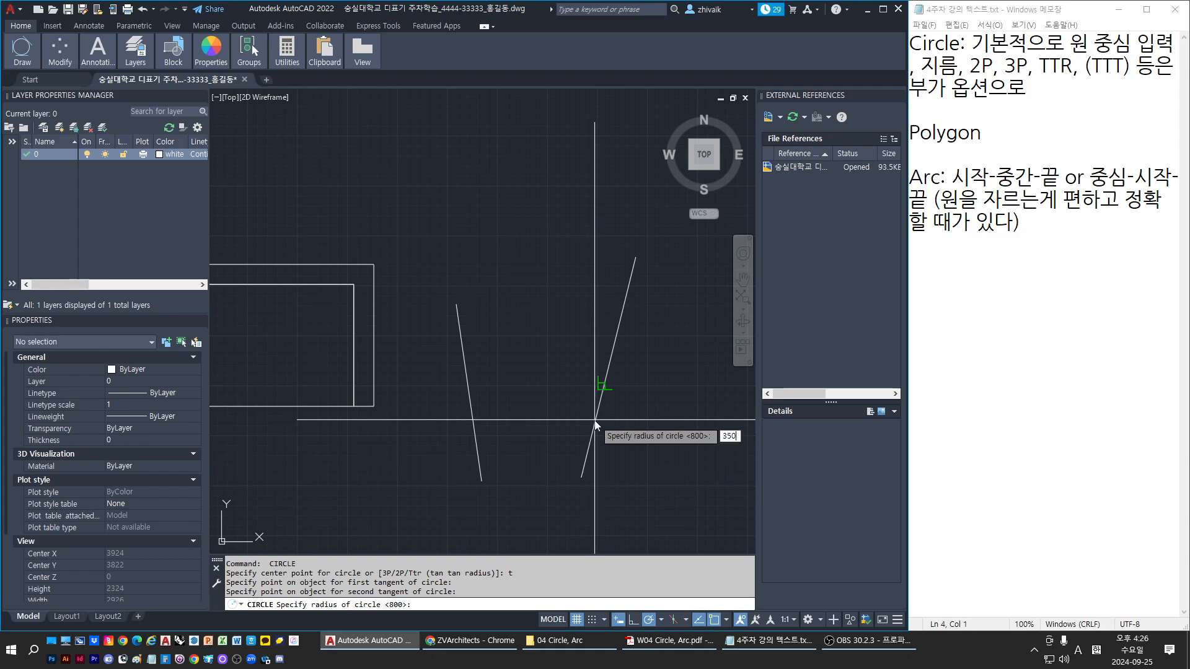
text(350)
key(Return)
right_click(598, 429)
key(Escape)
key(Escape)
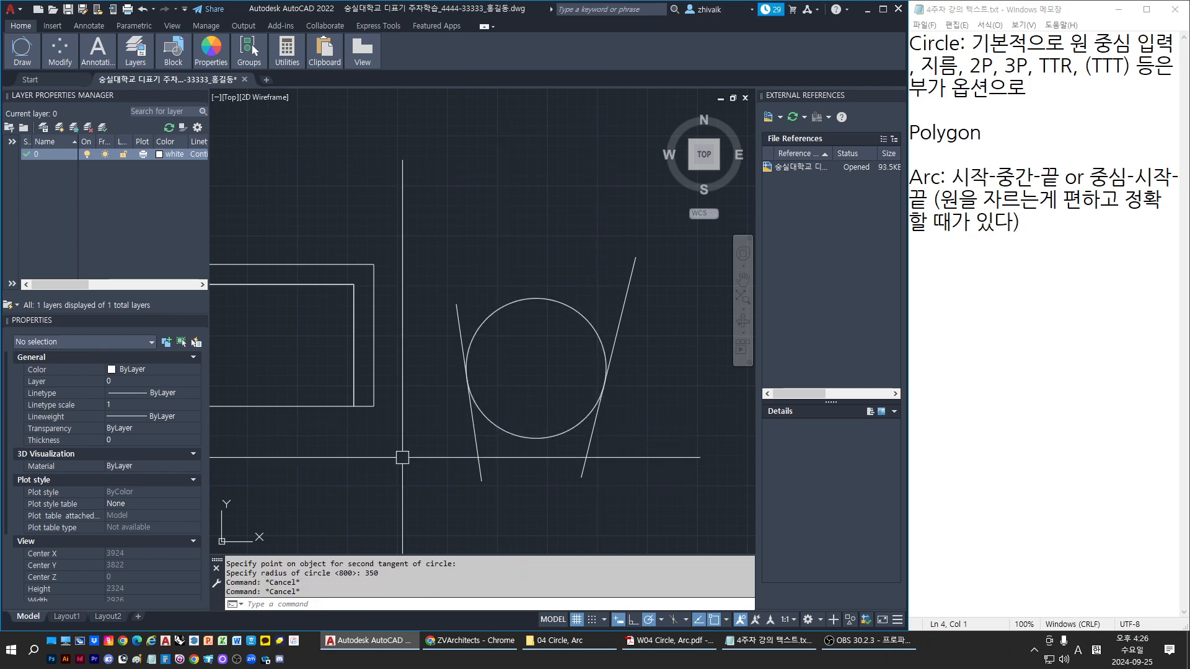
text(l)
key(Return)
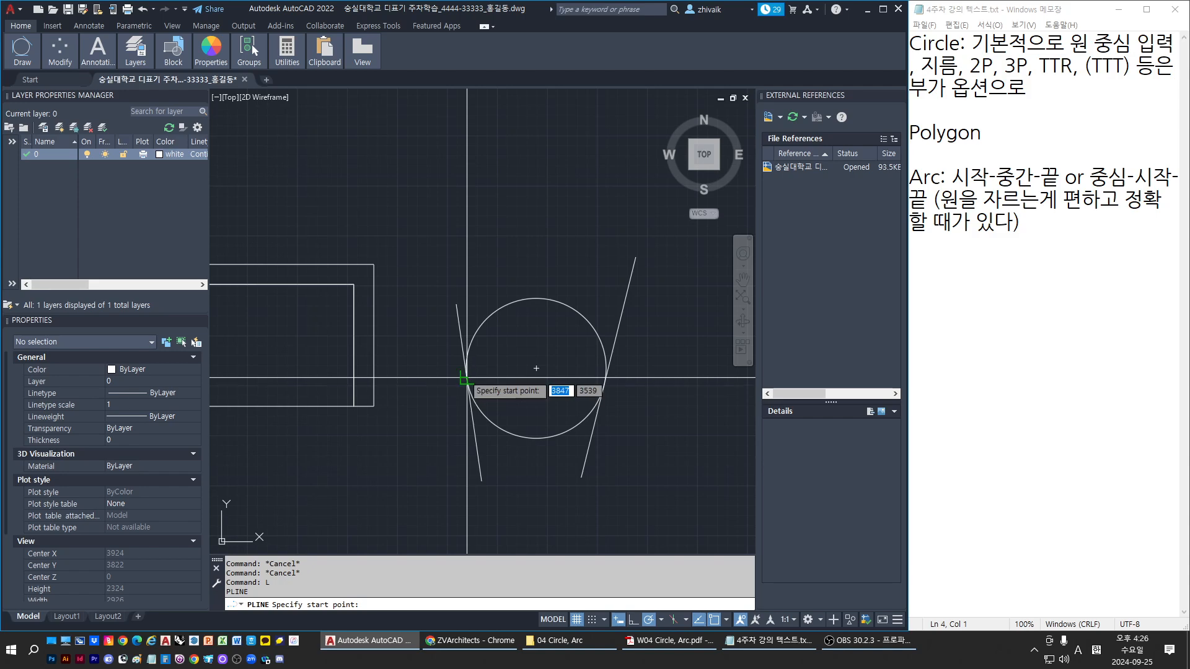
click(536, 369)
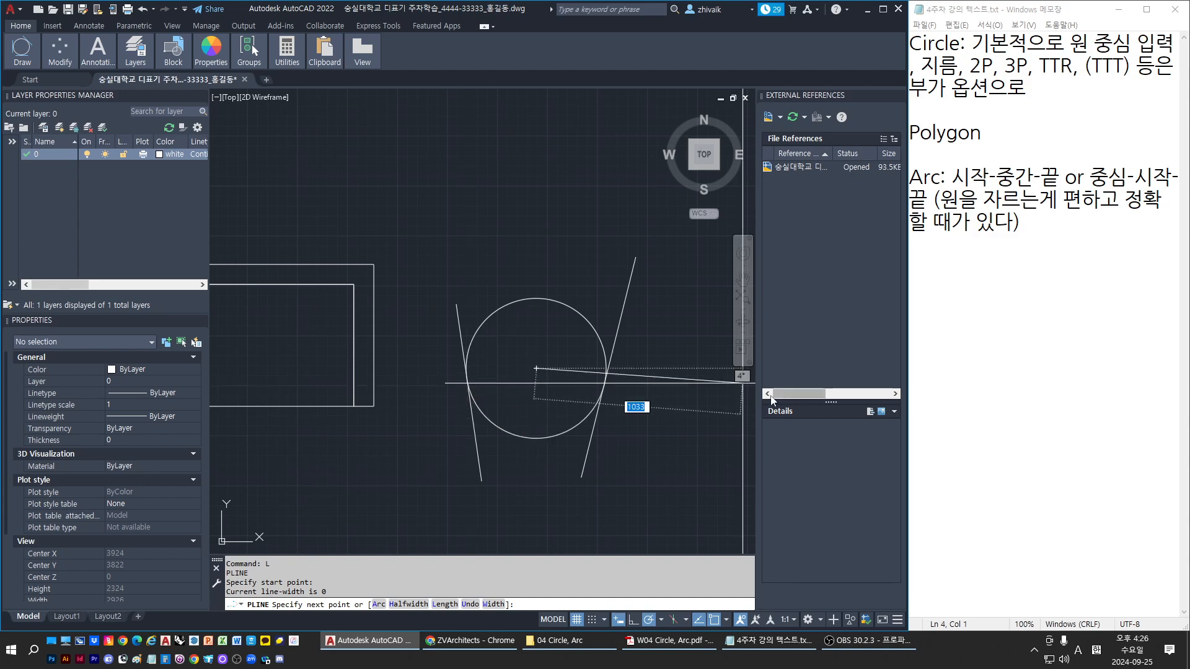
key(Escape)
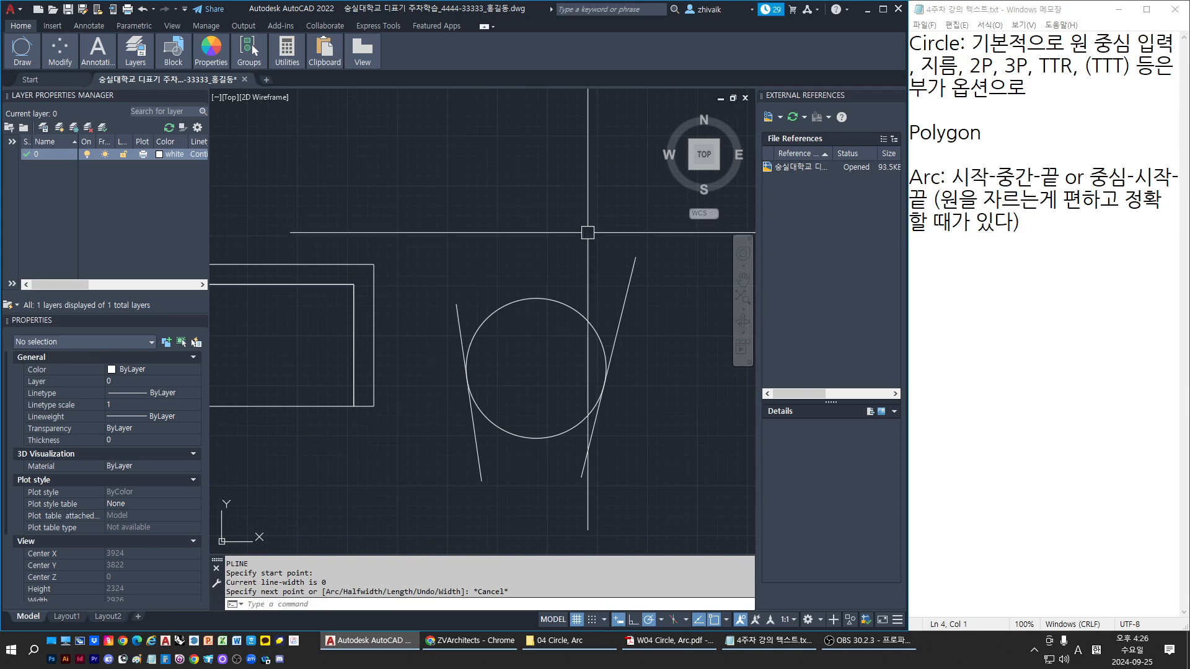
Step: Erase the two slanted lines together with the circle between them
click(663, 518)
click(447, 320)
key(Delete)
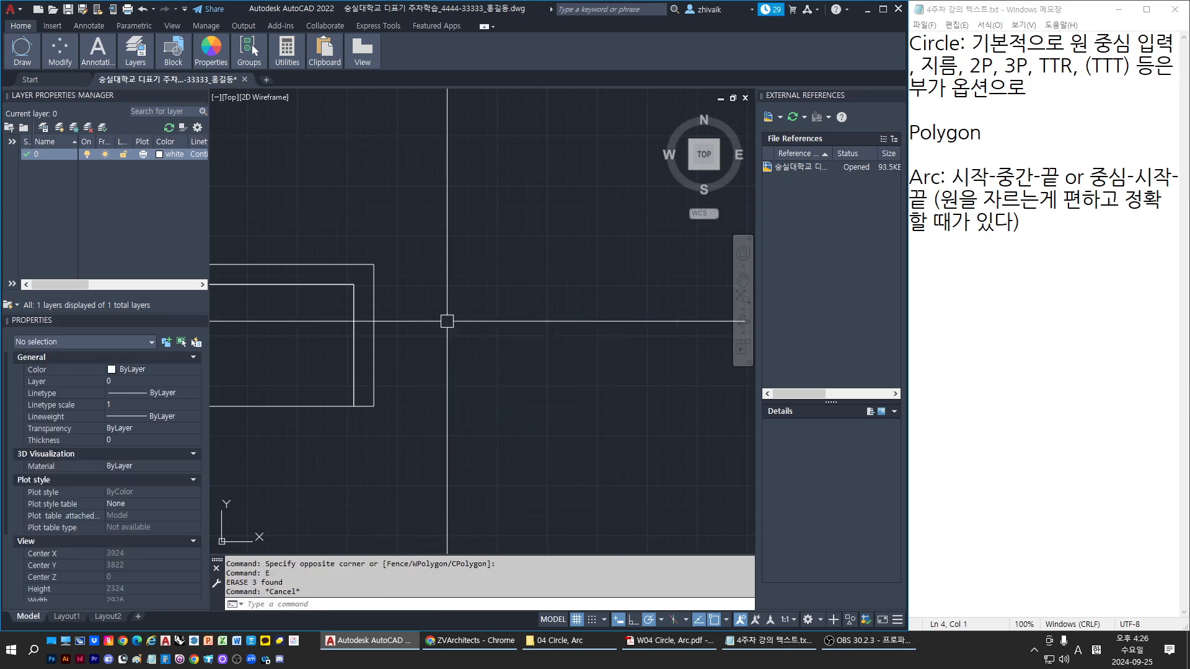
Step: Draw three separate slanted polylines around an open area beside the outline: one above, one below and a steep one on the far side
key(Escape)
text(l)
key(Return)
click(460, 314)
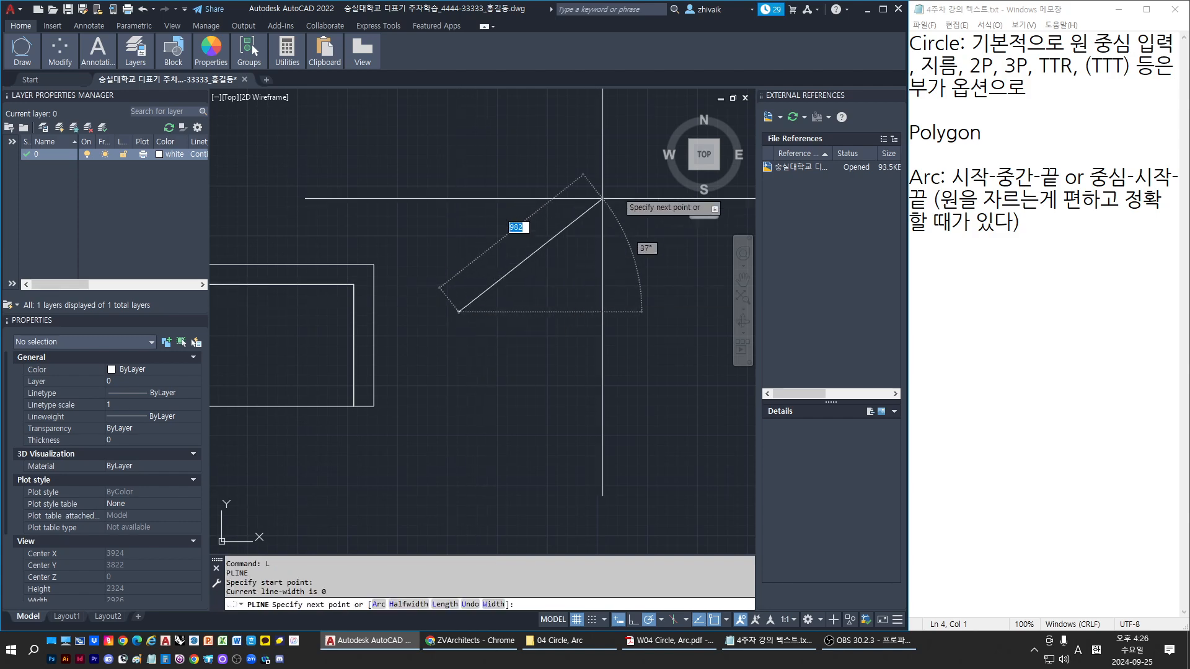
click(620, 187)
key(Return)
key(Return)
click(445, 362)
click(574, 463)
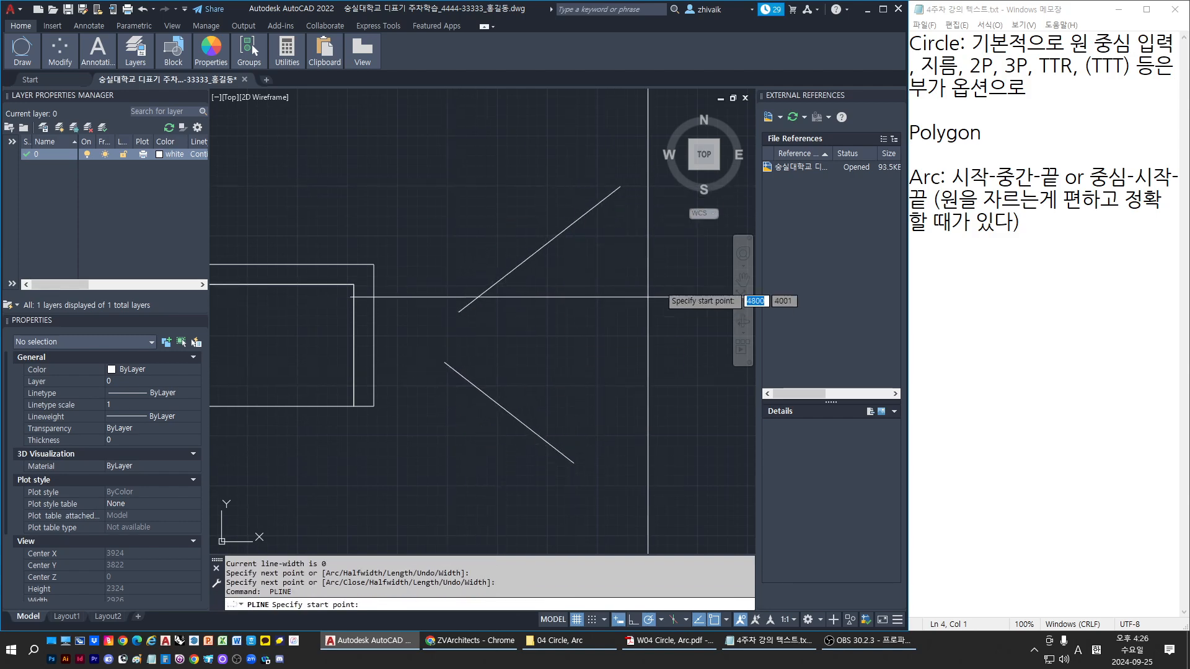
key(Escape)
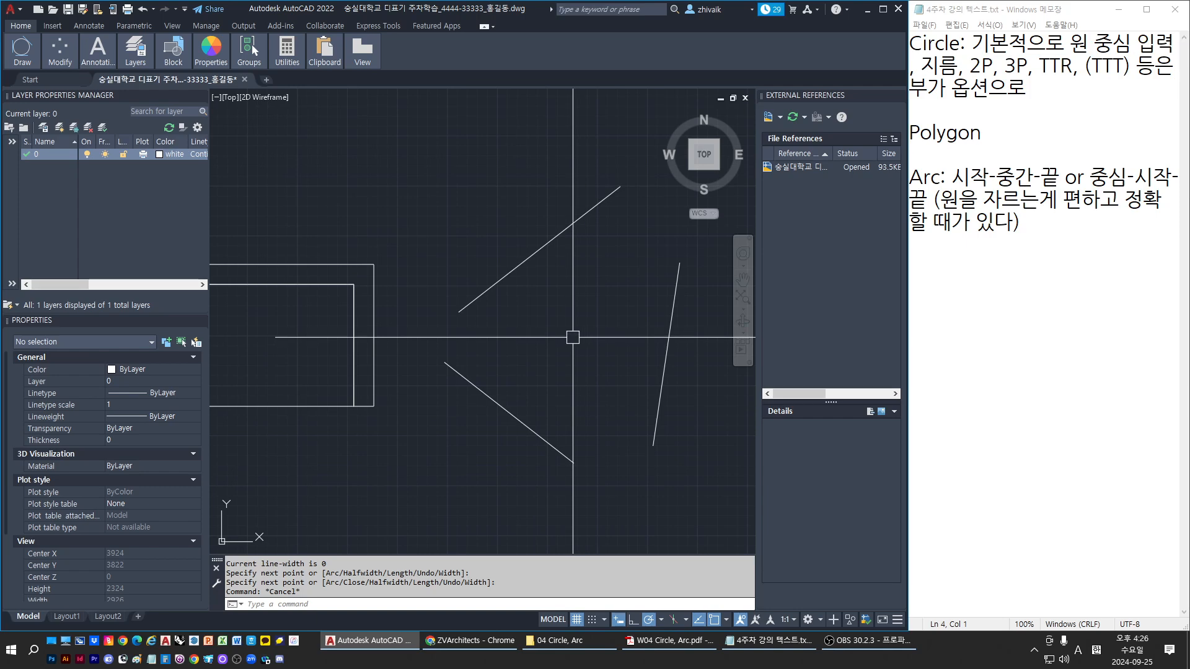
key(Escape)
text(ci)
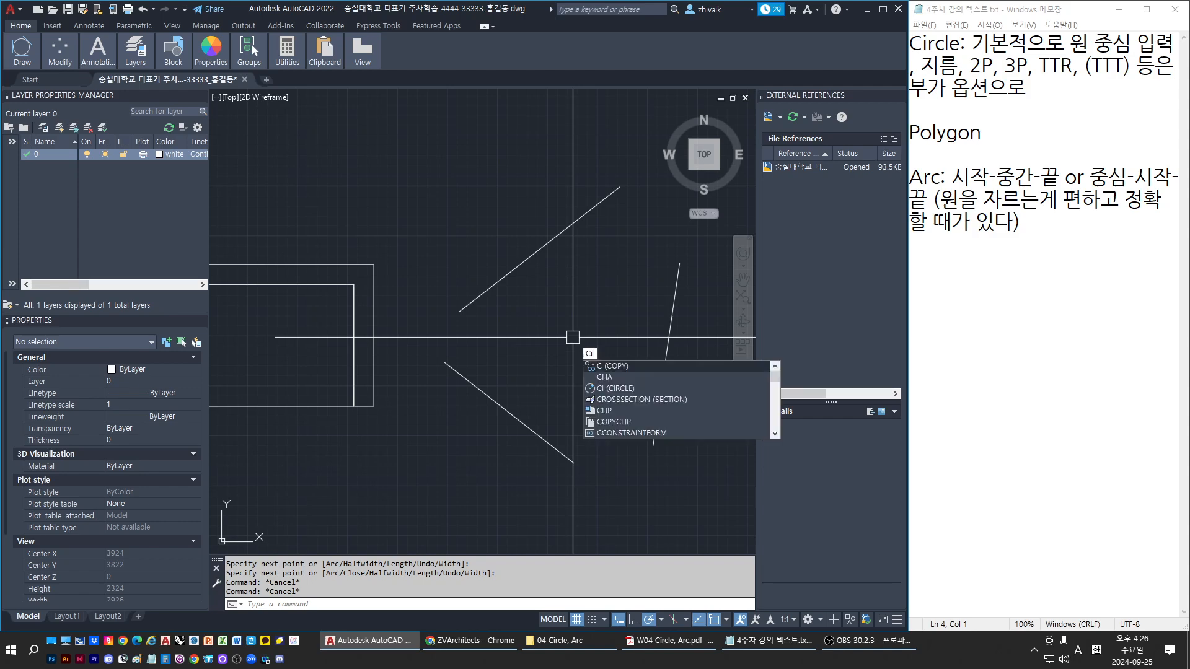
key(Return)
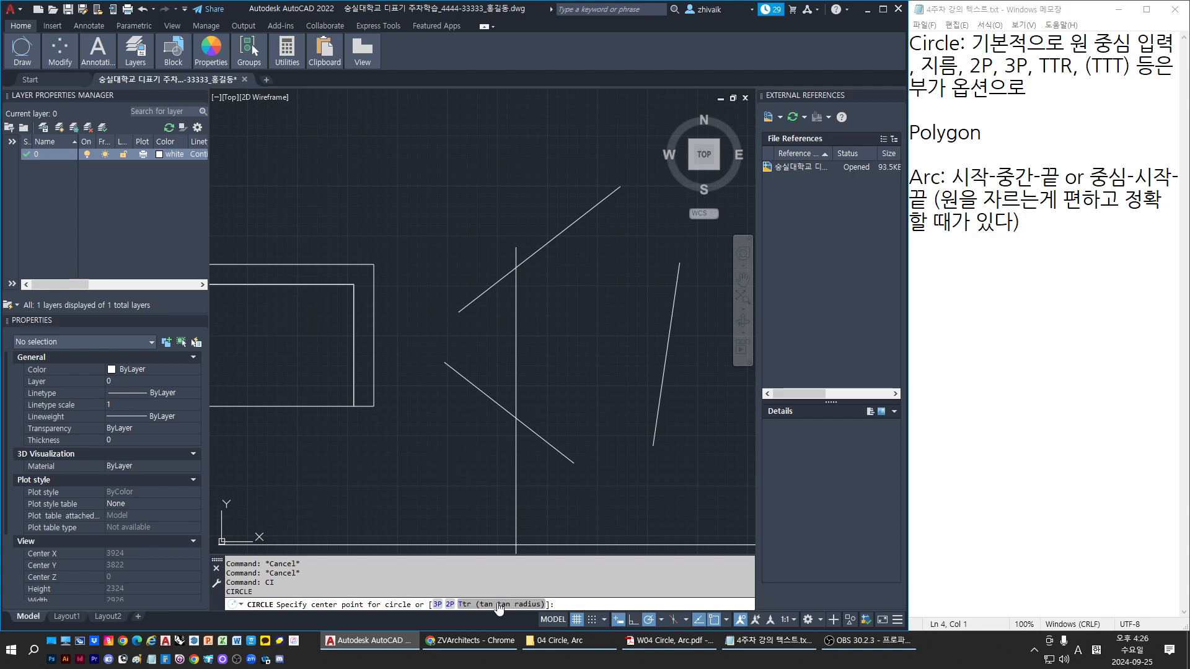
key(Escape)
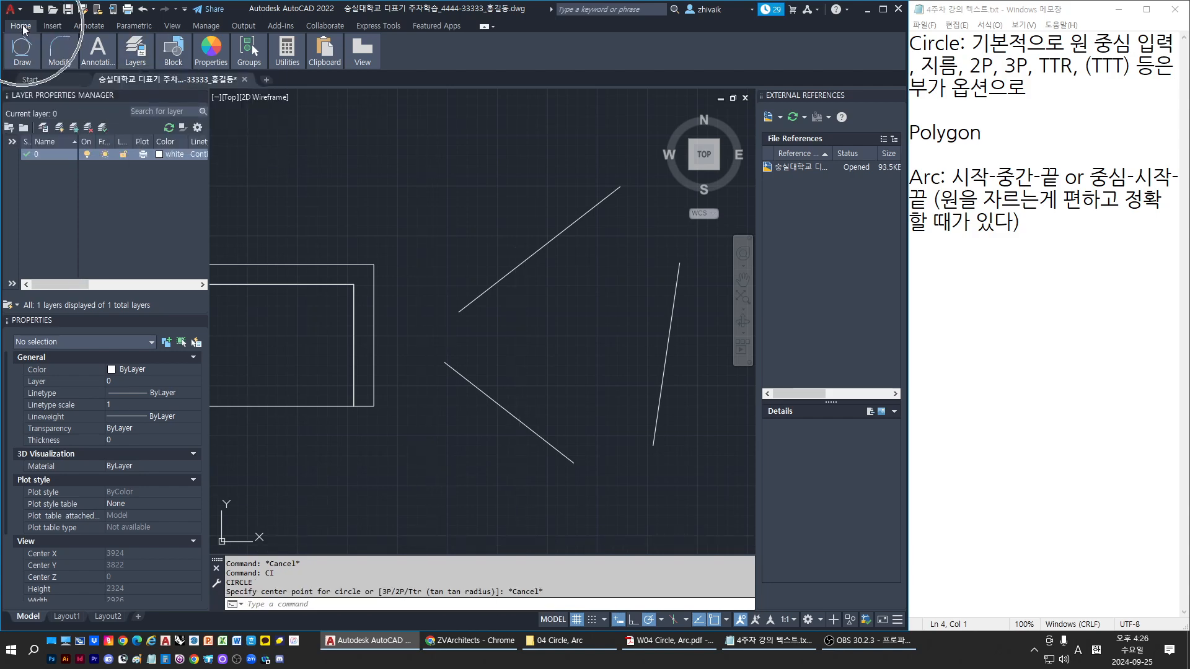
Step: Draw a circle tangent to all three slanted lines, using the Tan, Tan, Tan option
mouse_move(21, 66)
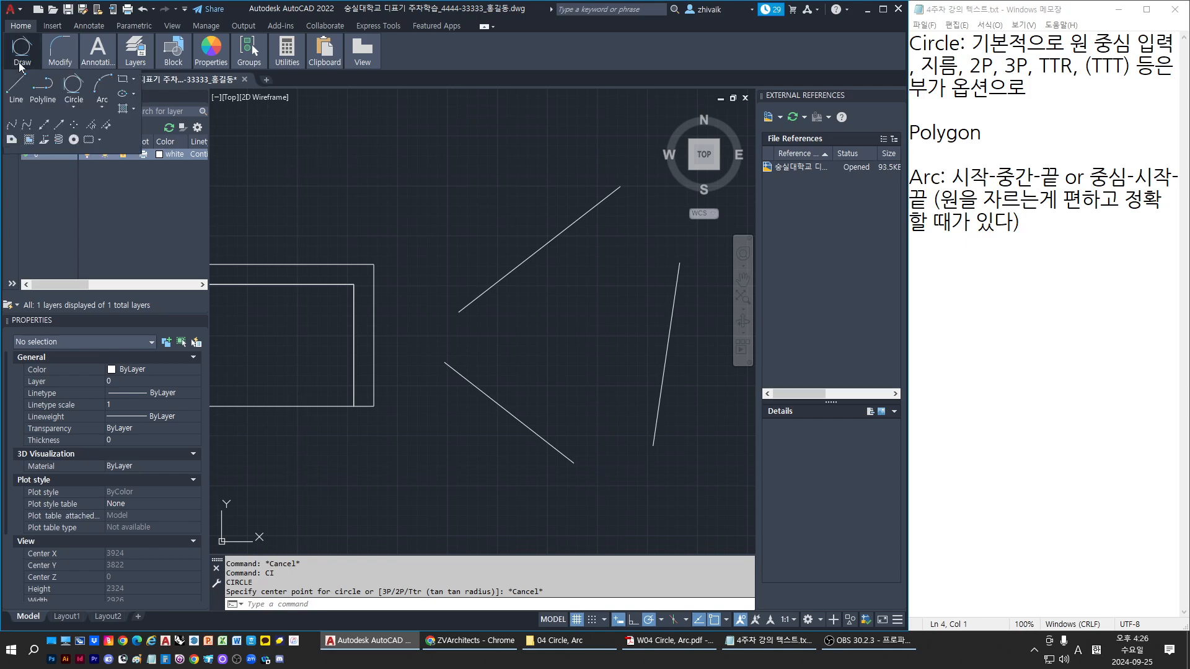
click(74, 110)
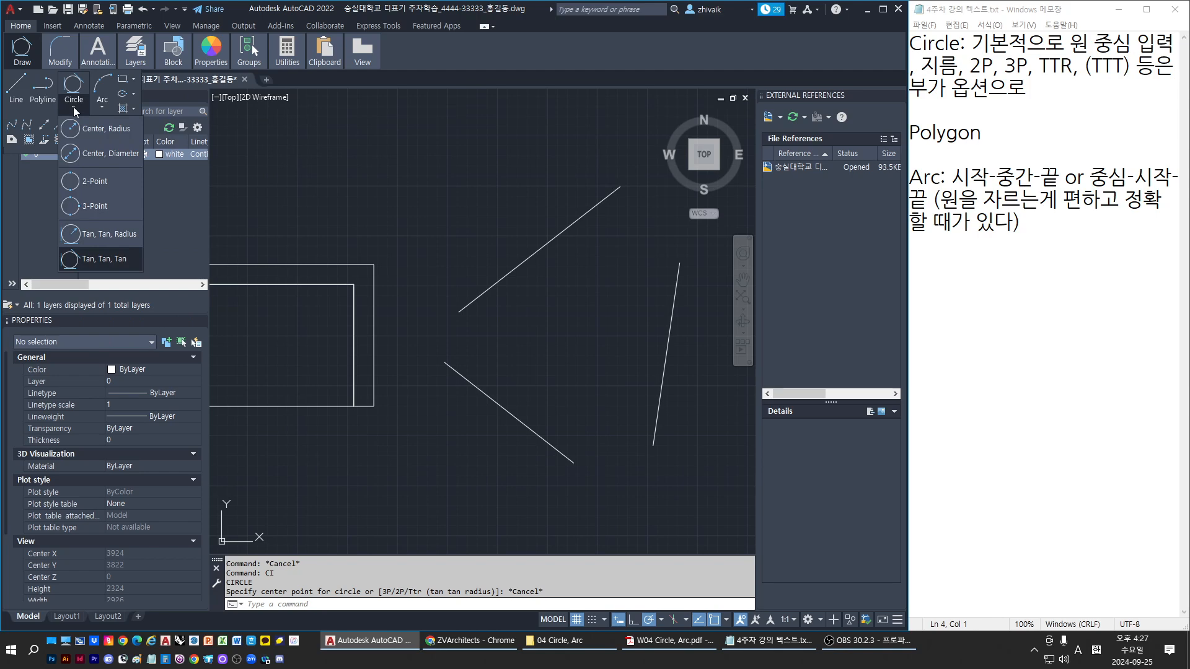
click(104, 258)
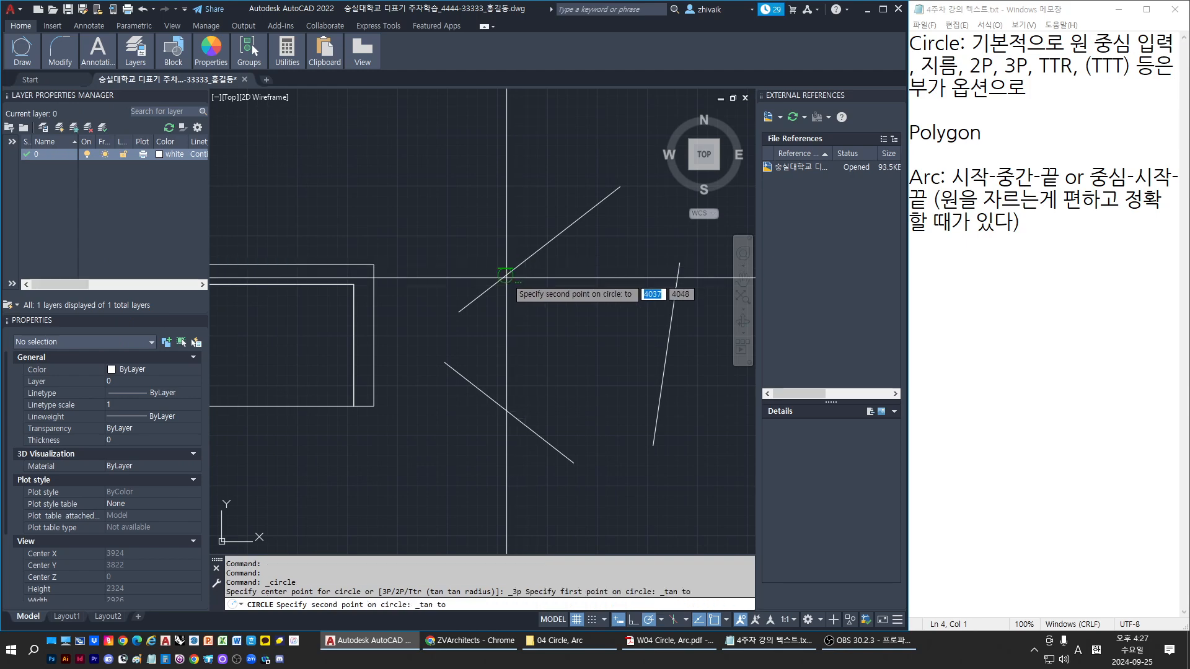
click(494, 399)
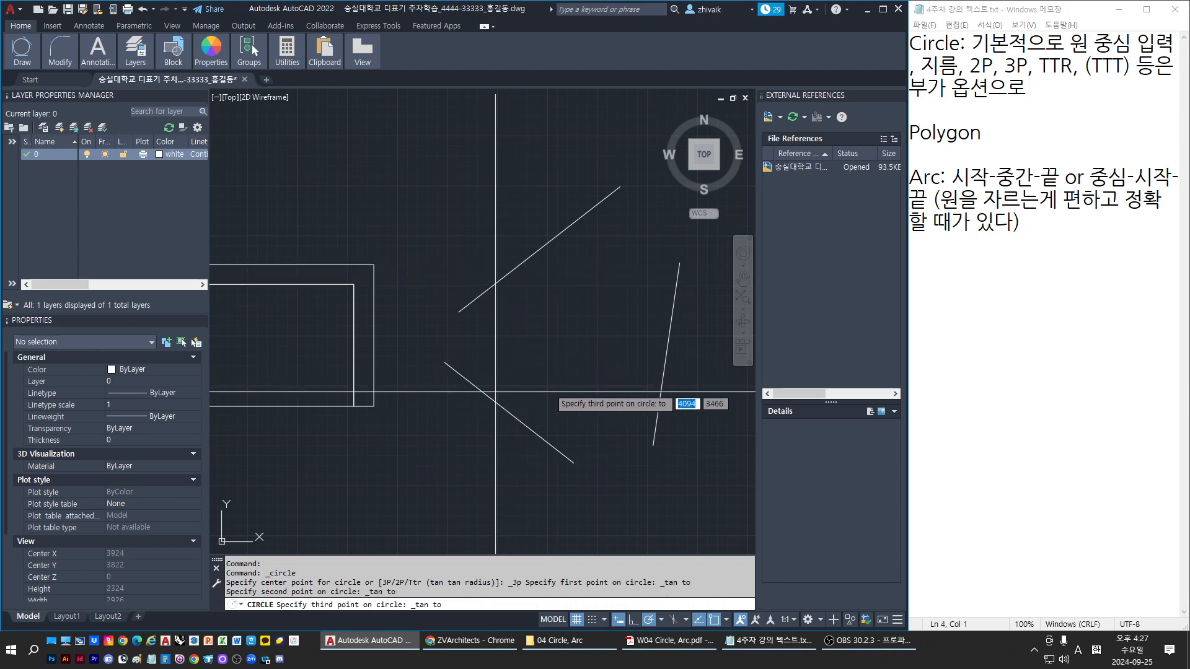
click(662, 363)
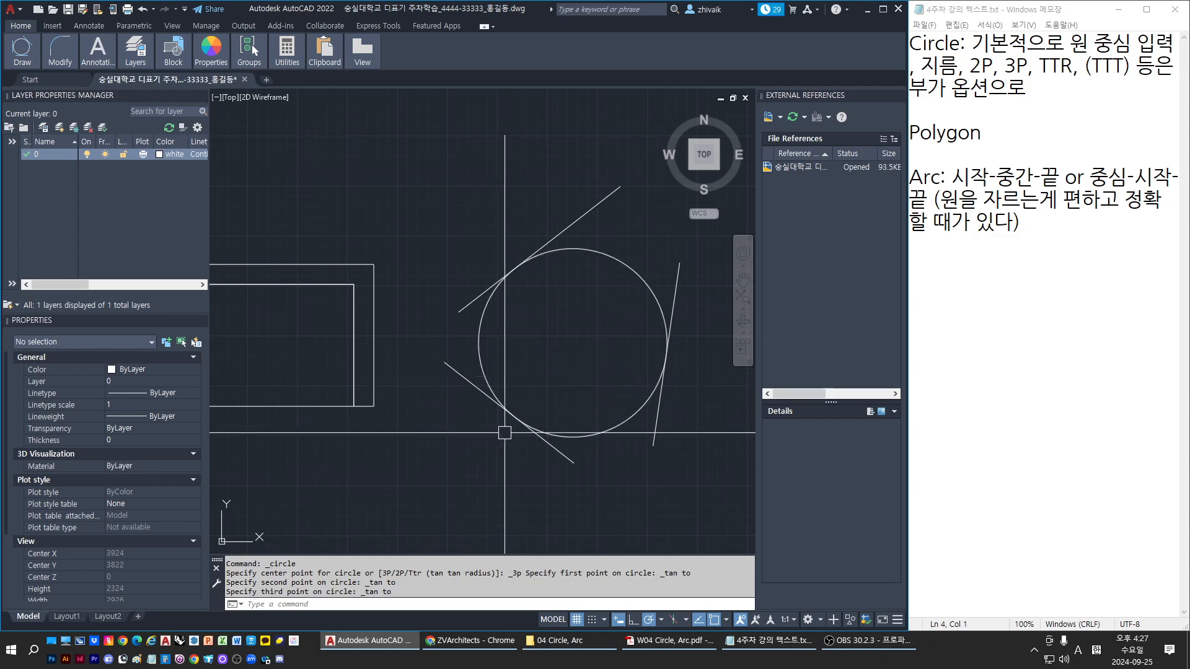
key(Escape)
Step: Draw three polylines from the circle's centre, one to each point where it touches a slanted line
text(l)
key(Return)
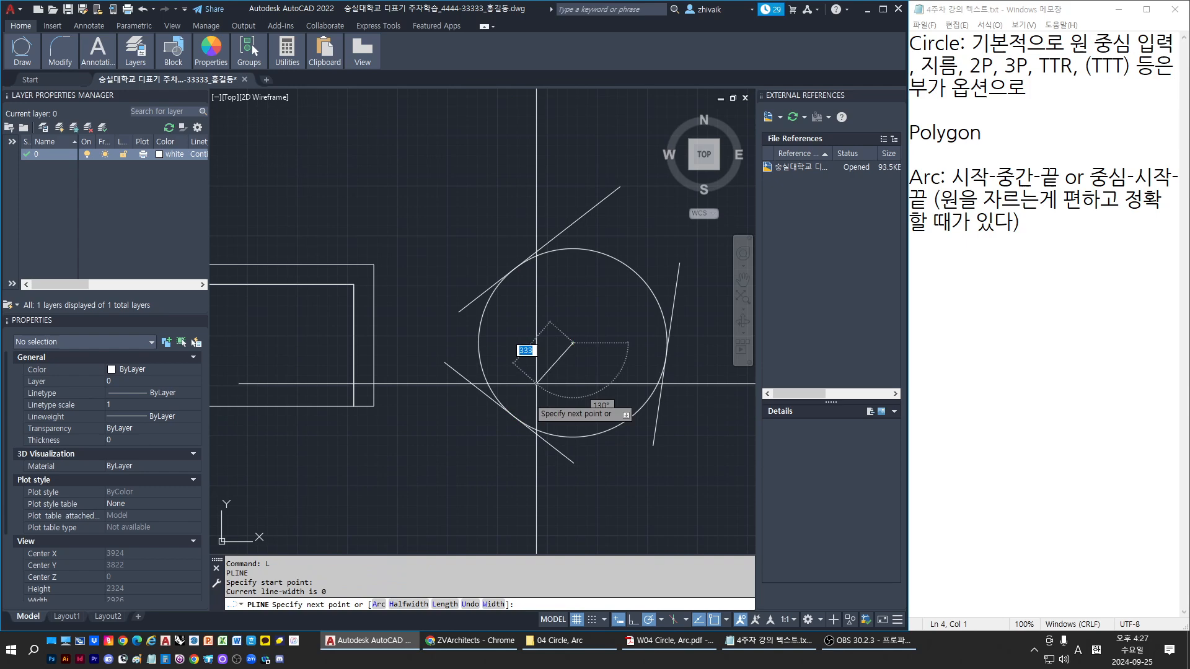
click(515, 417)
key(Return)
key(Return)
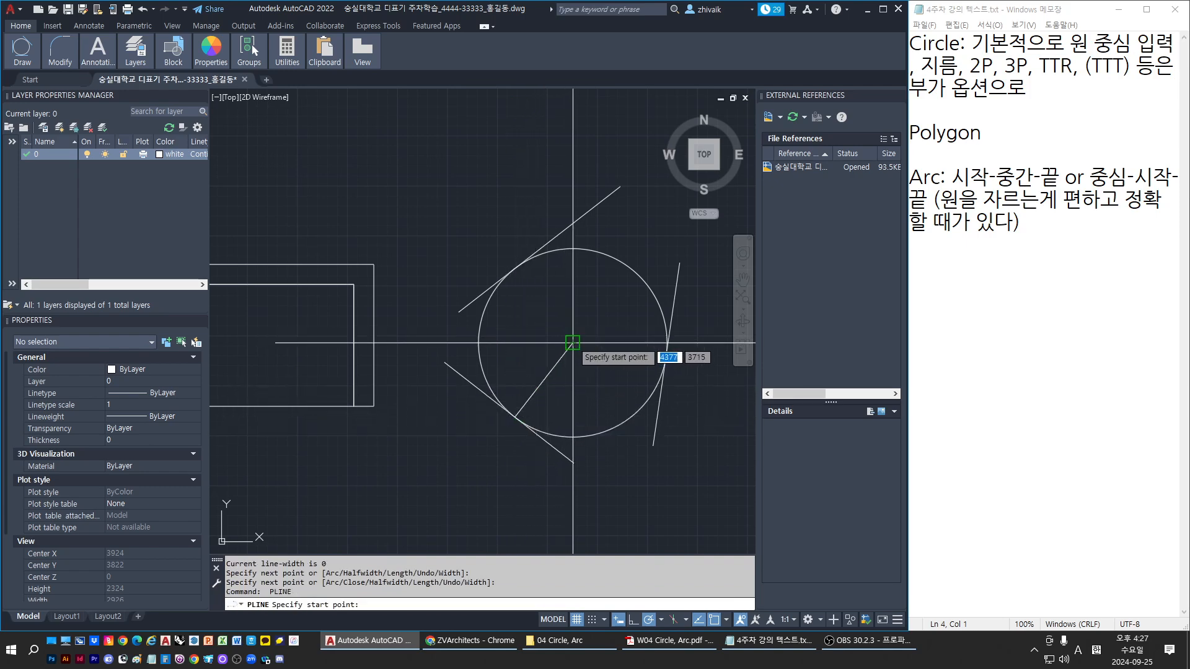
click(572, 343)
key(Return)
key(Return)
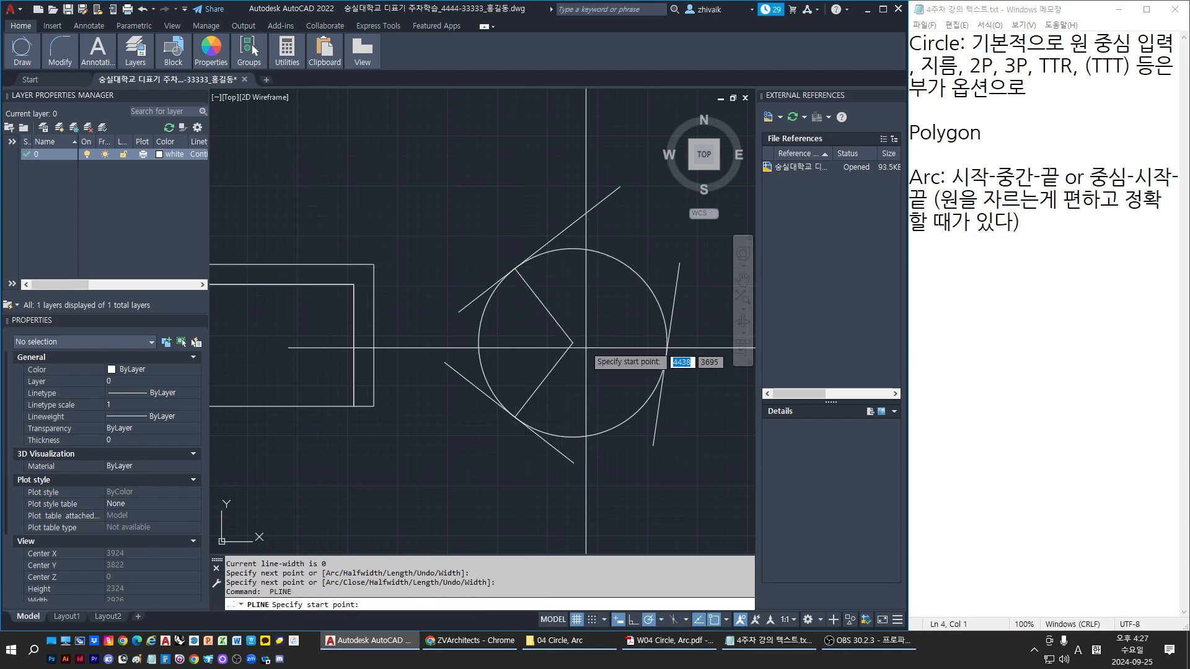
click(573, 343)
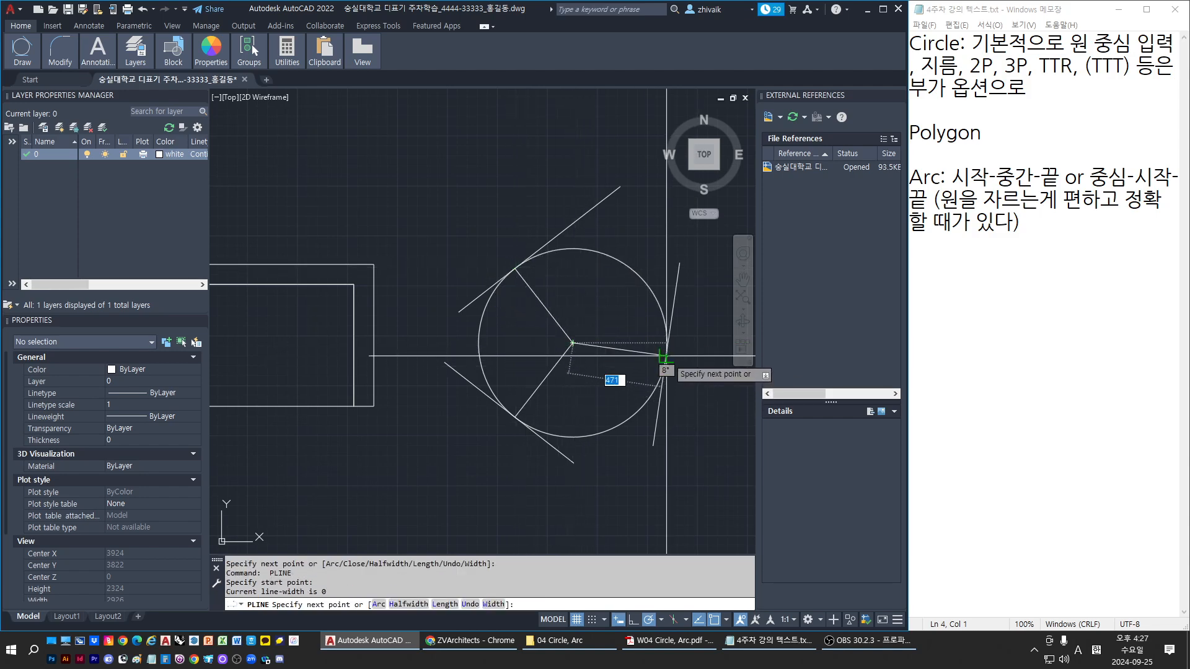
click(666, 356)
key(Escape)
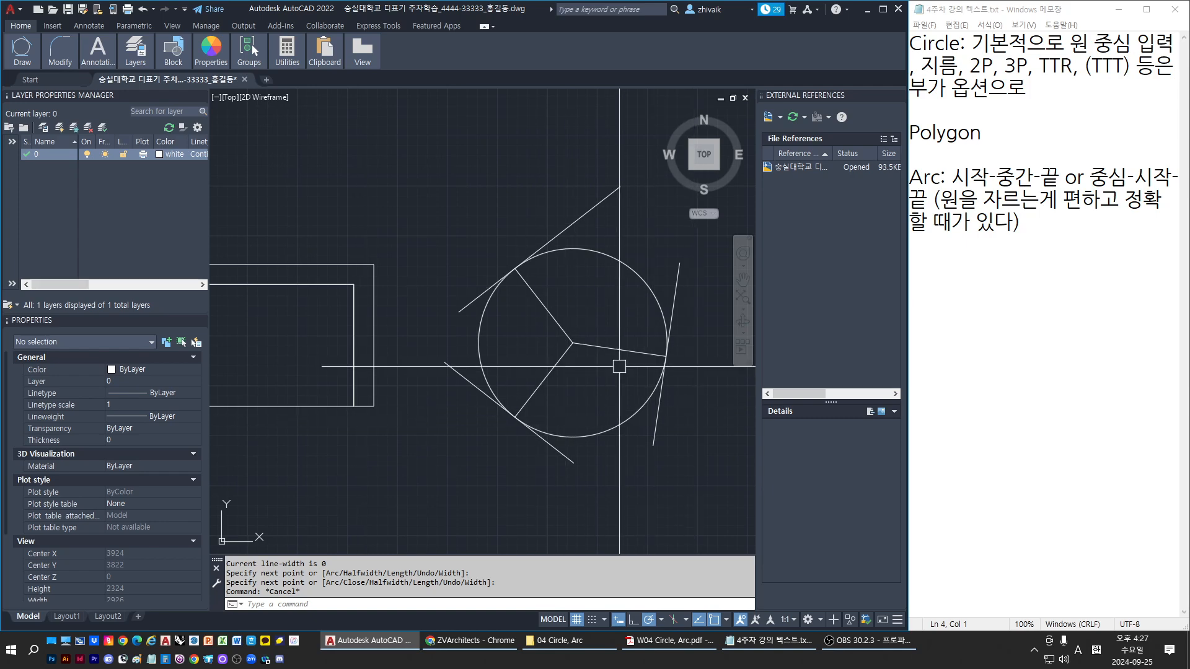
Step: Erase the circle, its three radius lines and the three surrounding tangent lines
click(713, 483)
click(459, 267)
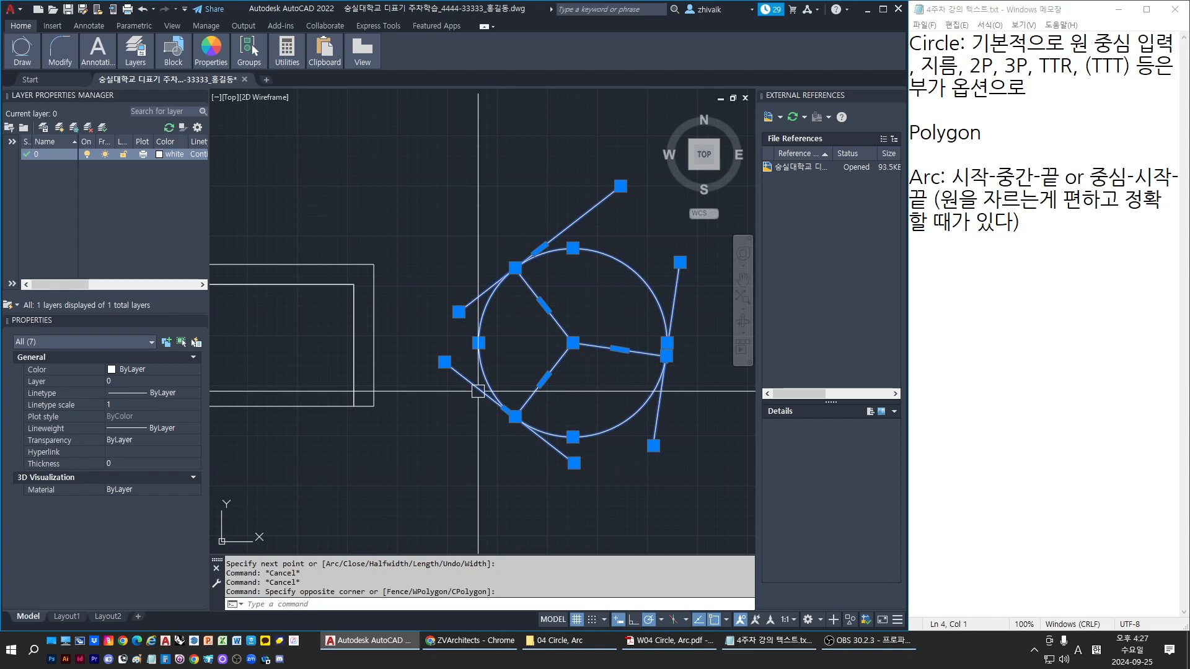
text(E)
key(Return)
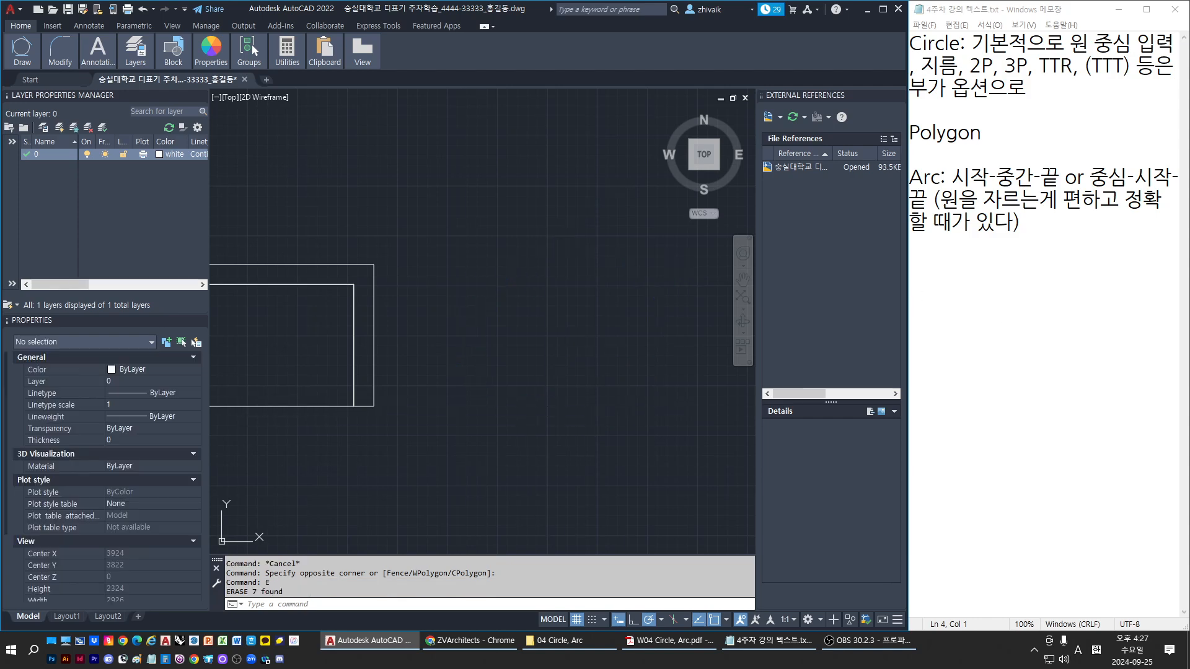
Step: Look at the Circle exercise page in W04 Circle, Arc.pdf and go to the Polygon line in the Notepad lecture notes
key(alt+Tab)
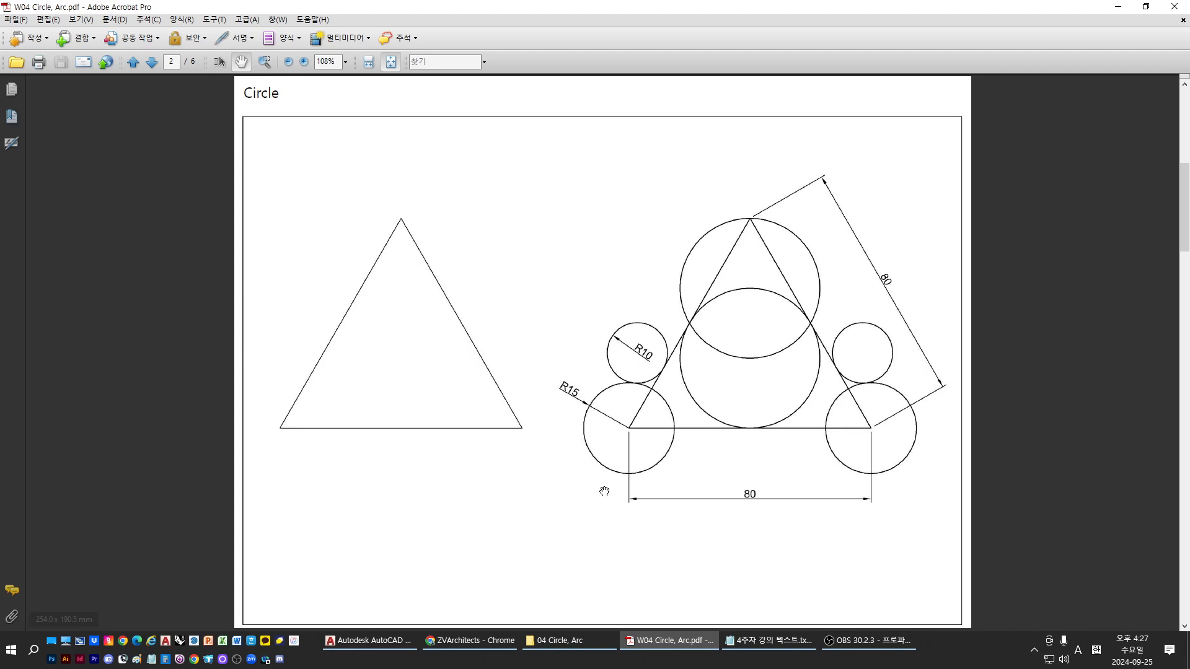
key(alt+Tab)
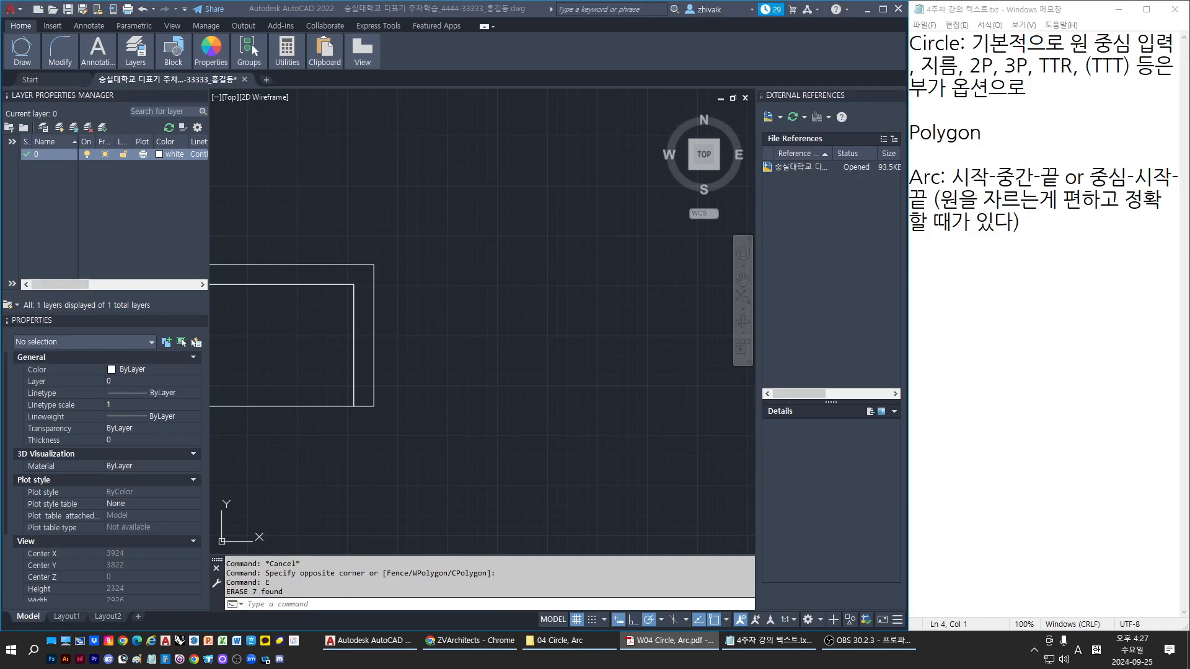
click(962, 45)
double_click(962, 45)
click(999, 135)
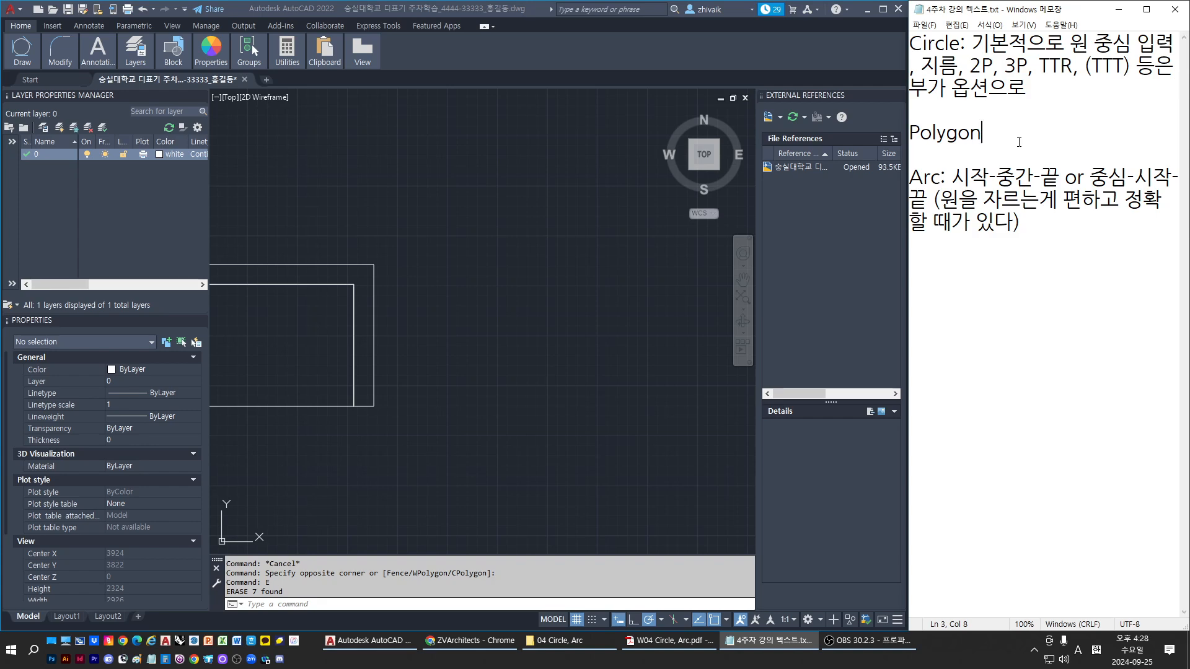
Step: Draw a three-sided polygon with the Inscribed in circle option in the empty area beside the existing outline, pointing one corner horizontally
click(529, 354)
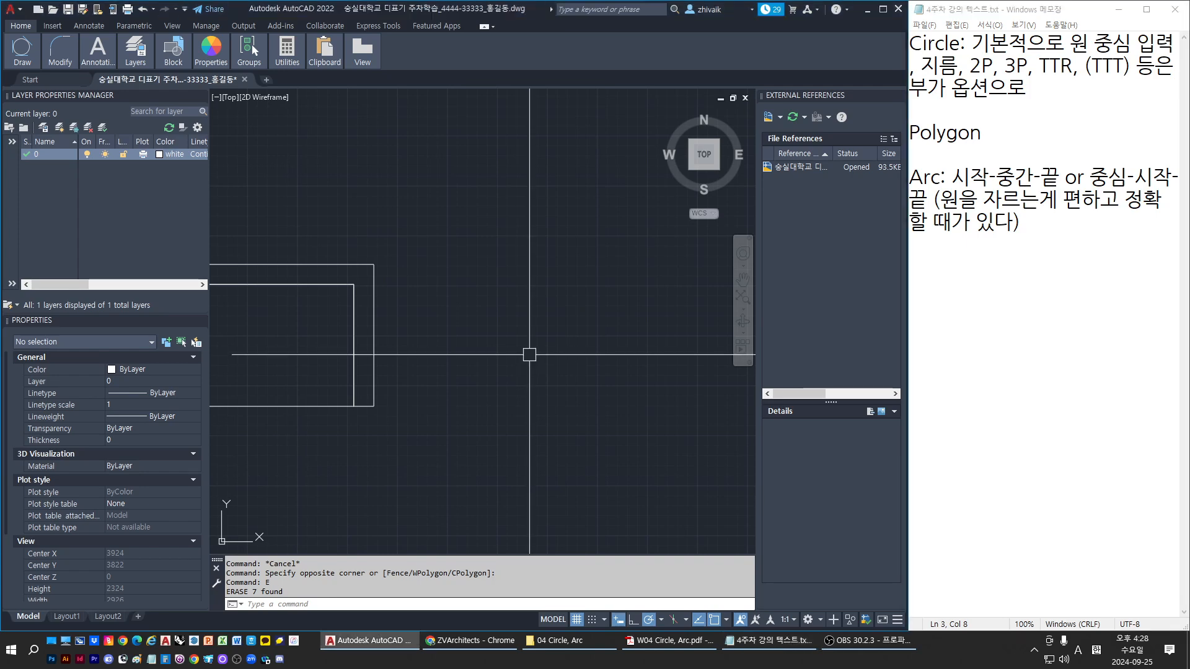
text(polygon)
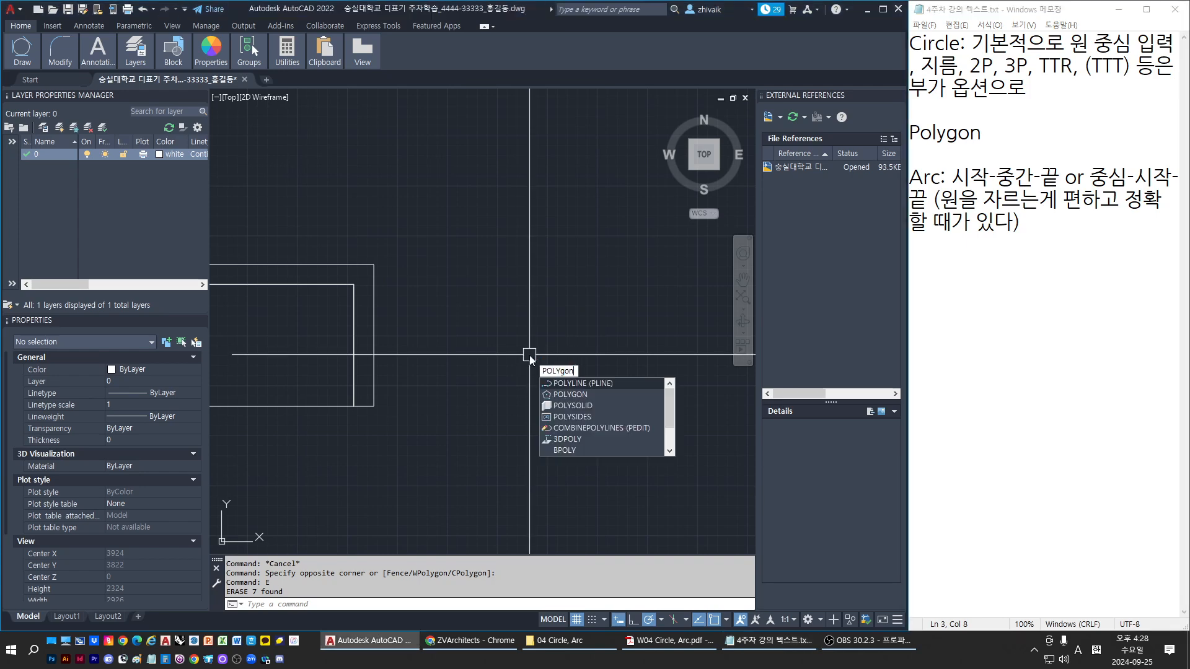
key(Return)
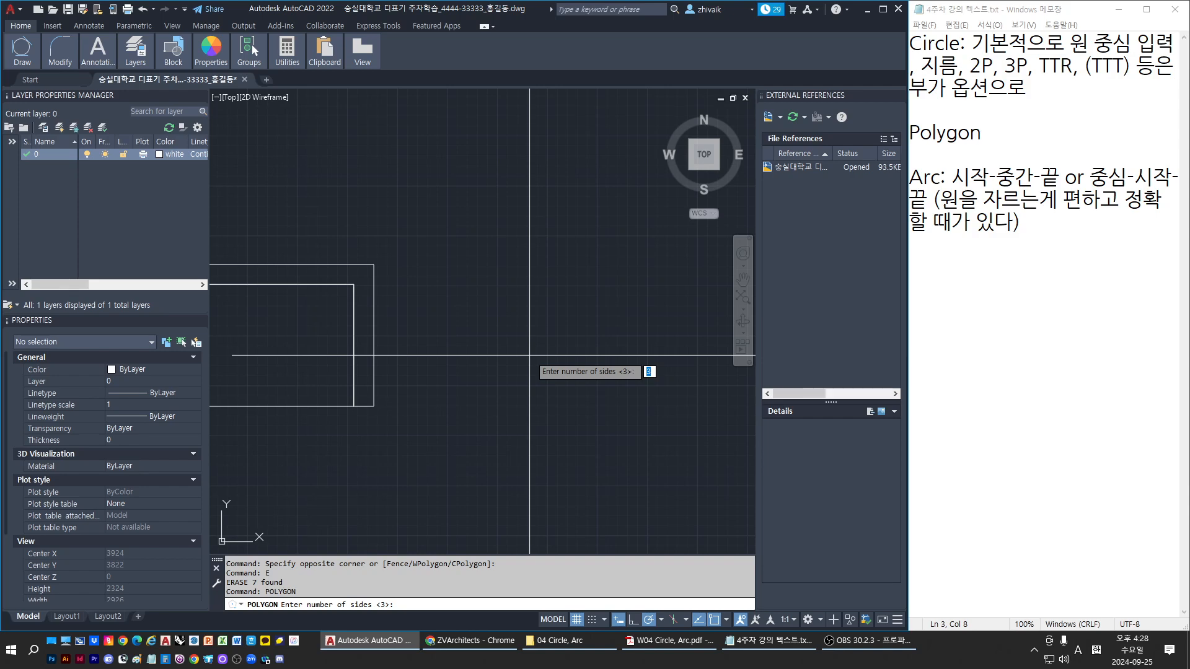
key(Return)
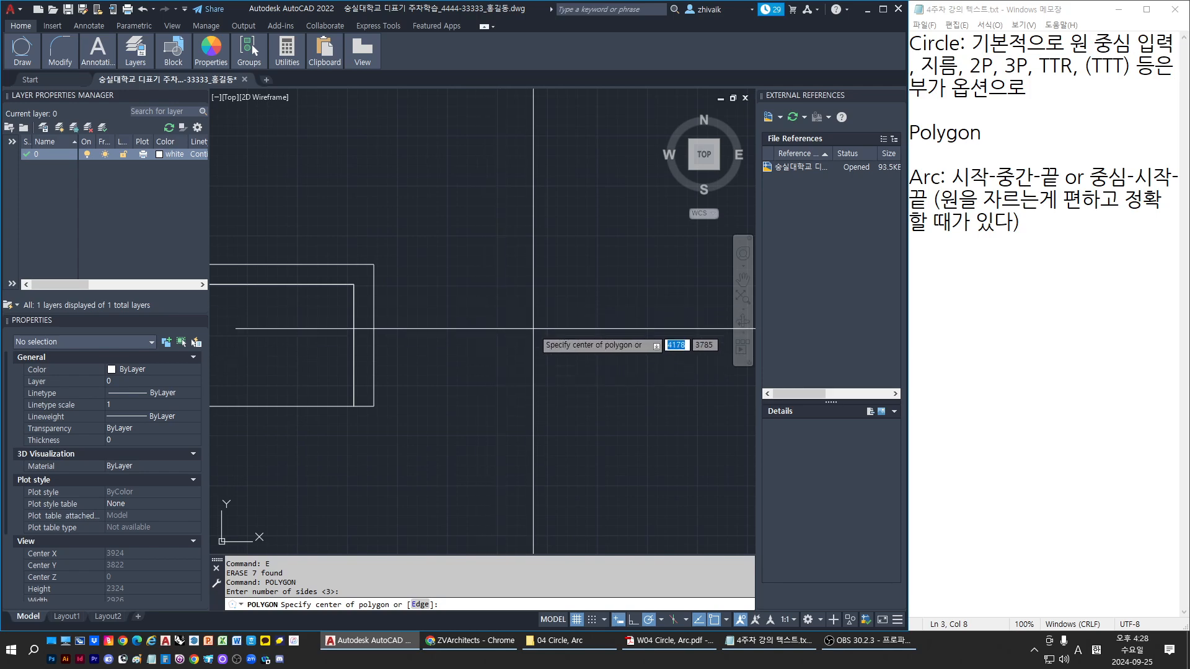
click(533, 327)
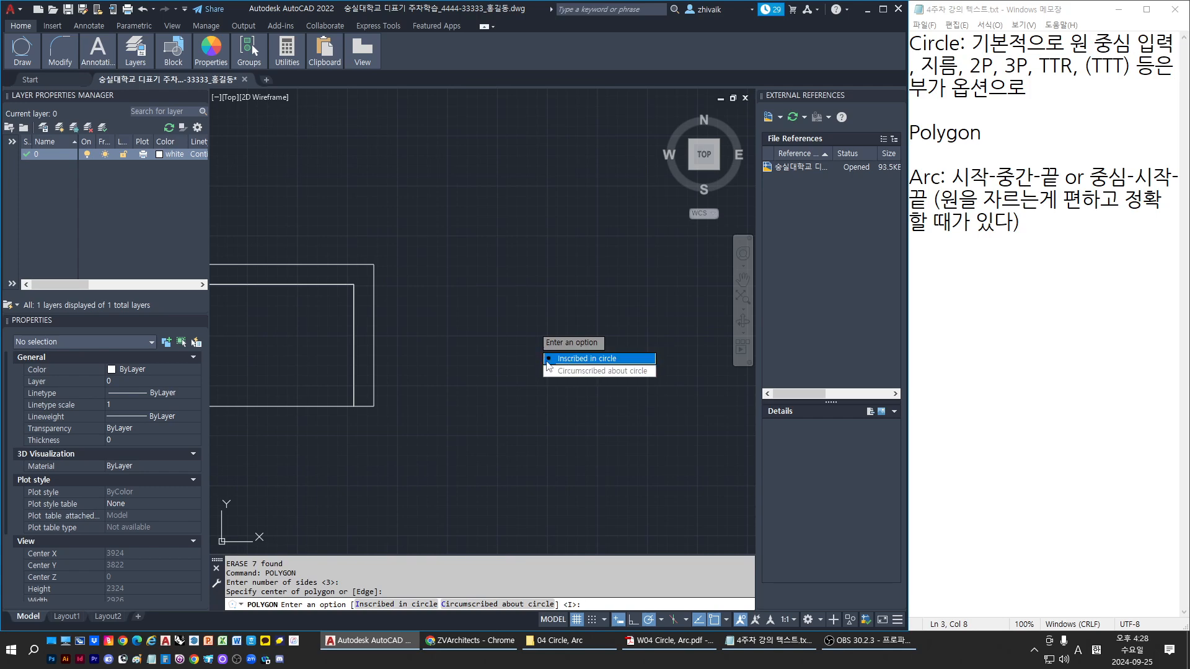
click(584, 360)
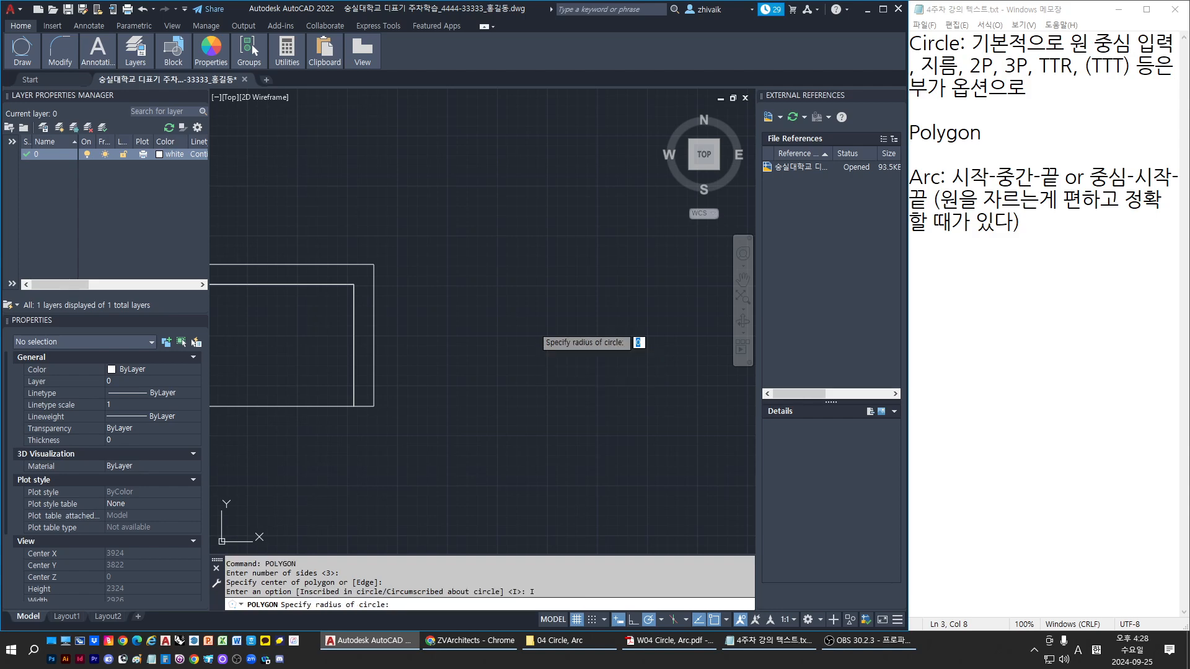
click(462, 326)
key(Return)
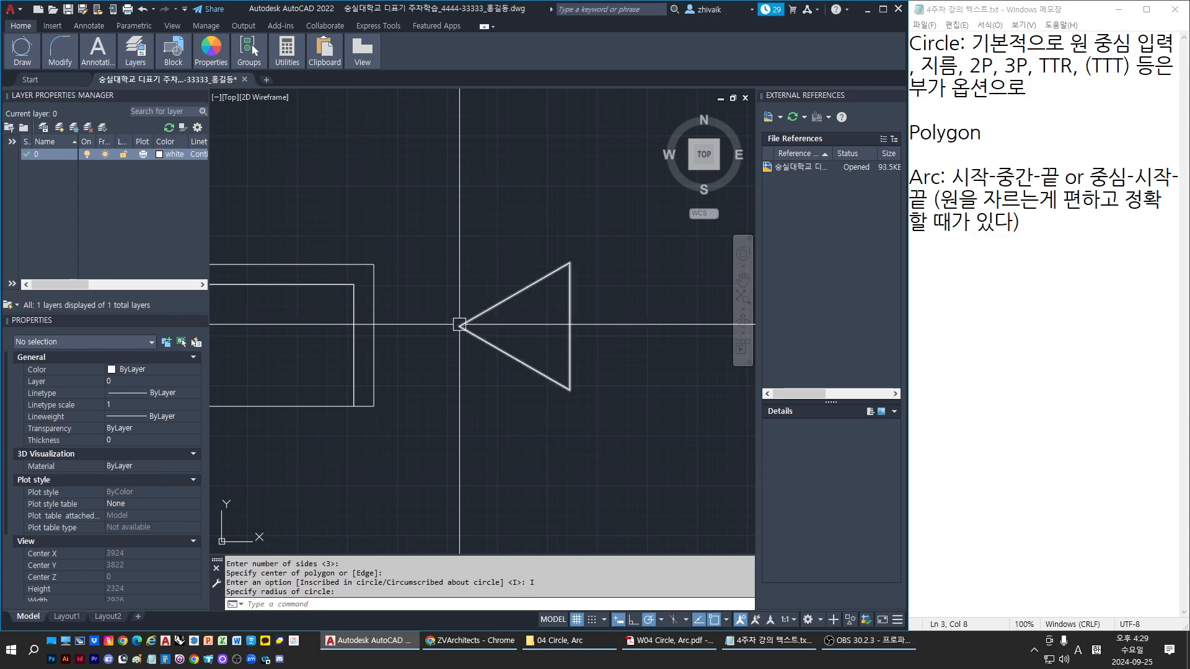
key(Escape)
key(Escape)
Step: Draw a circle from the triangle's centre out to one of its corners
text(CI)
key(Return)
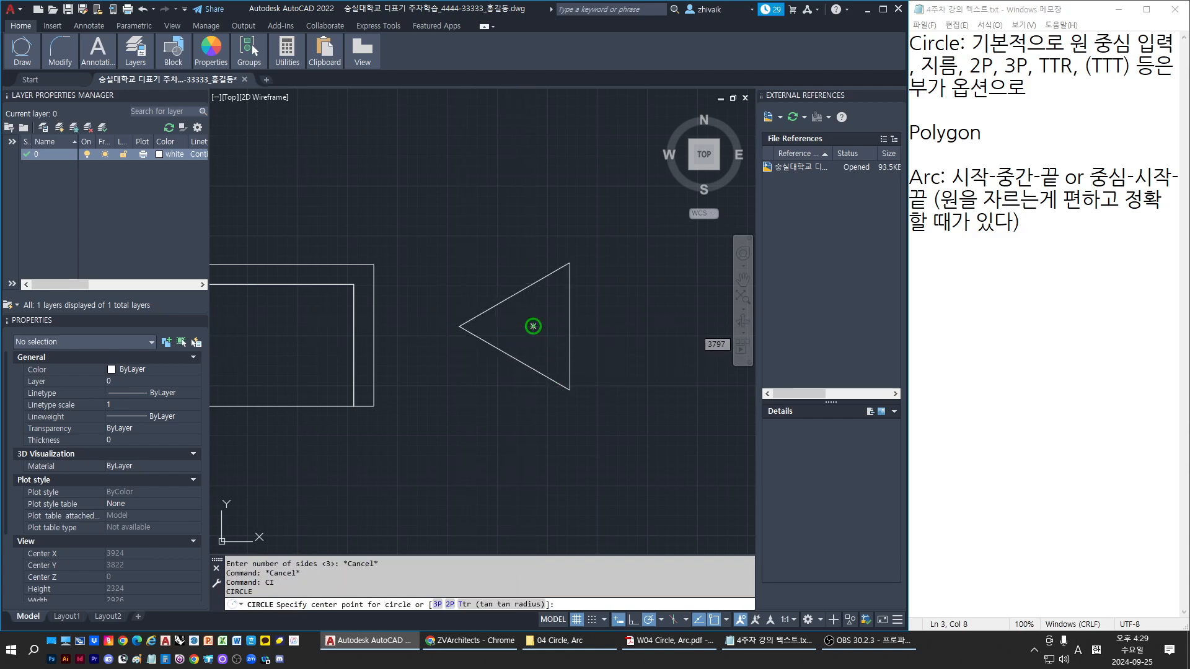
click(533, 326)
click(569, 389)
key(Return)
key(Escape)
key(Escape)
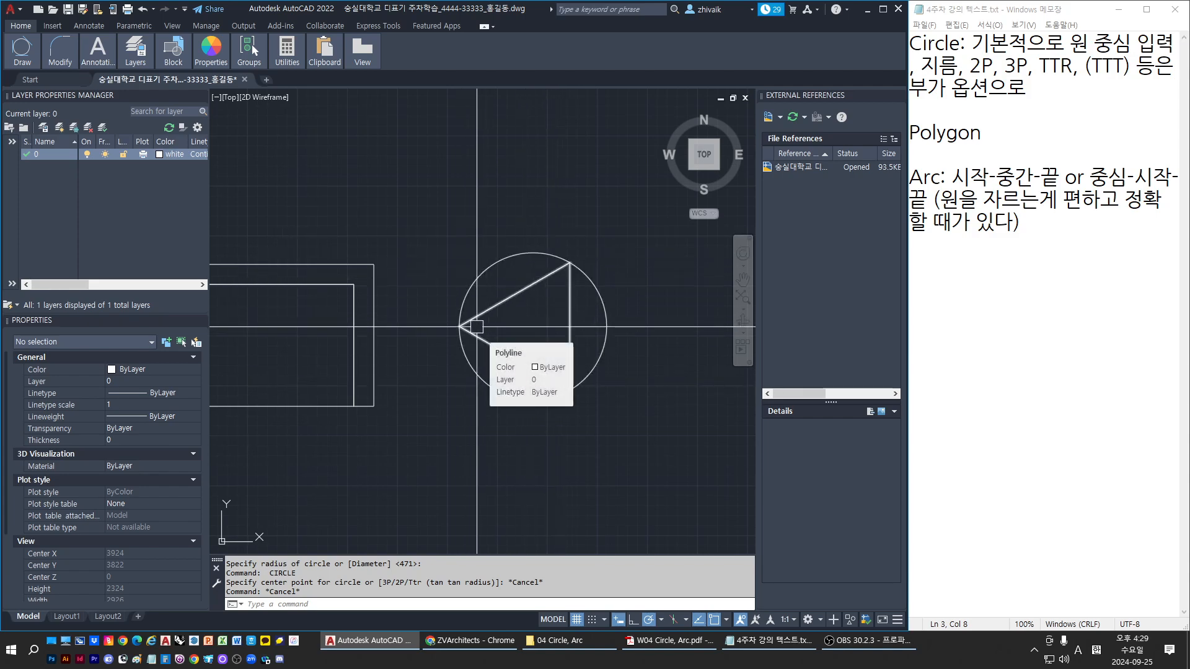
key(Escape)
text(CI)
key(Return)
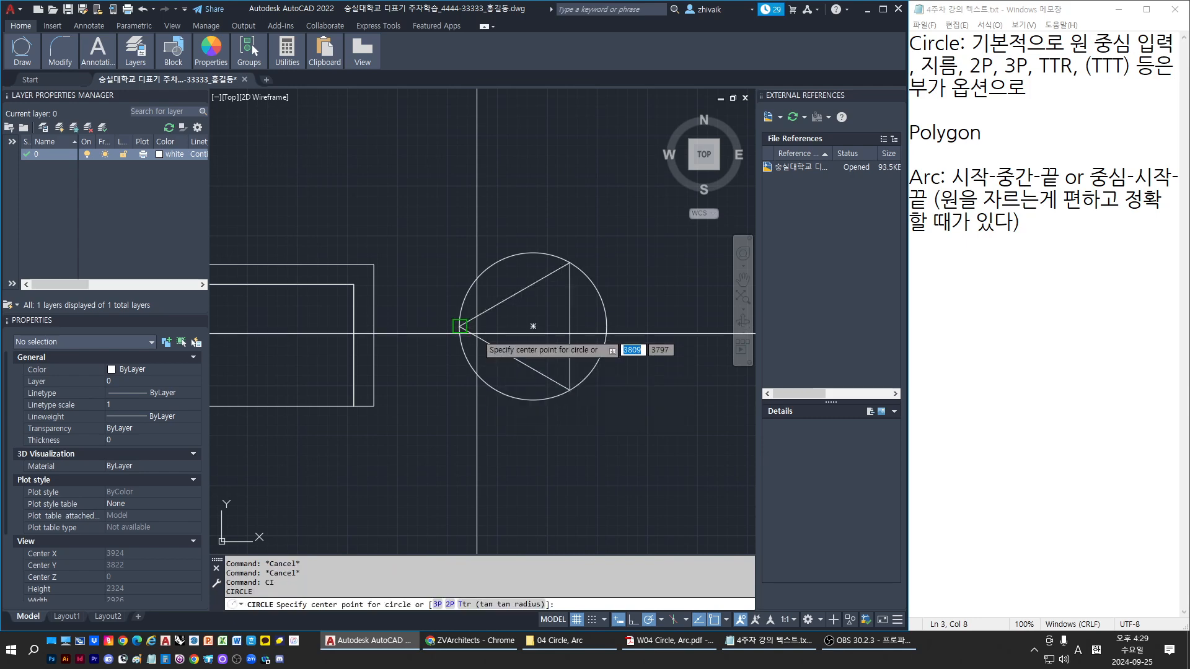
key(Escape)
key(Escape)
key(Escape)
key(Escape)
Step: Draw a three-sided polygon circumscribed about the circle, centred on it, with the radius ending at the inner triangle's lower corner
text(po)
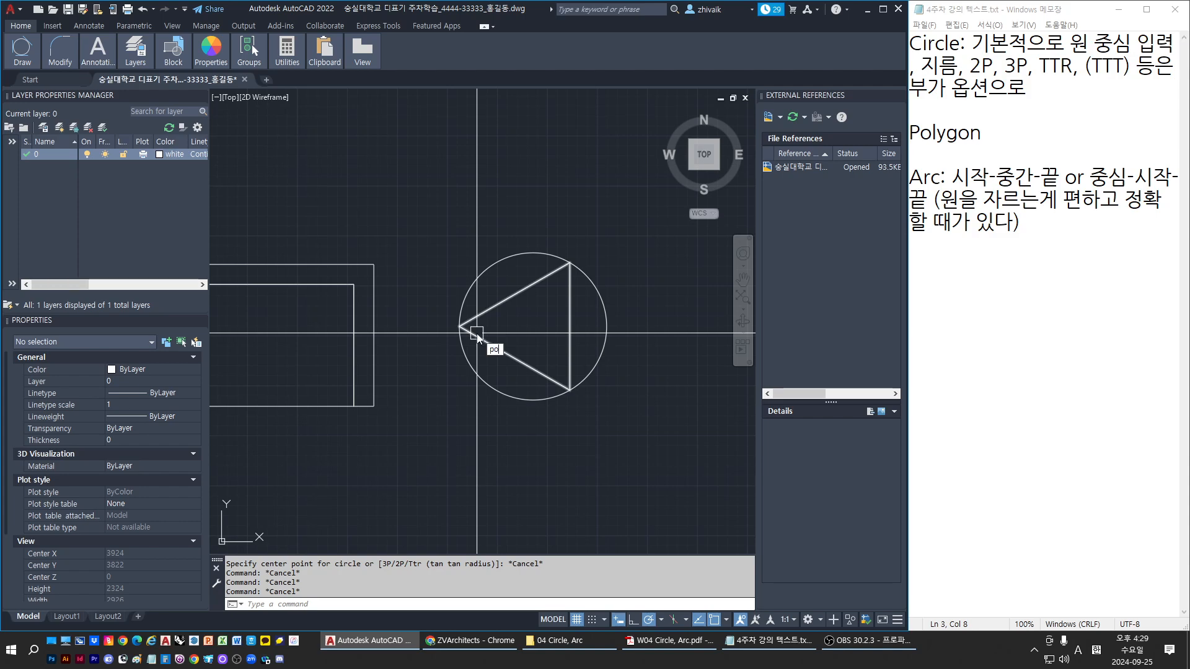
text(lygo)
key(Return)
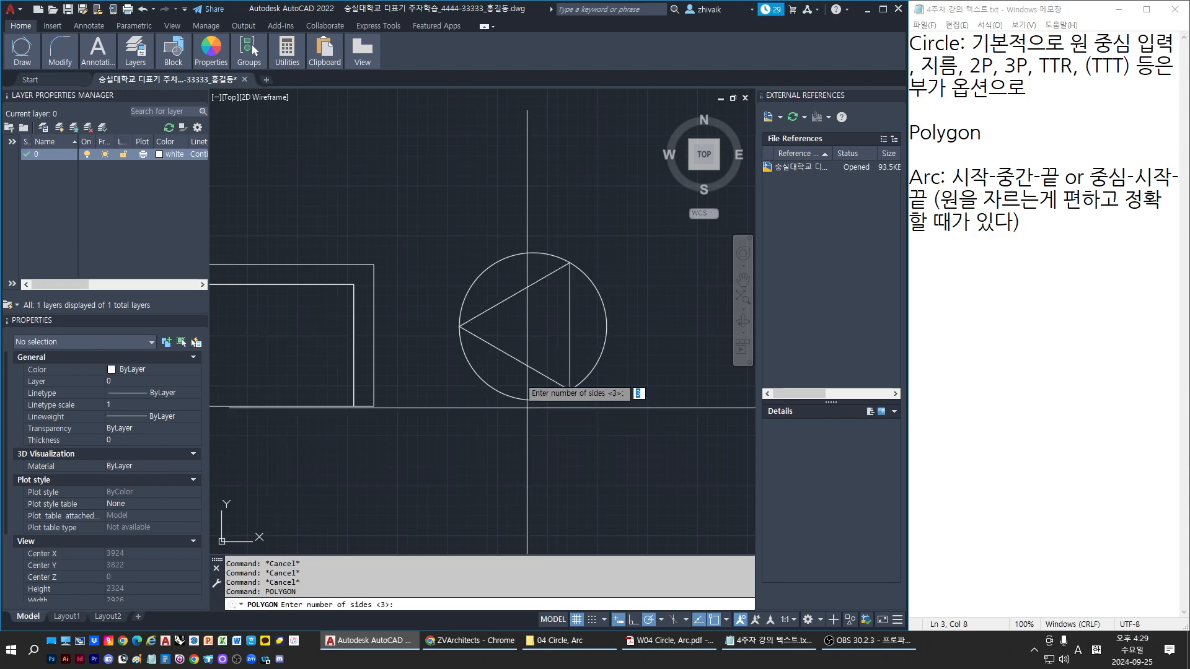
key(Return)
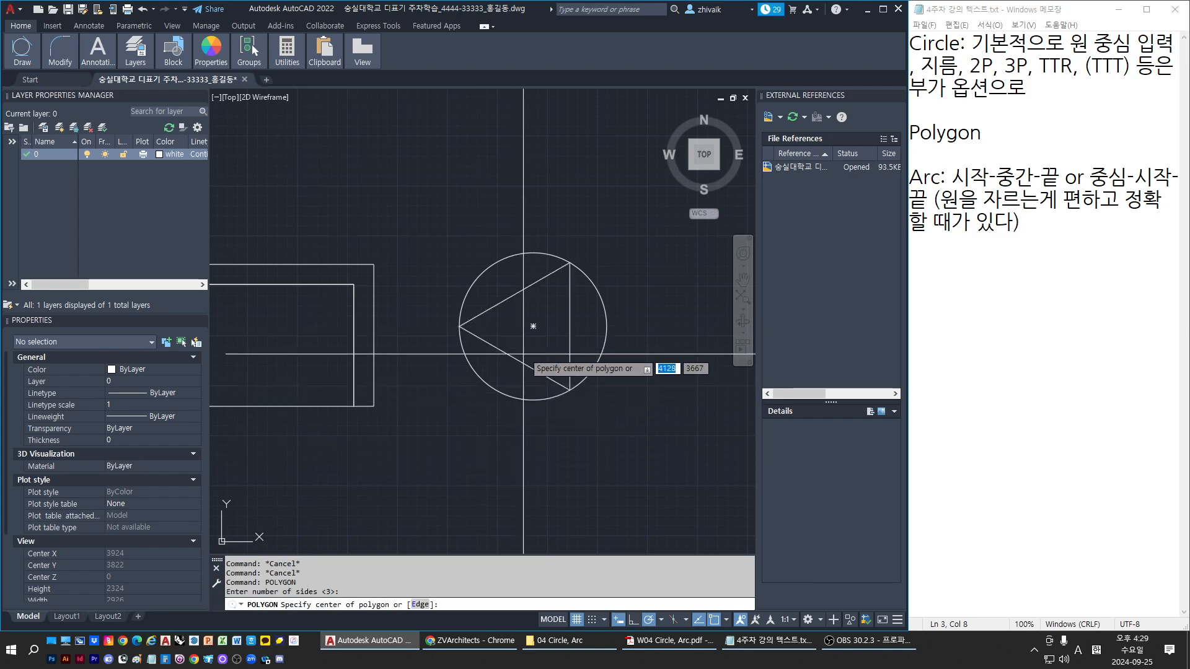
click(530, 323)
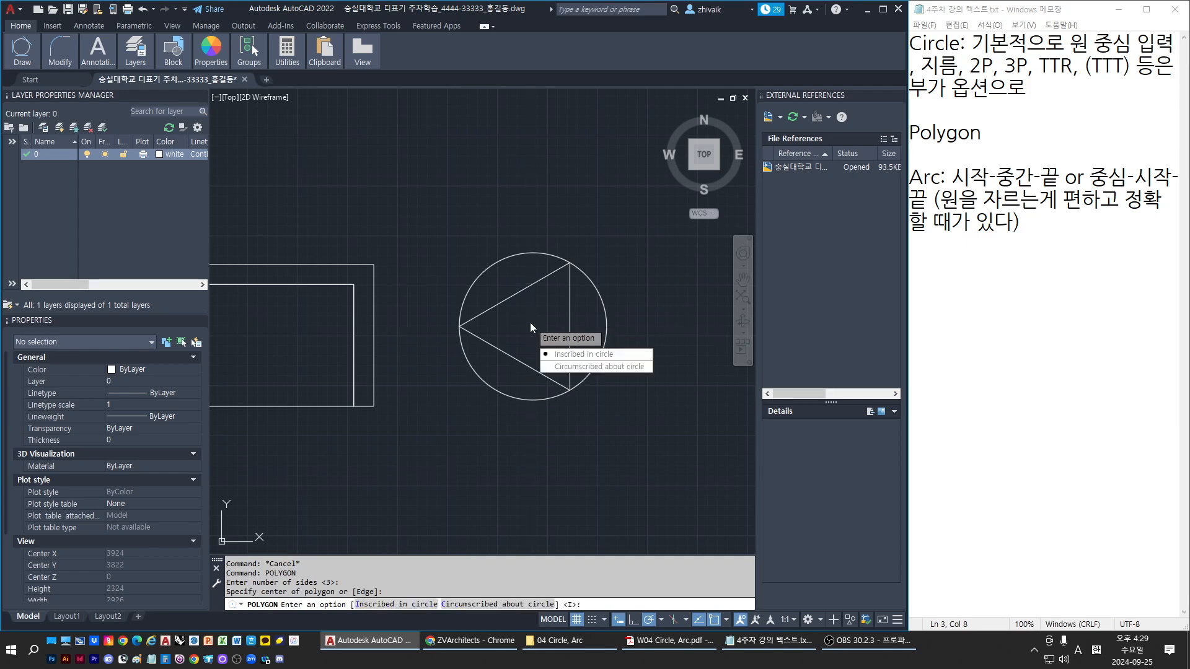
click(571, 367)
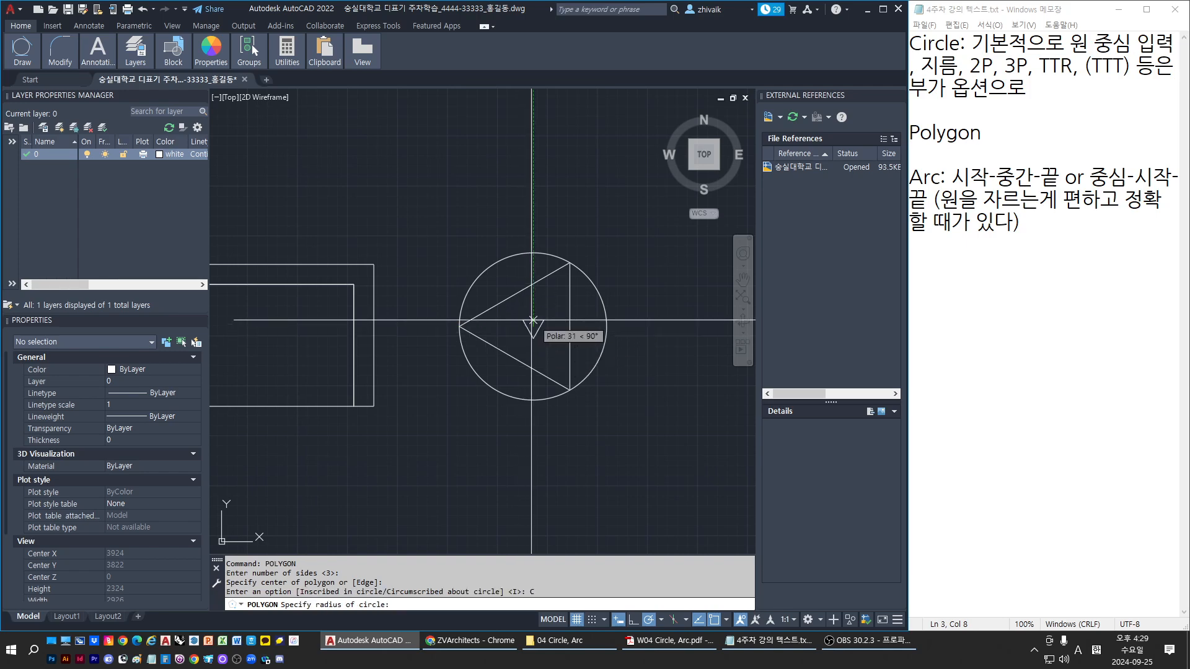
click(569, 390)
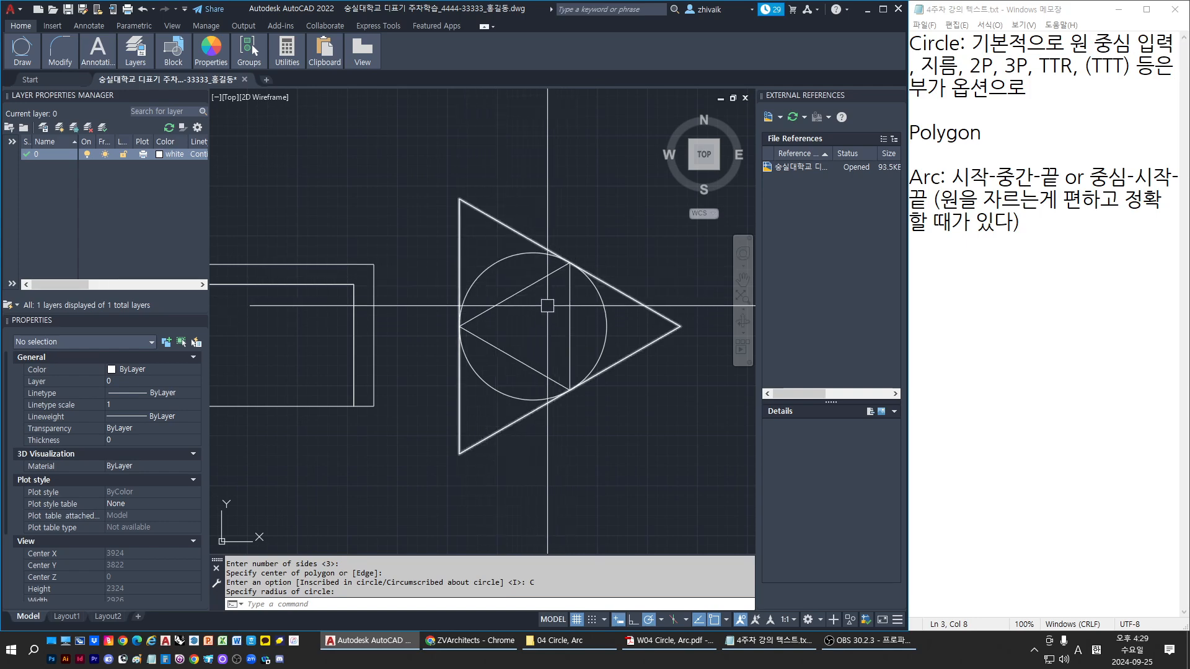
key(Escape)
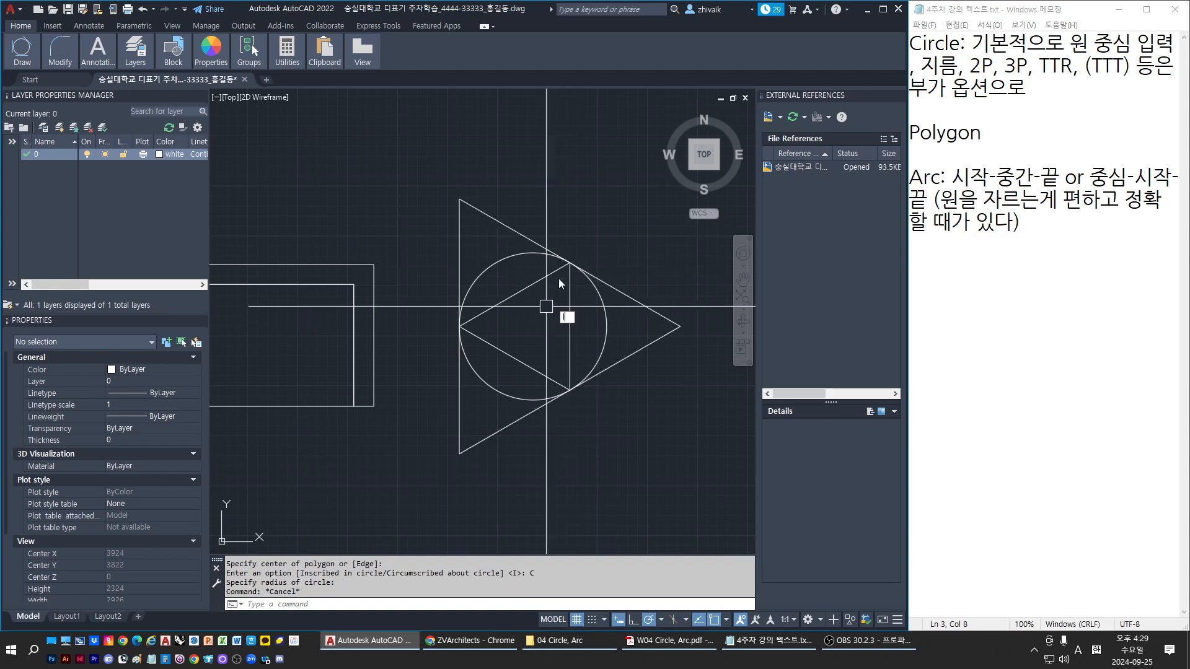
Step: Draw a polyline from the circle's centre to the inner triangle's upper corner, where the outer triangle touches the circle
text(pl)
key(Return)
click(534, 327)
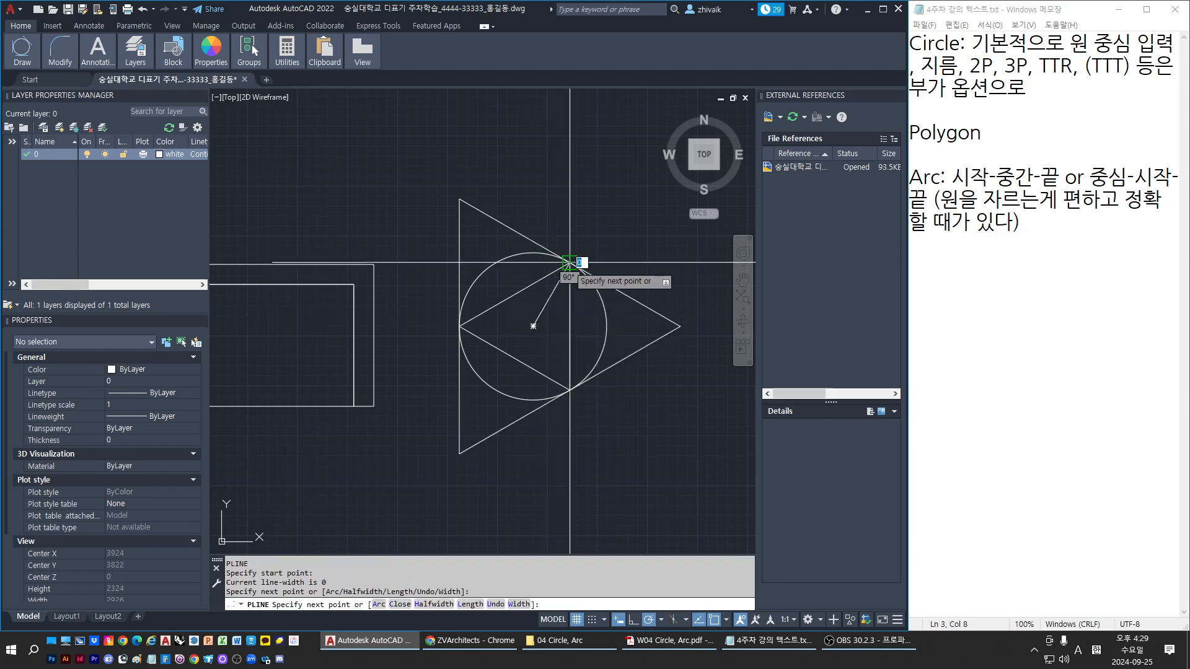
click(570, 263)
key(Return)
key(Return)
key(Escape)
key(Escape)
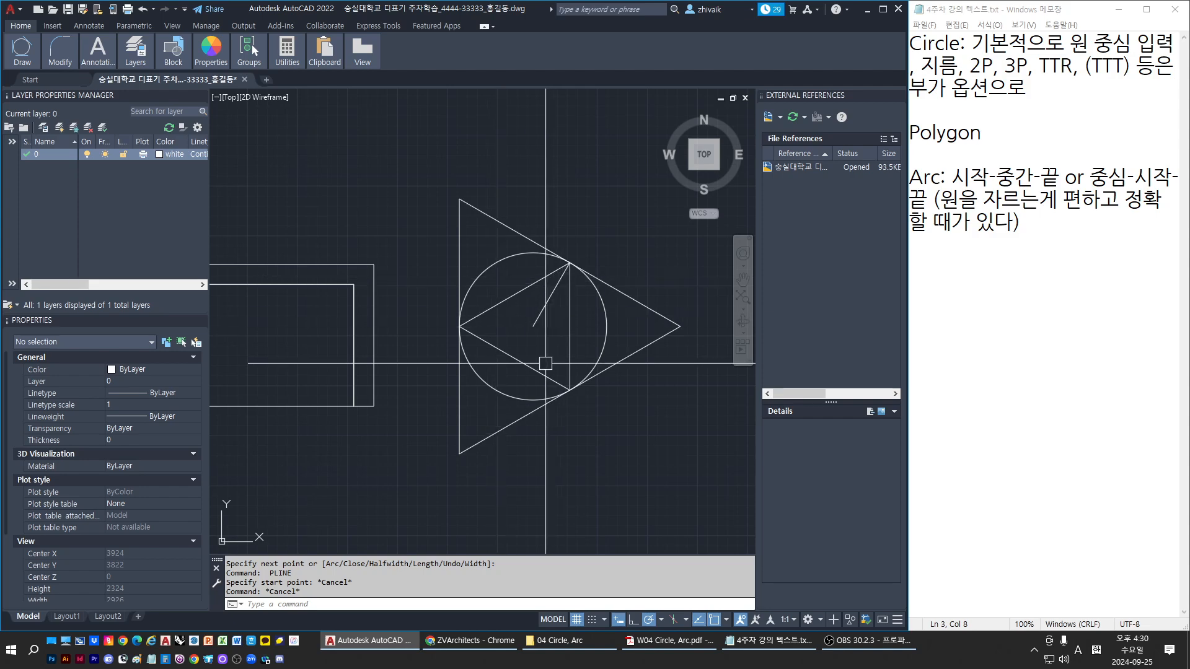
key(Escape)
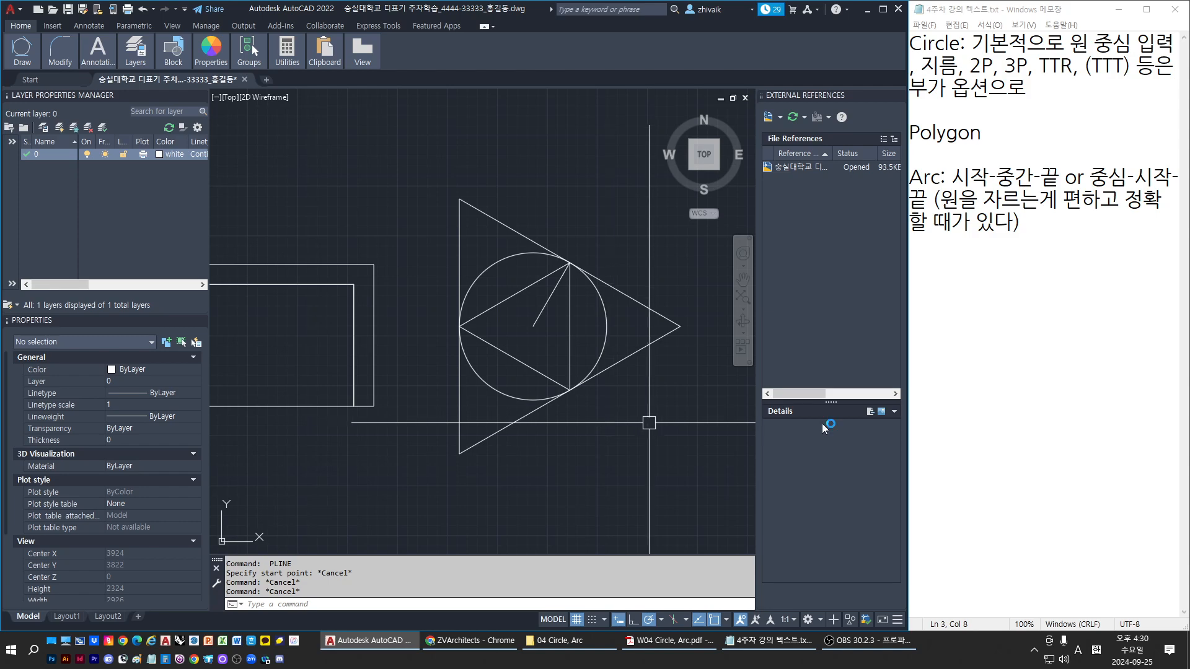
click(594, 426)
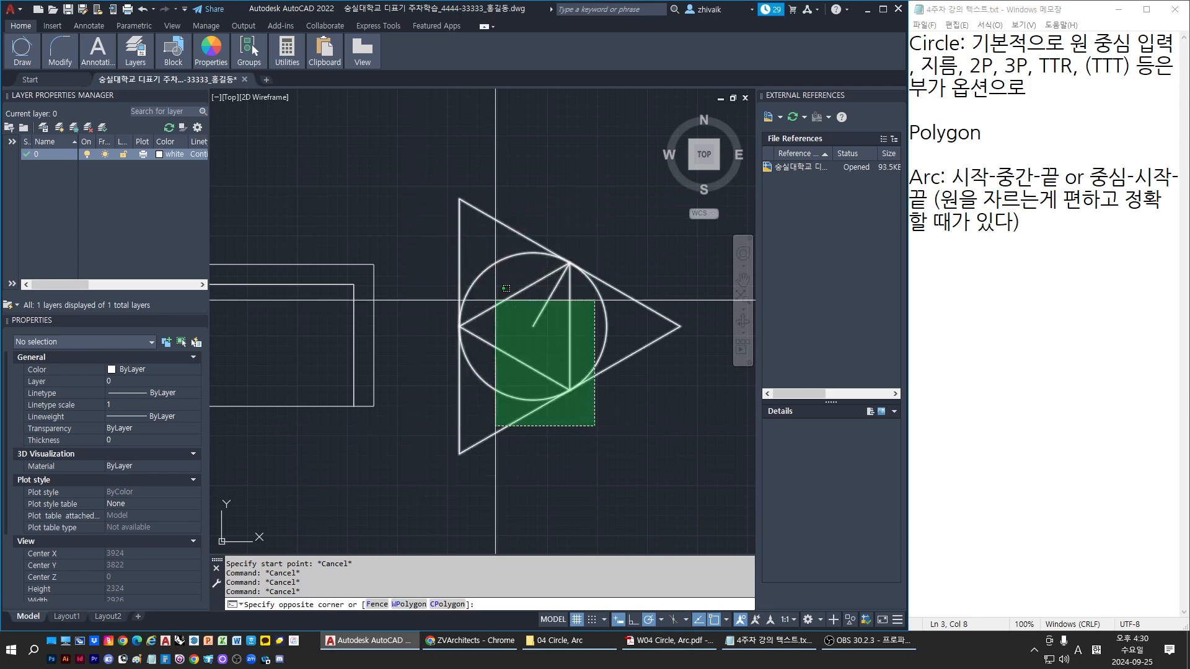
key(Escape)
click(547, 303)
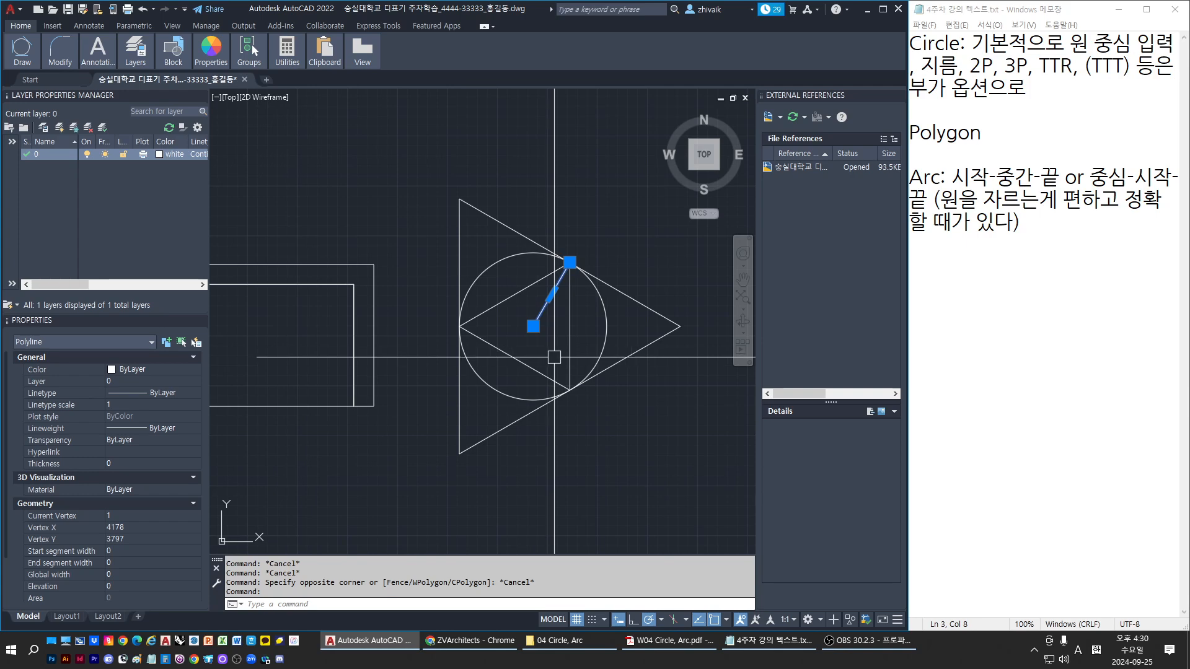
key(Escape)
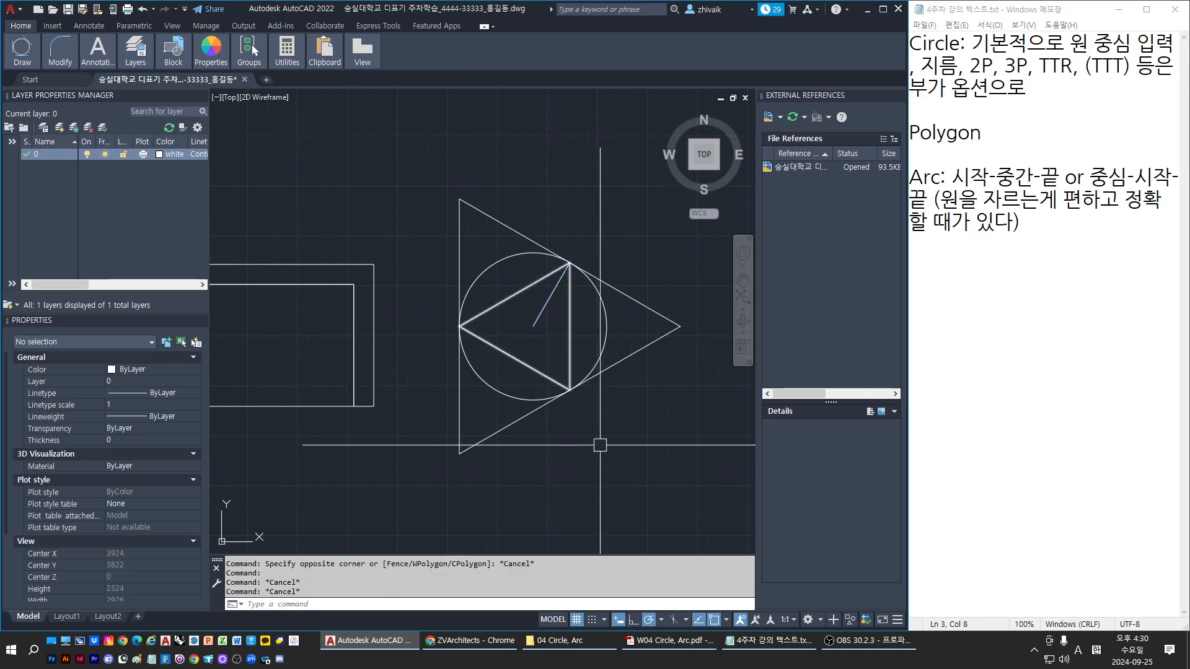
Step: Erase the two triangles, their circle and the radius line
click(532, 478)
click(434, 202)
key(Delete)
key(Escape)
Step: Erase the large circle left over below the L-shaped outline
scroll(424, 241, down, 2)
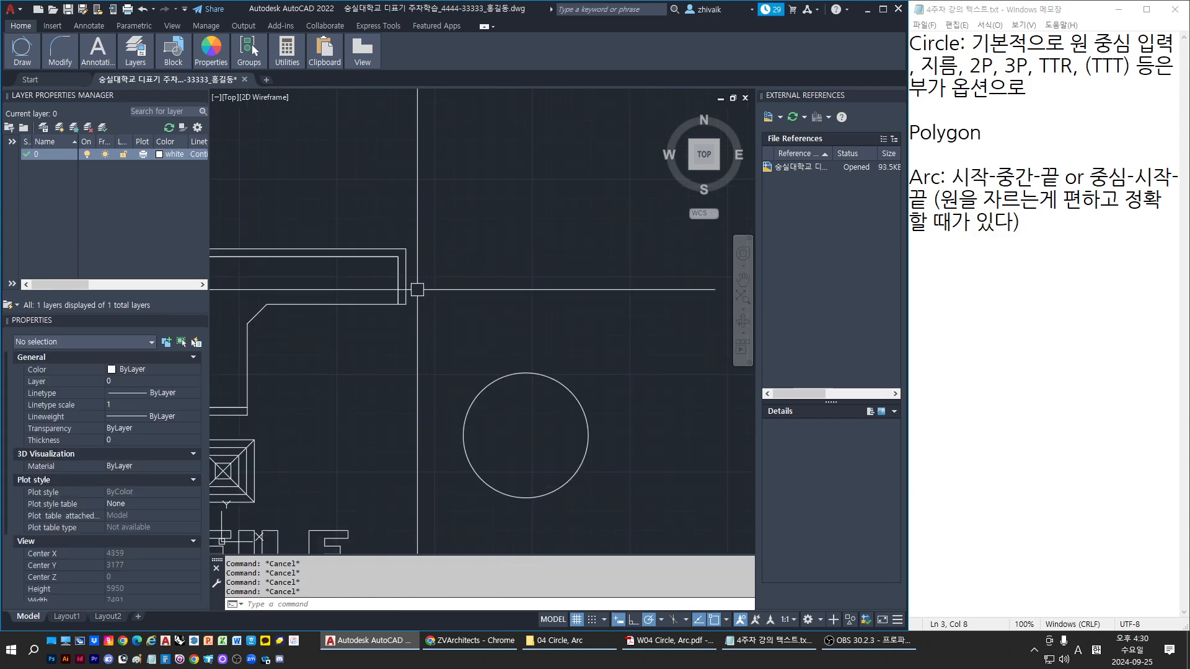
scroll(434, 342, down, 1)
click(551, 461)
click(476, 385)
text(e)
key(space)
key(Escape)
key(Escape)
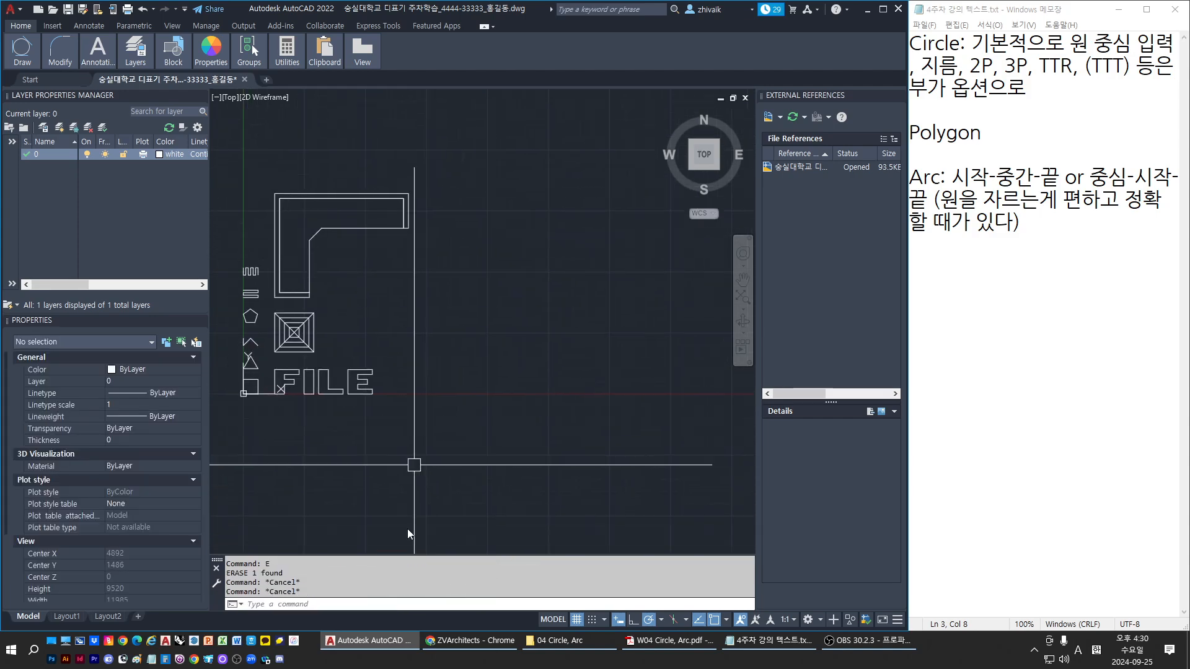
Step: Draw a long horizontal polyline from the lower corner of the FILE lettering's E and a vertical polyline crossing it
text(l)
middle_drag(380, 489, 372, 399)
key(Return)
click(372, 393)
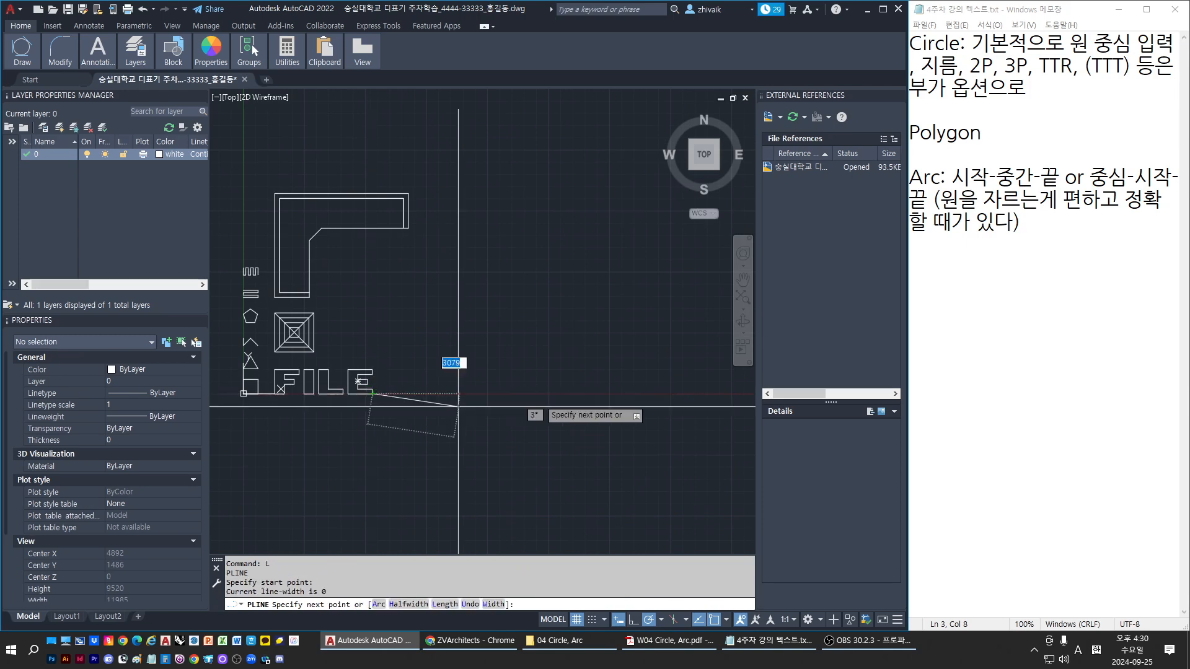
click(656, 394)
key(space)
key(space)
click(417, 156)
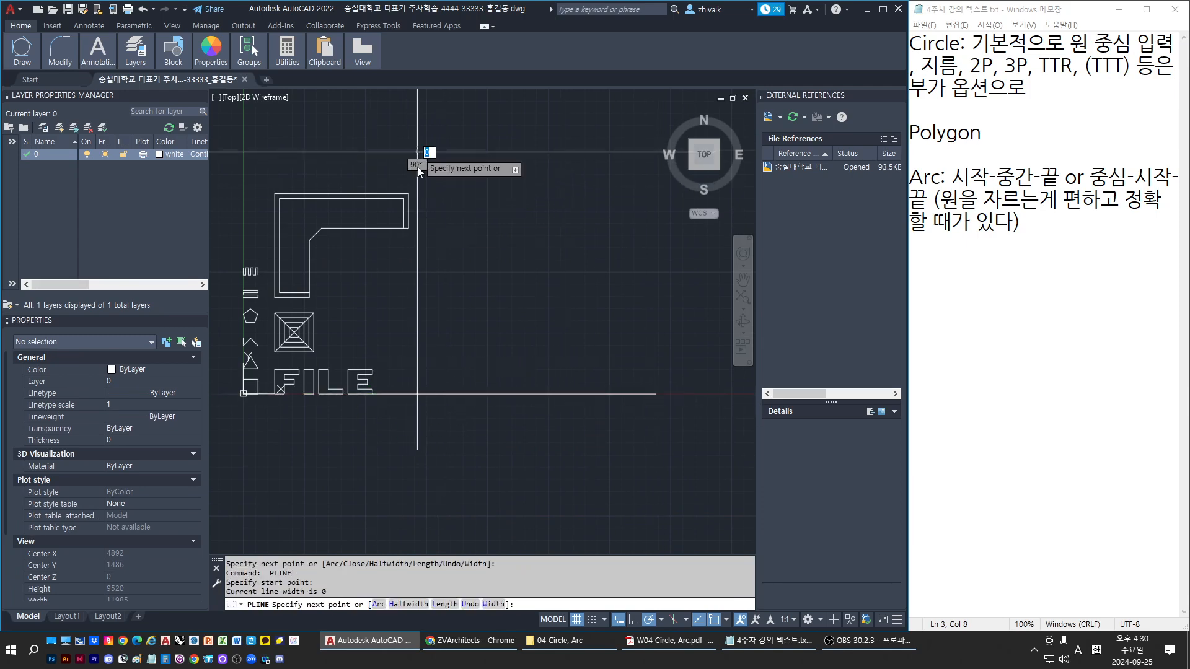
click(413, 480)
key(Escape)
key(Escape)
key(Escape)
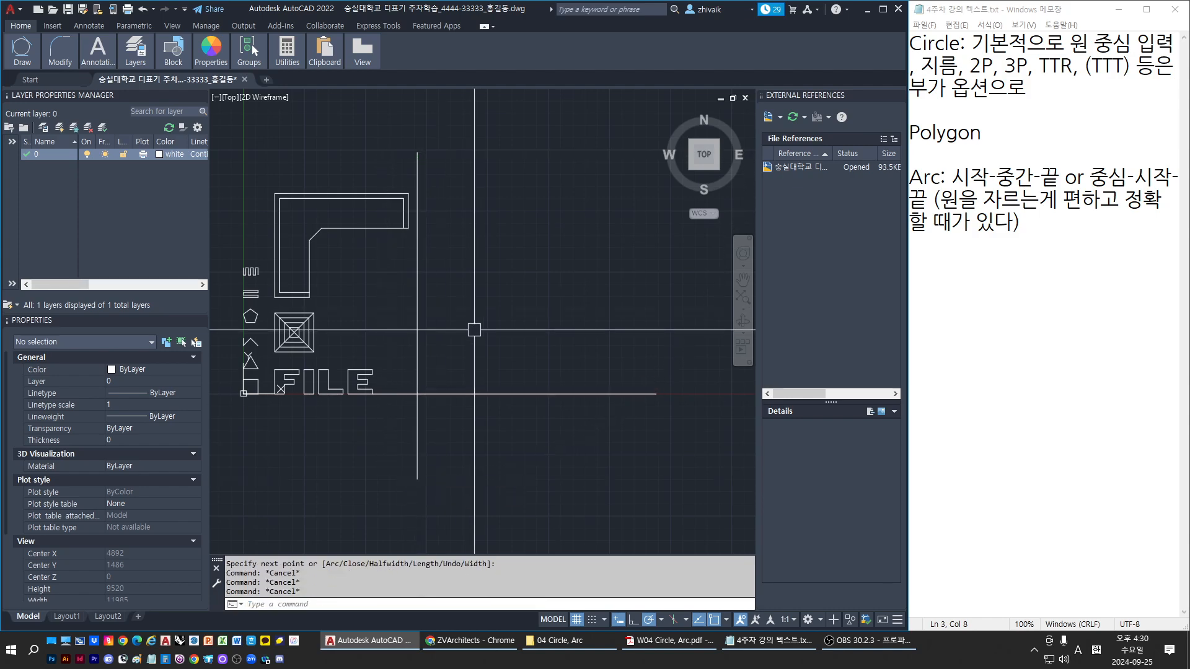
Step: Draw a three-sided polygon with the Edge option, starting at the two lines' intersection with an 800 edge along the horizontal line
text(polygon)
key(Return)
key(Return)
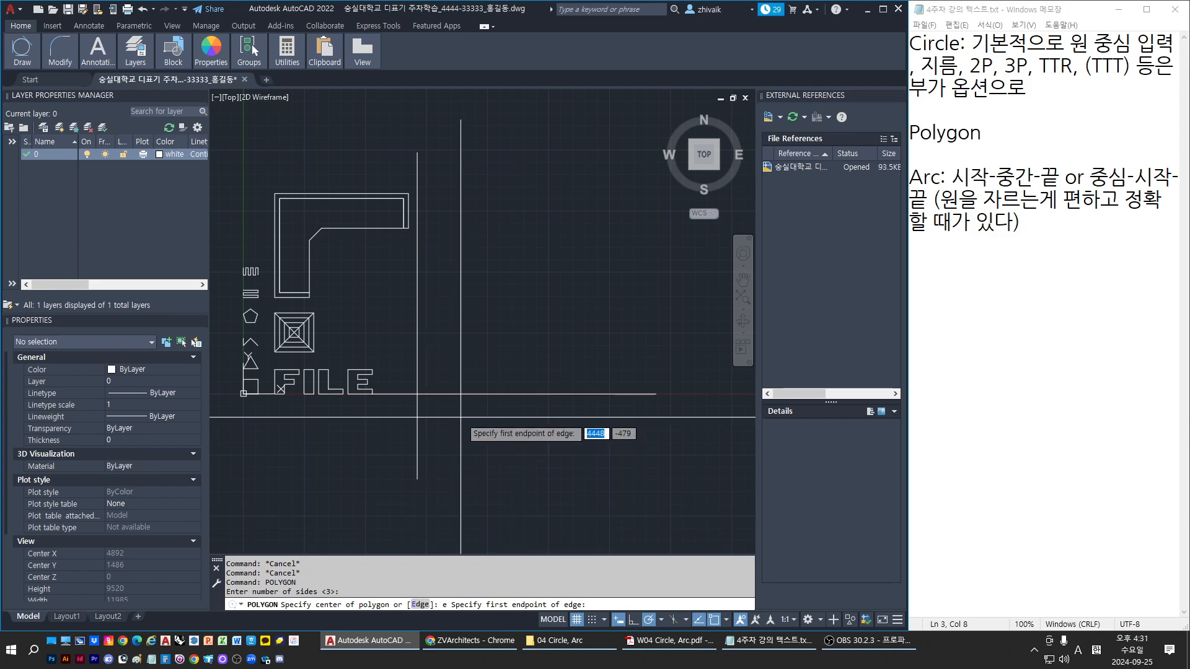
click(417, 394)
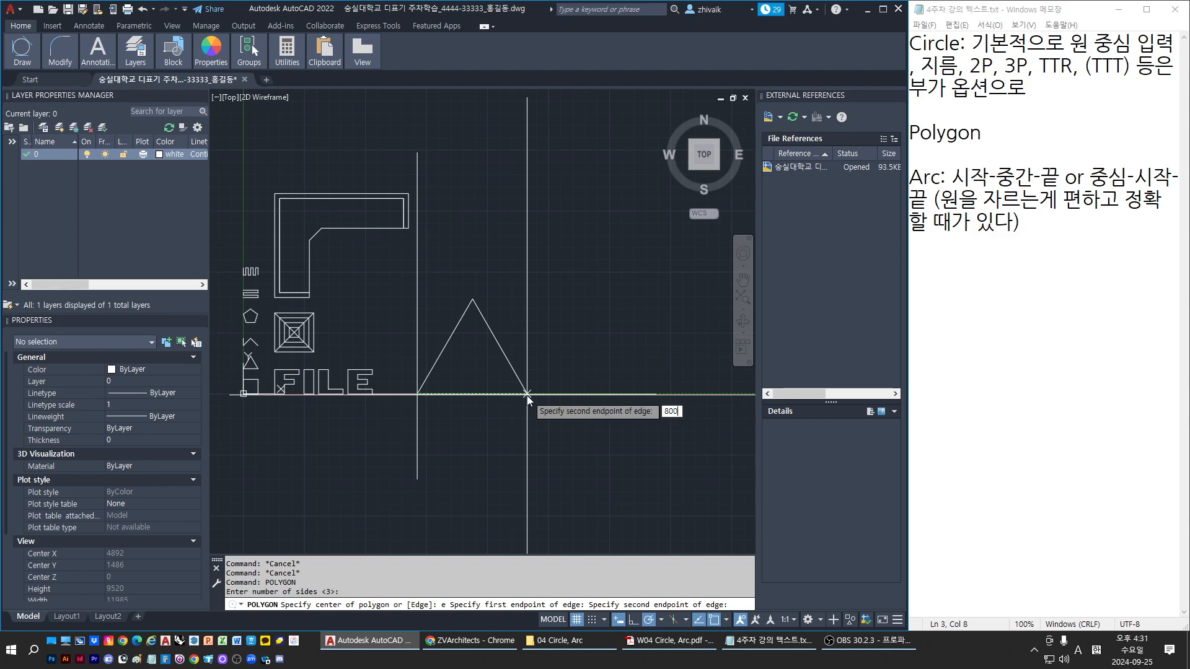
key(Return)
Step: Examine the triangle's base edge and its corner at the intersection of the horizontal and vertical lines
scroll(471, 393, up, 4)
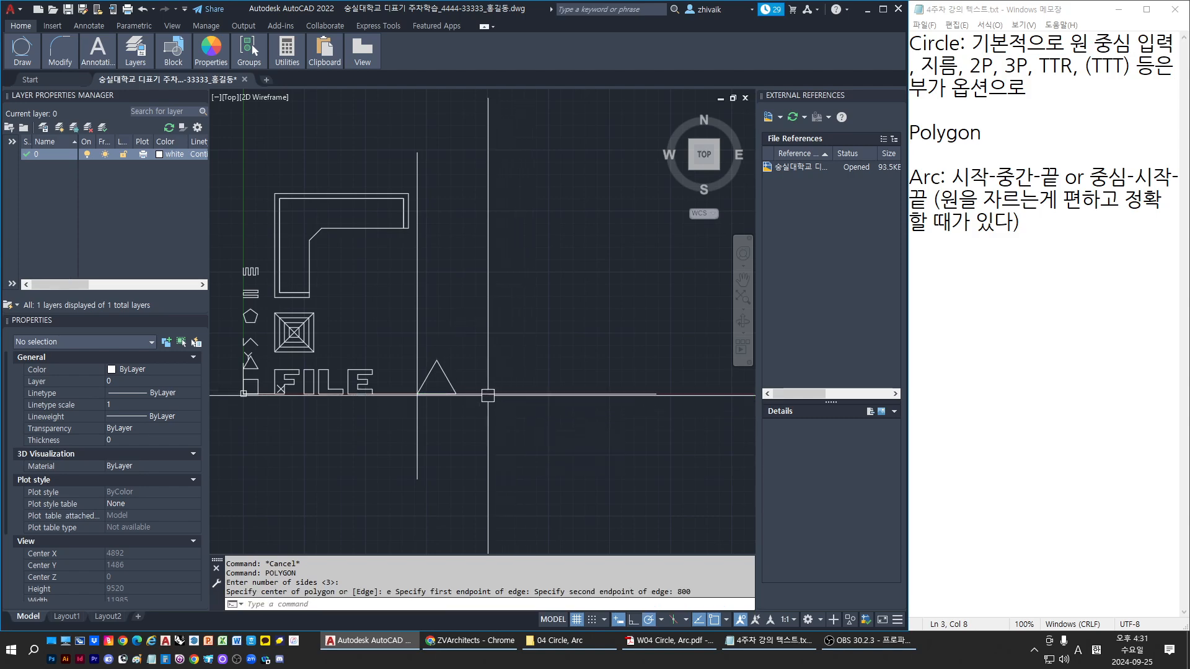
click(439, 403)
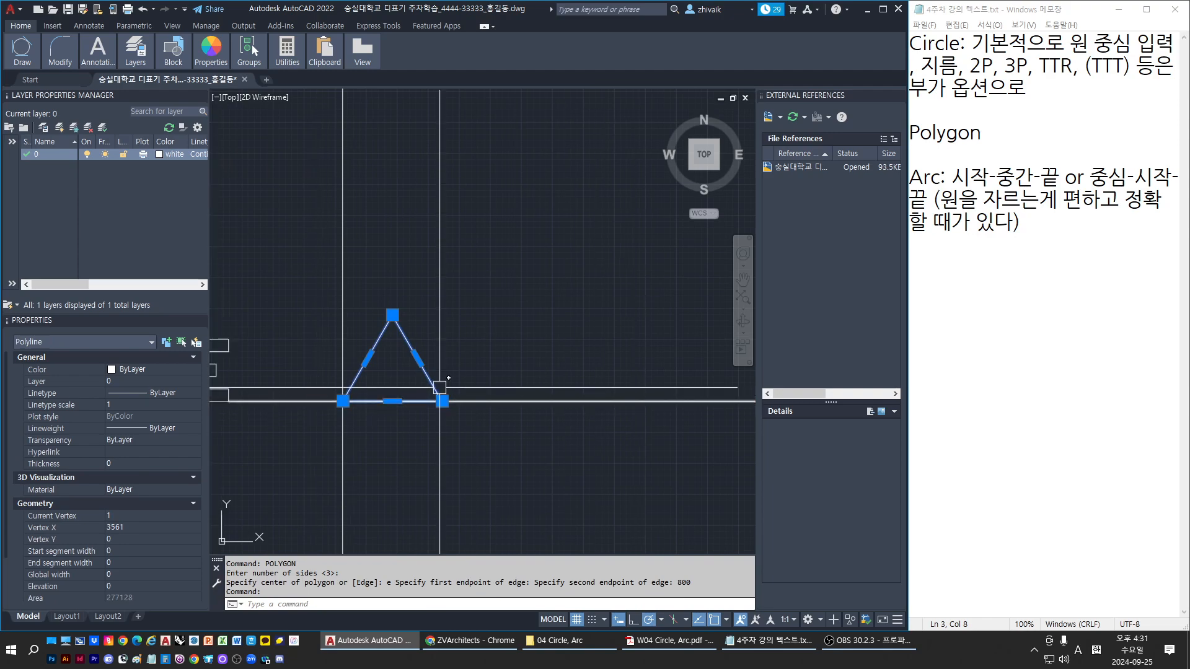
scroll(473, 393, down, 3)
scroll(481, 397, up, 3)
scroll(486, 413, up, 4)
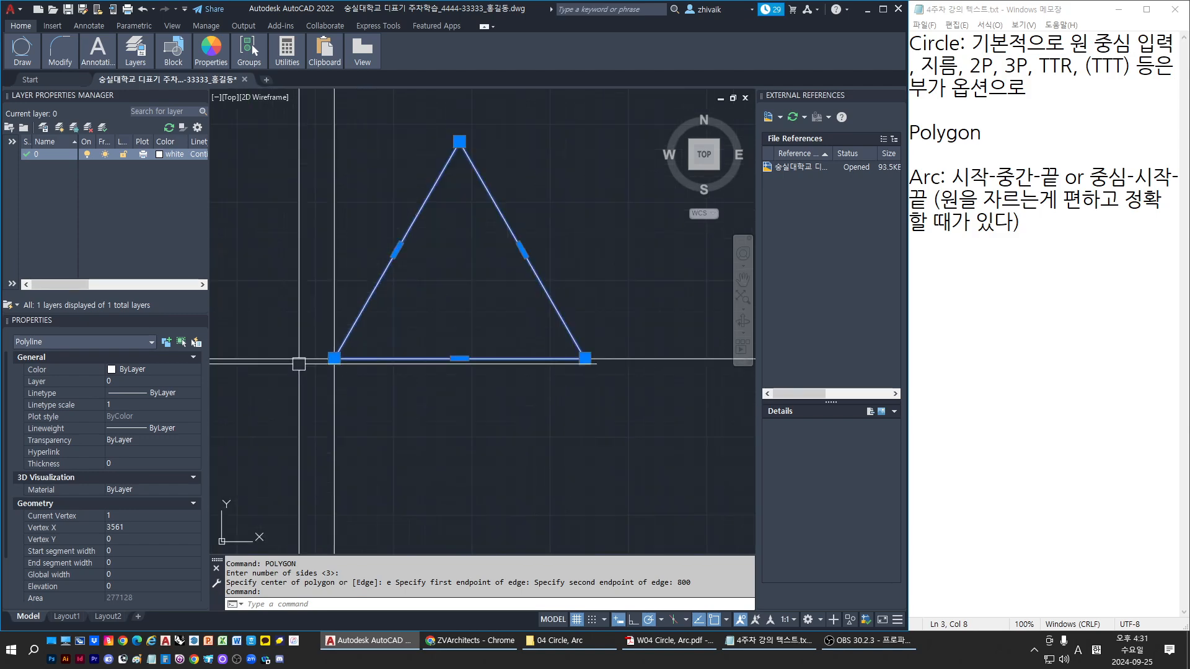
middle_drag(507, 370, 394, 399)
scroll(501, 356, down, 4)
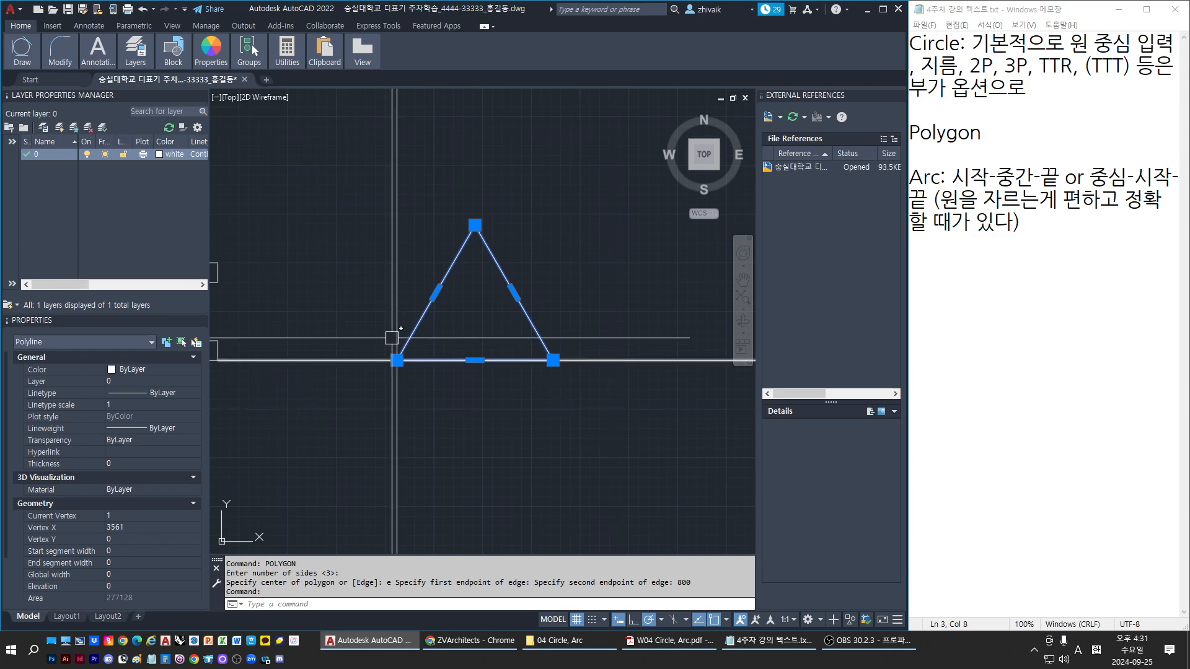
scroll(545, 322, down, 4)
key(Escape)
Step: Erase the vertical and horizontal helper polylines that meet at the triangle's lower-left corner, keeping the triangle
click(587, 295)
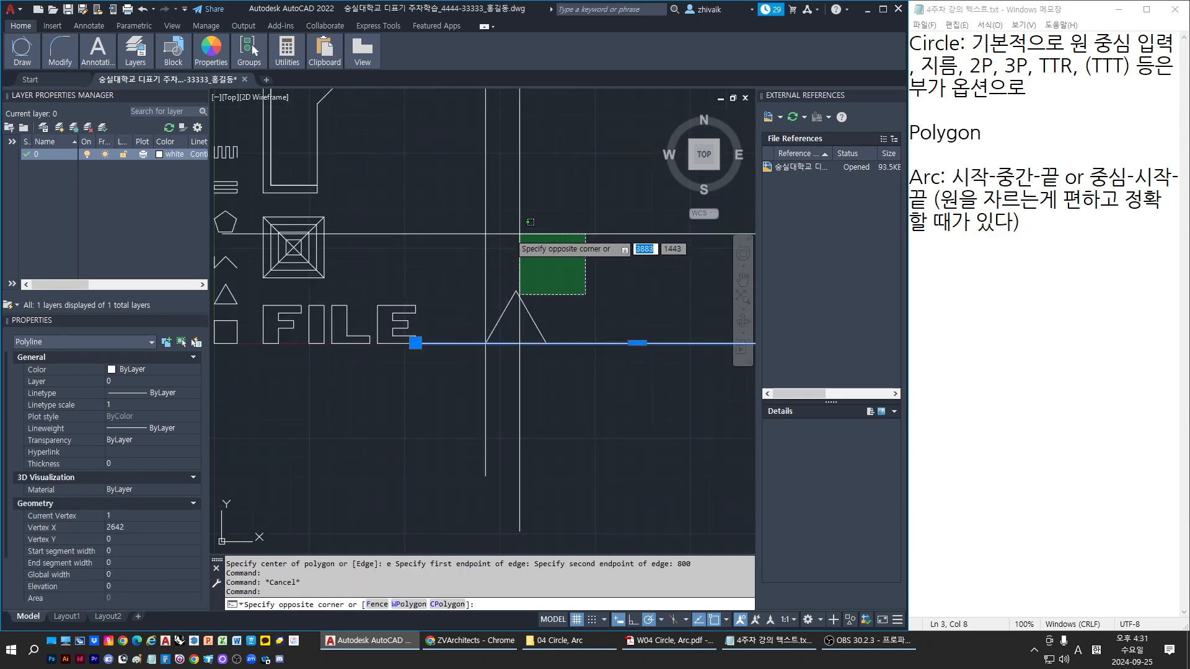
click(507, 231)
key(Escape)
click(485, 229)
text(e)
key(space)
key(Escape)
click(605, 345)
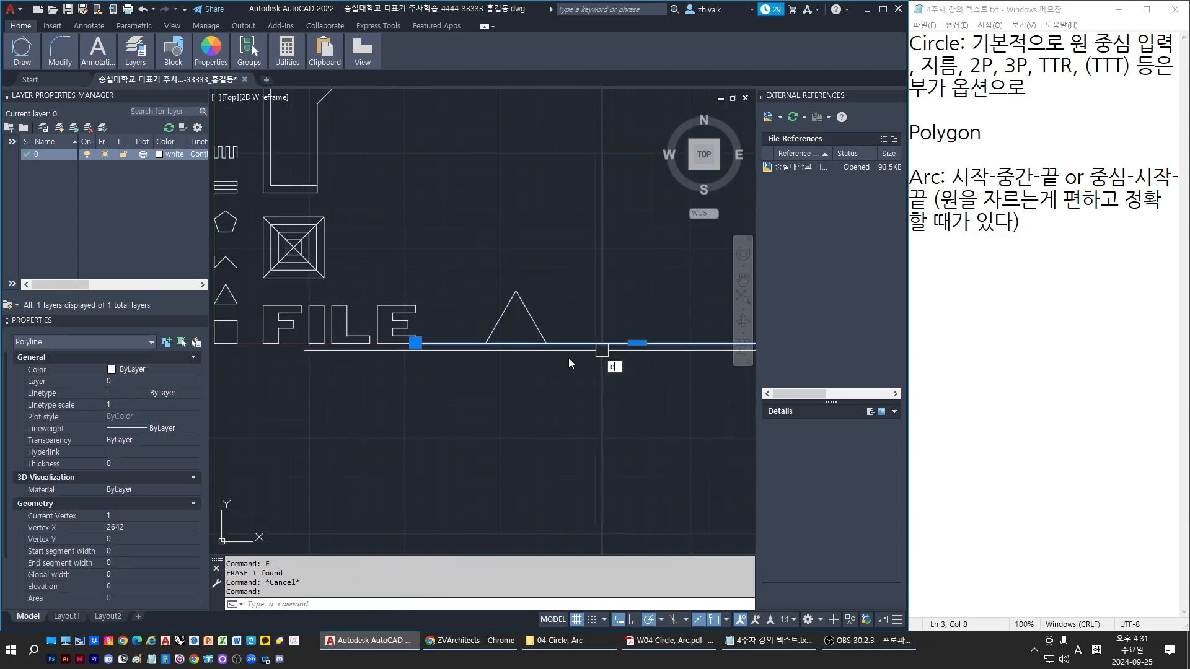
key(Escape)
Step: Measure the length of the triangle's base edge with the Distance command, starting at its lower-left corner
text(d)
key(space)
click(486, 344)
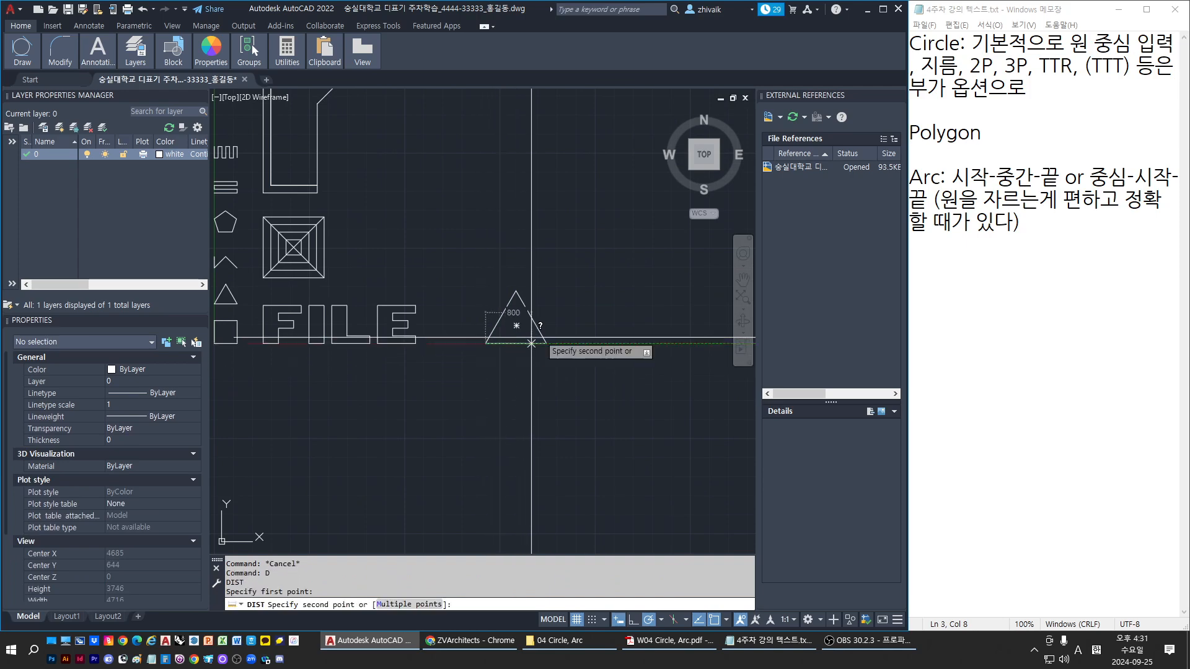
scroll(546, 342, up, 2)
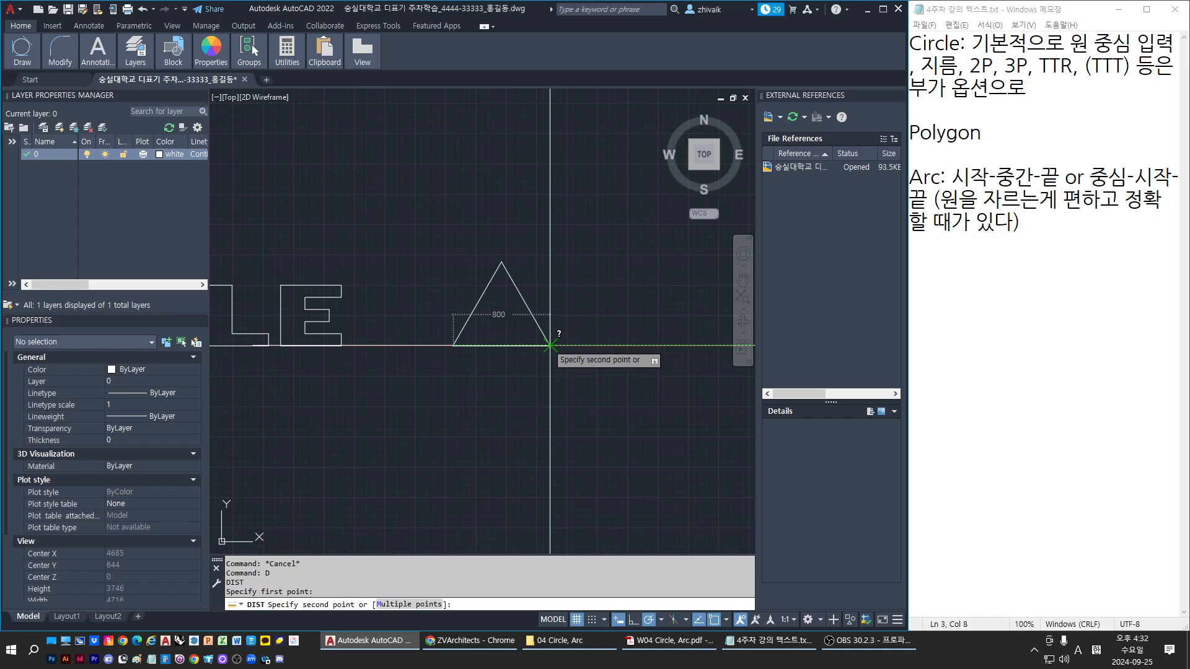
key(Escape)
key(Escape)
Step: Measure a distance of 150 from the triangle's lower-left corner
scroll(459, 369, up, 5)
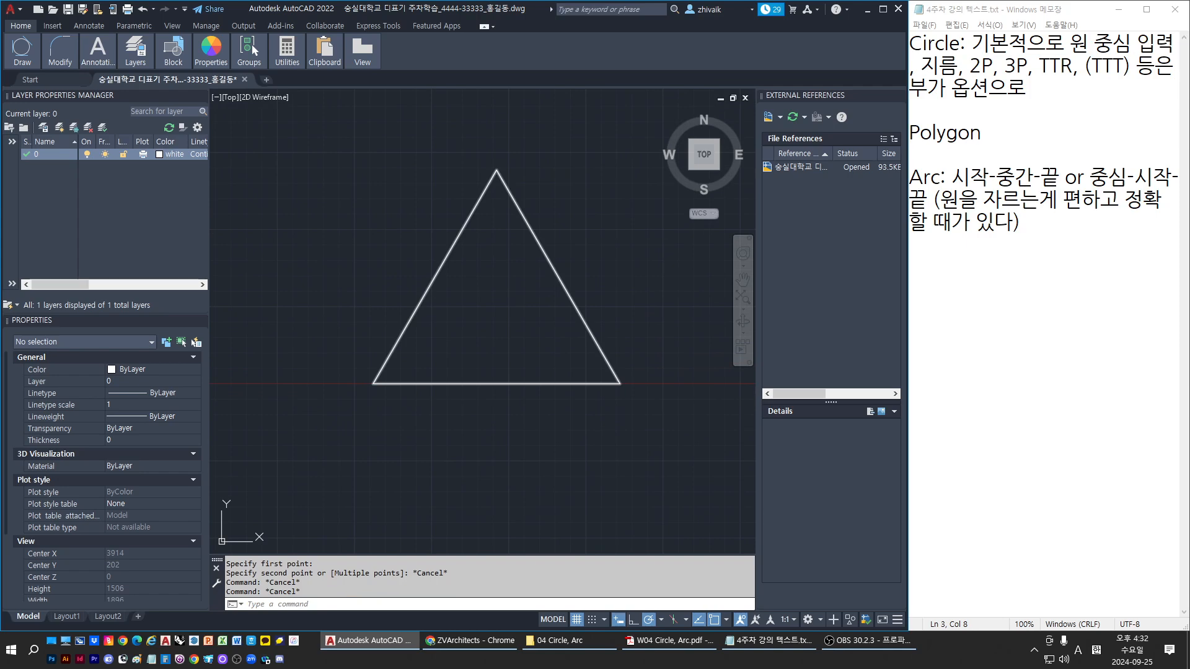
key(Return)
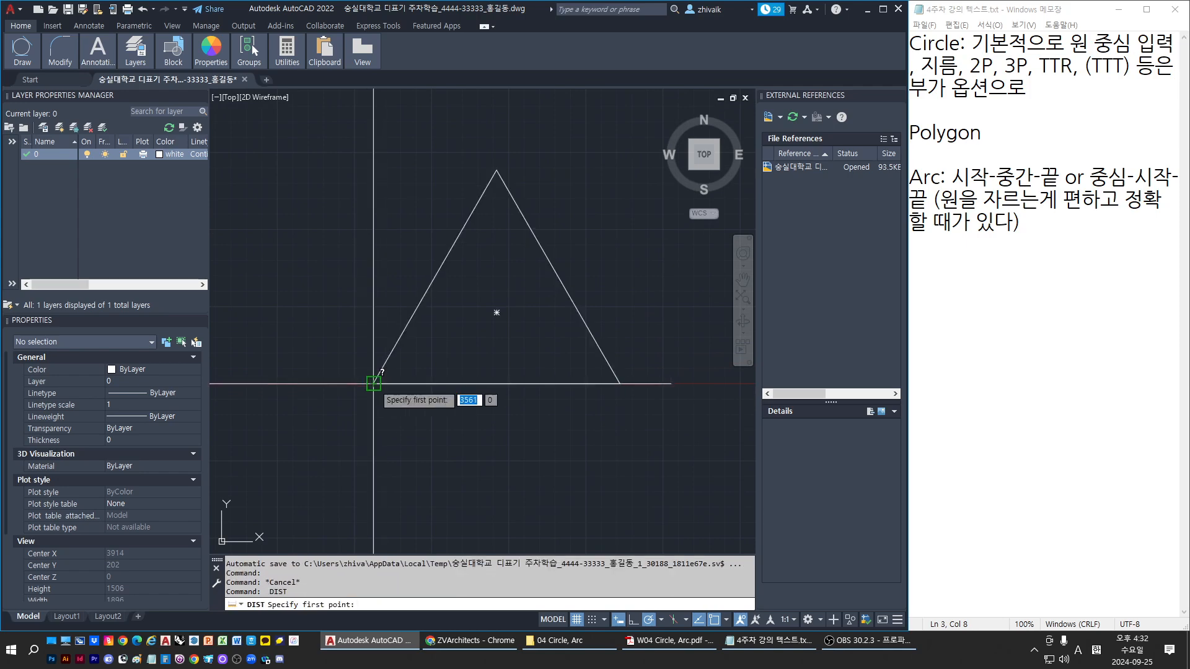
click(374, 384)
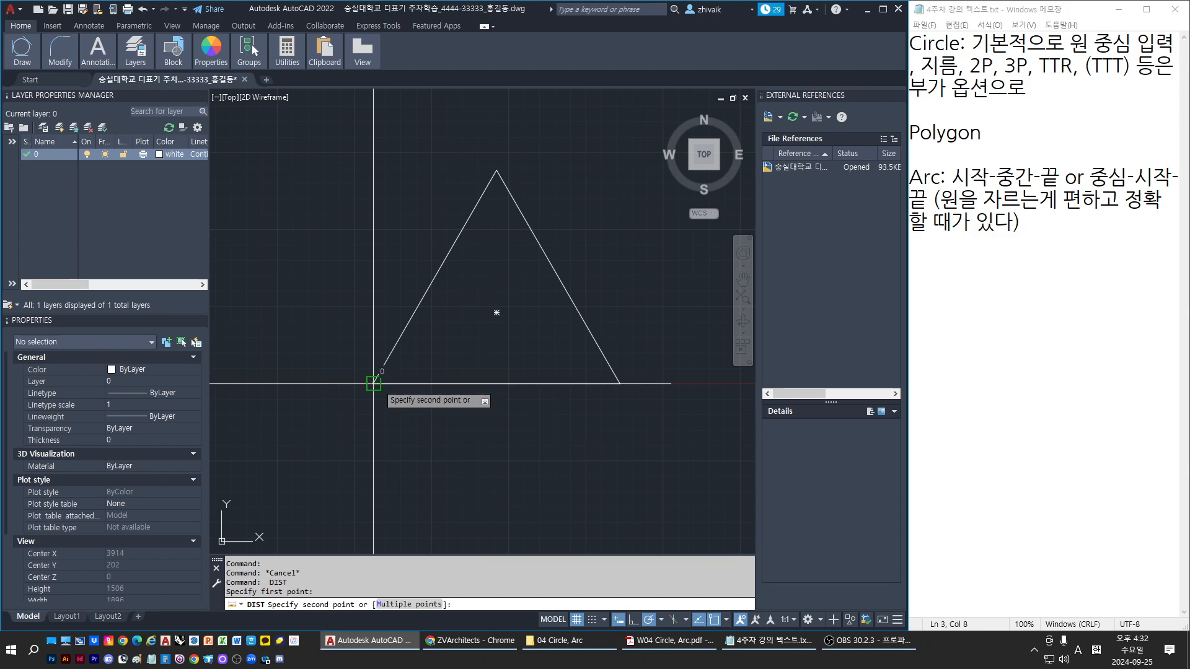
click(409, 411)
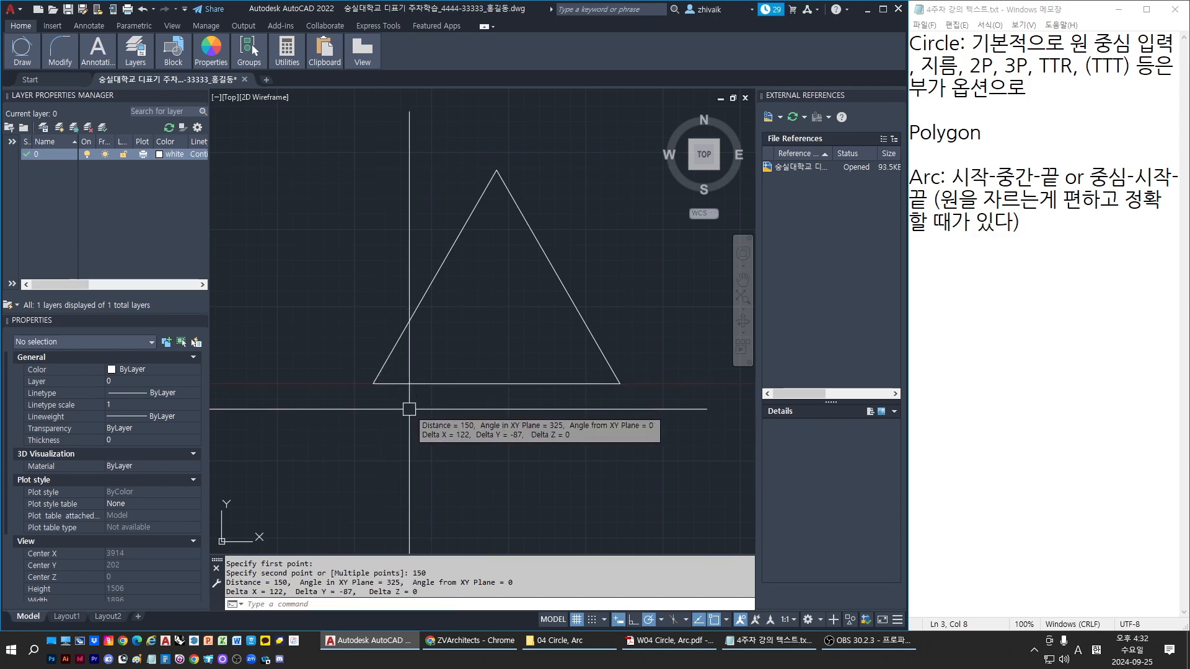
key(Escape)
key(Escape)
Step: Draw a circle with a radius of 150 centred on the triangle's lower-left corner
text(ci)
key(Return)
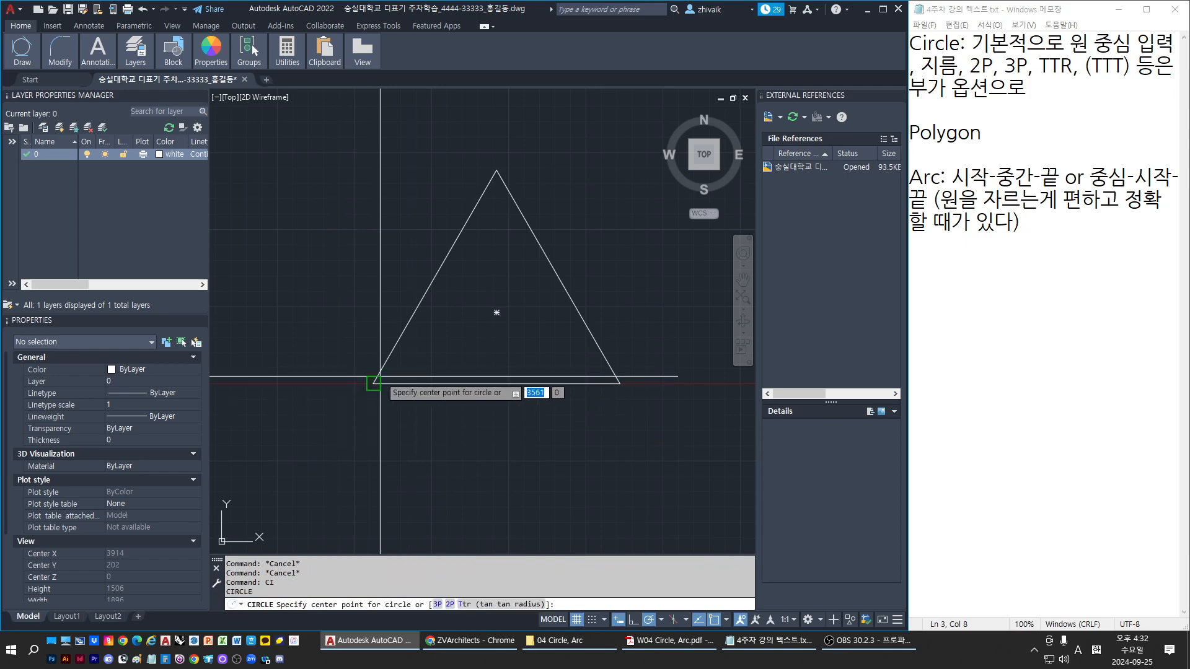
click(374, 384)
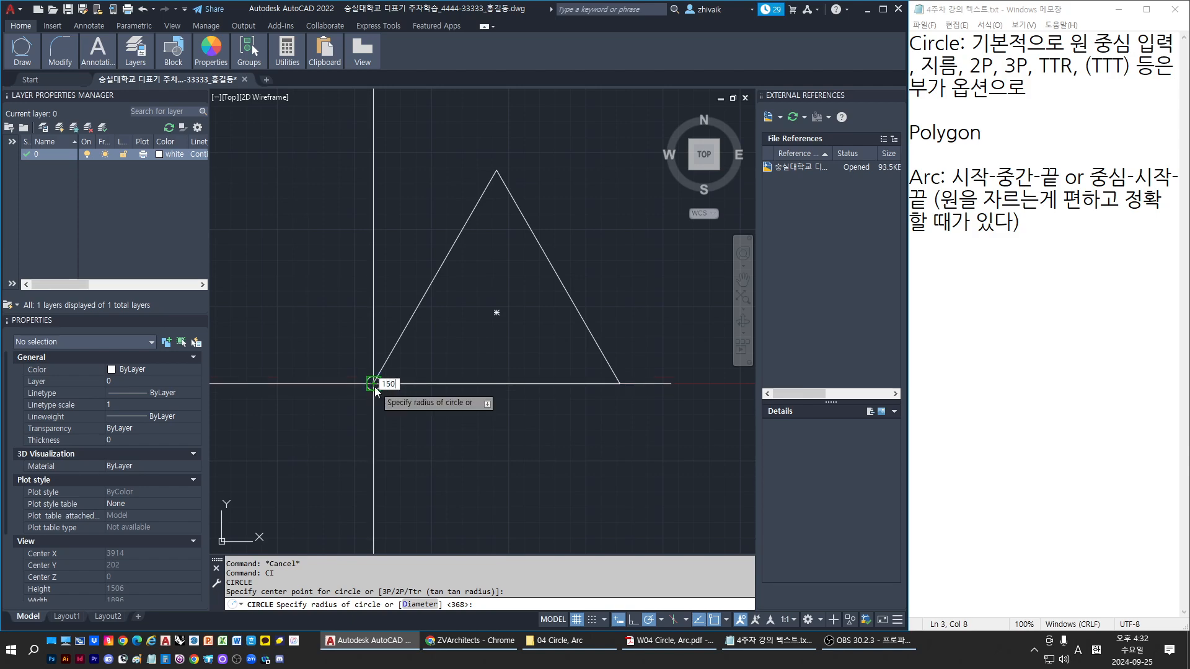
key(Return)
scroll(373, 386, up, 2)
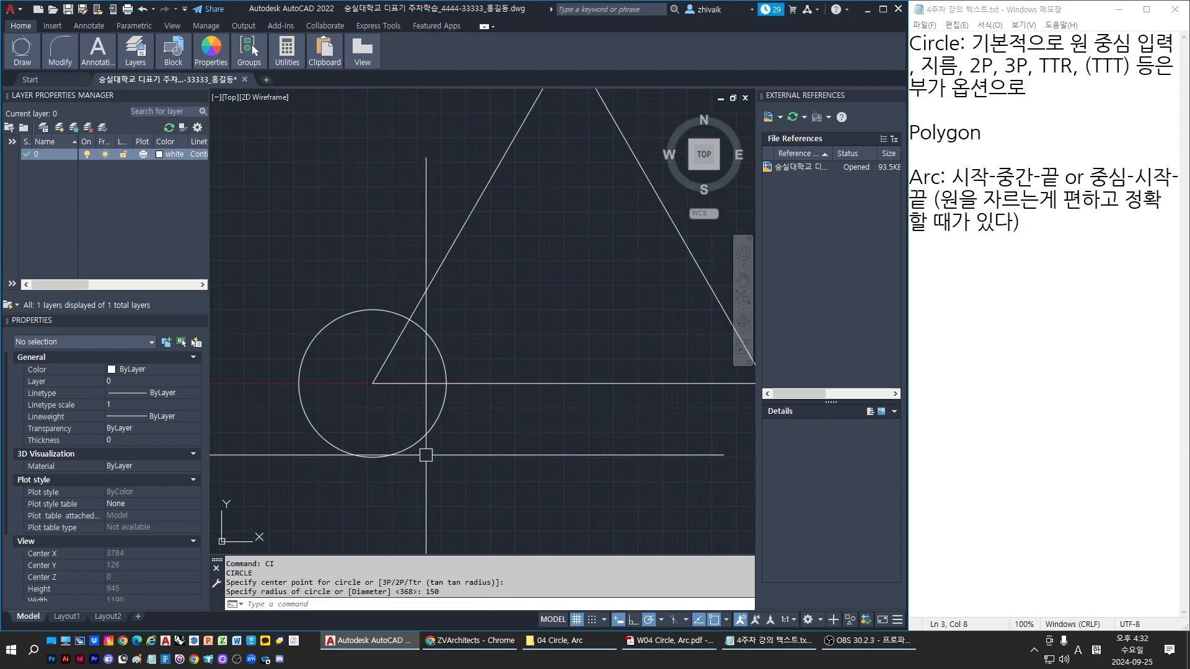
scroll(373, 448, down, 2)
middle_drag(395, 481, 369, 484)
key(Escape)
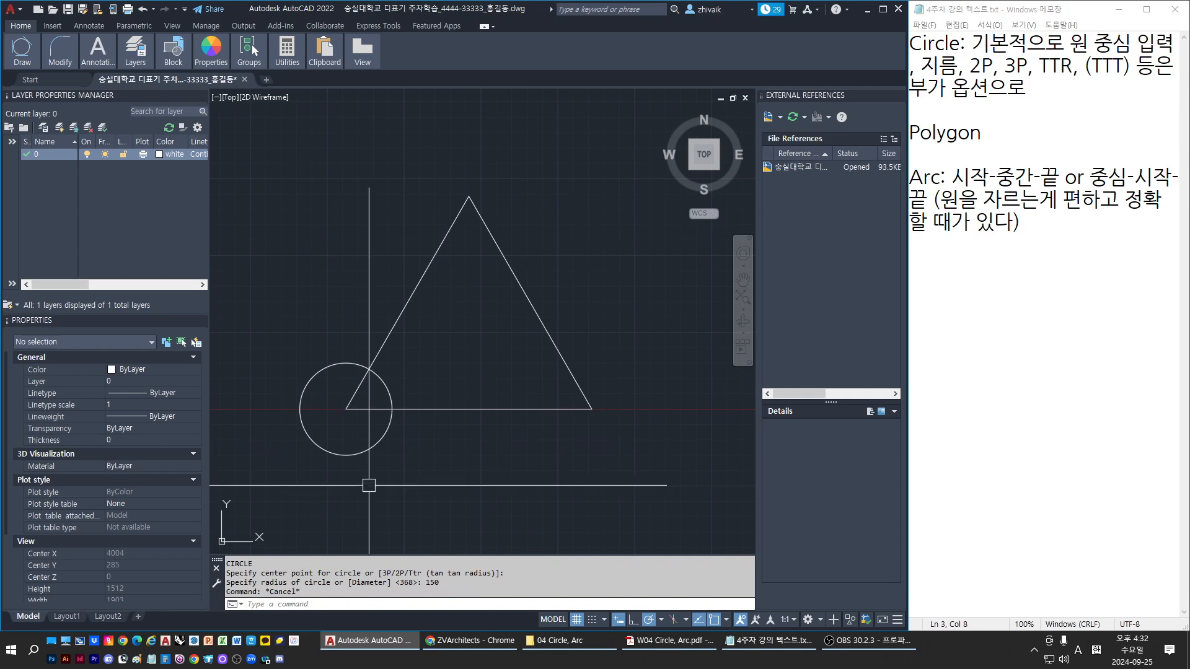
Step: Copy the corner circle from the triangle's lower-left corner to its lower-right corner
key(Escape)
click(361, 448)
text(c)
key(Return)
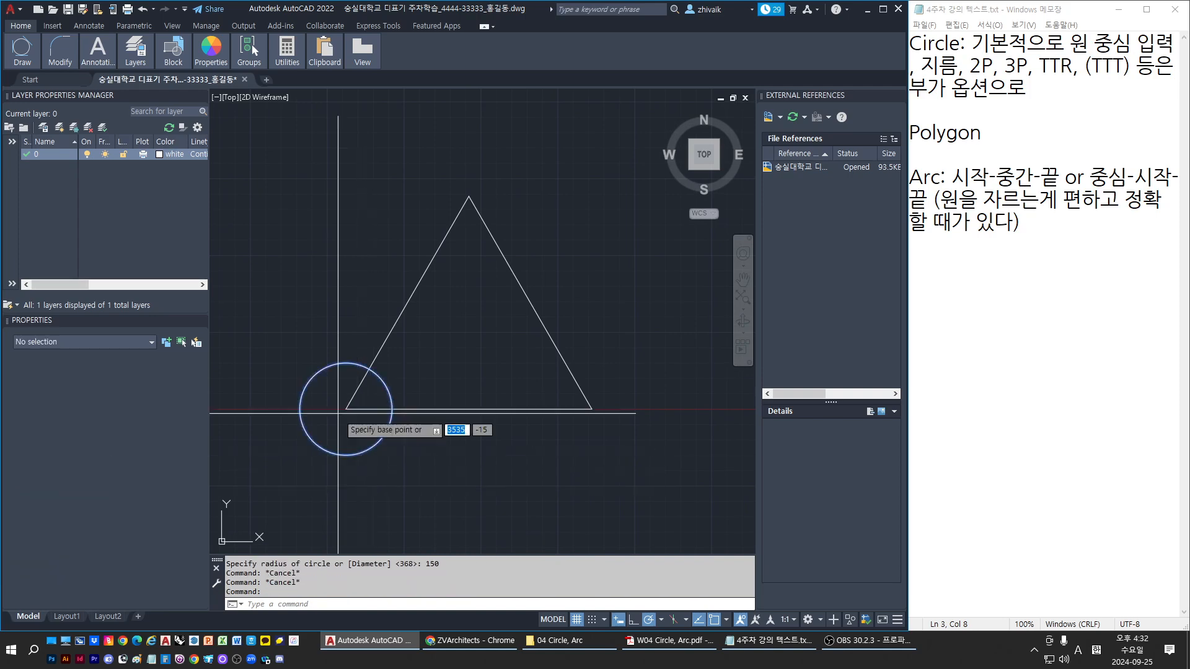
click(346, 410)
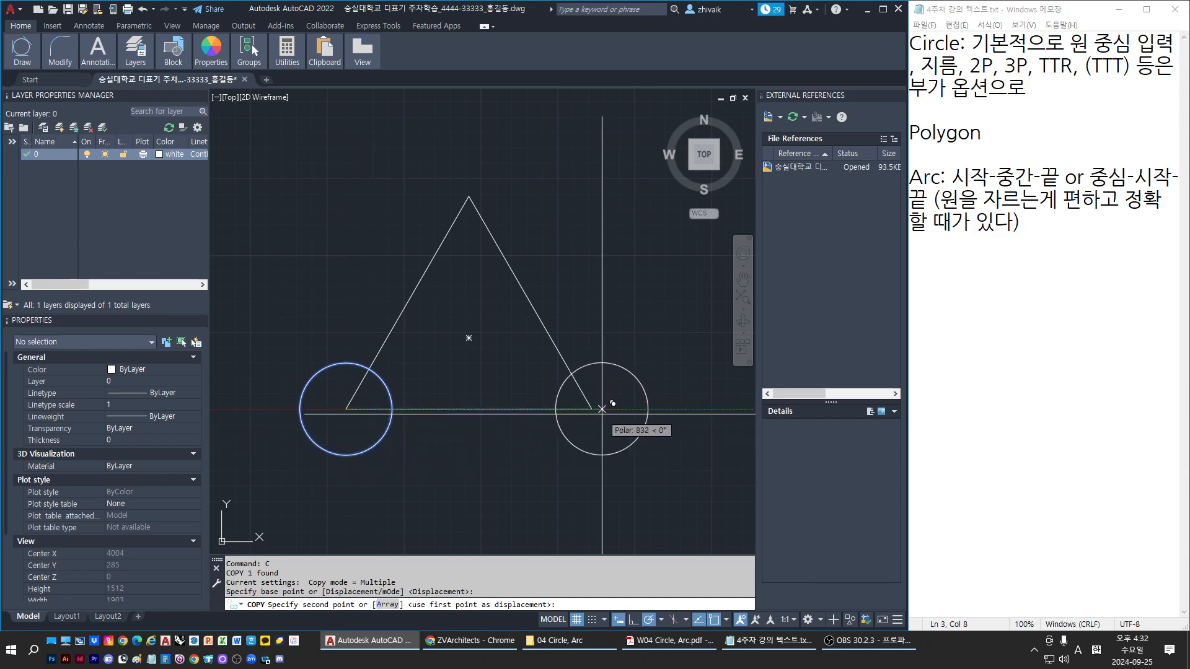
click(592, 409)
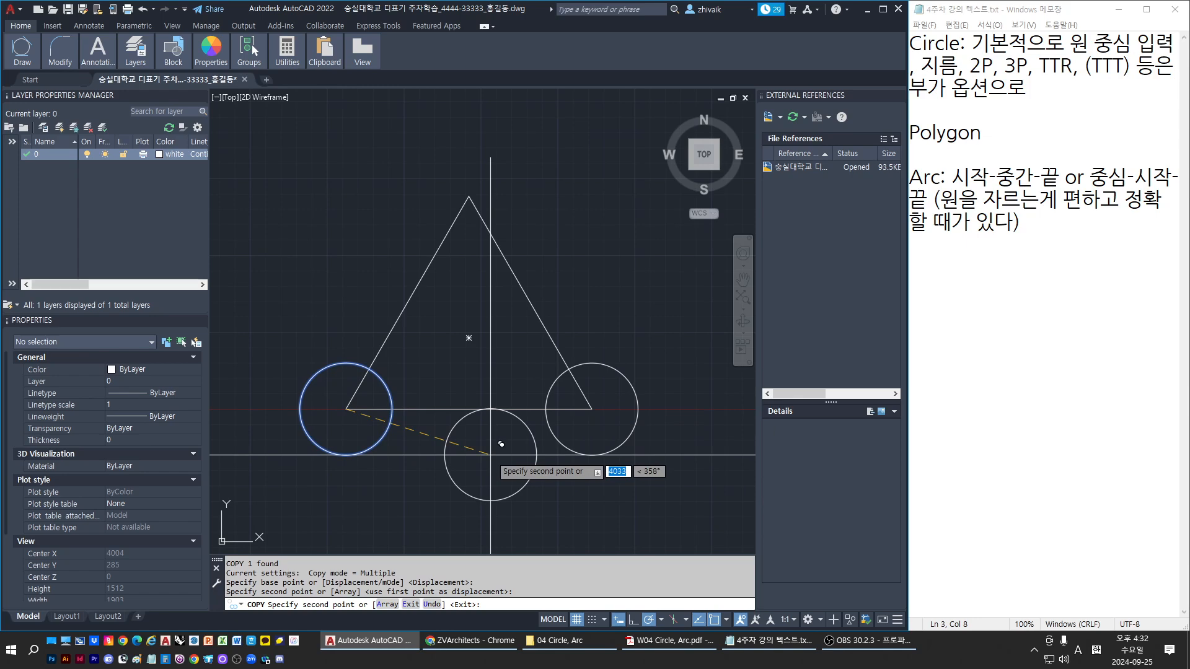
key(Escape)
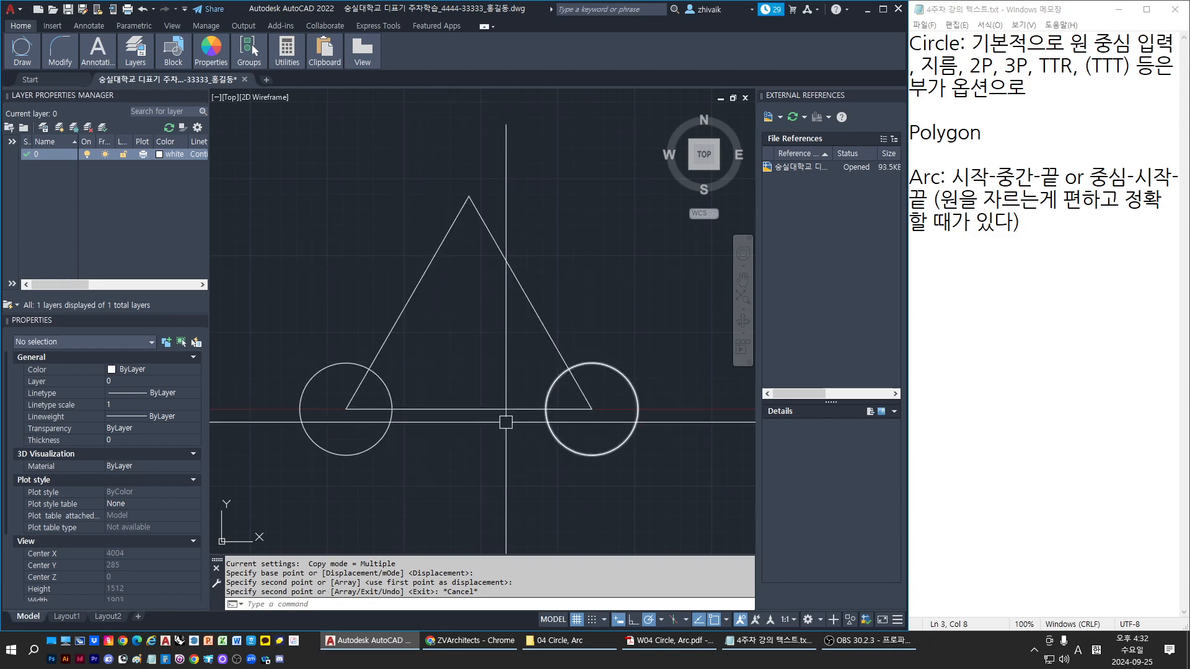
Step: Draw three polylines, each joining one corner of the triangle to the midpoint of the opposite edge
key(Escape)
text(L)
key(Return)
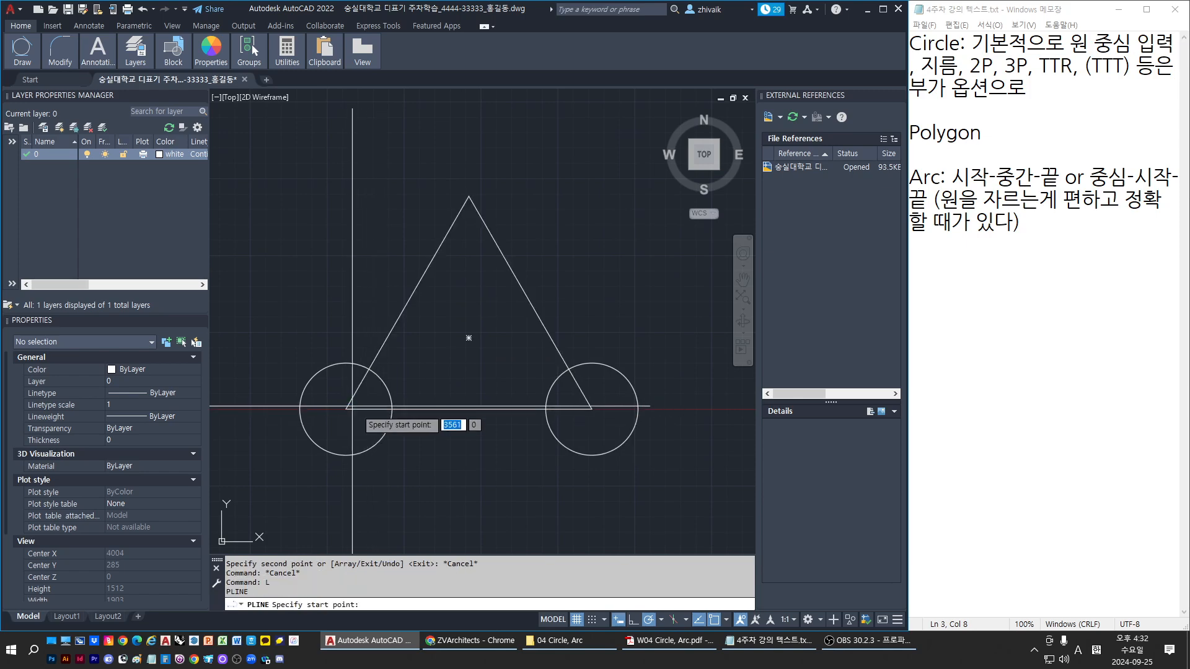
click(347, 408)
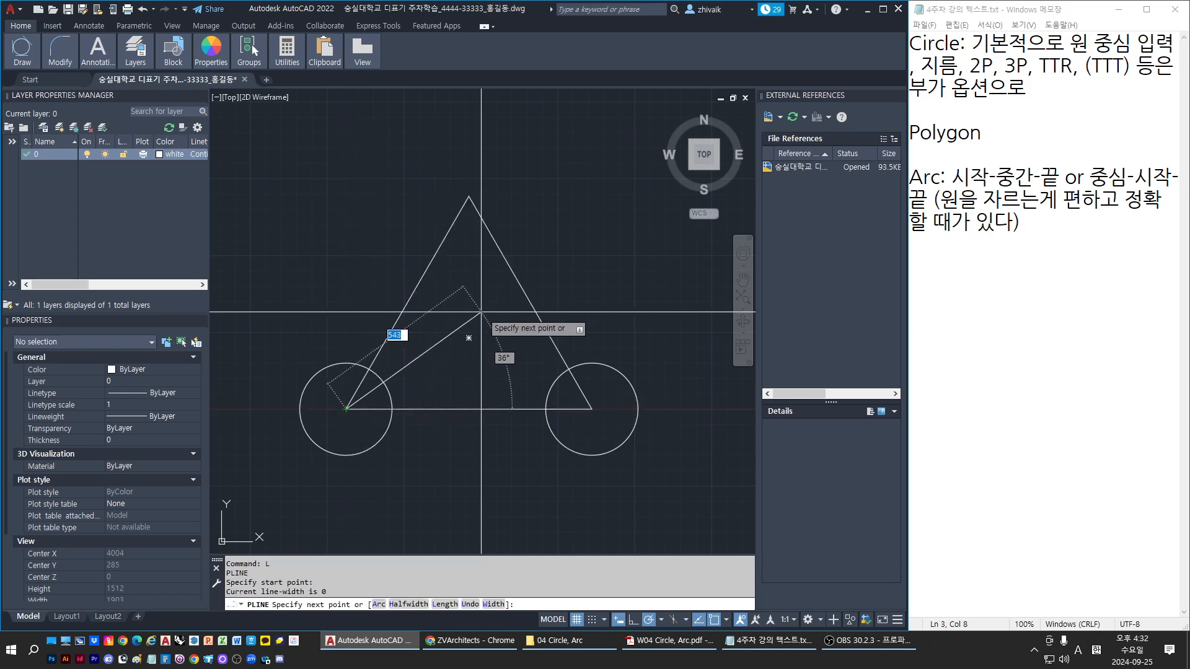
click(530, 303)
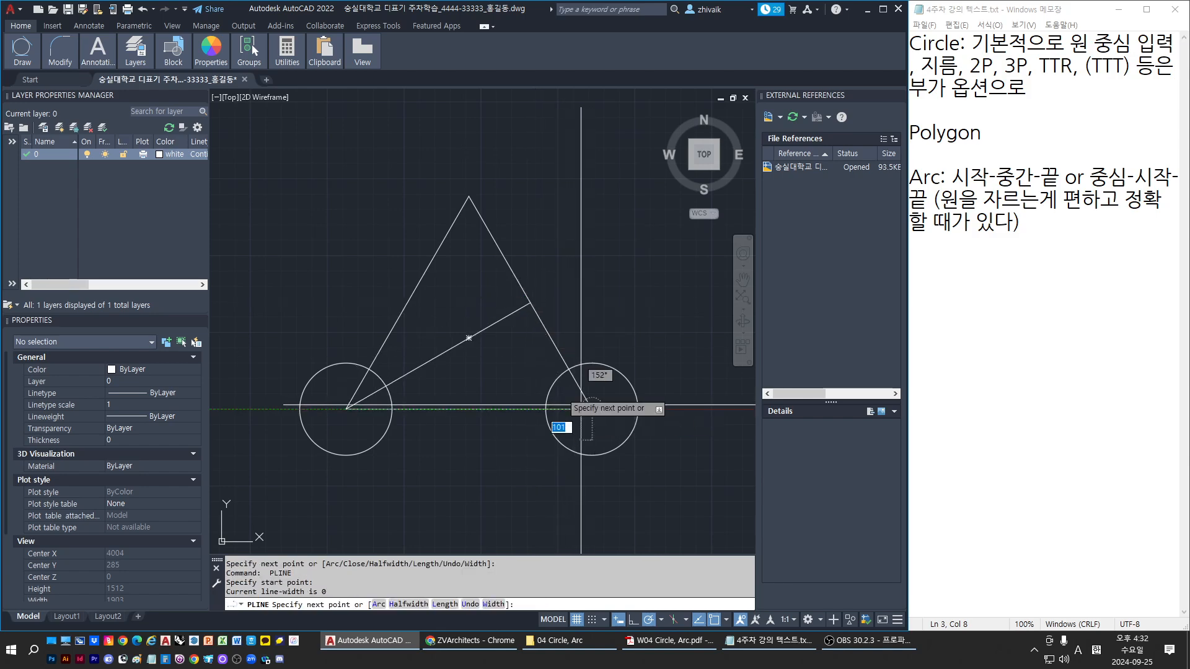
click(589, 409)
click(469, 197)
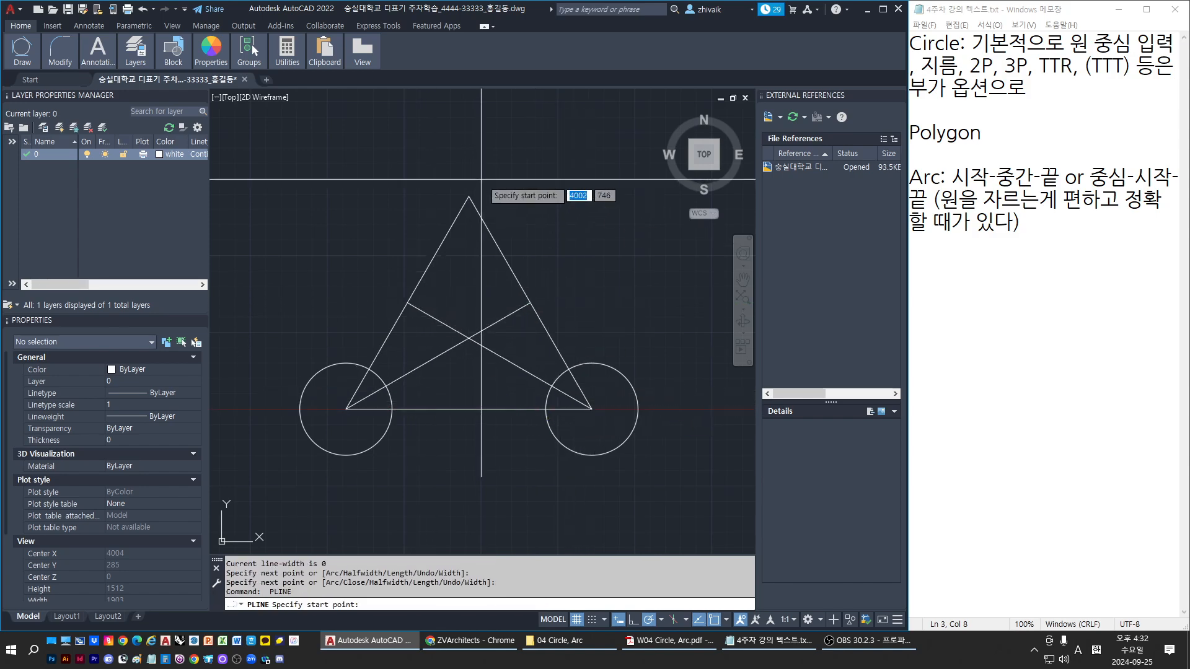
click(469, 409)
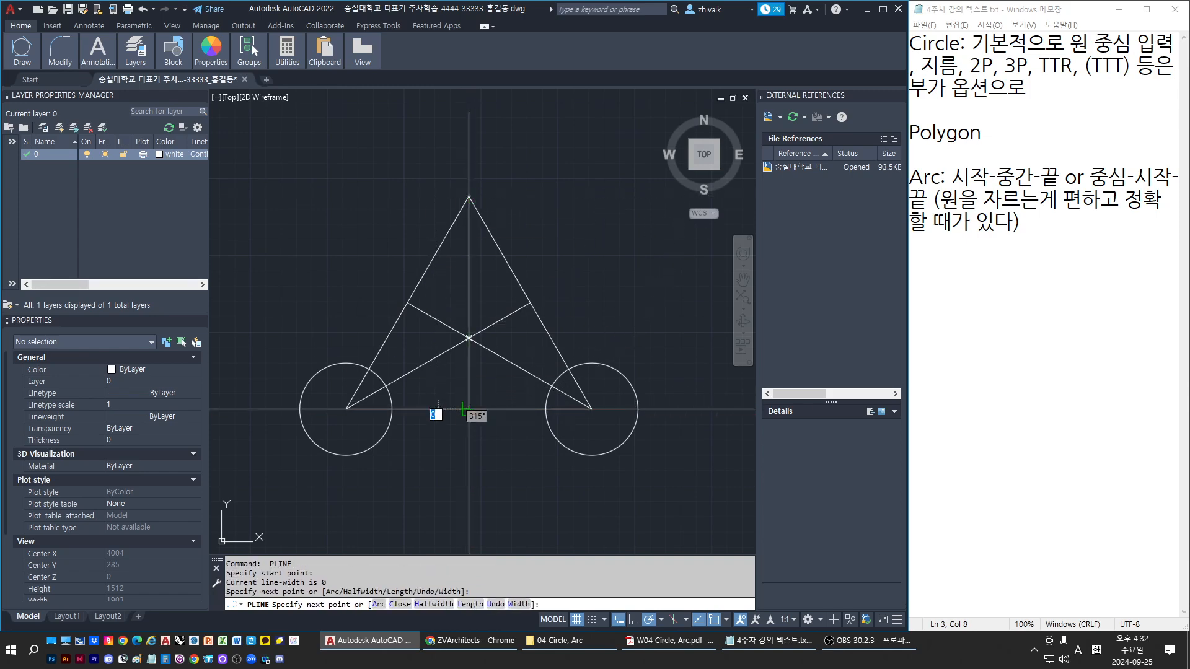
key(Escape)
key(Escape)
key(Escape)
Step: Draw a circle centred where the three helper lines cross, with its radius reaching the midpoint of the triangle's right edge
text(ci)
key(Return)
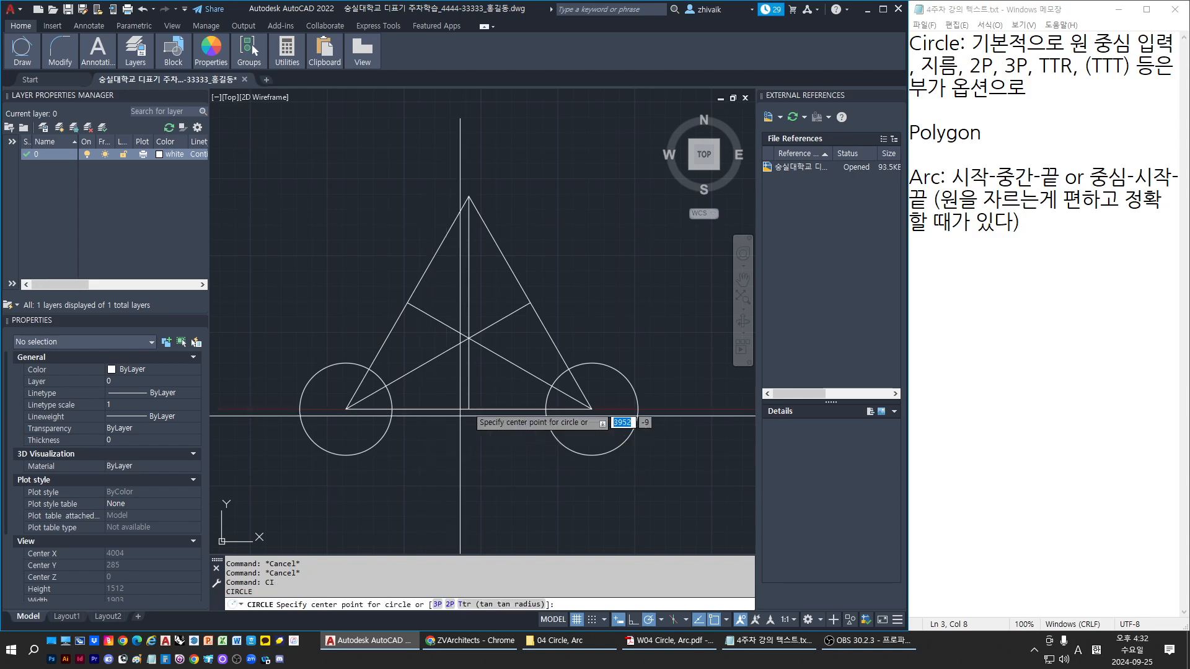
click(468, 338)
click(530, 303)
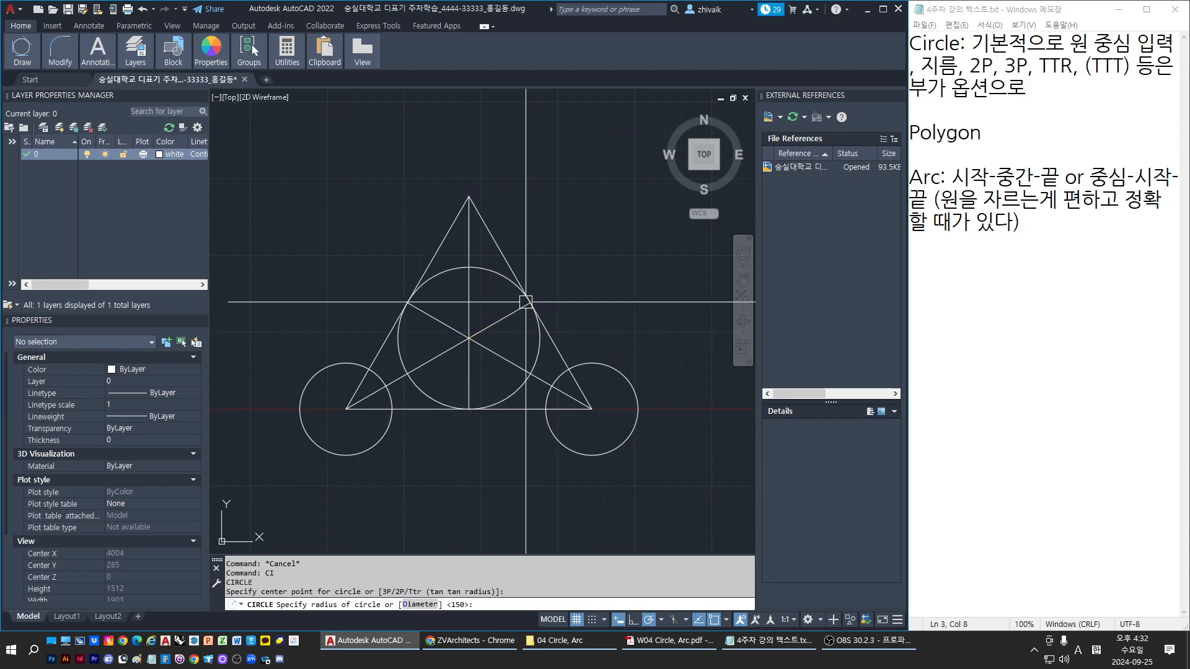
key(Return)
key(Escape)
key(Escape)
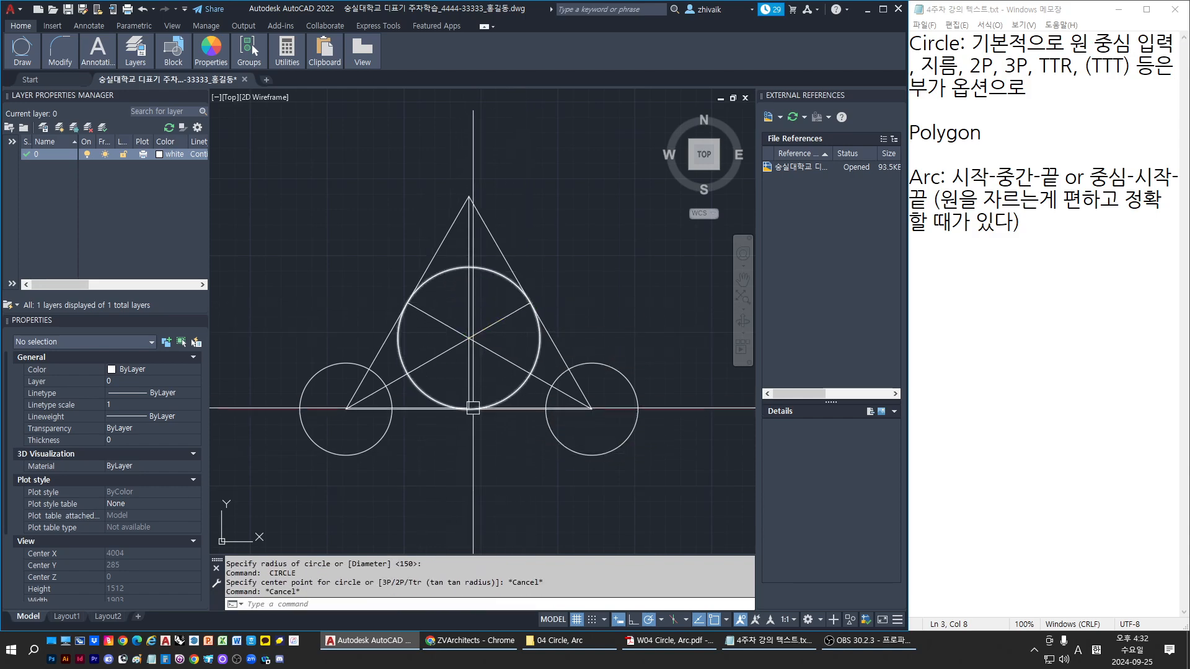
key(Escape)
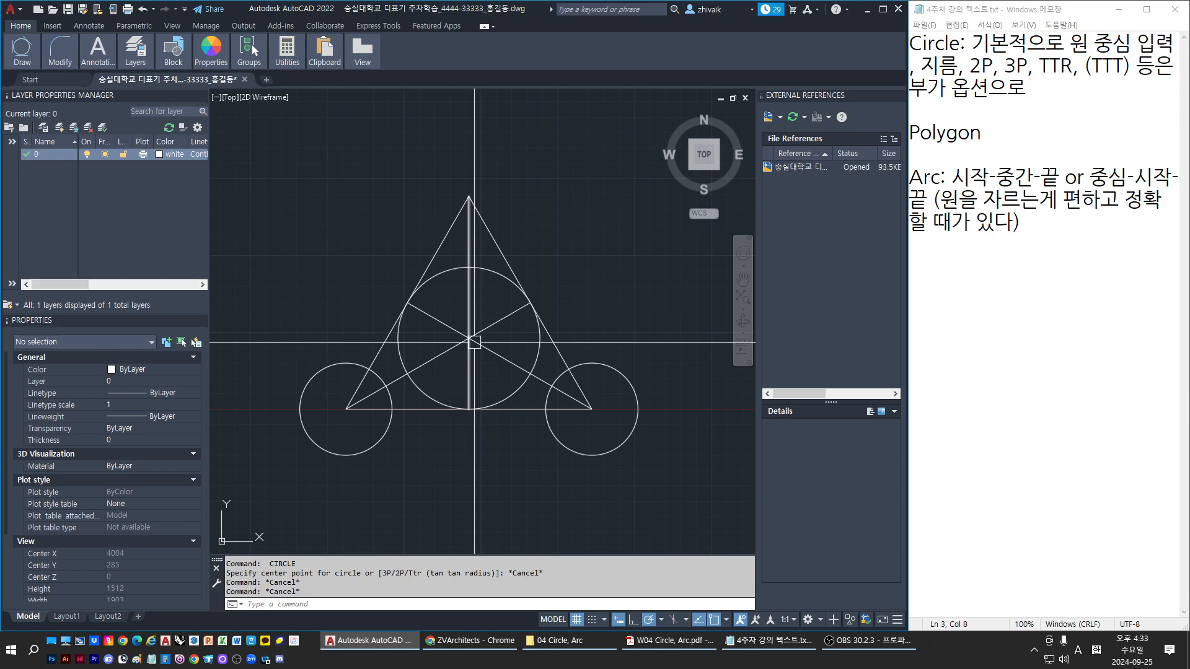
Step: Copy the triangle's inscribed circle upward, moving its bottom quadrant point onto its centre
key(Escape)
click(493, 407)
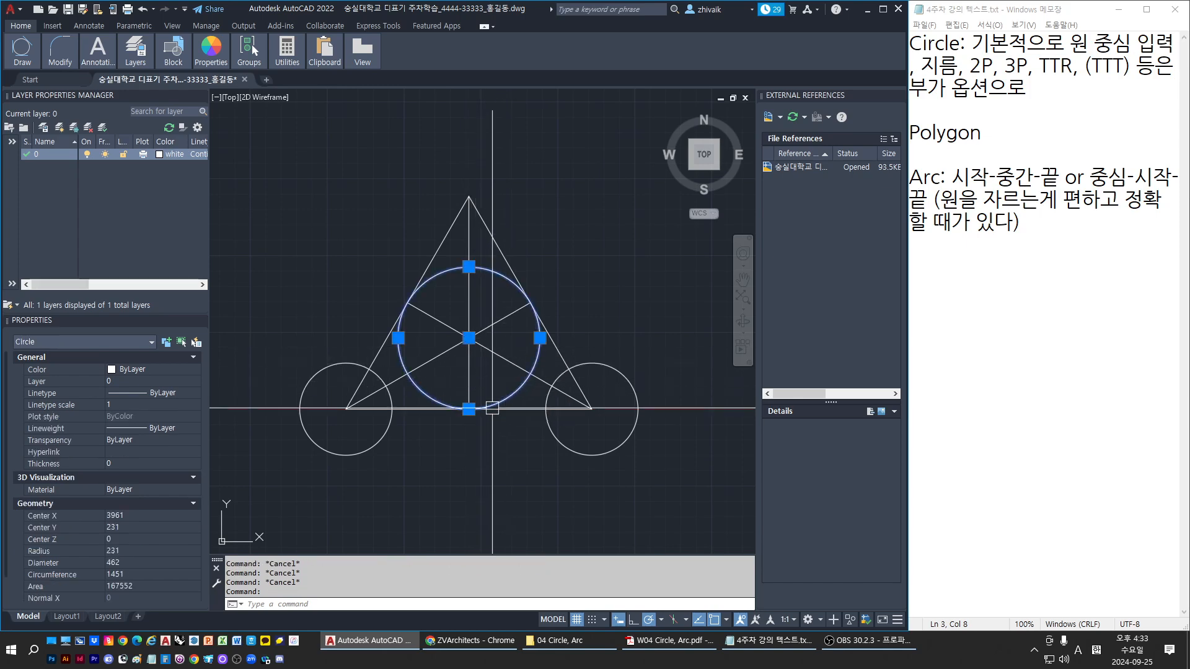
text(c)
key(Return)
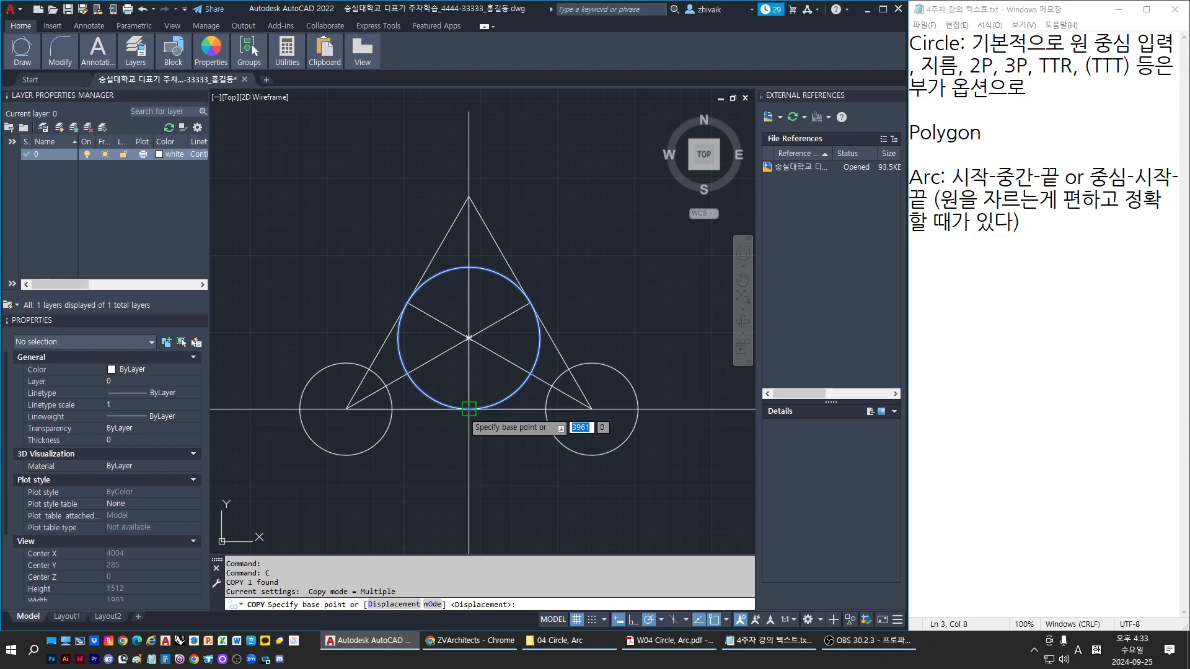
click(469, 408)
click(469, 337)
key(Escape)
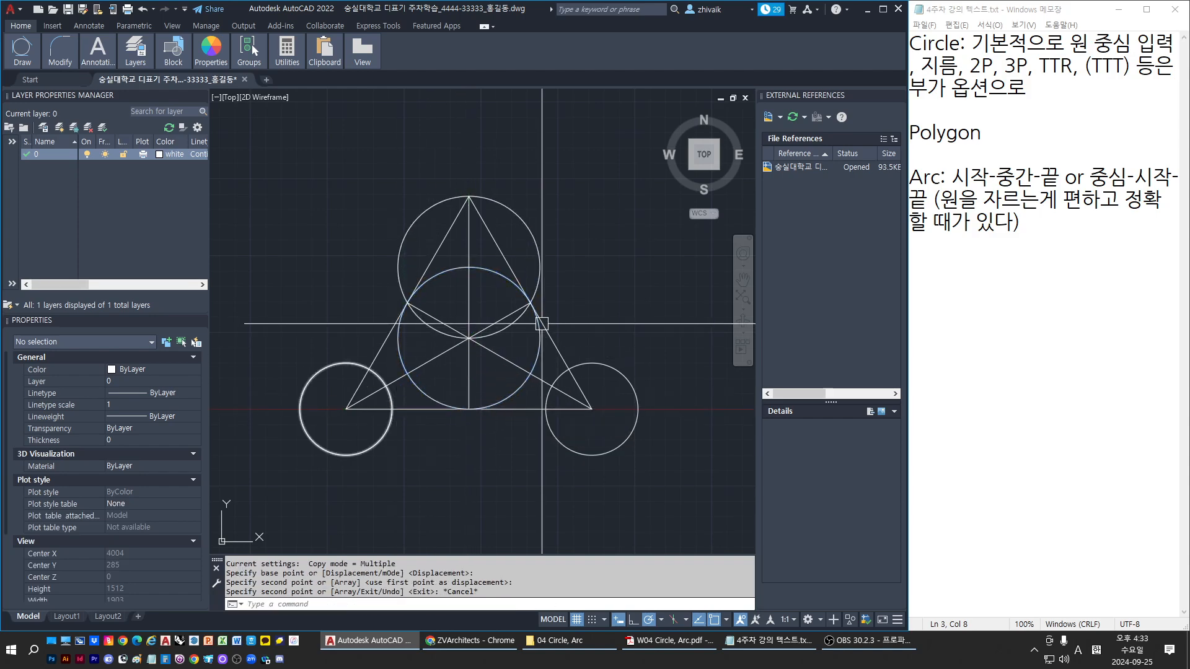
key(Escape)
Step: Erase the three helper lines running from the triangle's corners to the opposite edges
click(538, 269)
key(Escape)
click(503, 368)
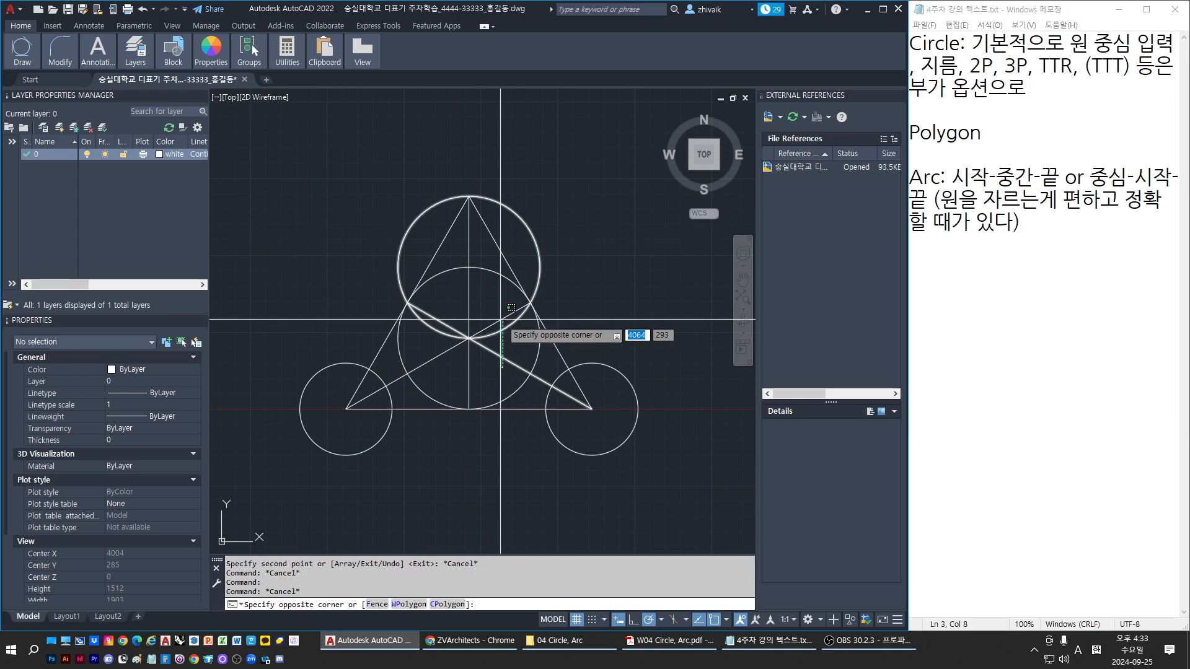
key(Escape)
click(501, 357)
click(504, 318)
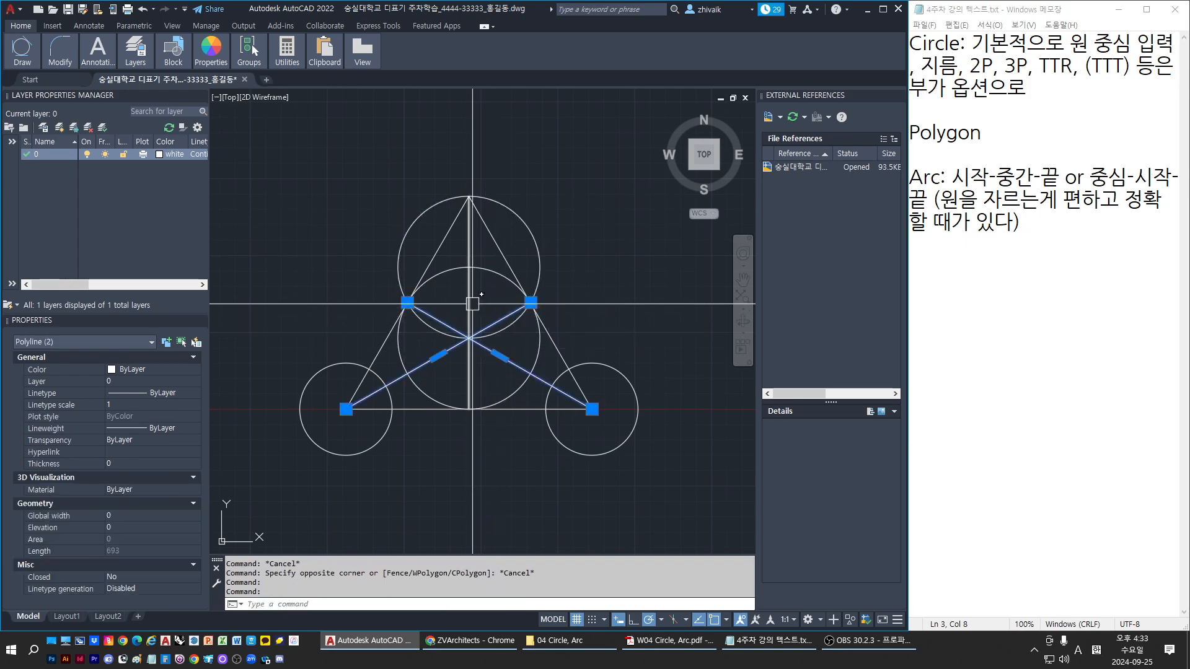
click(472, 304)
text(e)
key(Return)
key(Escape)
key(Escape)
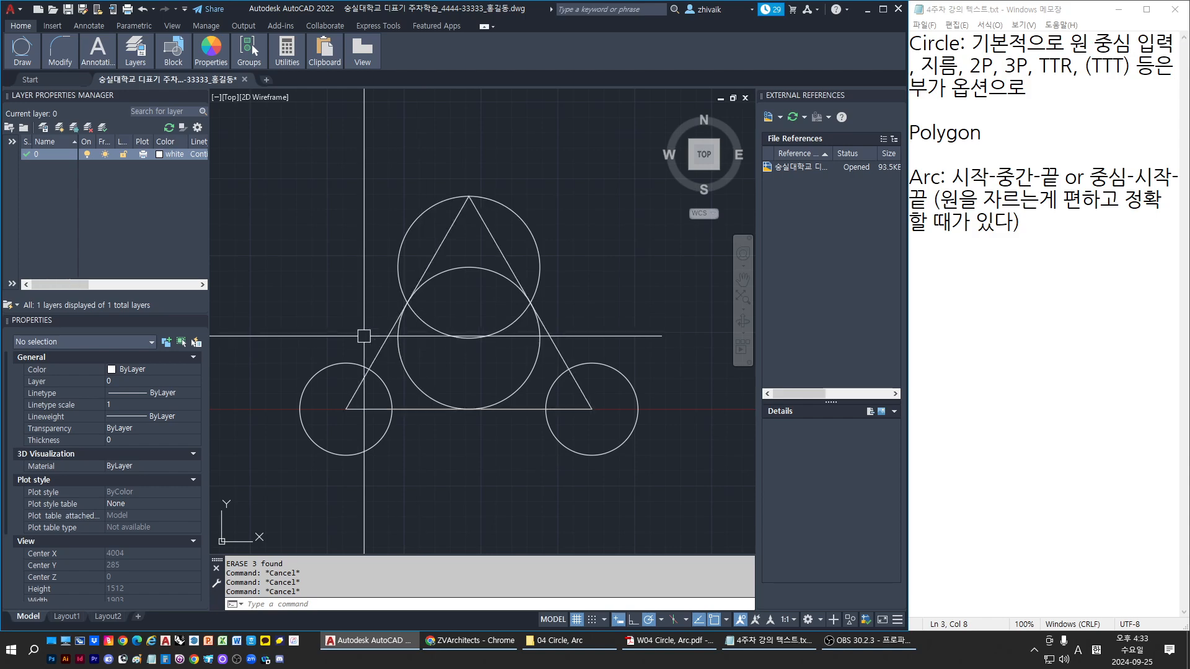
Step: Draw a tangent-tangent-radius circle of radius 100 touching the left corner circle and the triangle's left edge
key(Escape)
text(ci)
key(Return)
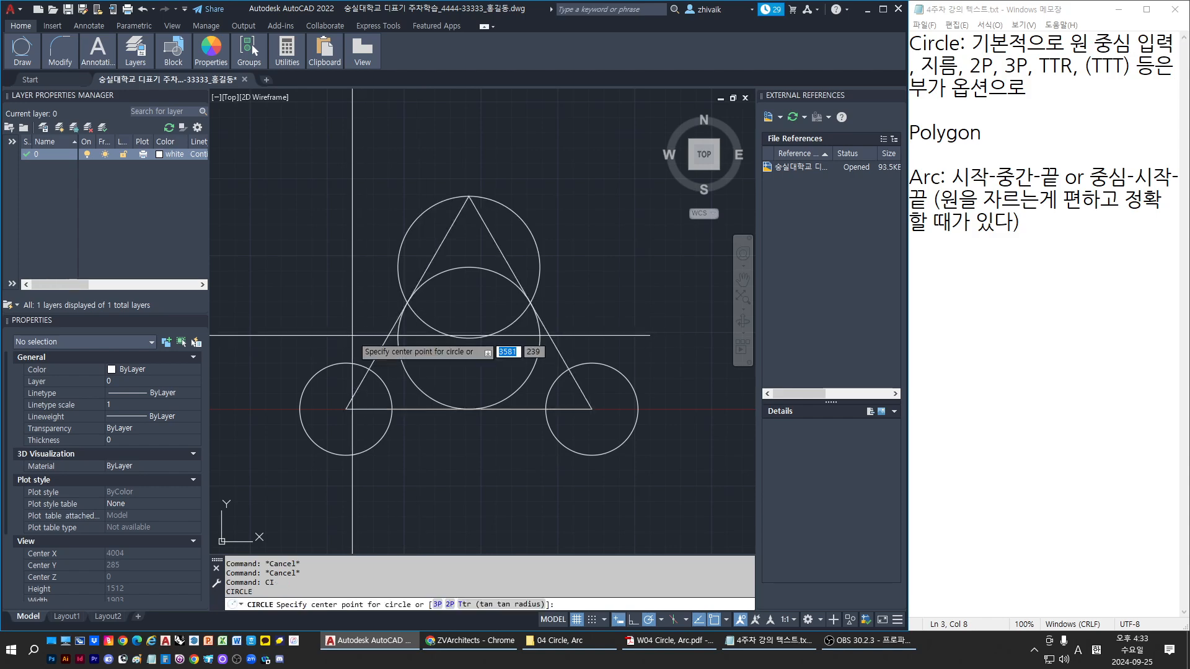
text(t)
key(Return)
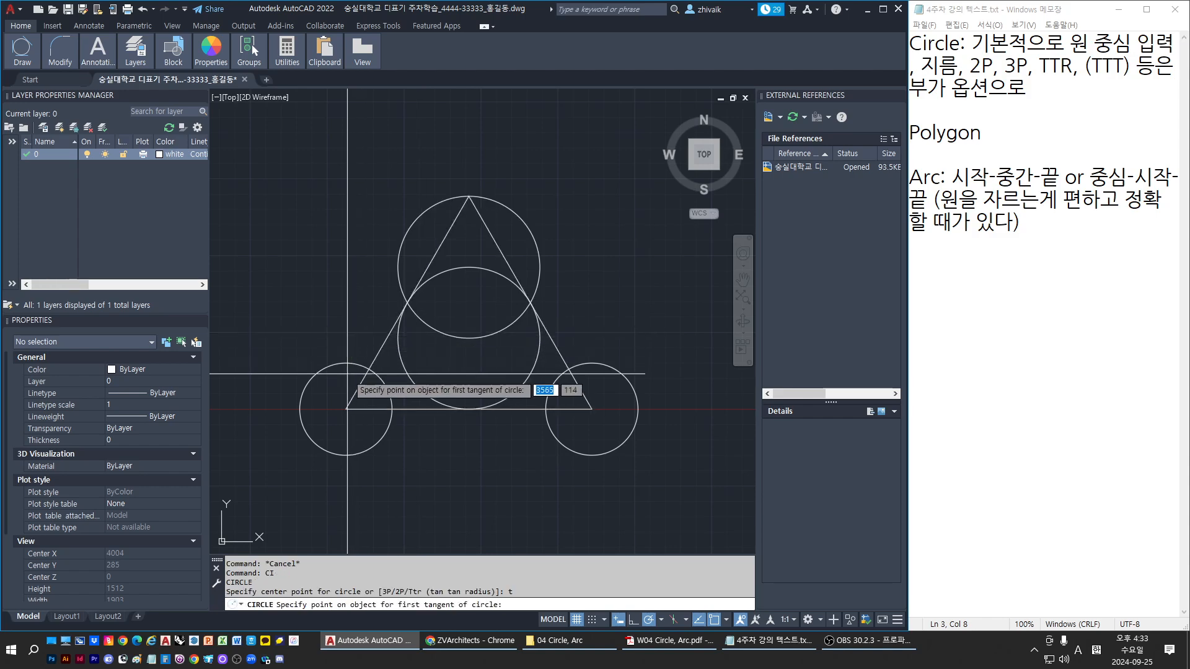
click(353, 361)
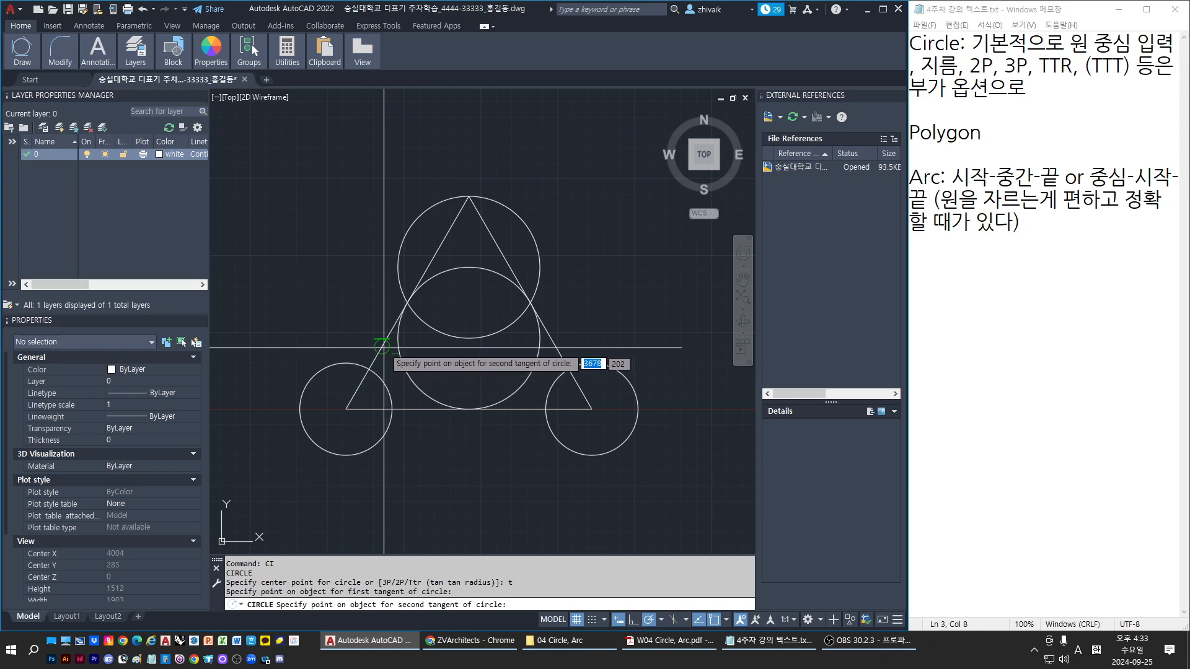
click(384, 347)
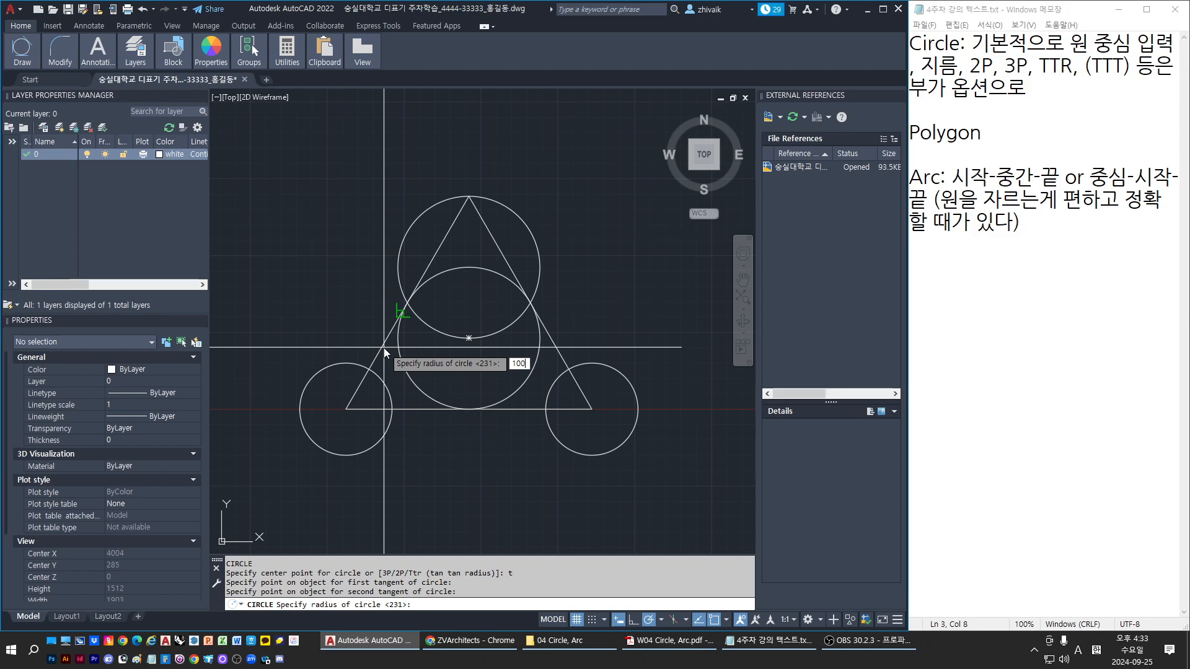
text(100)
key(Return)
key(Escape)
click(336, 352)
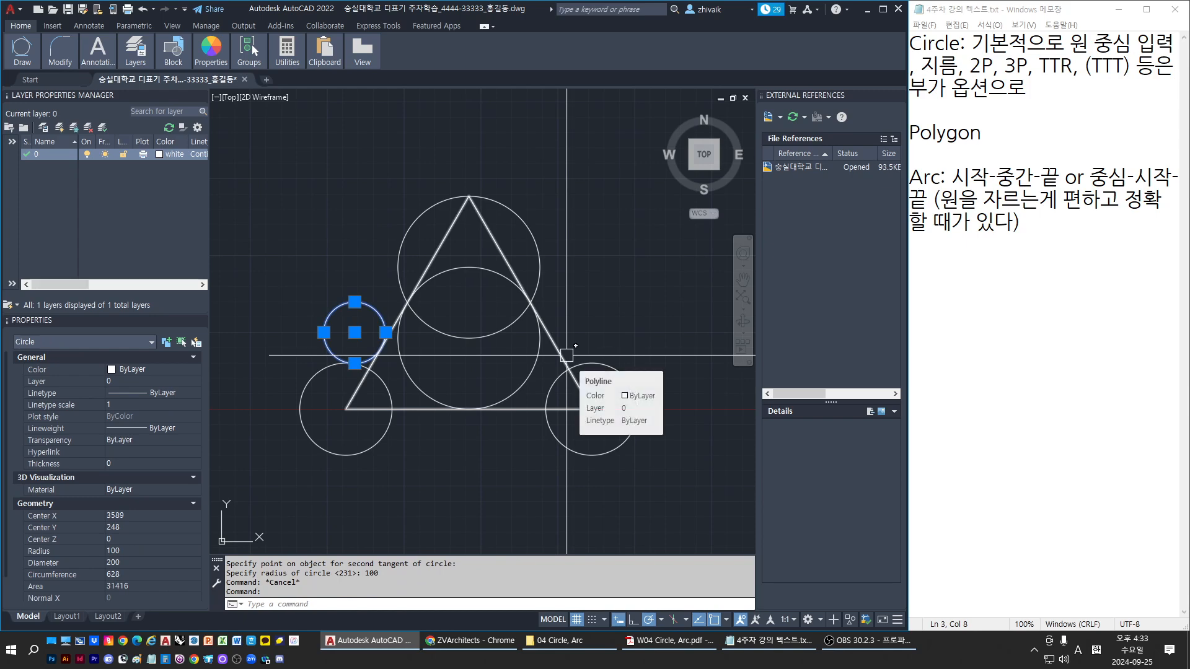
key(Escape)
key(Escape)
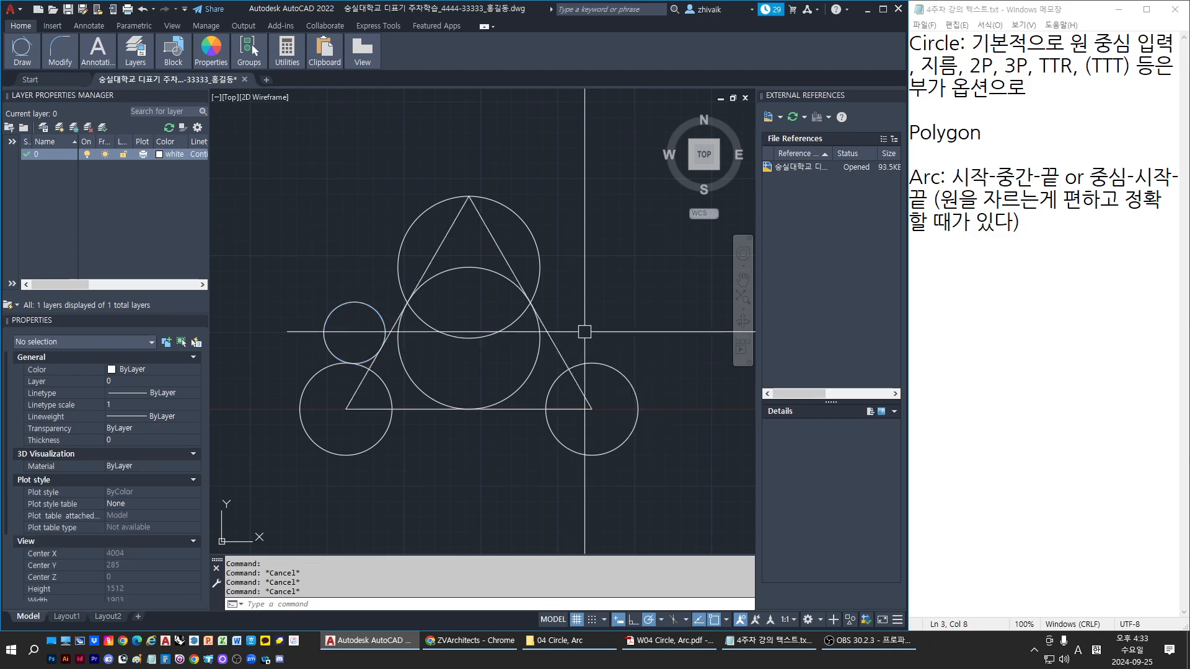
Step: Draw a tangent-tangent-radius circle of radius 100 touching the triangle's right edge and the right corner circle
text(c)
key(Return)
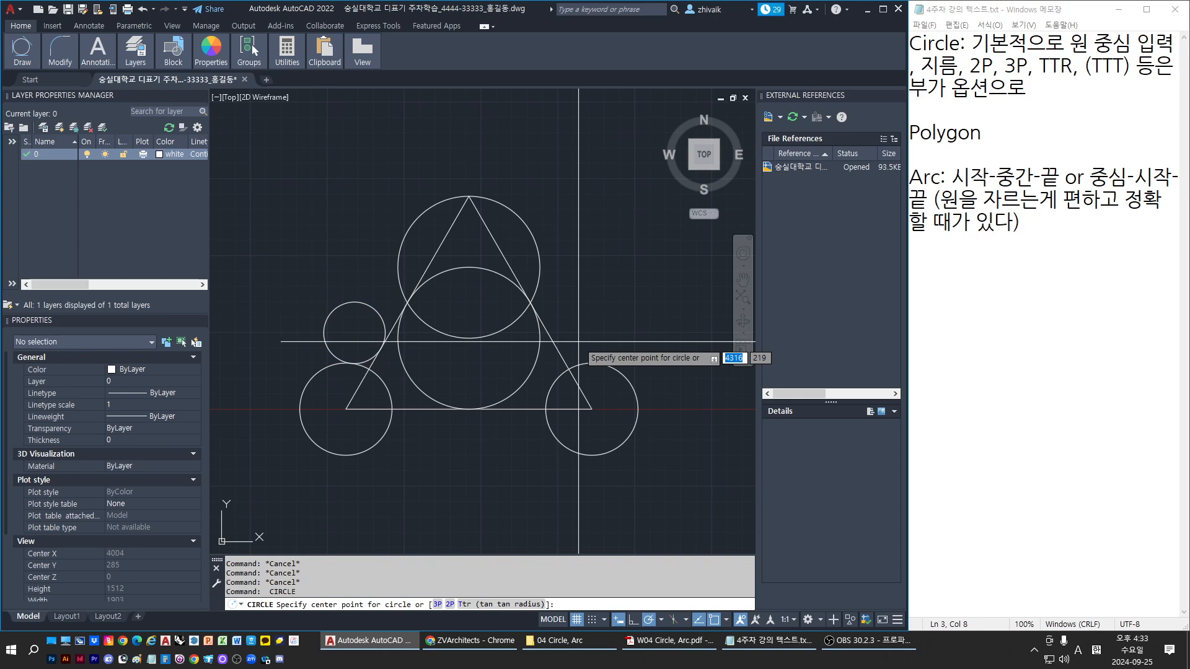
text(t)
key(Return)
click(559, 352)
click(592, 362)
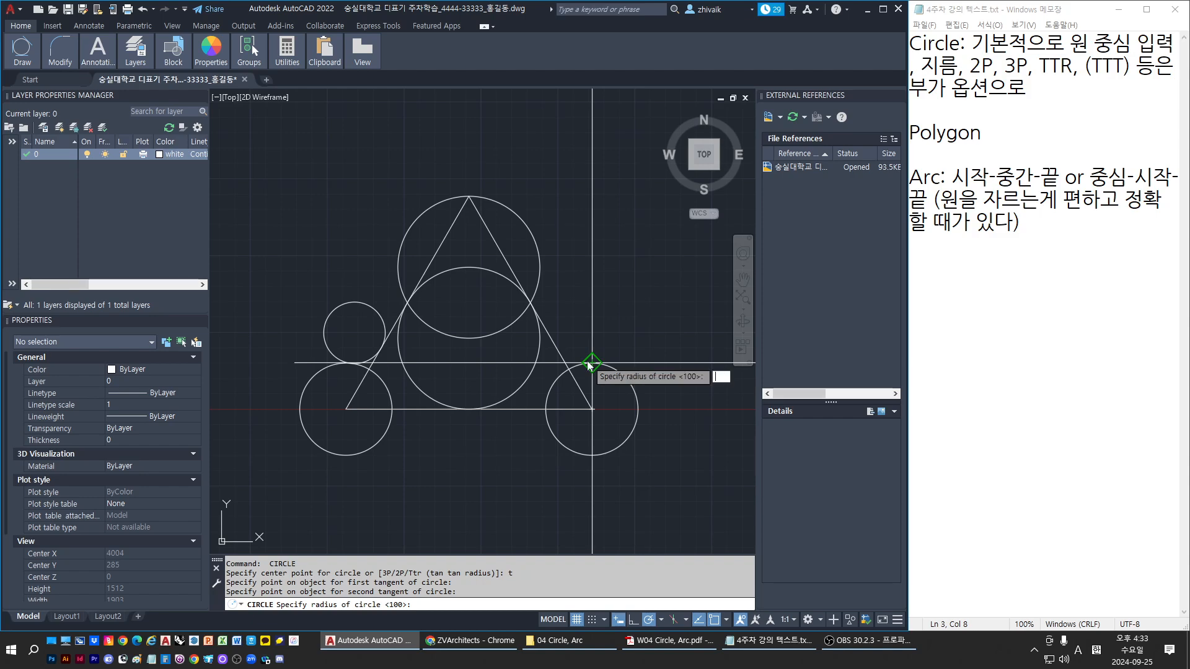
text(100)
key(Return)
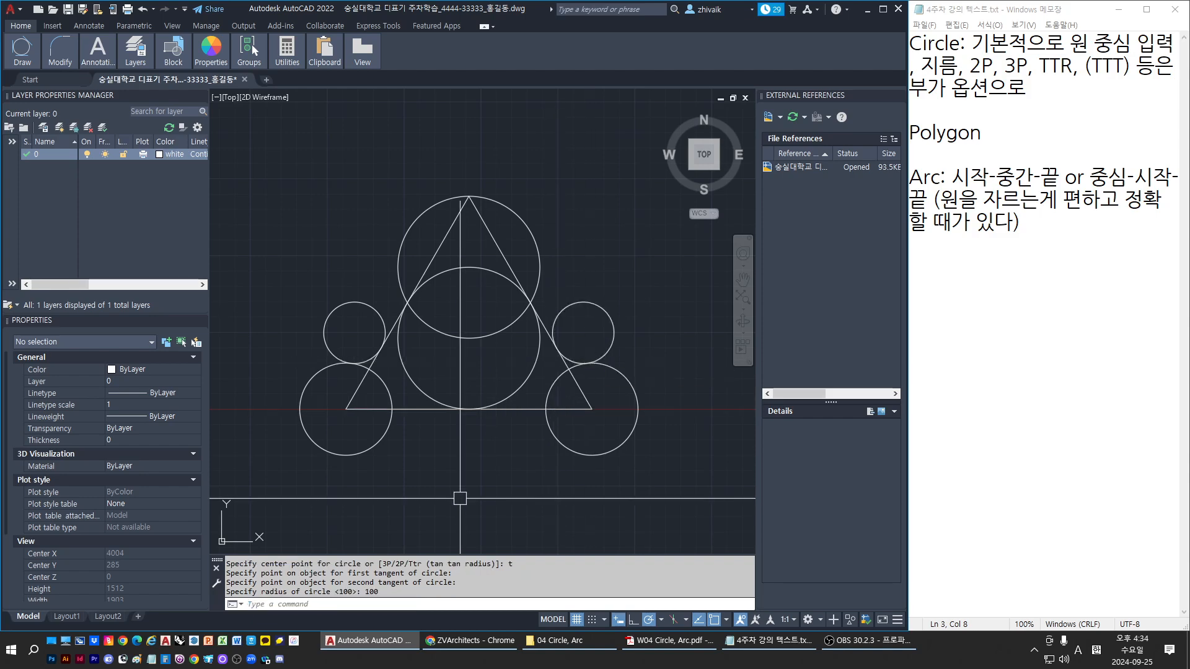
key(Escape)
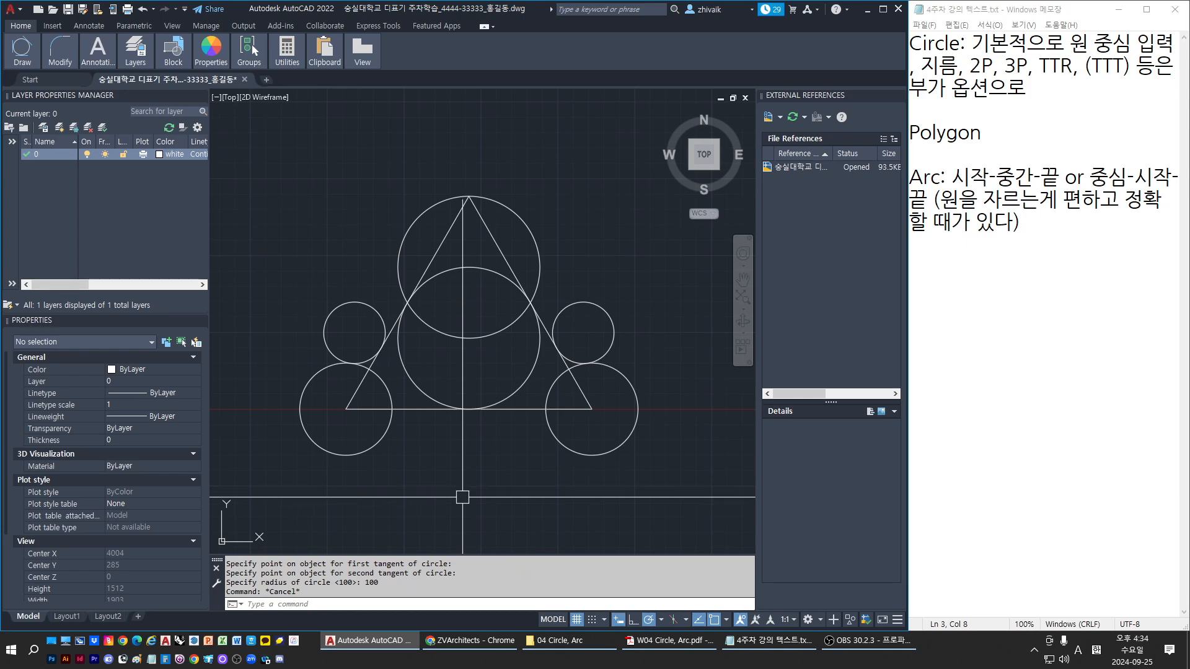
Step: Switch to the W04 Circle, Arc PDF in Adobe Acrobat, examine the Circle exercise drawings on page 3, and return to AutoCAD
scroll(463, 492, down, 5)
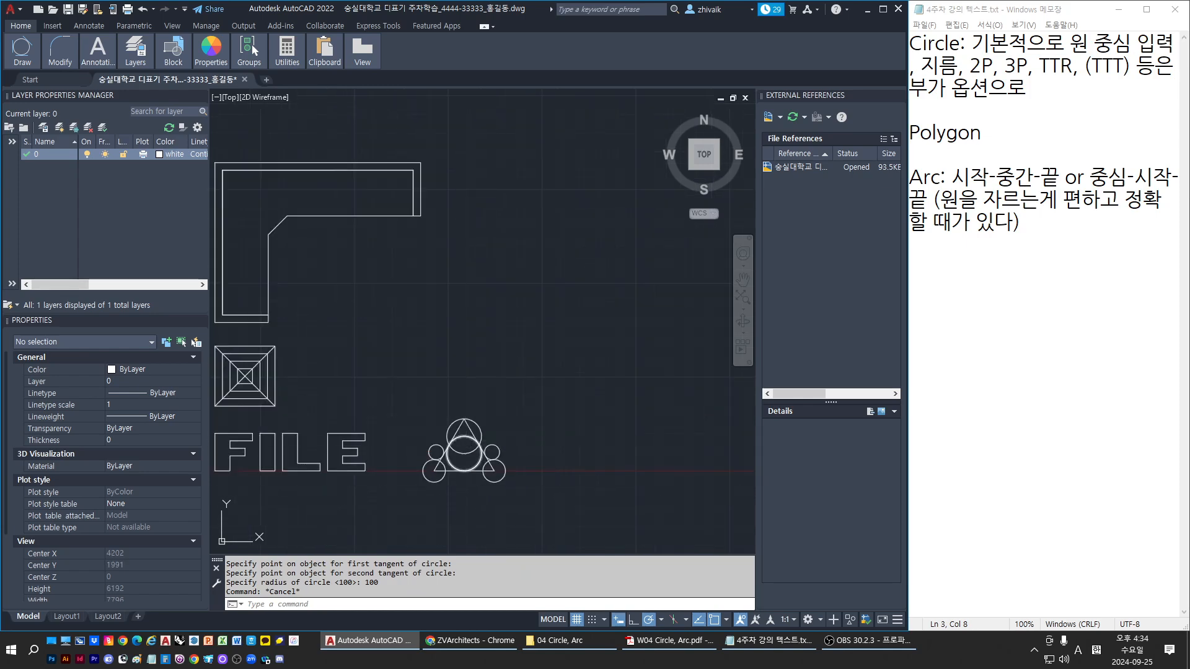
key(Escape)
key(Escape)
middle_drag(739, 490, 713, 397)
key(alt+Tab)
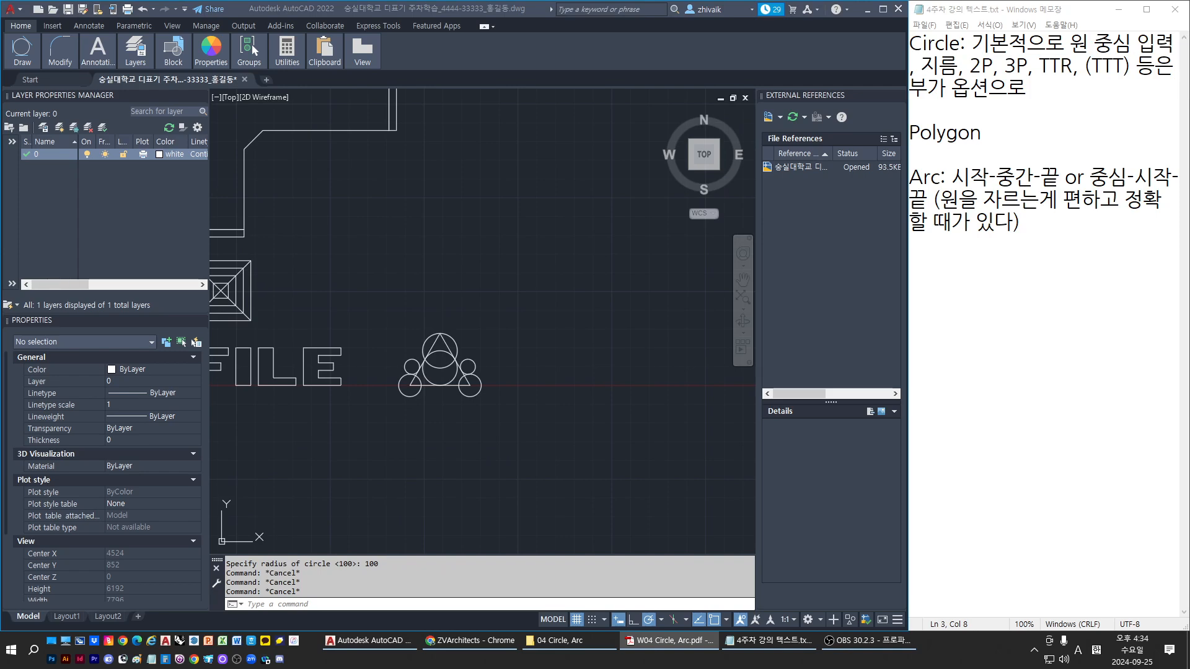
drag(347, 668, 567, 2)
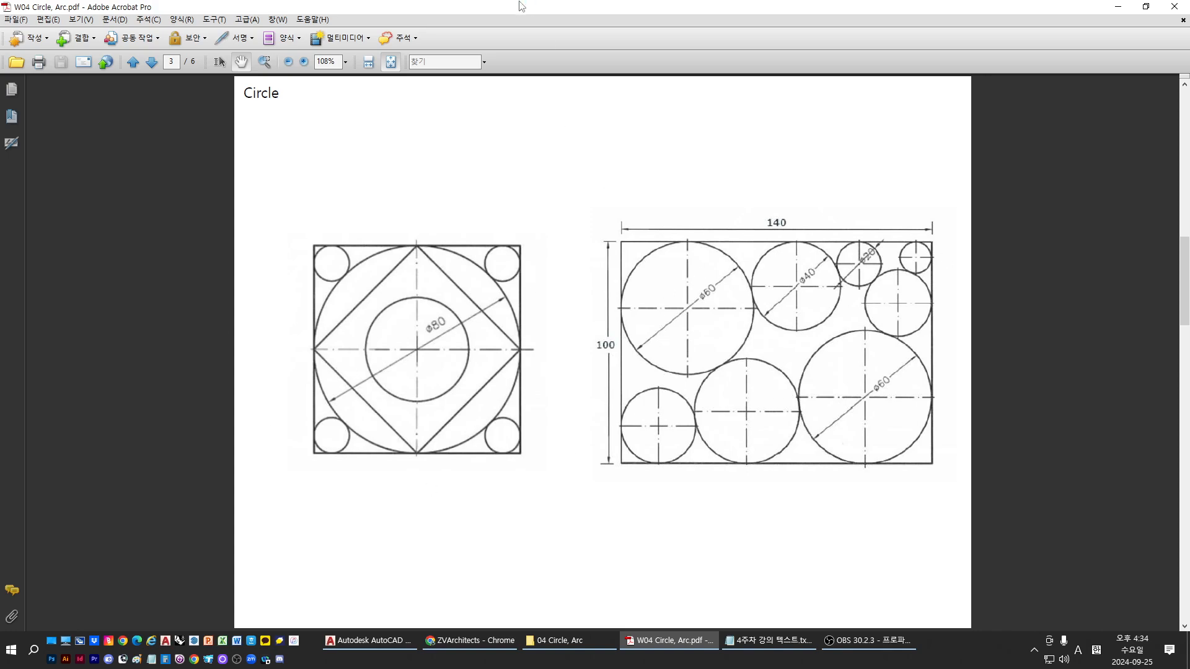
drag(520, 6, 520, 0)
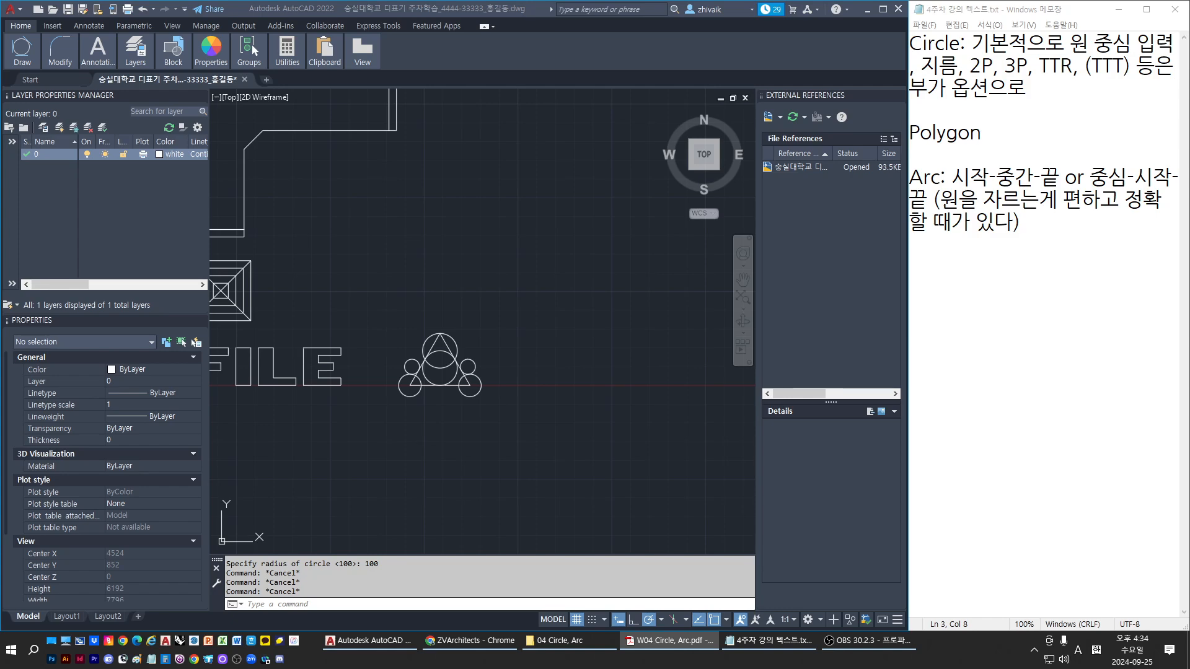
click(524, 383)
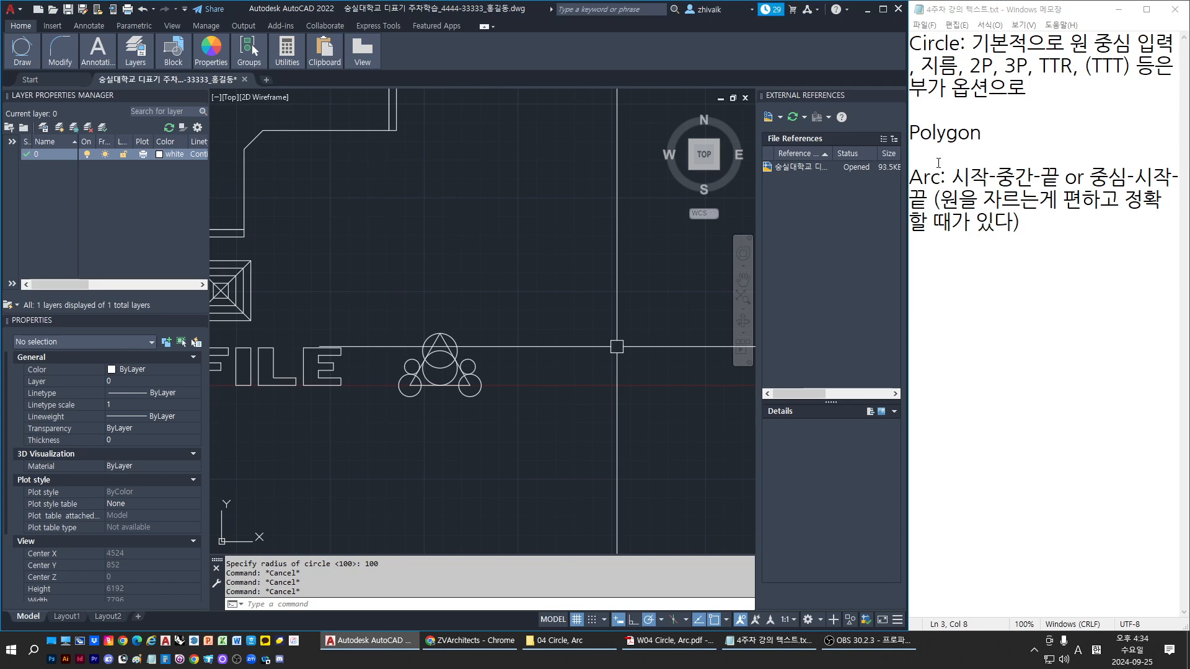
Step: Review the Circle, Polygon and Arc headings and the Arc drawing methods in the lecture notes in Notepad
drag(951, 44, 923, 43)
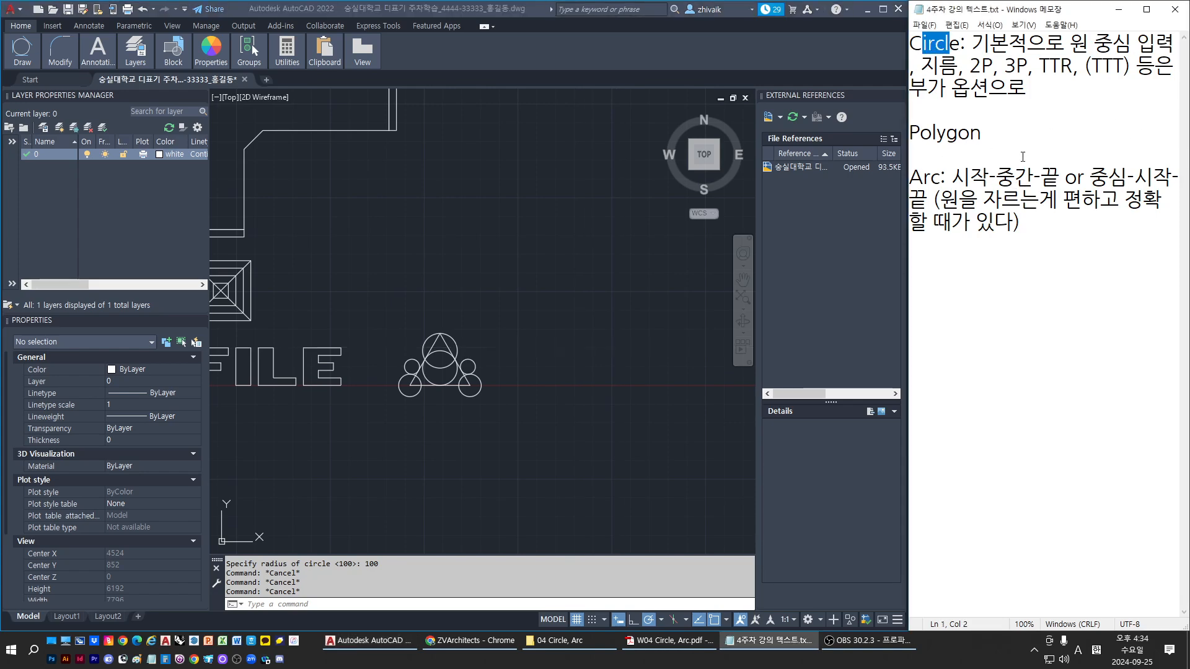
drag(982, 132, 907, 132)
drag(941, 178, 903, 180)
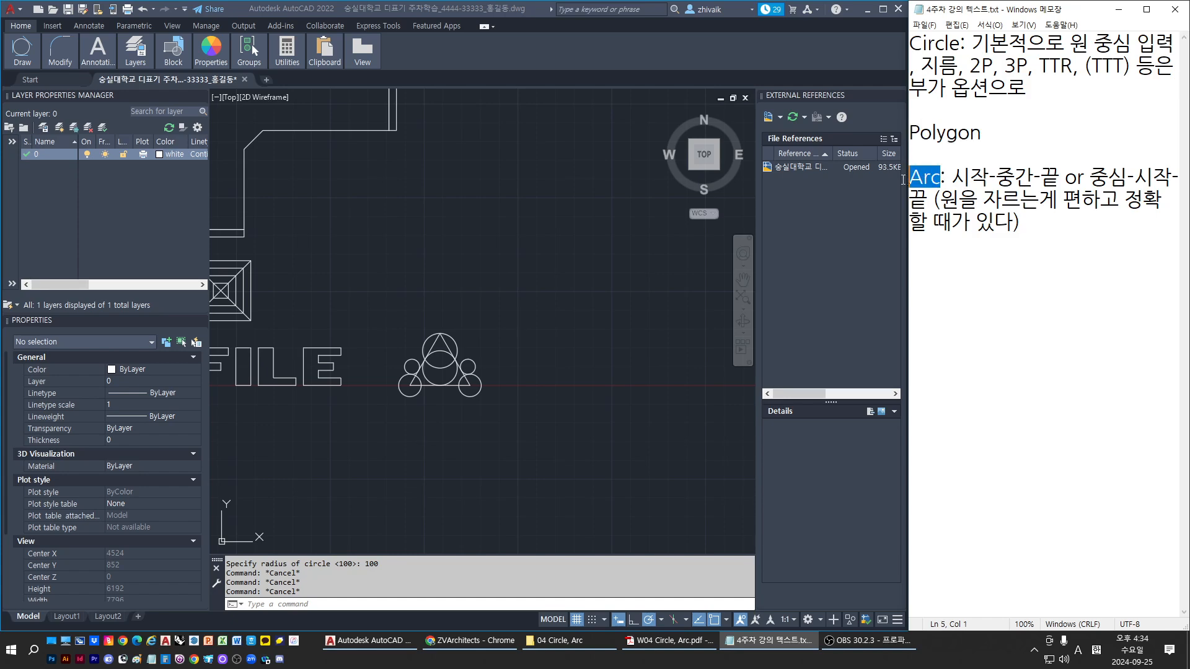
click(1032, 249)
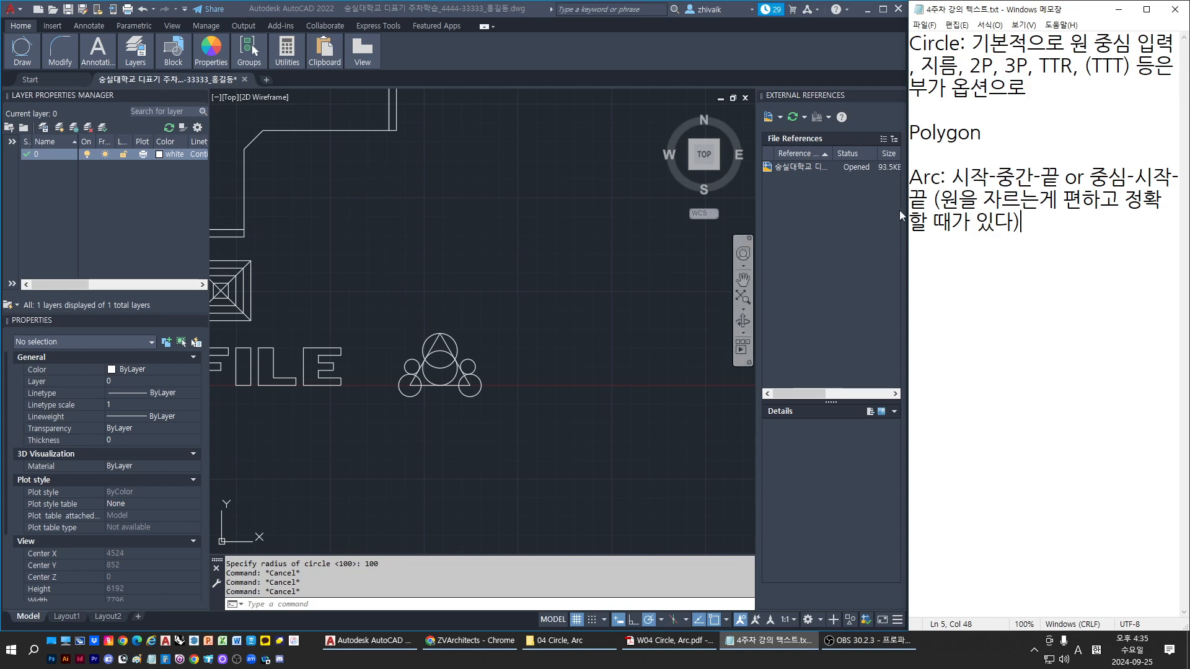
drag(941, 186, 1176, 182)
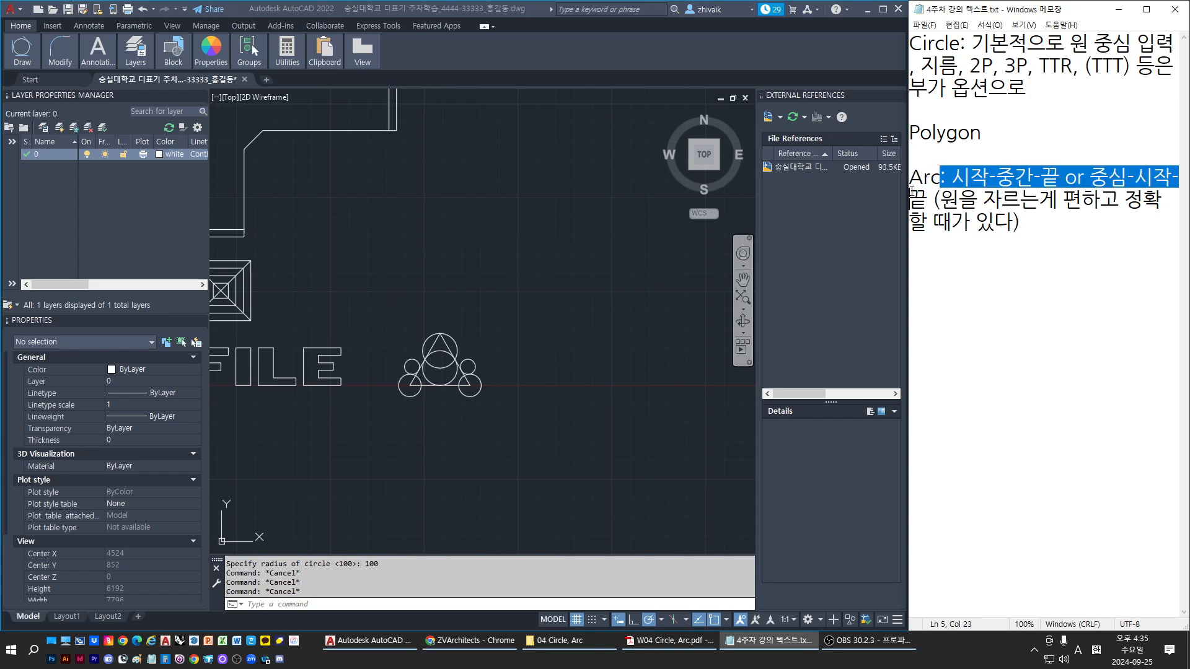
click(960, 201)
click(1060, 229)
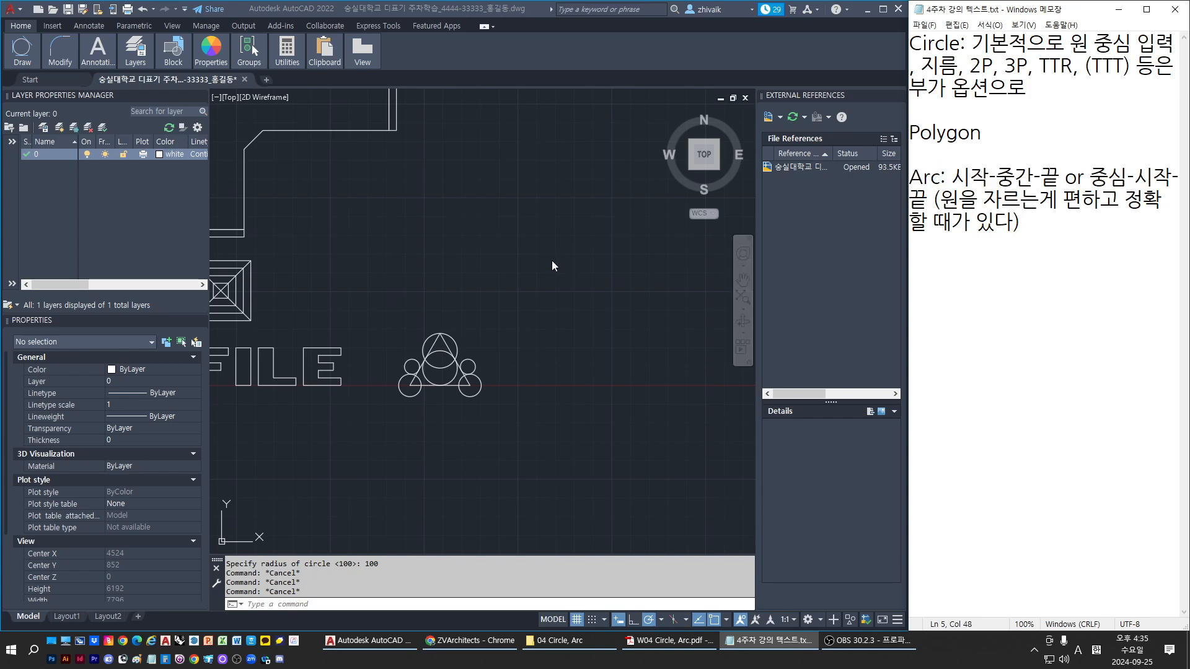
click(548, 259)
Step: Draw a vertical polyline from the triangle's lower-left corner up past the top of the L-shaped figure
middle_drag(530, 273, 564, 296)
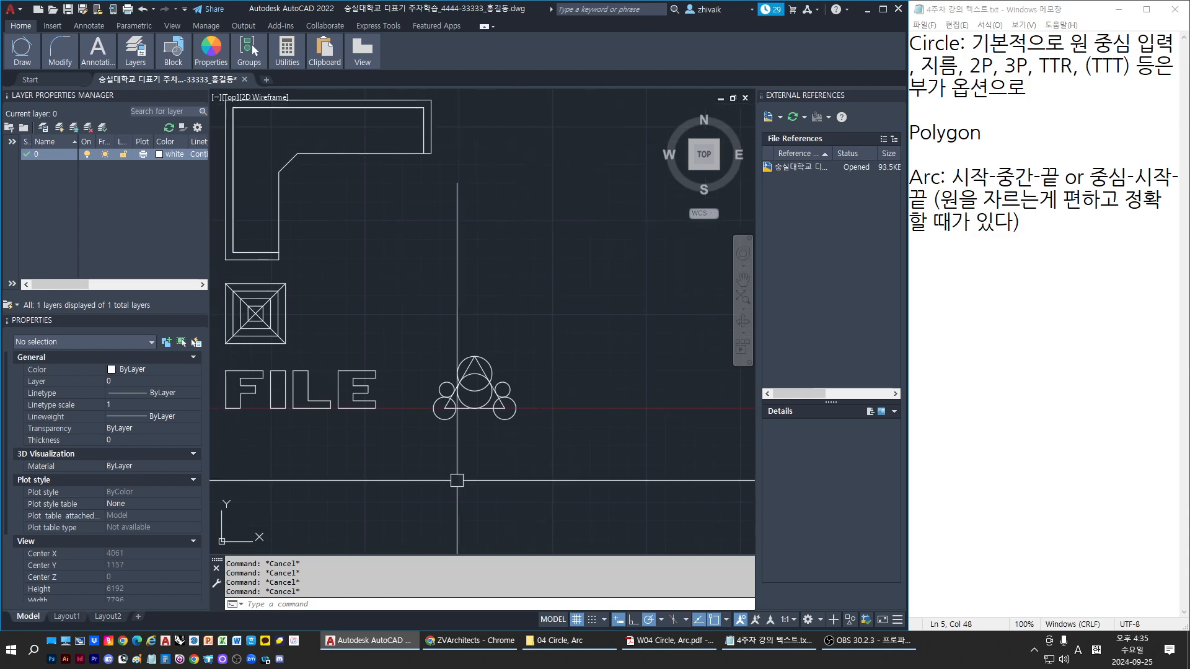
text(l)
key(space)
click(446, 422)
scroll(447, 424, down, 2)
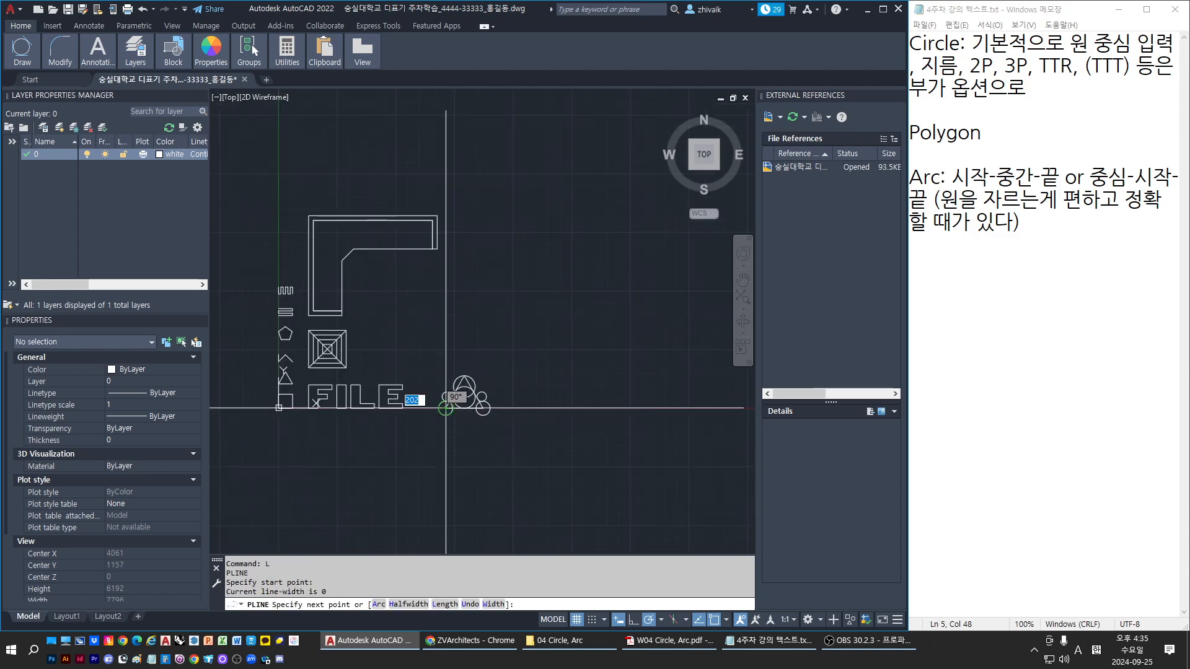
click(446, 164)
key(Return)
key(Escape)
key(Escape)
click(423, 326)
click(517, 484)
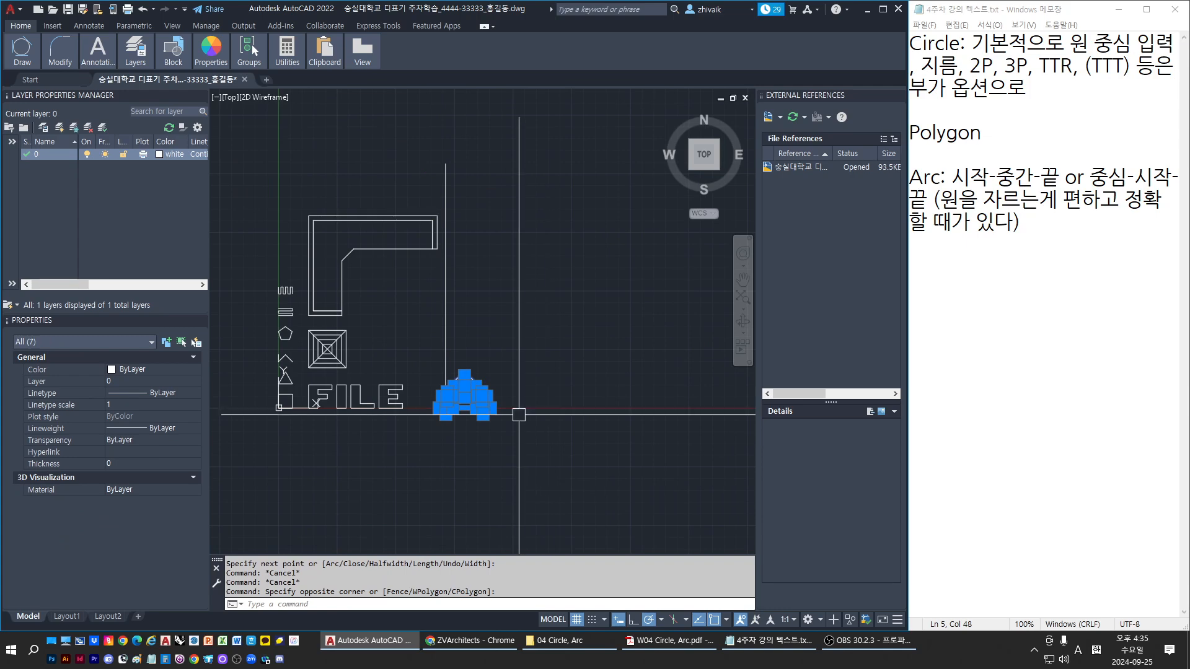
text(m)
key(space)
key(Escape)
key(Escape)
Step: Move the triangle-and-circles figure together with the vertical line horizontally, farther away from the FILE lettering
click(501, 460)
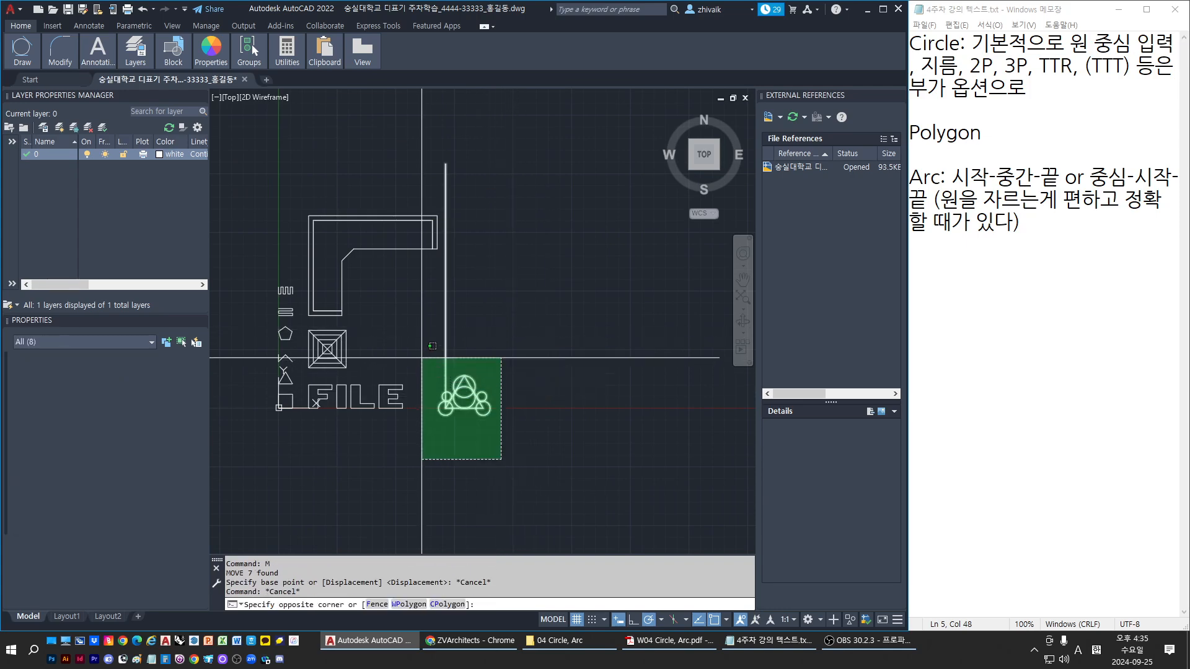
click(422, 359)
text(m)
key(space)
click(476, 323)
click(511, 323)
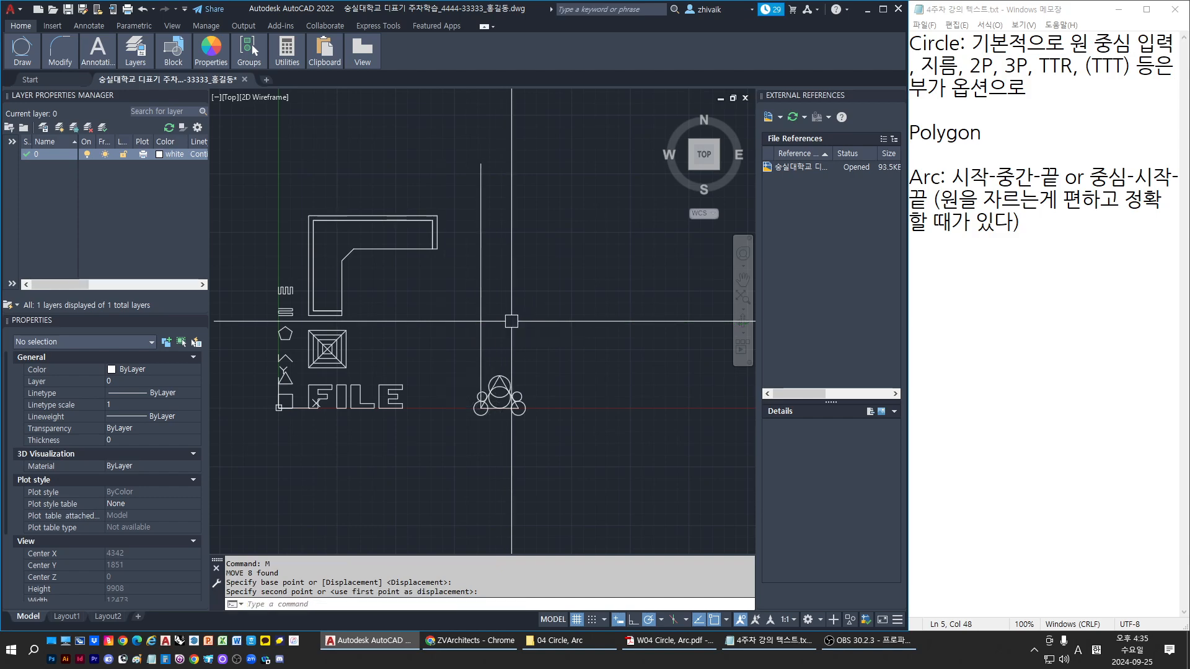
Step: Erase the vertical line rising from the triangle's left corner and undo the erasure
key(Escape)
key(Escape)
click(495, 318)
click(474, 346)
text(e)
key(space)
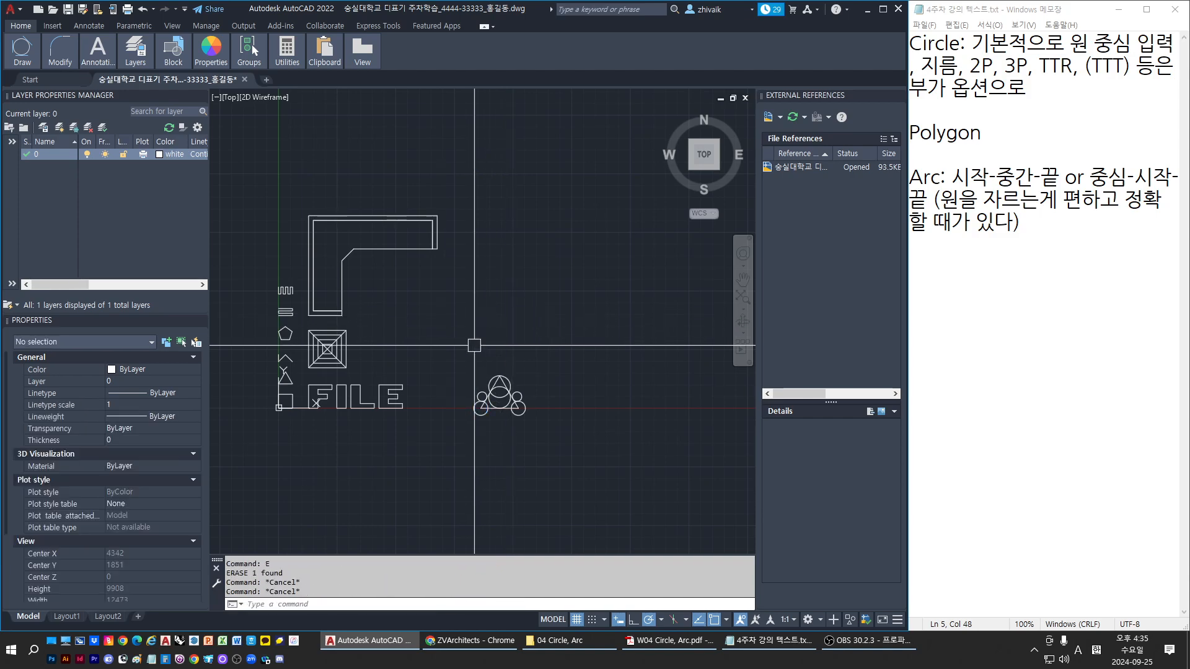
text(u)
key(space)
key(Escape)
key(Escape)
Step: Erase the vertical guide line rising from the triangle's left corner
click(523, 321)
click(463, 304)
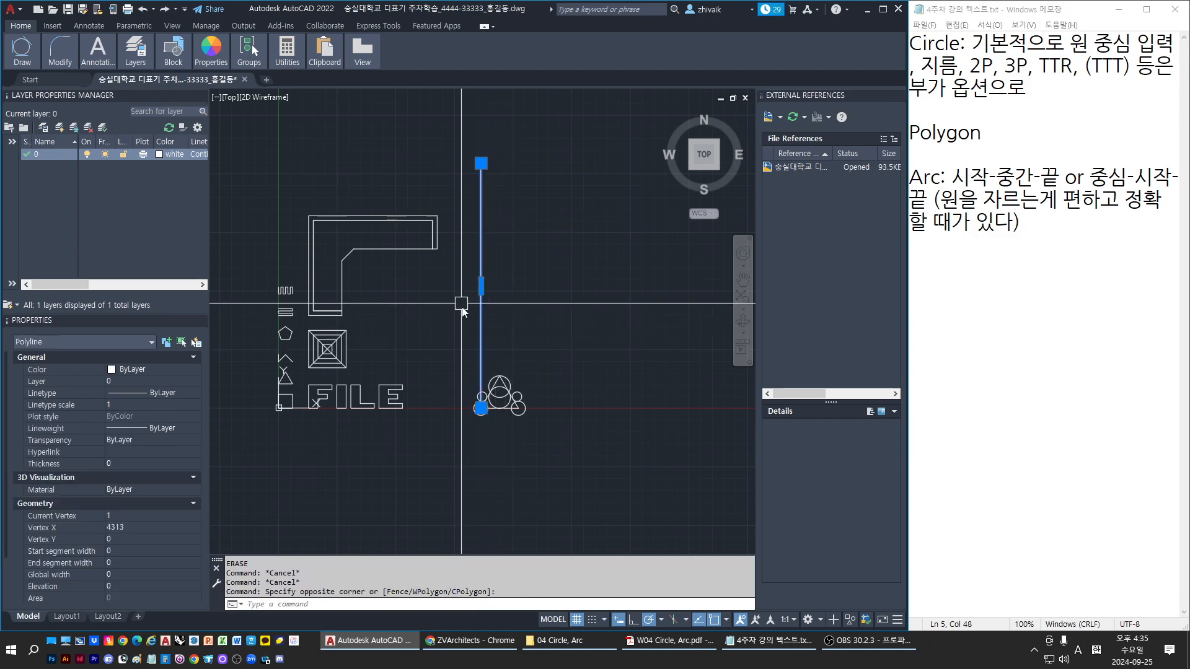
text(e)
key(space)
key(Escape)
key(Escape)
key(Escape)
scroll(480, 333, up, 2)
text(a)
key(space)
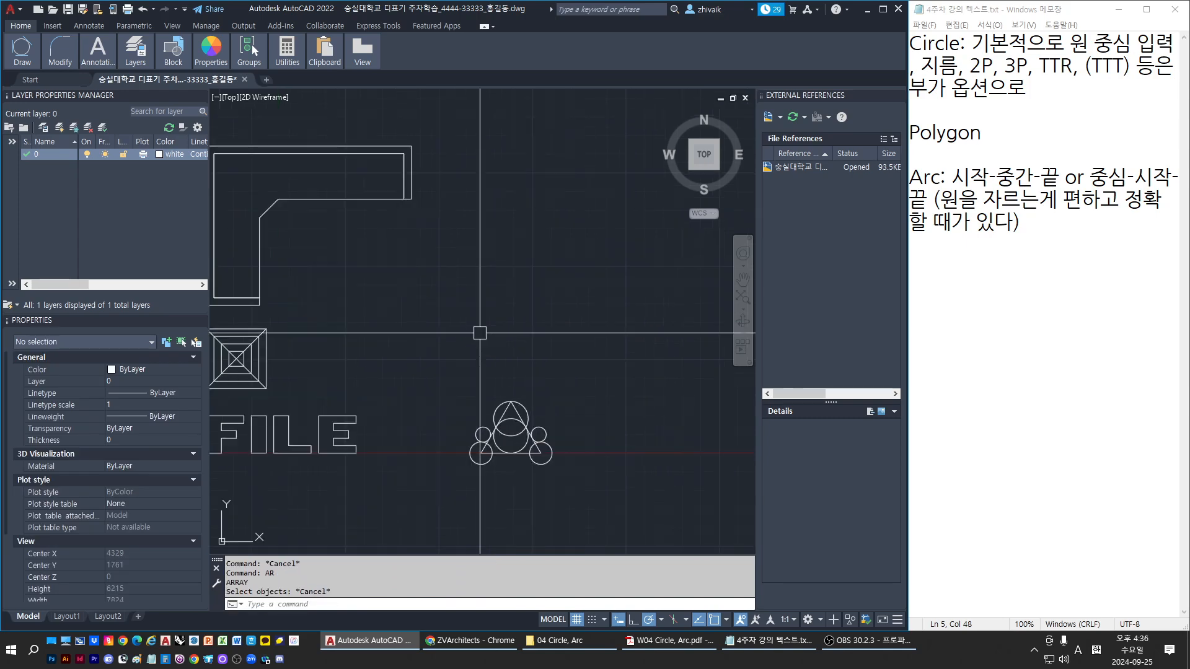
key(Escape)
key(Escape)
Step: Draw an upward-curving three-point arc about 2040 units wide above the triangle-and-circles figure, and select it
text(arc)
key(space)
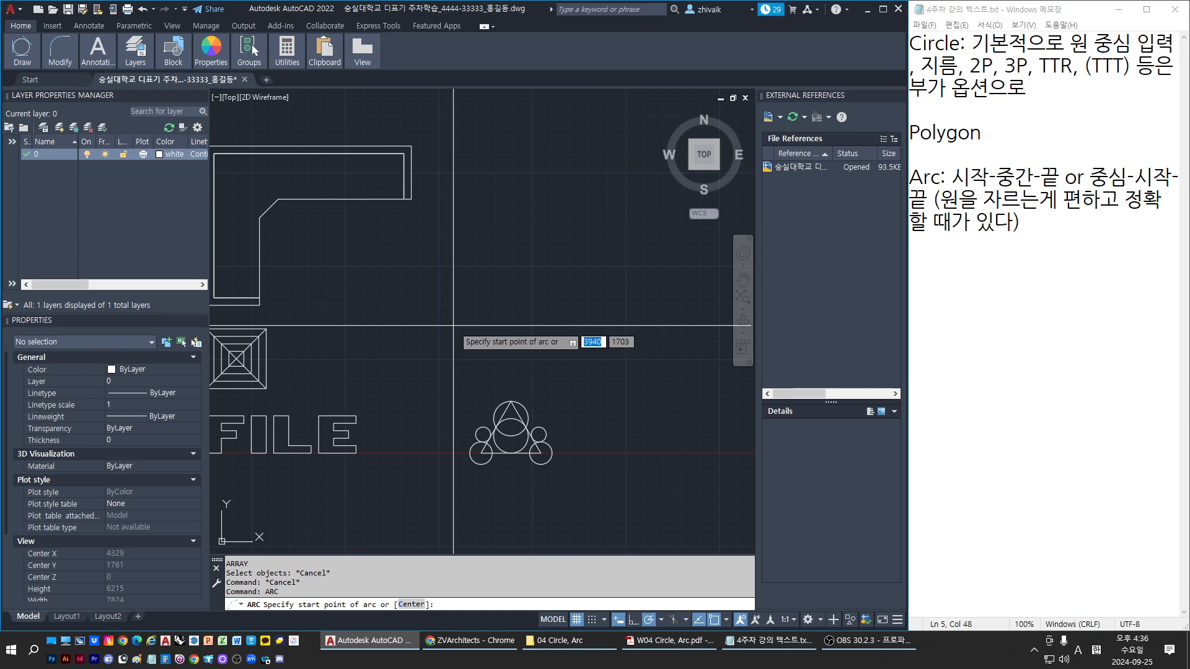
click(447, 323)
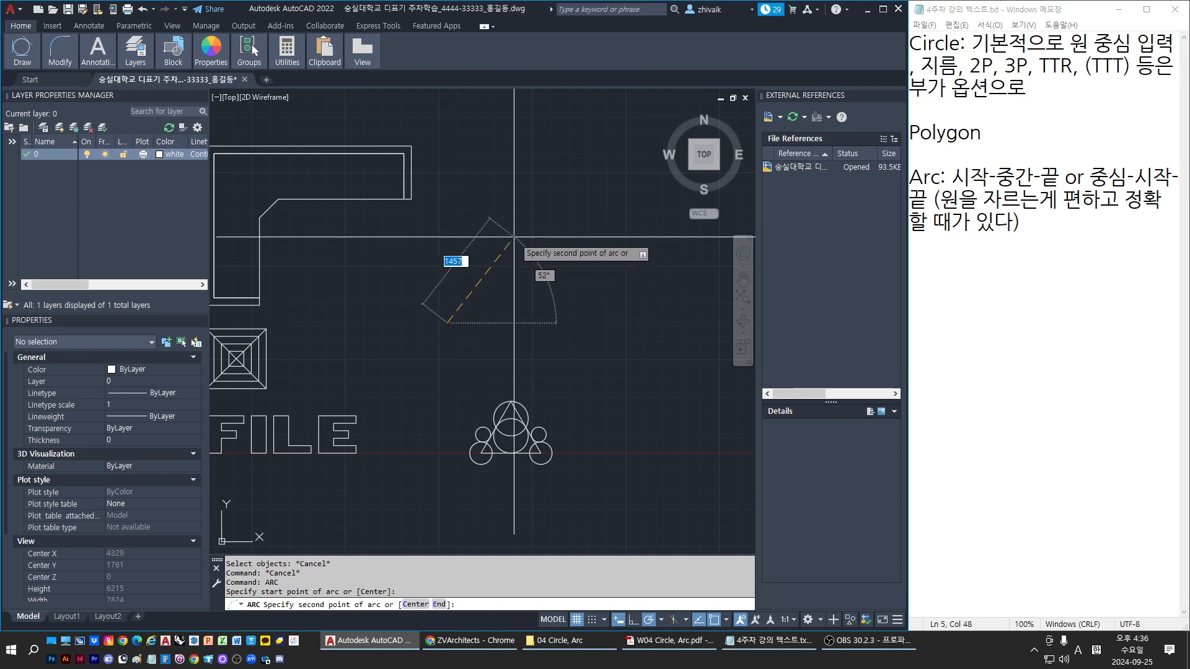
click(514, 236)
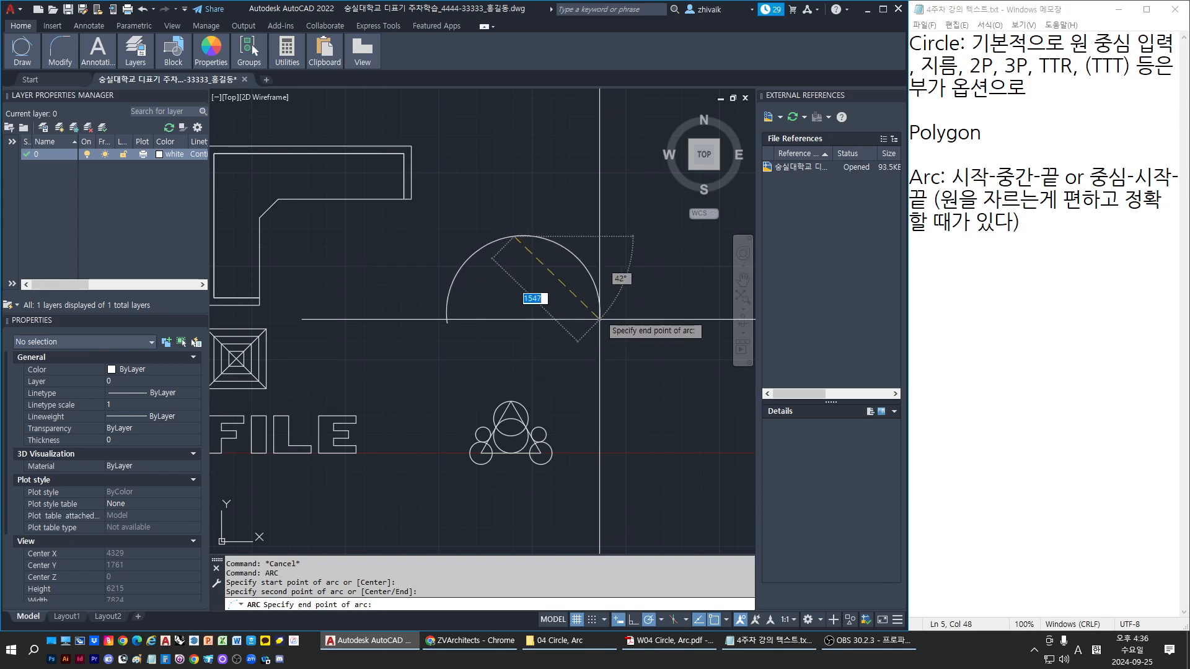
click(599, 313)
click(598, 334)
click(518, 224)
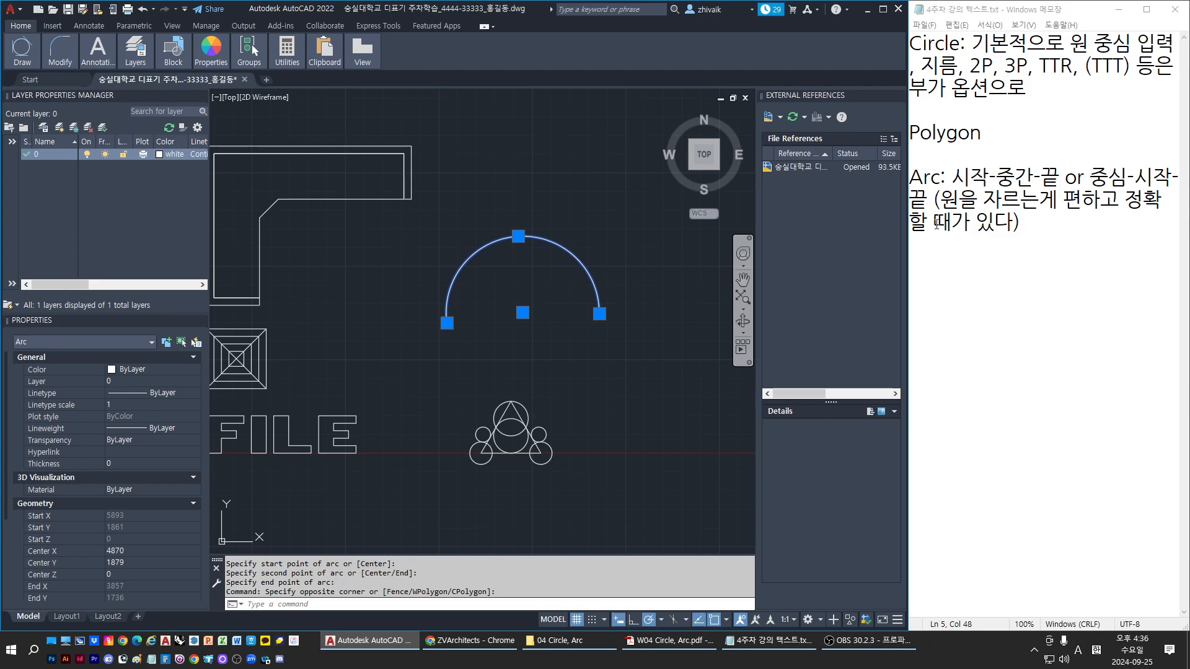
Step: Highlight the 중심-시작-끝 method in the Arc notes and erase the arc above the triangle-and-circles figure
drag(1091, 177, 928, 200)
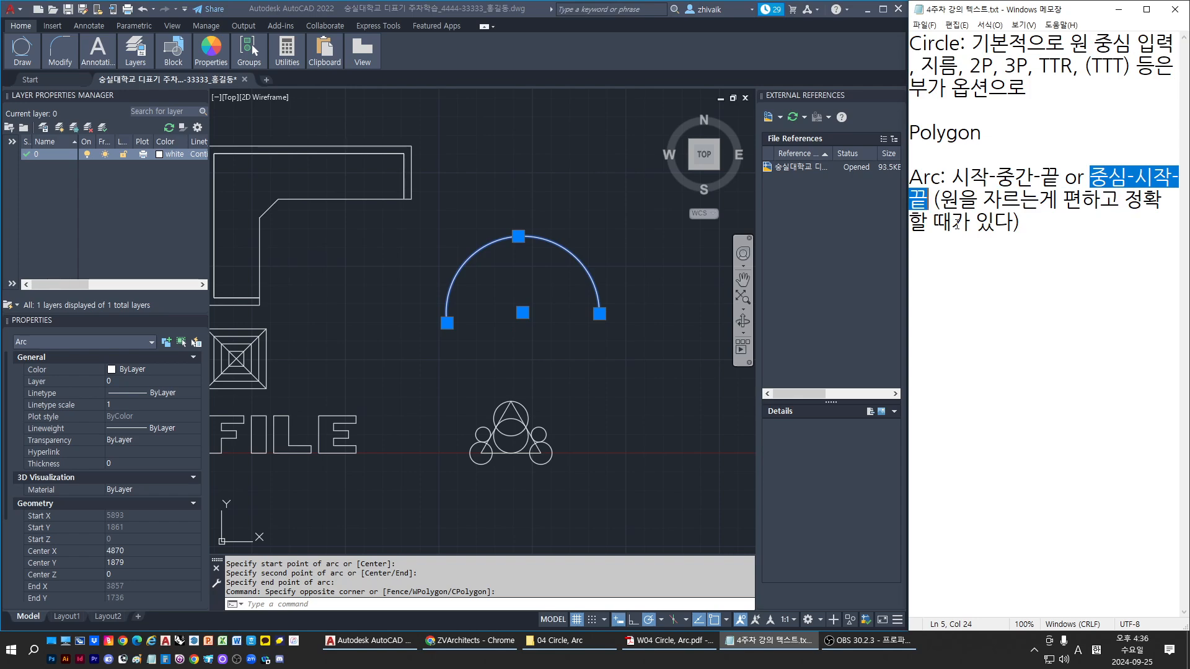
click(496, 204)
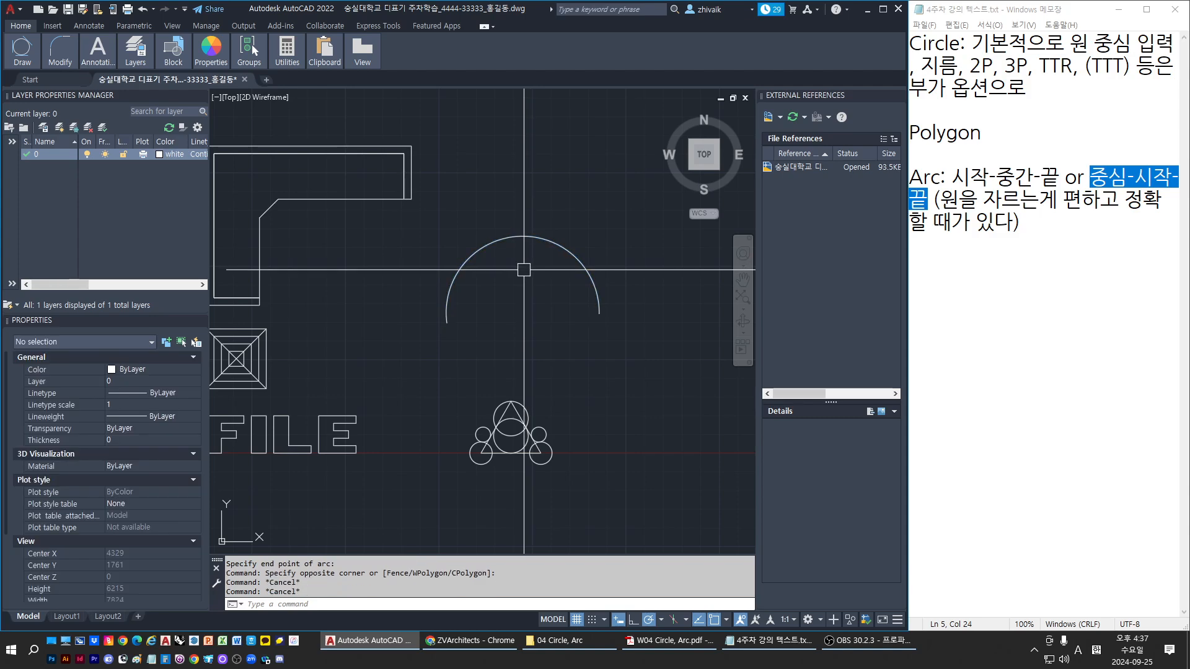
key(Delete)
key(Escape)
key(Escape)
Step: Draw a centre-start-end arc with a radius of about 1060 above the triangle-and-circles figure
text(arc)
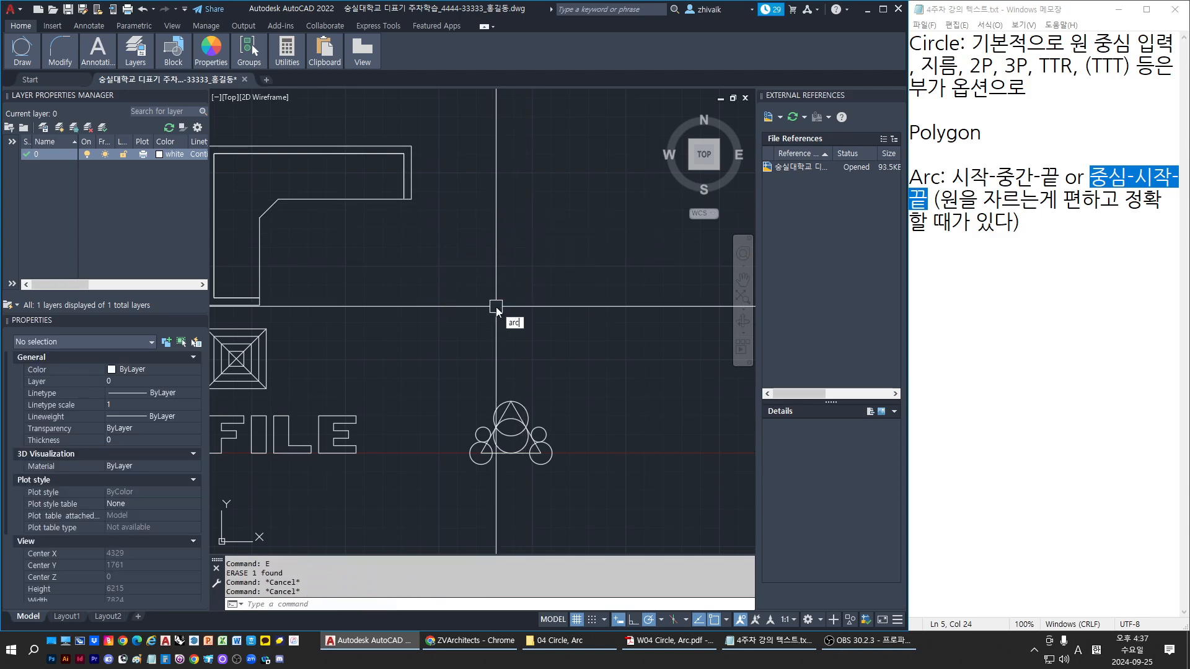
key(Return)
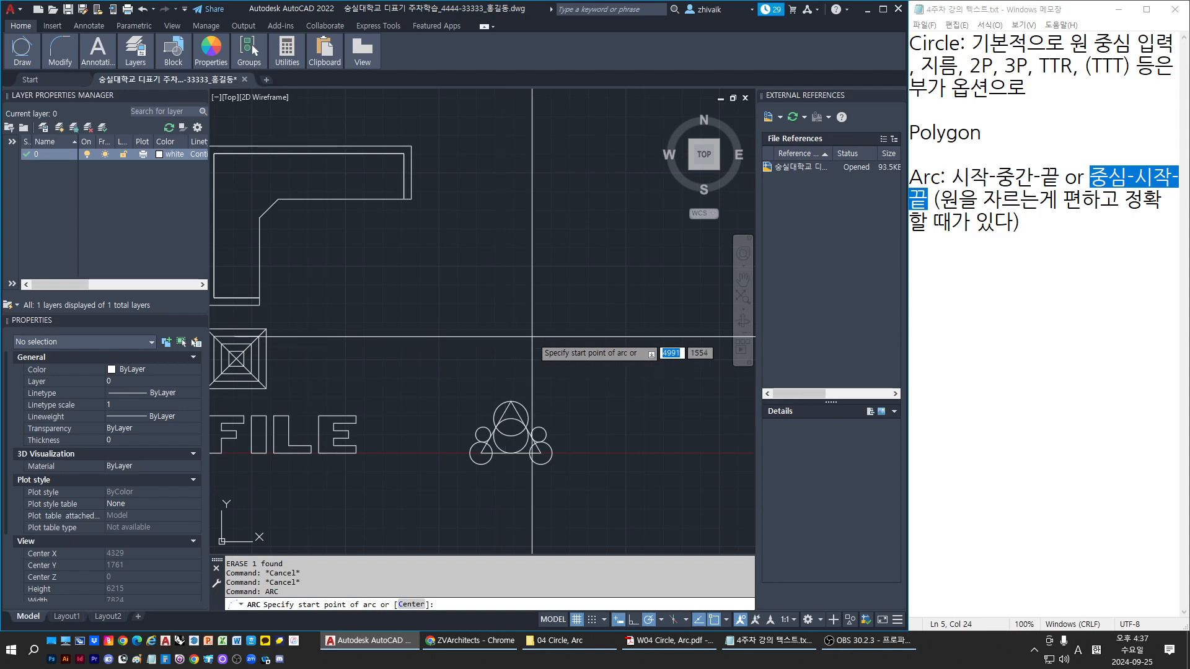
text(c)
key(Return)
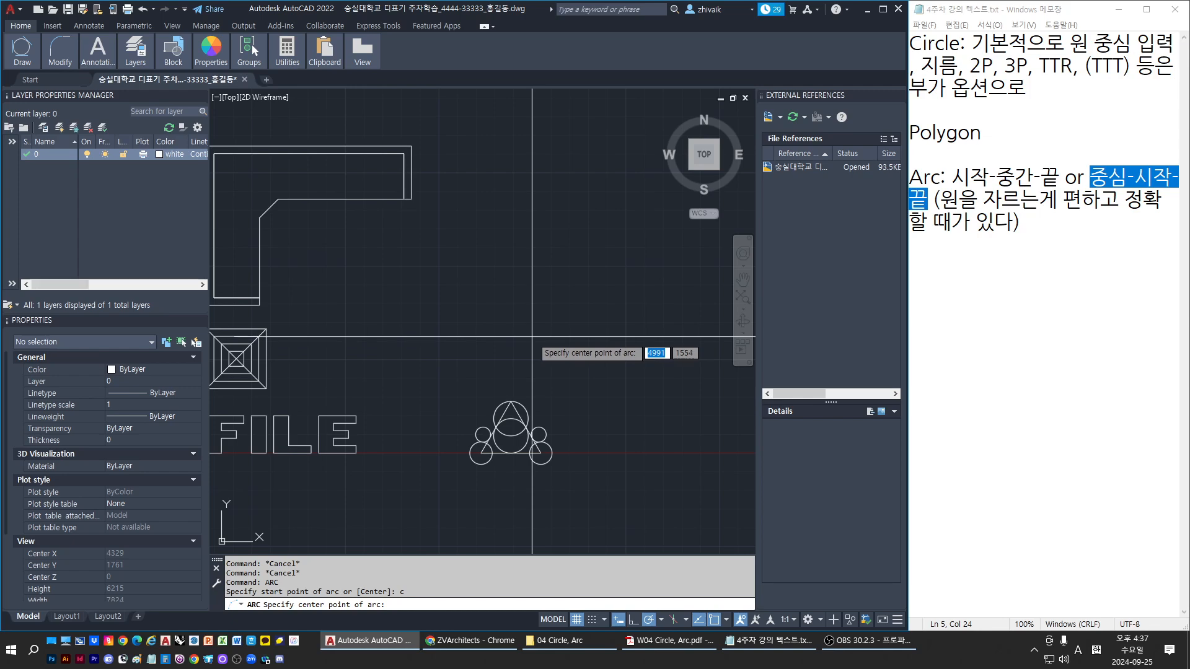
click(538, 300)
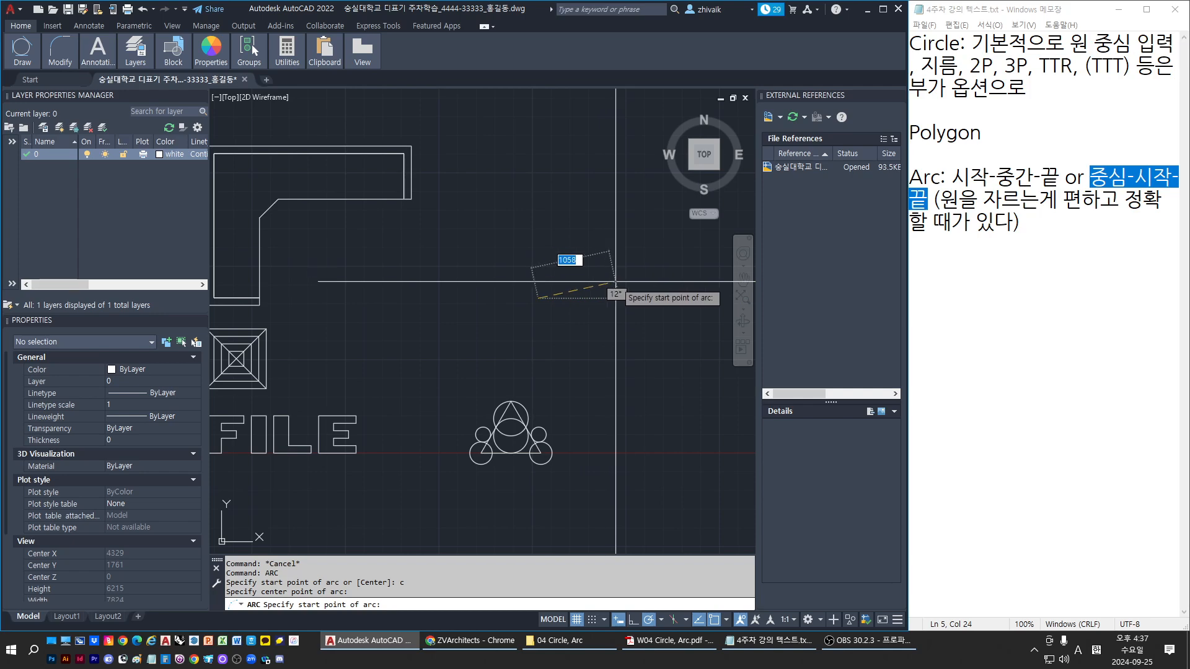
click(616, 281)
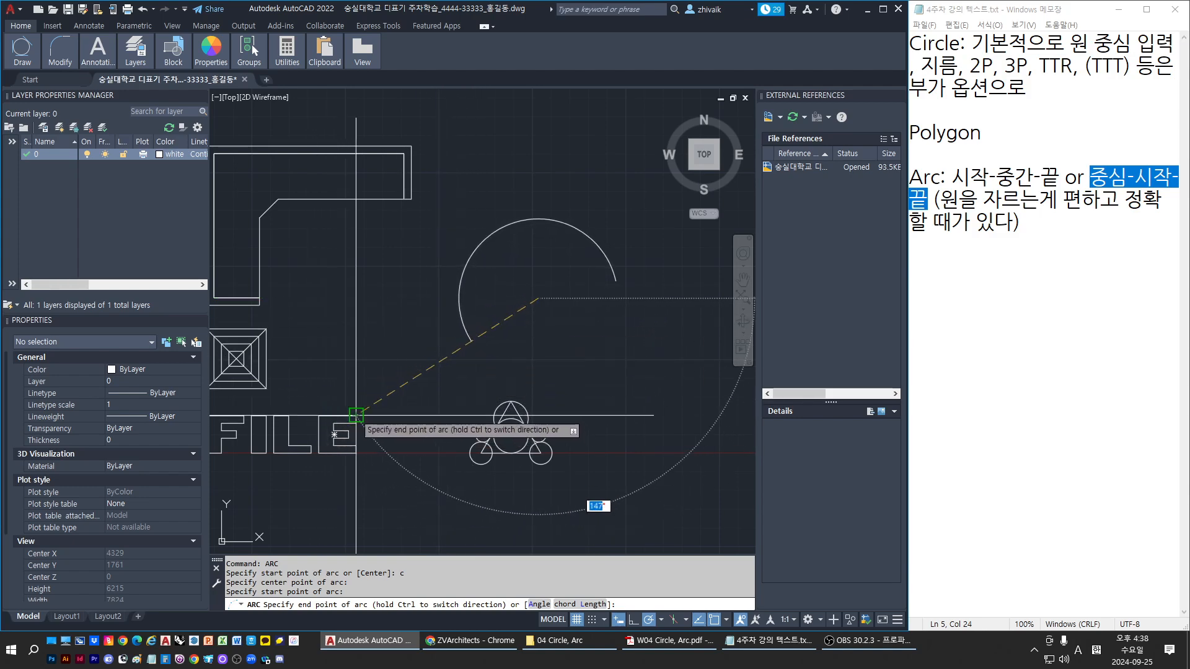
click(356, 453)
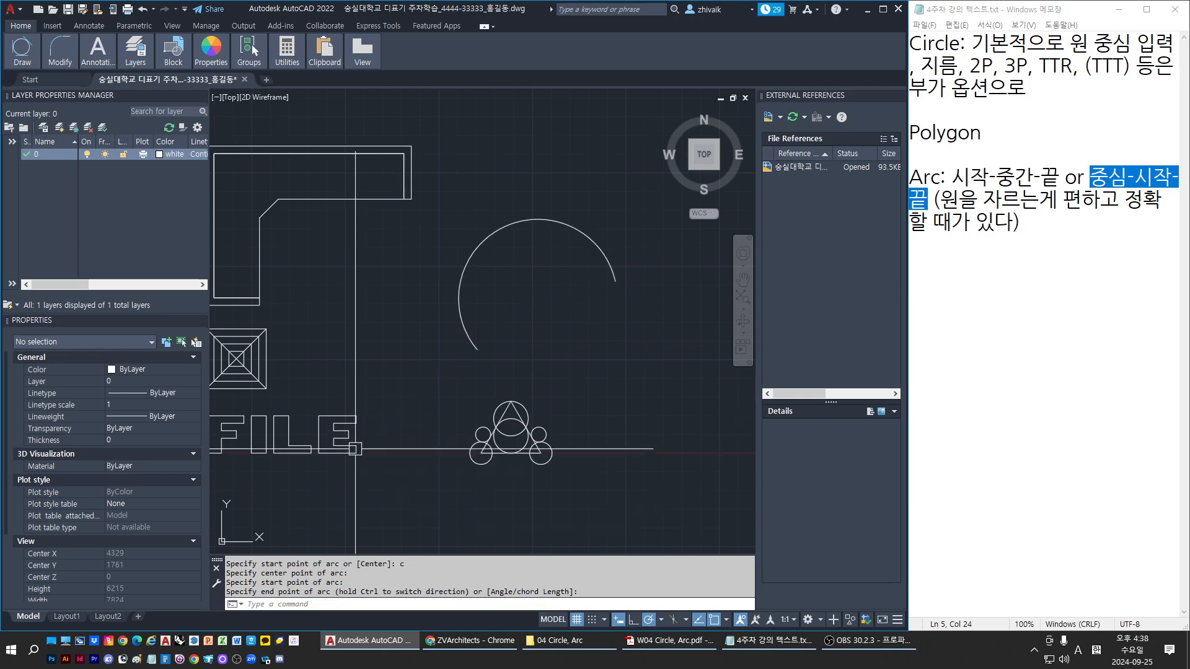
click(476, 344)
key(Escape)
key(Escape)
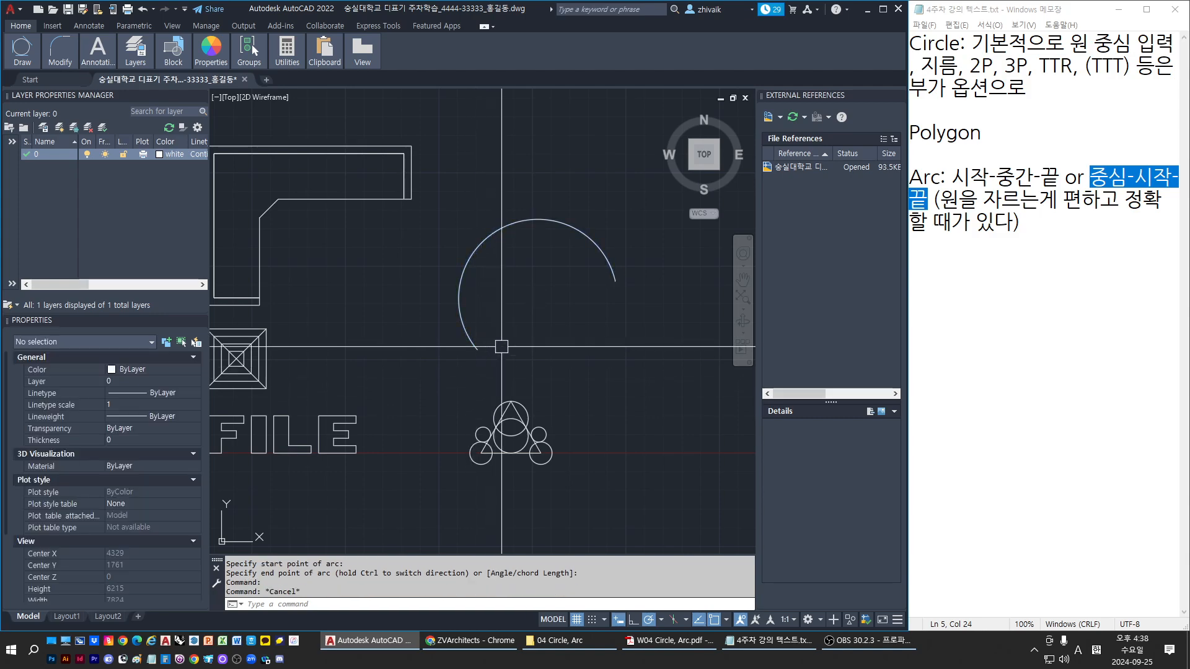
Step: Erase the centre-start-end arc above the triangle-and-circles figure
click(542, 316)
click(471, 230)
text(e)
key(space)
key(Escape)
key(Escape)
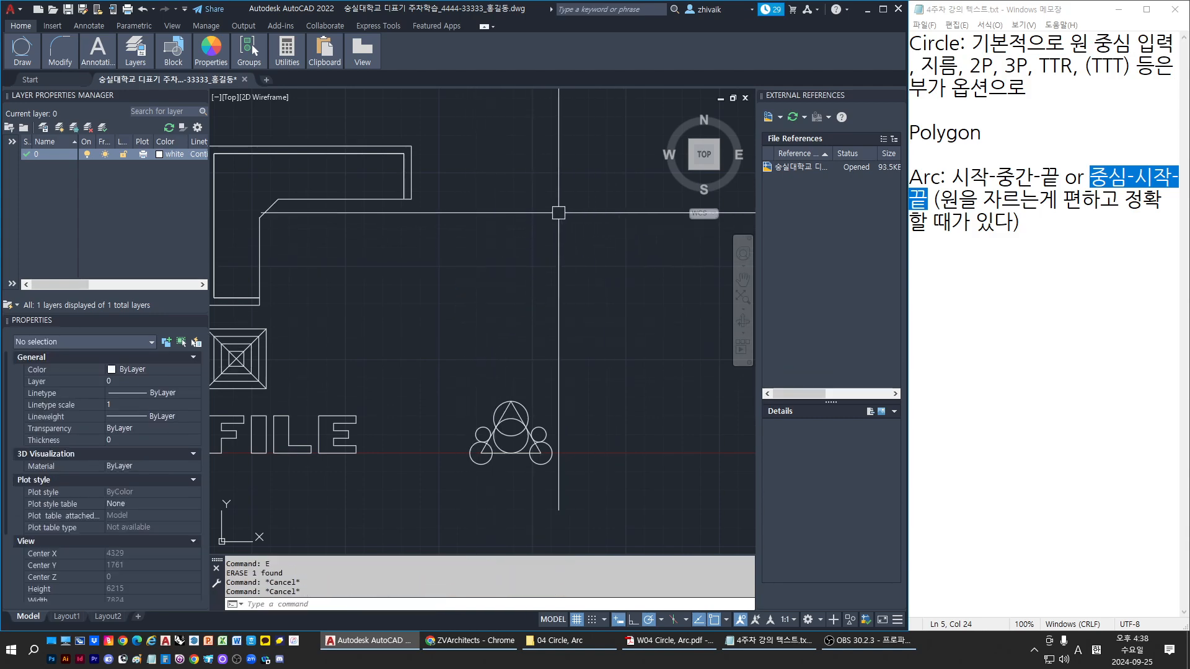
key(Escape)
key(Escape)
Step: Draw a centre-start-end arc above the triangle-and-circles figure, switching its direction to clockwise, and erase it
text(arc)
key(space)
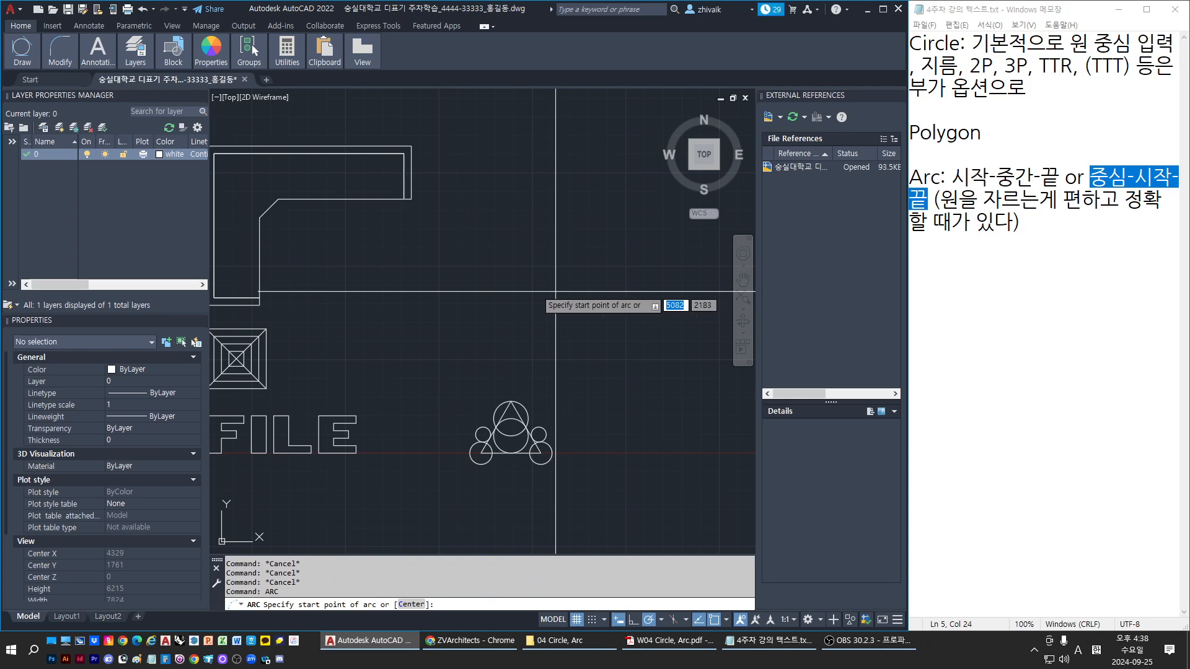
text(c)
key(space)
click(535, 278)
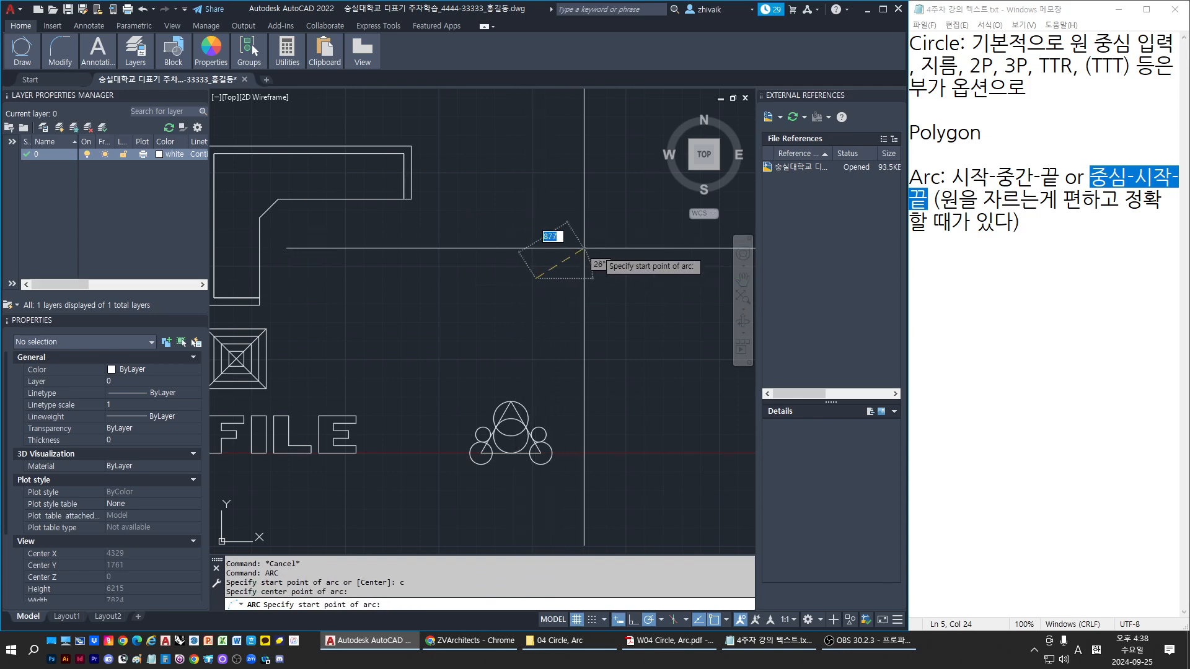
click(592, 253)
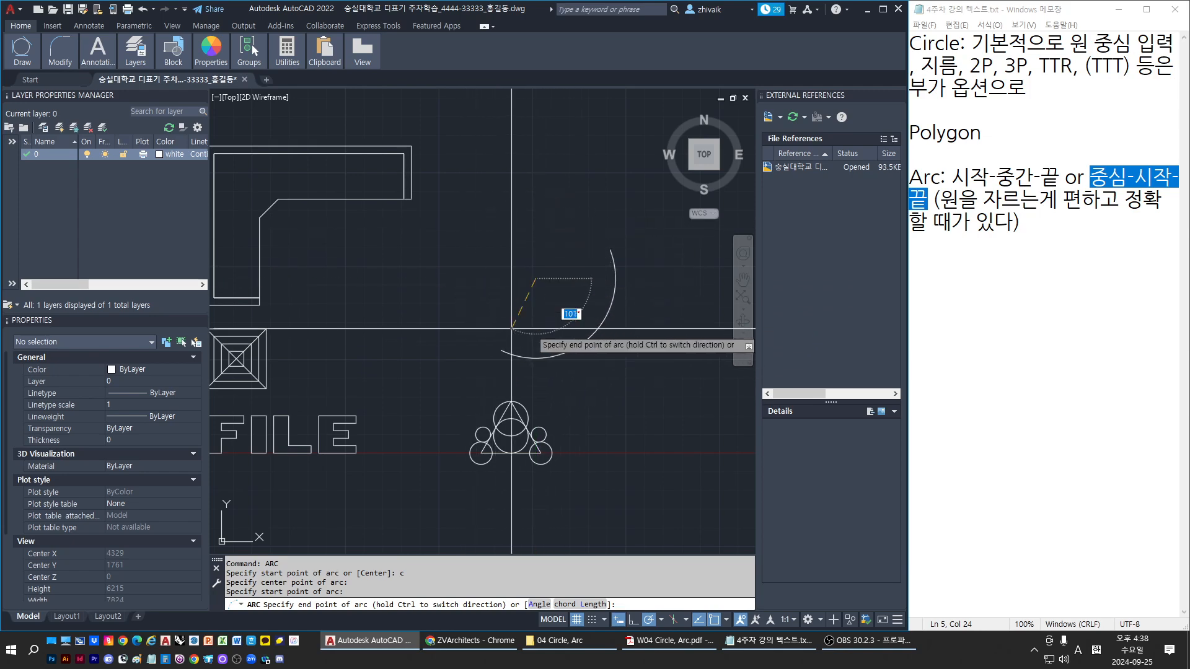
ctrl+click(476, 237)
click(476, 332)
key(Delete)
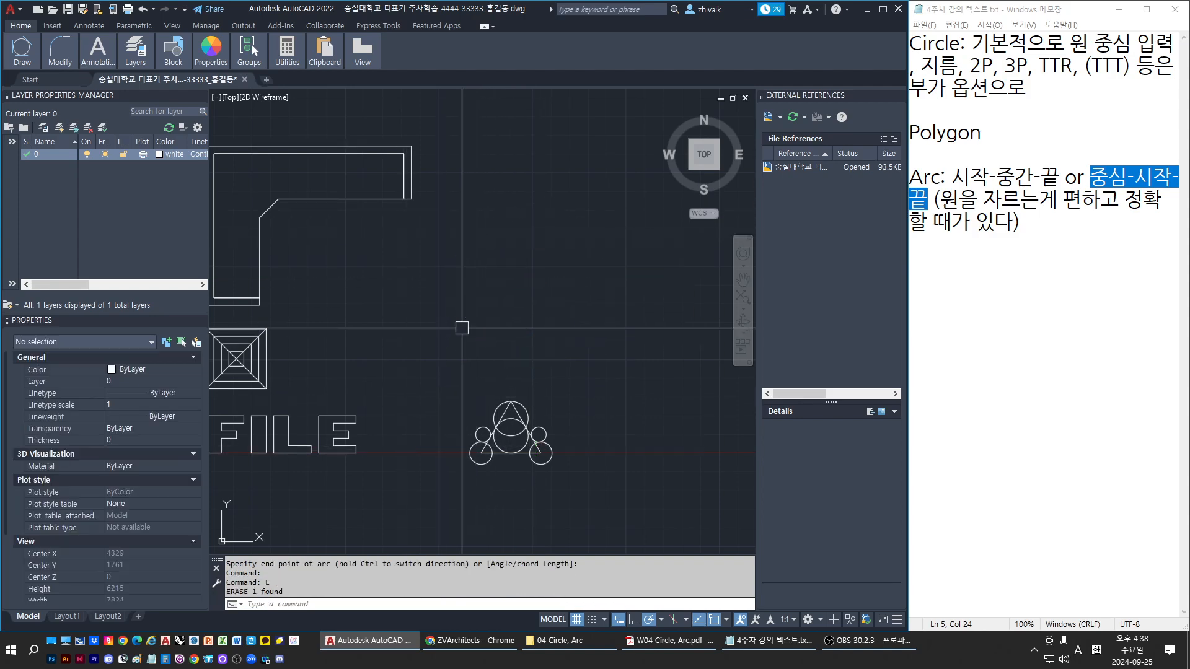
key(Escape)
key(Escape)
key(Escape)
Step: Draw a three-point arc from the L-shape's lower right corner, over its top edge, to its outer upper-left corner
mouse_move(429, 279)
middle_down()
mouse_move(672, 375)
mouse_move(570, 396)
middle_up()
text(arc)
key(Return)
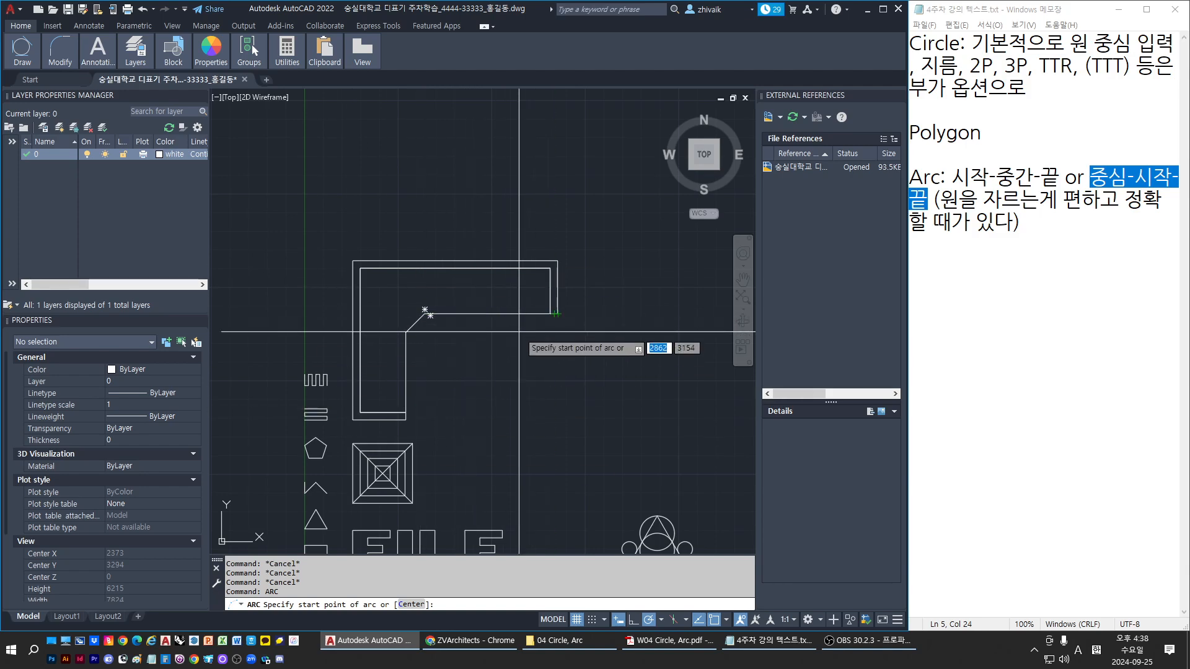
click(557, 313)
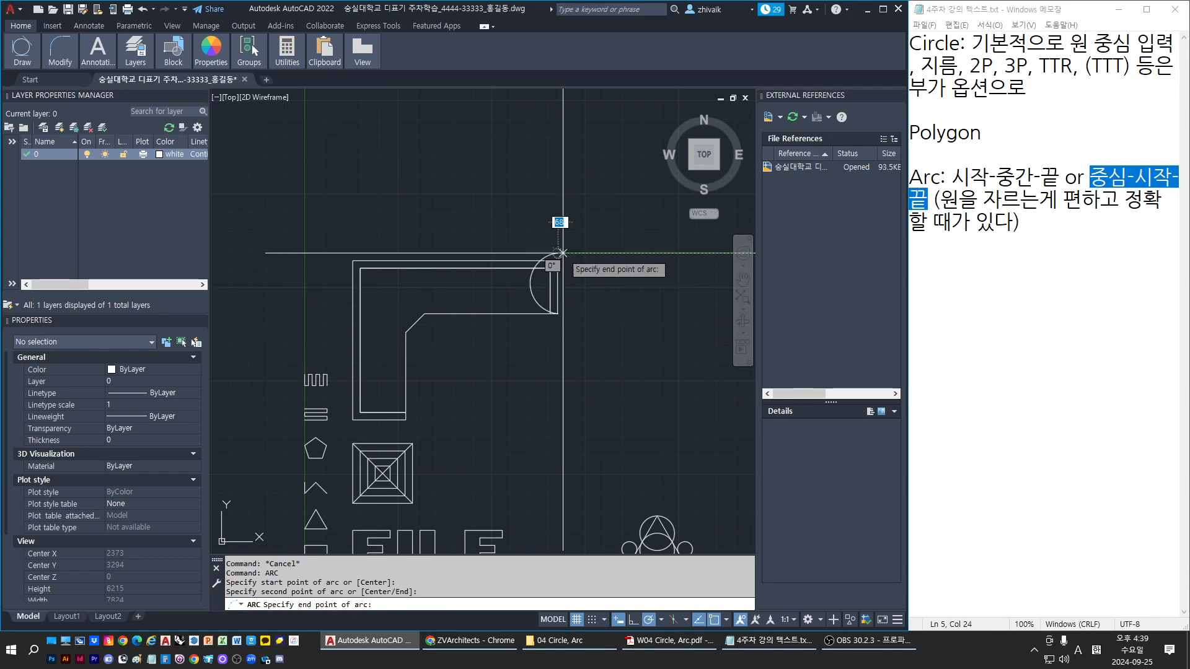
click(456, 178)
click(353, 261)
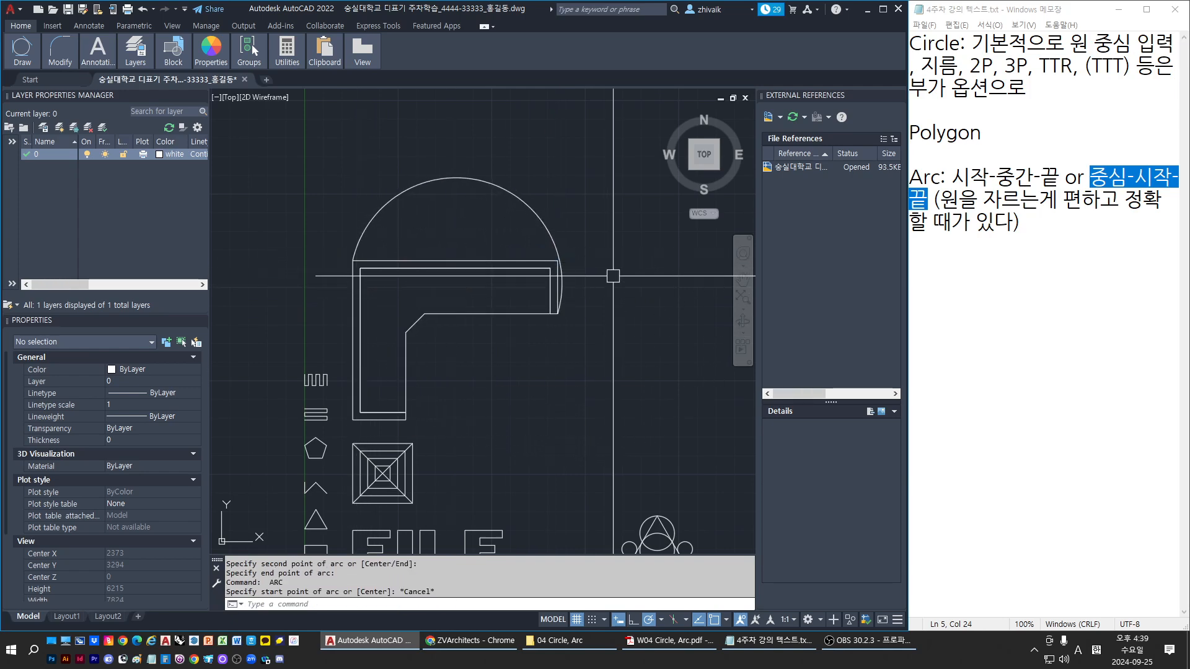
Step: Erase the three-point arc over the L-shape
click(456, 178)
text(e)
key(Return)
key(Escape)
key(Escape)
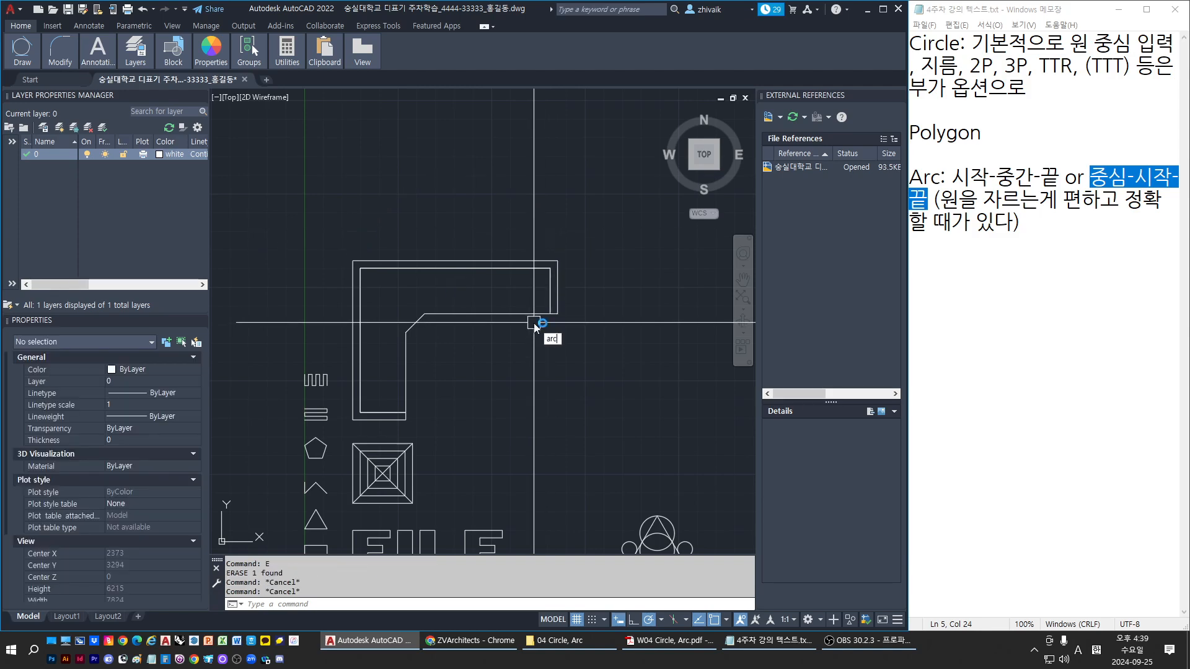
text(arc)
key(Return)
click(456, 260)
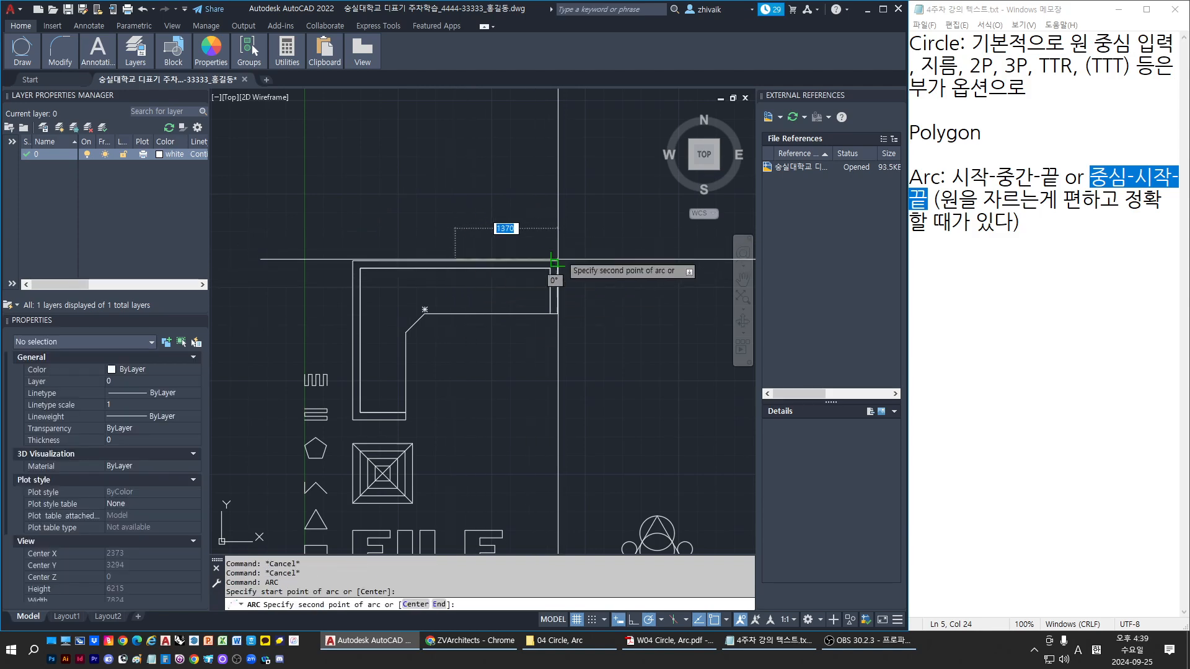
click(558, 260)
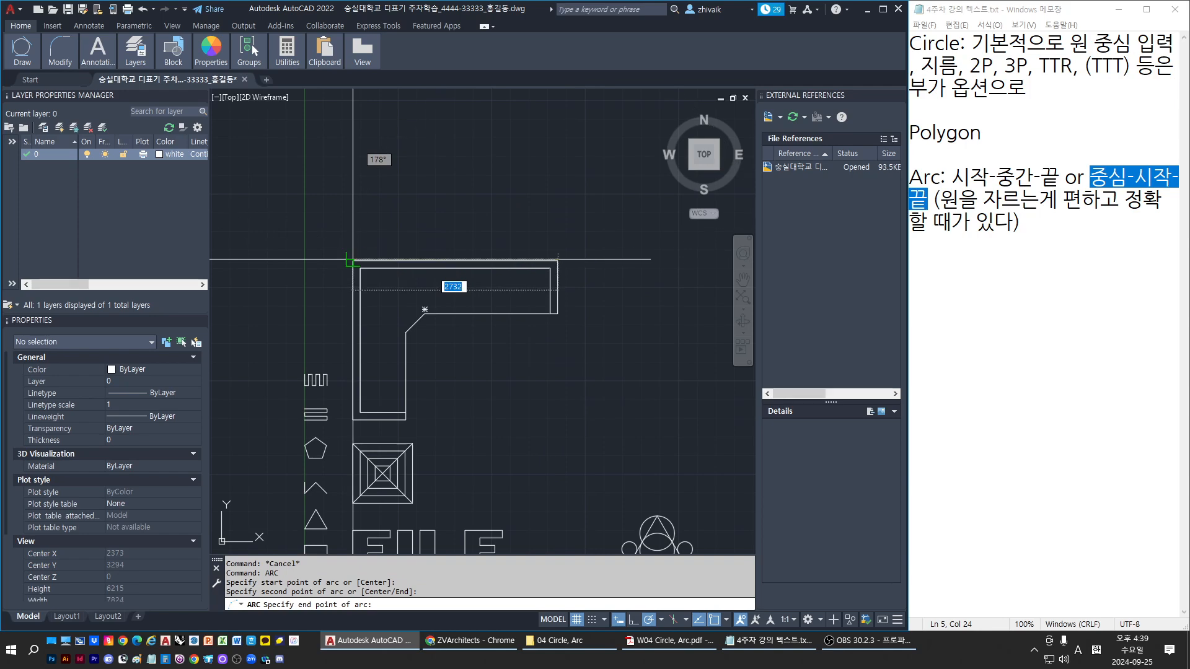
key(Escape)
key(Escape)
key(Escape)
Step: Draw a semicircular arc centred on the midpoint of the L-shape's outer top edge, from its upper-right to its upper-left corner
text(arc)
key(Return)
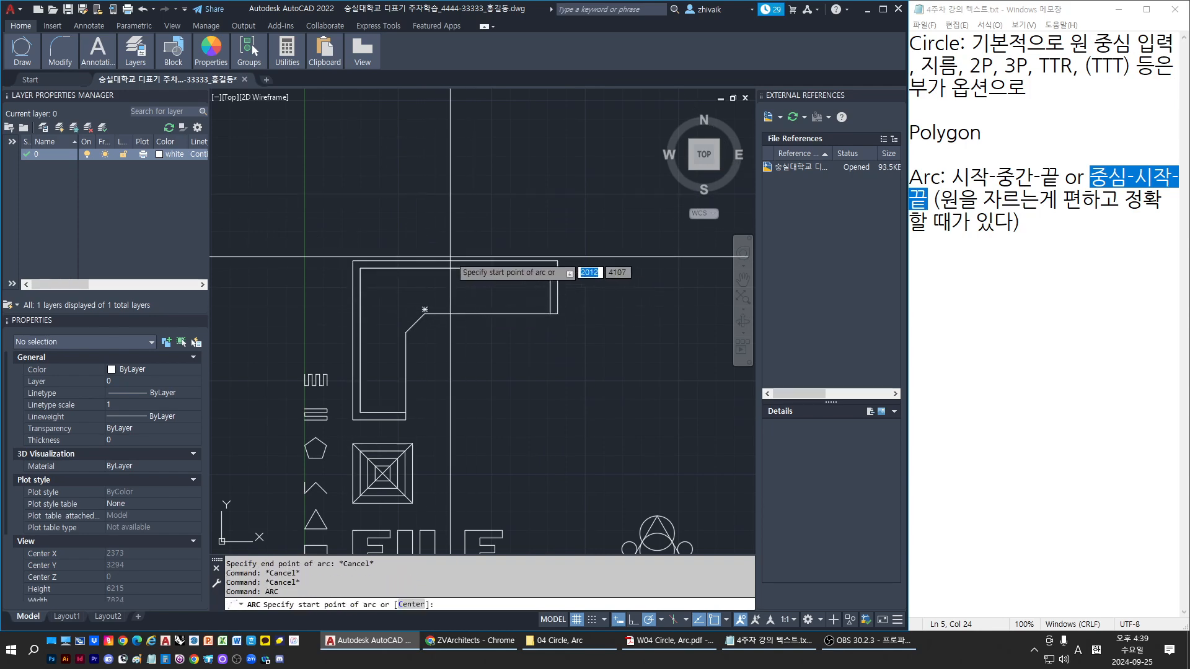
text(c)
key(Return)
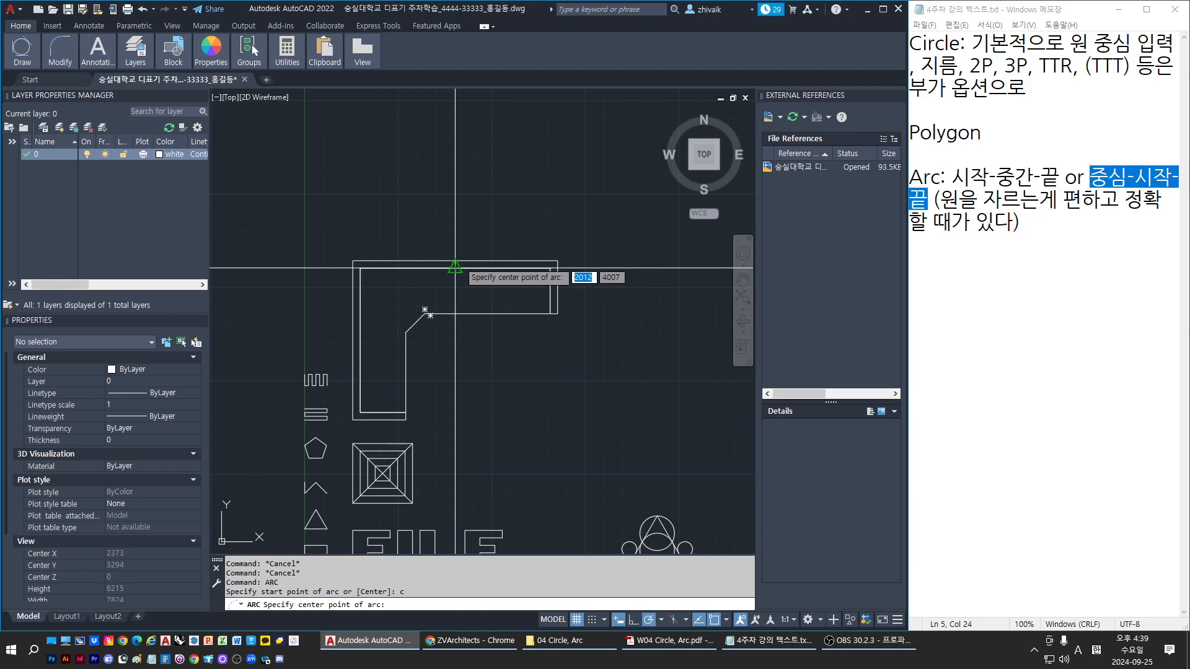
click(455, 260)
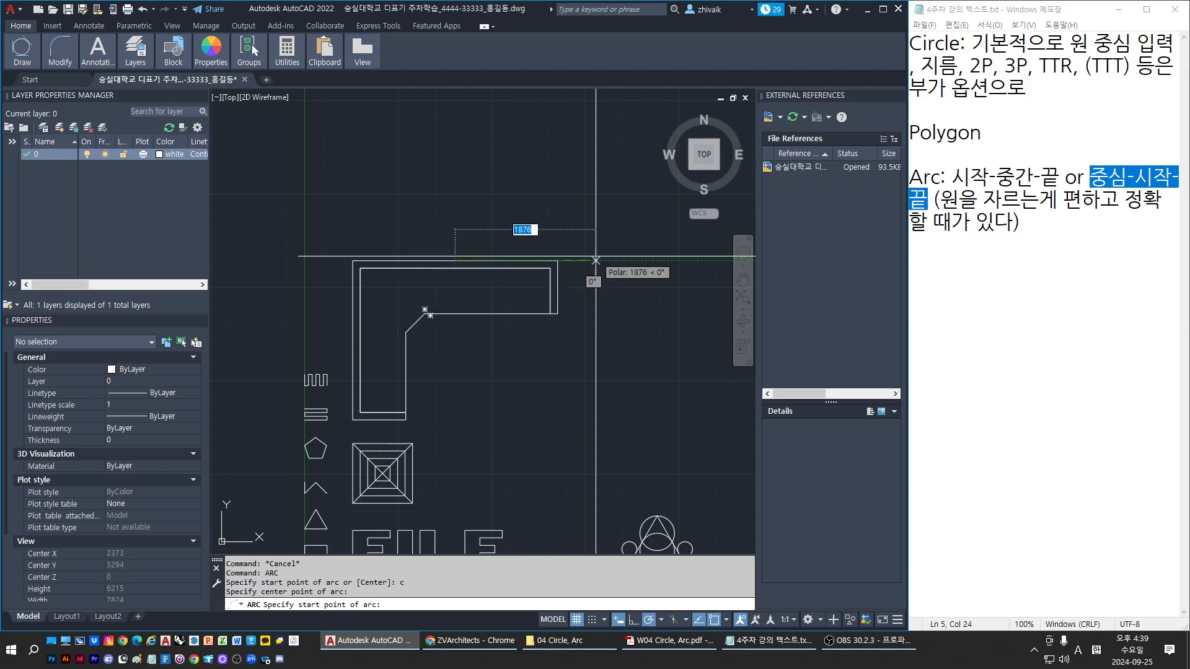
click(558, 261)
click(352, 240)
key(Return)
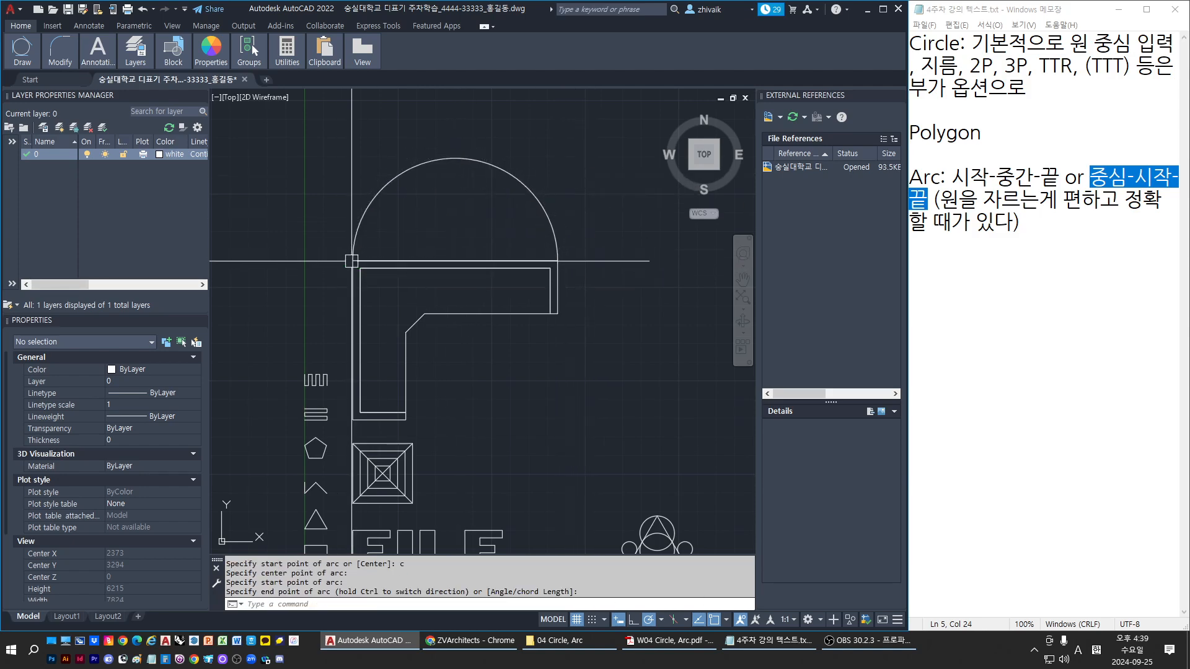
Step: Erase the semicircular arc above the L-shape's top edge
key(Escape)
key(Escape)
click(556, 247)
text(e)
key(Return)
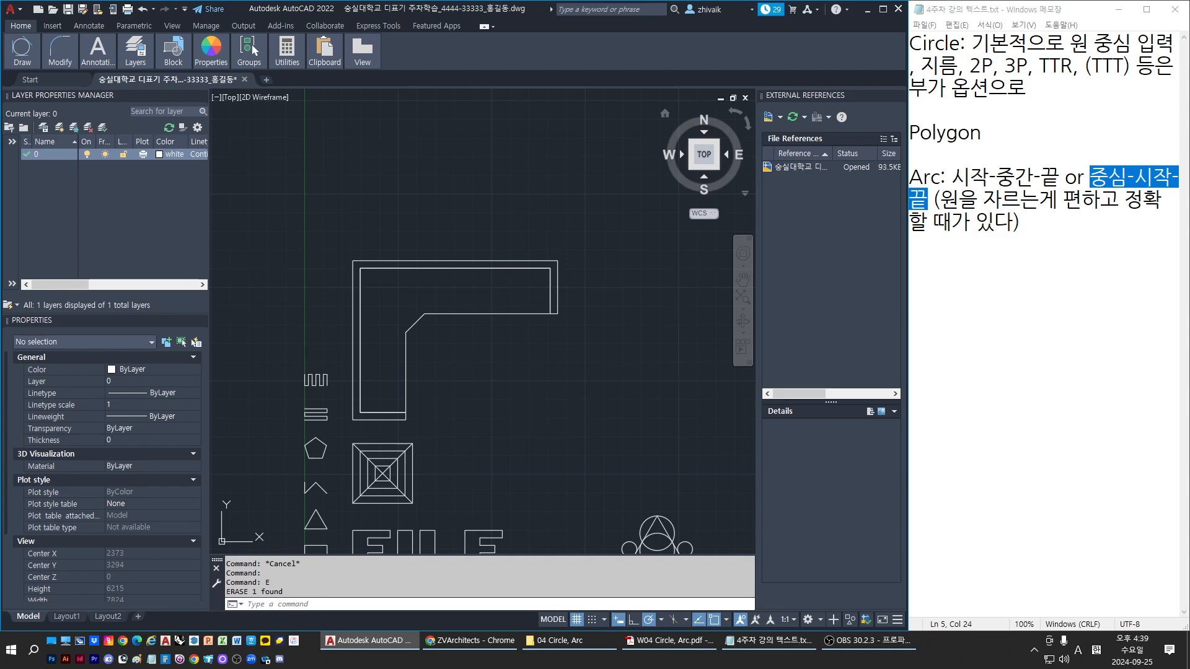
Step: Switch to W04 Circle, Arc.pdf in Adobe Acrobat and examine the dimensions on the two Arc exercise pages
key(alt+Tab)
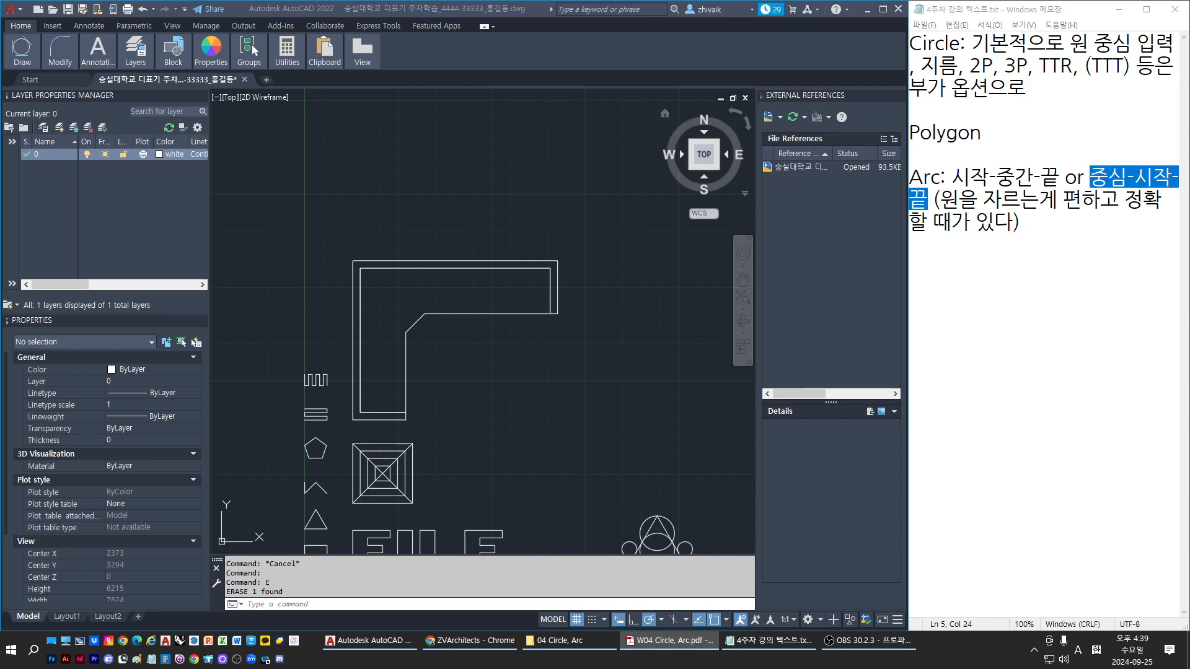
key(alt+Tab)
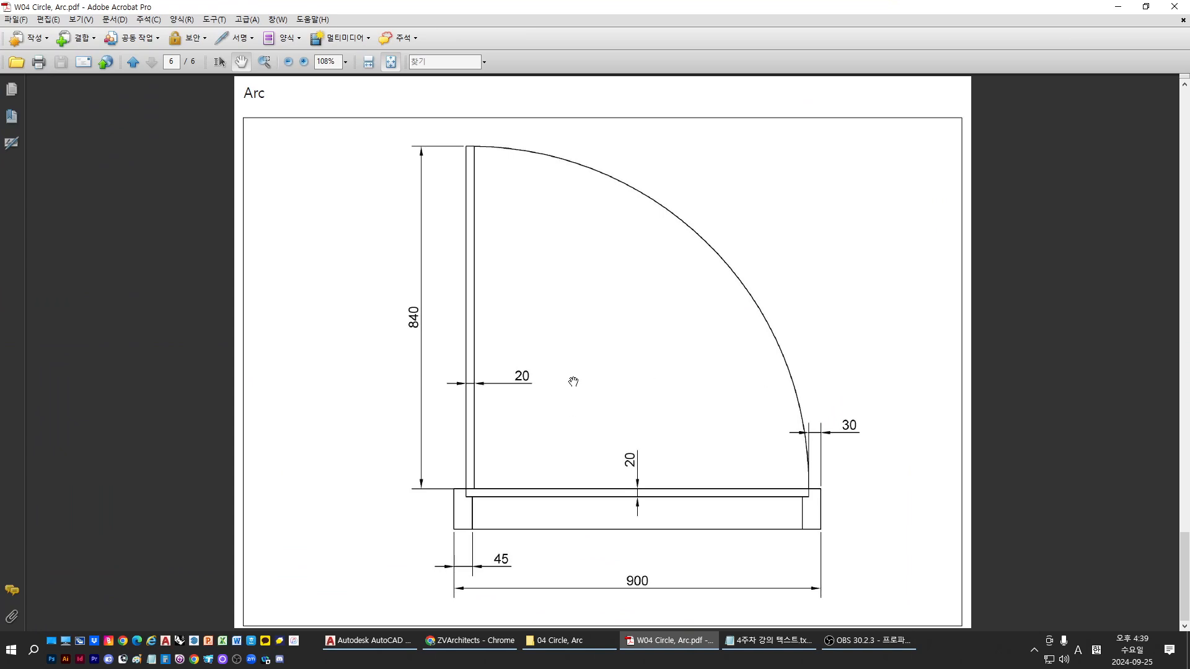
scroll(542, 404, up, 1)
scroll(537, 406, down, 1)
scroll(537, 406, up, 1)
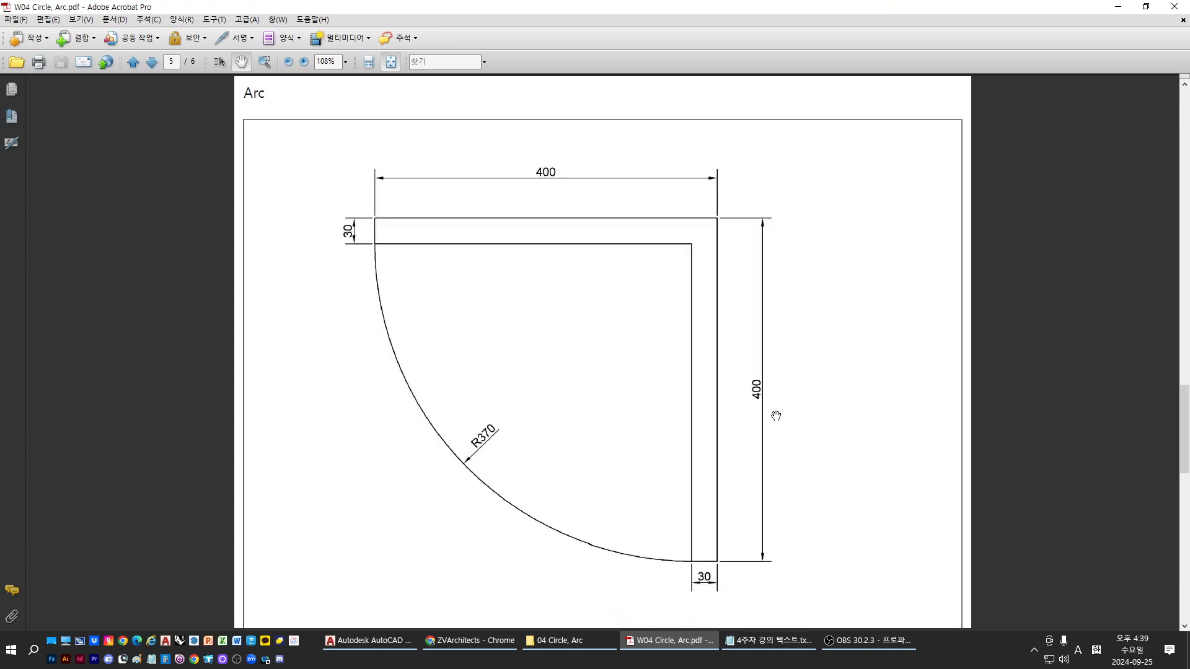
scroll(561, 394, up, 1)
scroll(545, 397, down, 1)
scroll(545, 406, down, 1)
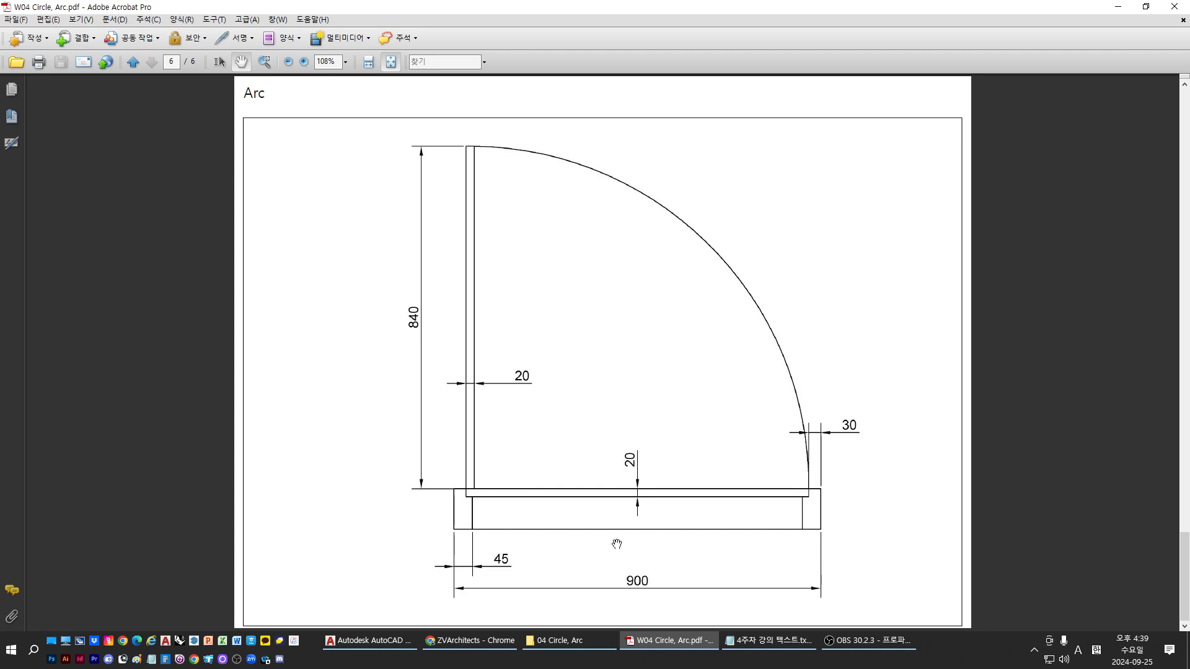
drag(620, 6, 620, 0)
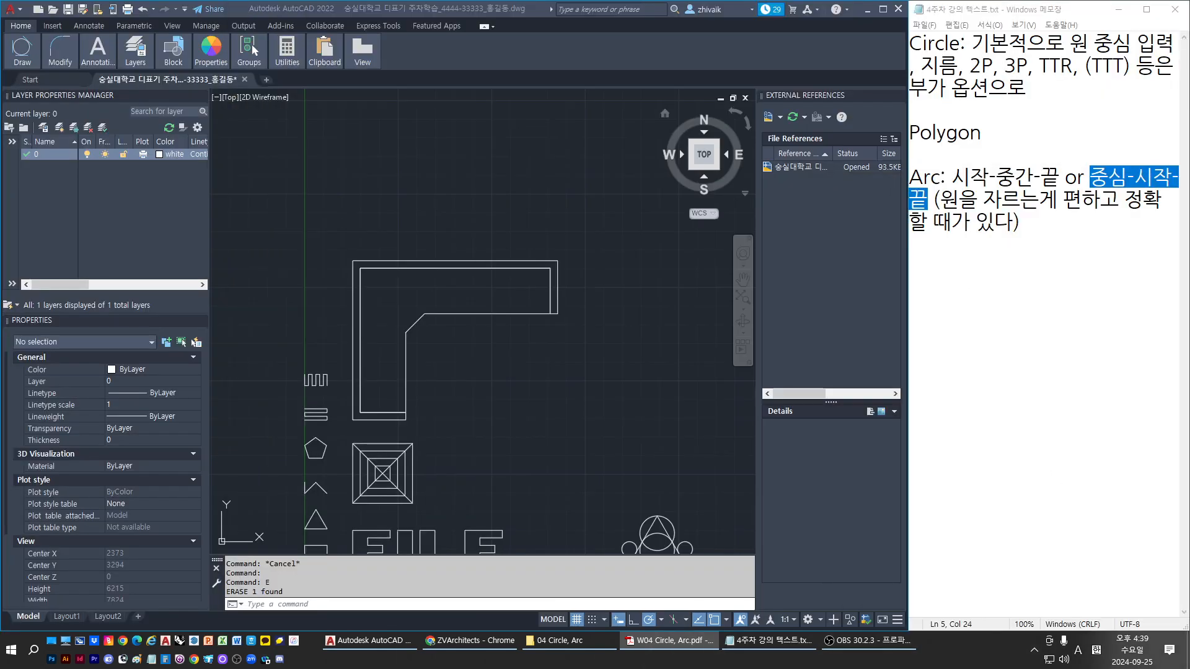
Step: Return to AutoCAD and draw a vertical guide polyline upward from the left corner of the triangle-and-circles figure
click(635, 444)
key(Escape)
key(Escape)
middle_drag(580, 423, 420, 320)
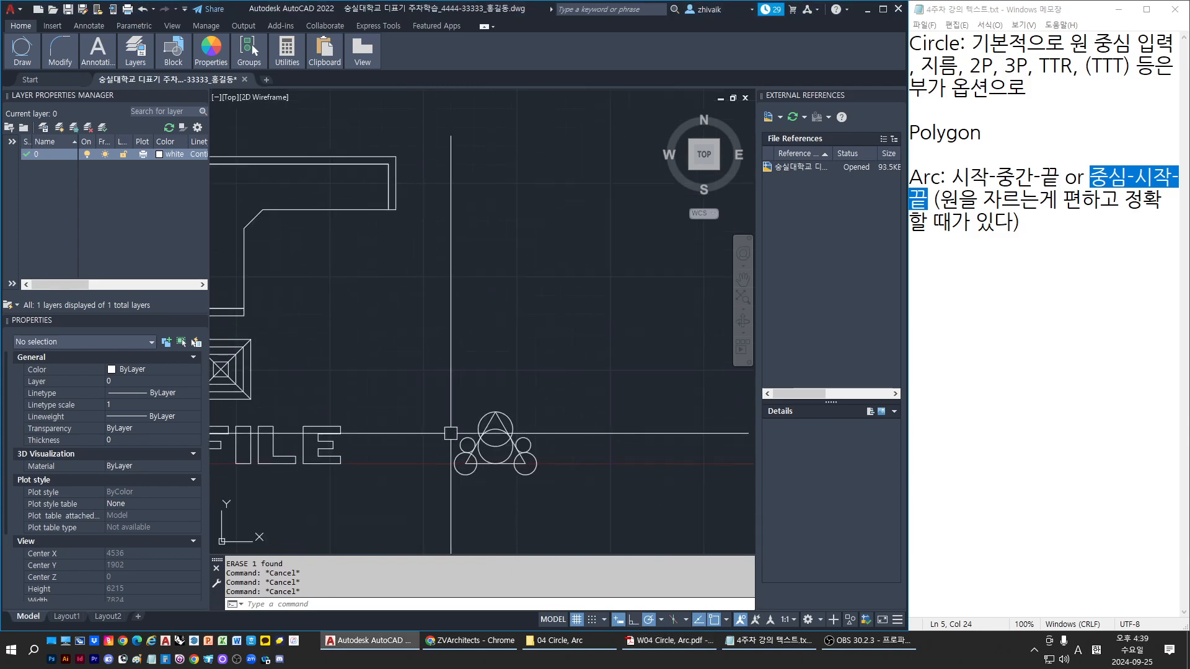
text(l)
key(Return)
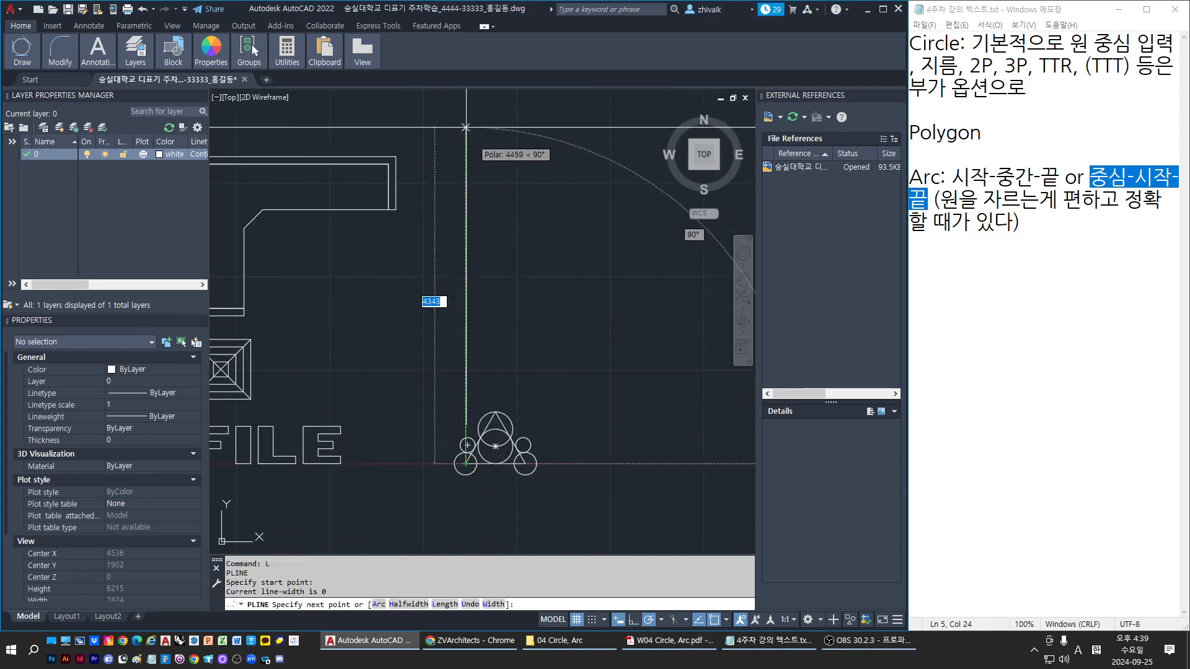
key(Escape)
key(Escape)
key(Escape)
key(Escape)
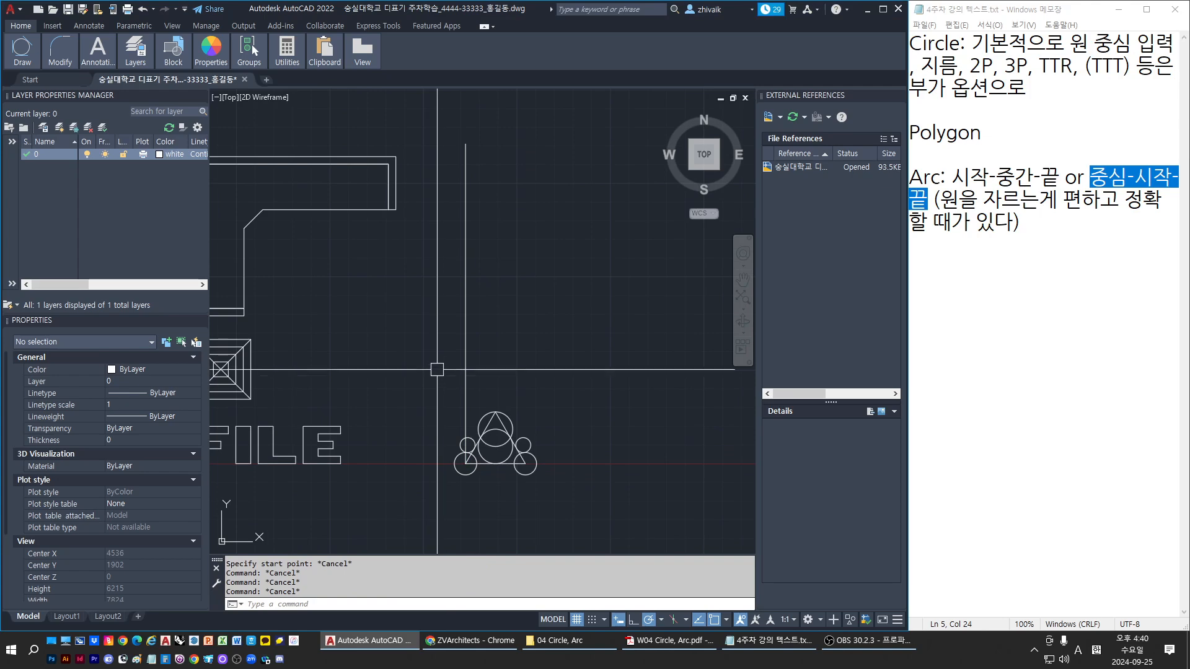
Step: Start a polyline on the vertical guide above the triangle-and-circles figure and draw its first segment 45 to the right
text(l)
key(Return)
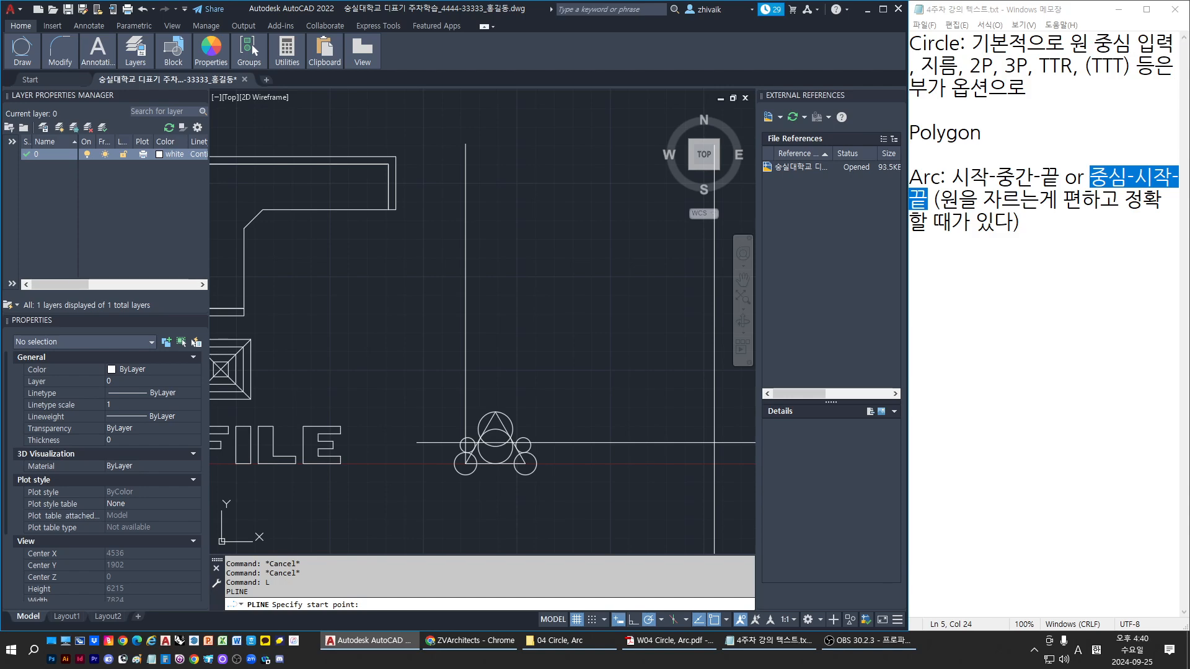
drag(1189, 175, 1022, 0)
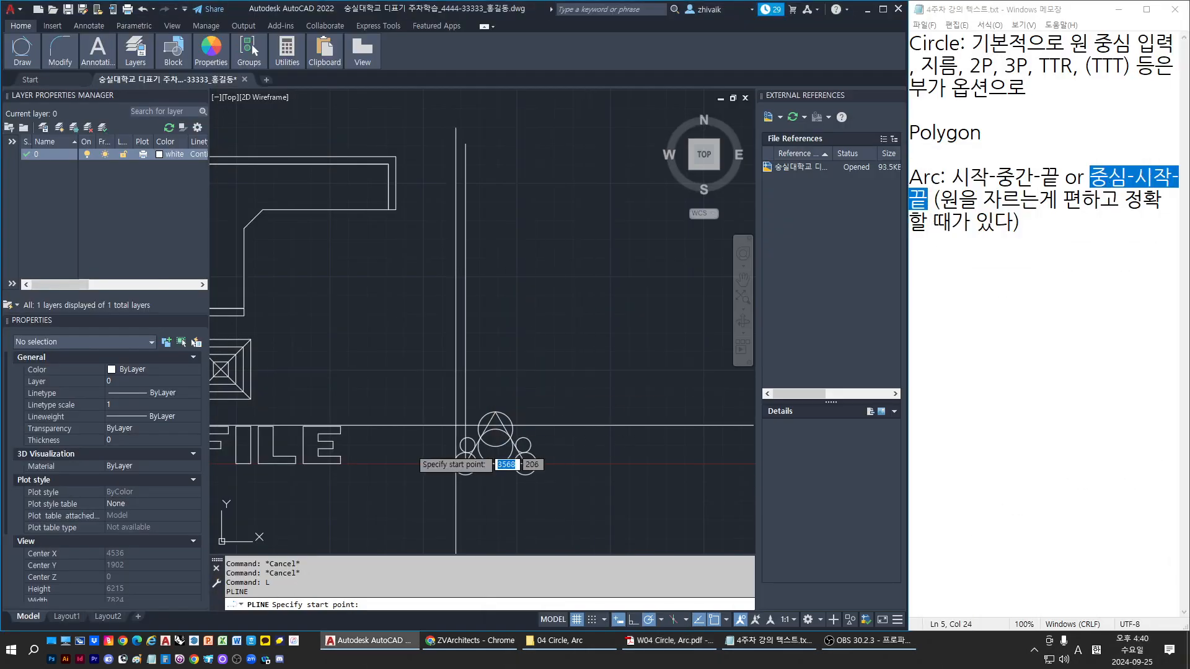
scroll(419, 437, up, 2)
click(494, 225)
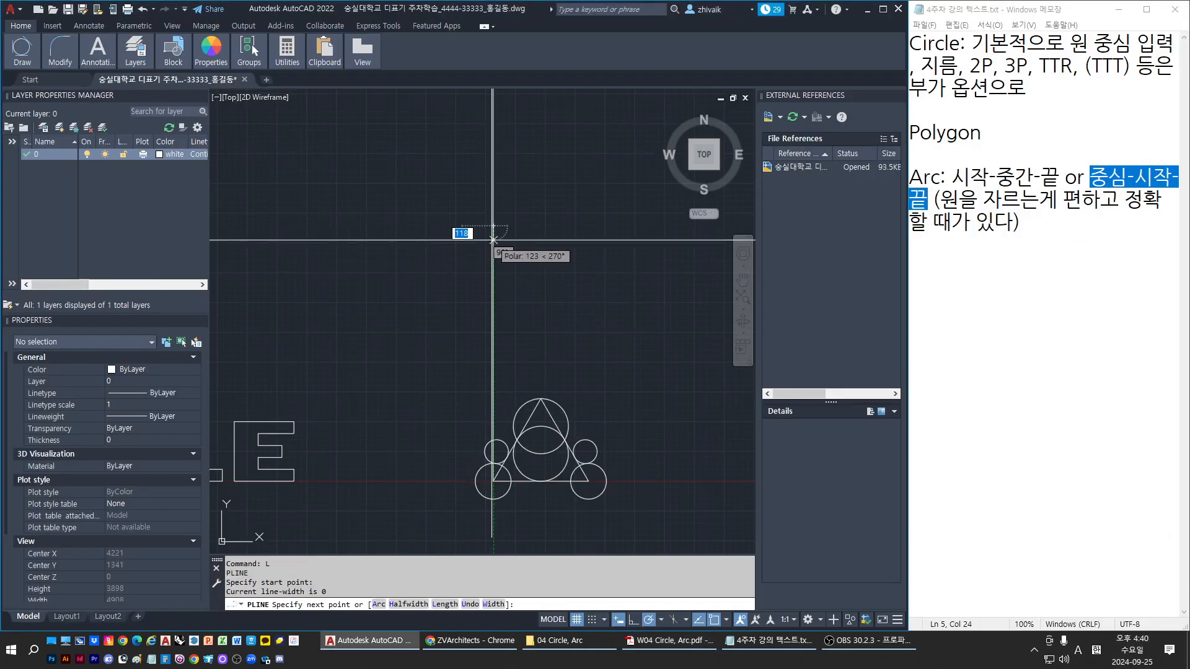
mouse_move(471, 245)
middle_down()
mouse_move(490, 252)
mouse_move(478, 260)
mouse_move(494, 305)
middle_up()
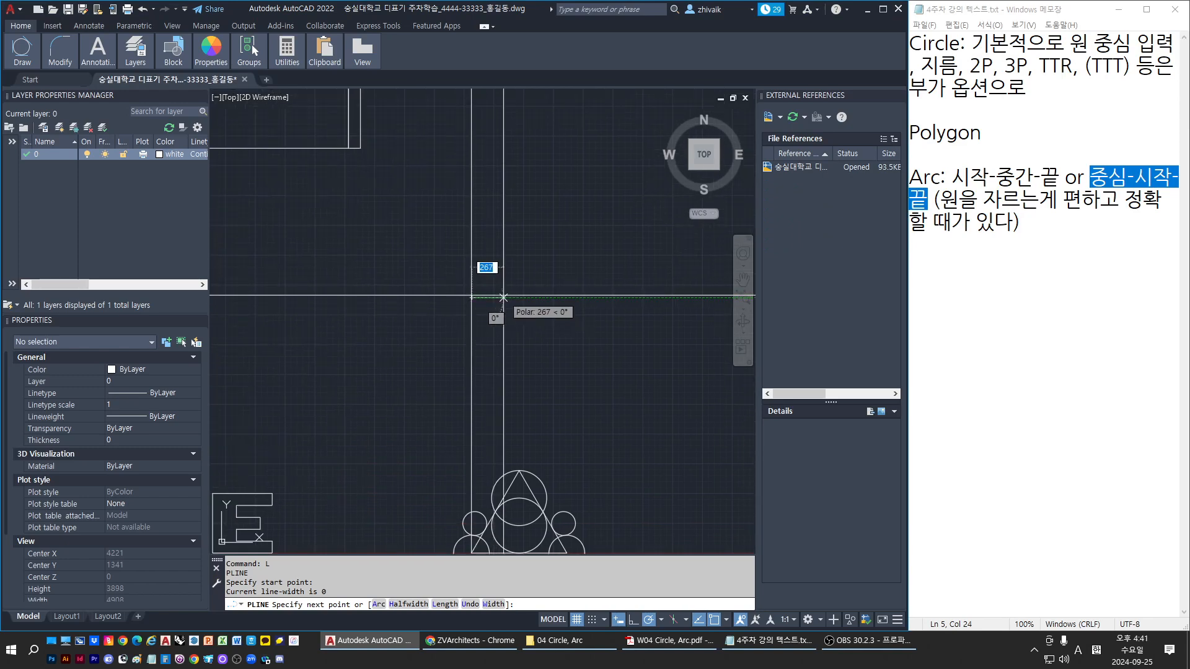
text(45)
key(Return)
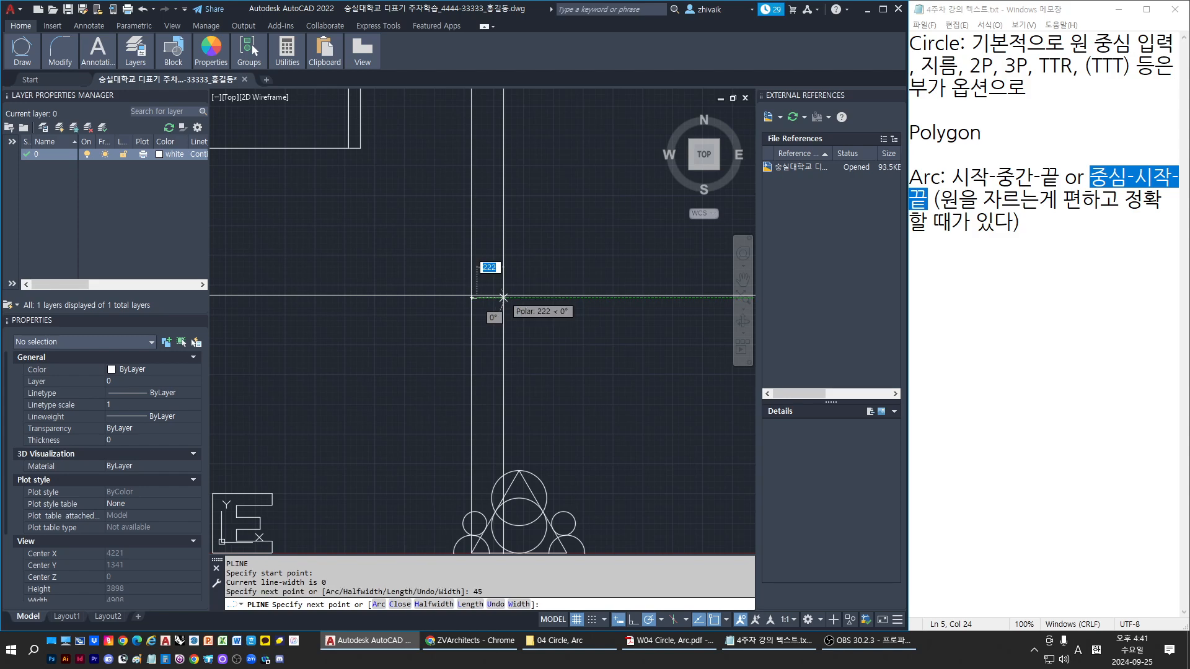
Step: Complete the notched frame profile with segments 100 up, 20 left and 20 up, back to the guide, and close it
mouse_move(503, 297)
middle_down()
mouse_move(468, 310)
mouse_move(468, 296)
mouse_move(467, 360)
middle_up()
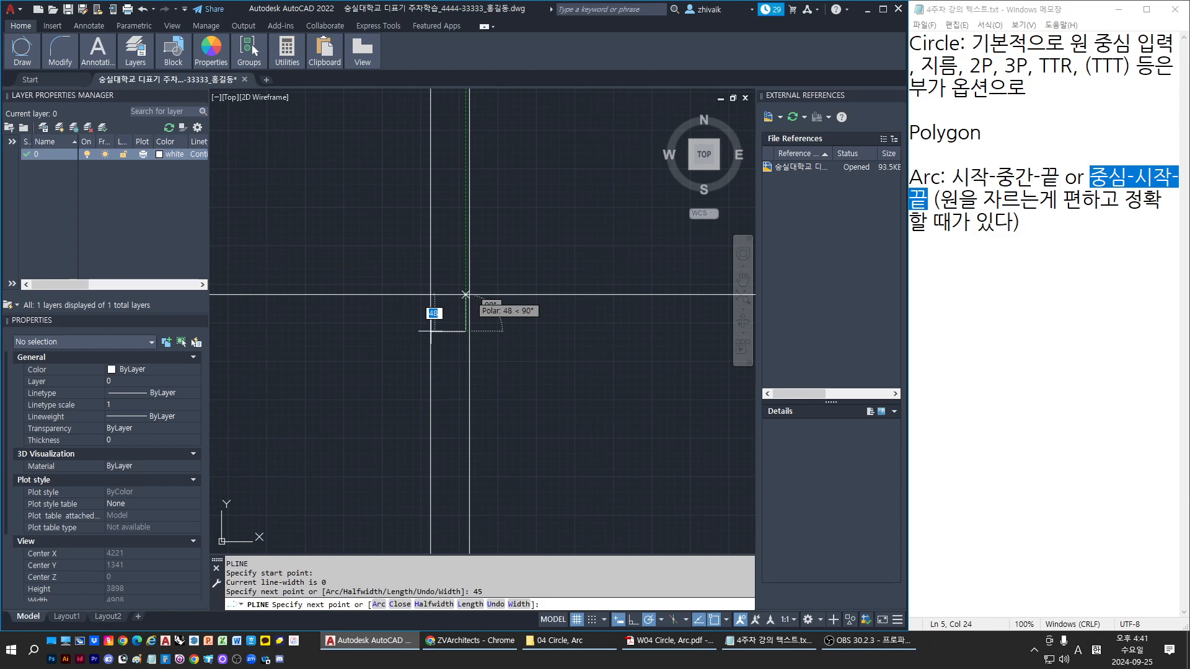
key(Return)
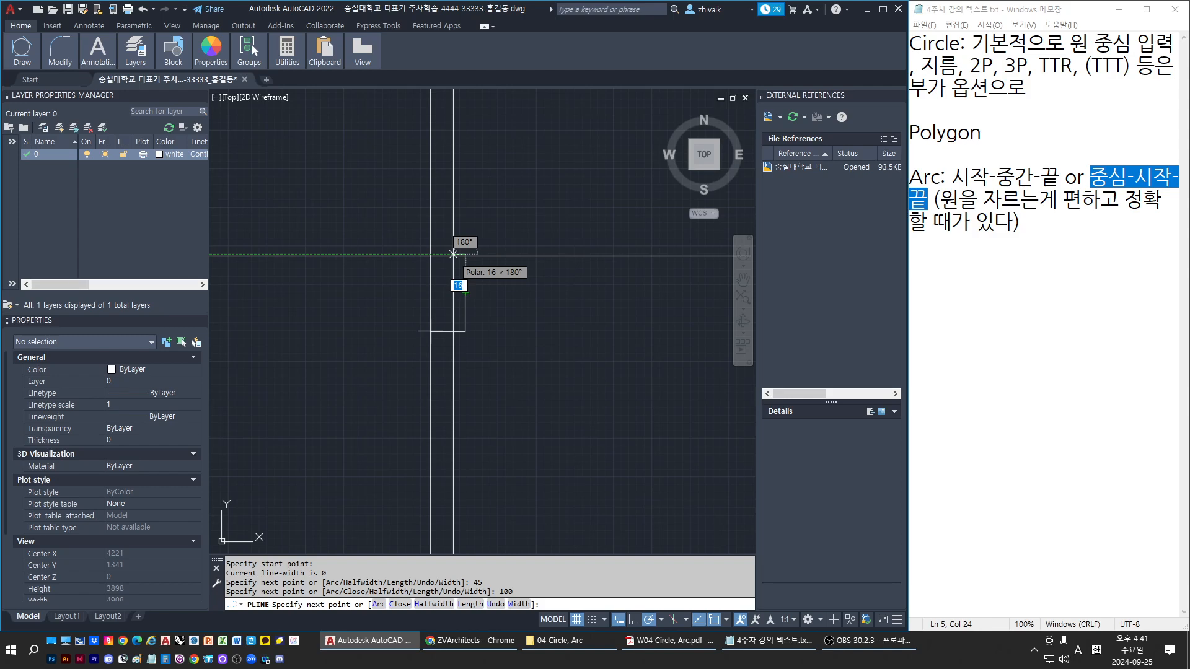
text(20)
key(Return)
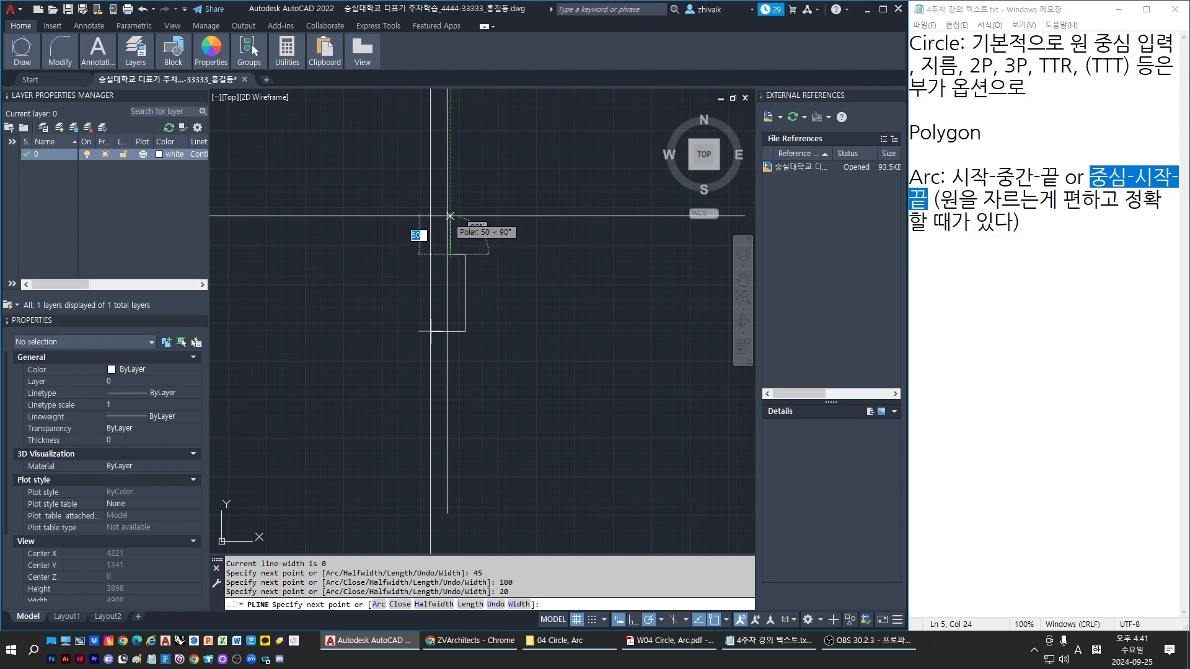
text(20)
key(Return)
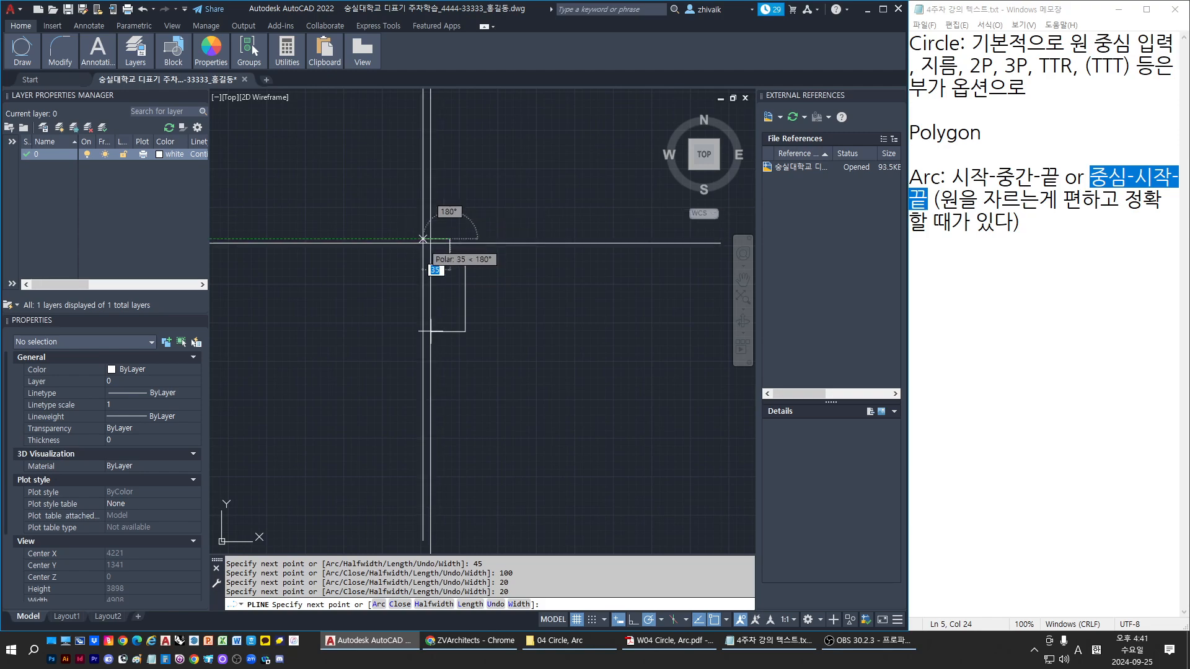
key(Return)
key(Escape)
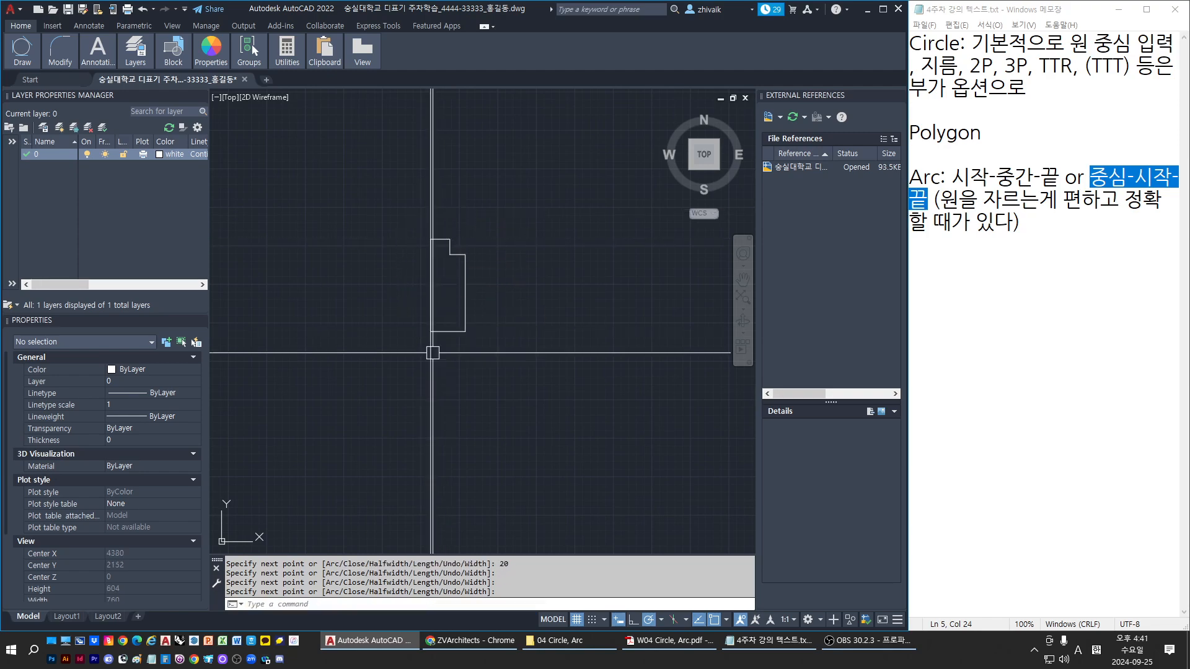
Step: Erase the vertical guide line running through the frame profile
click(461, 391)
key(Escape)
scroll(341, 446, down, 4)
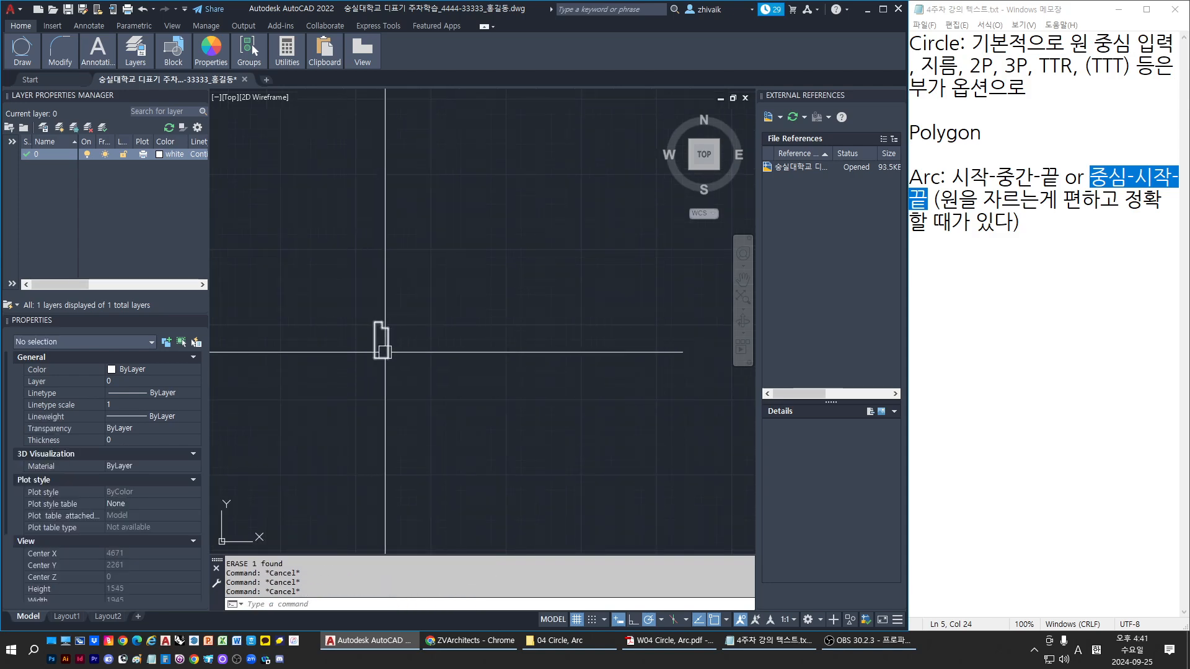
Step: Start a polyline at the inner corner of the frame's notch and draw a horizontal segment 840 to the right
middle_drag(430, 409, 404, 428)
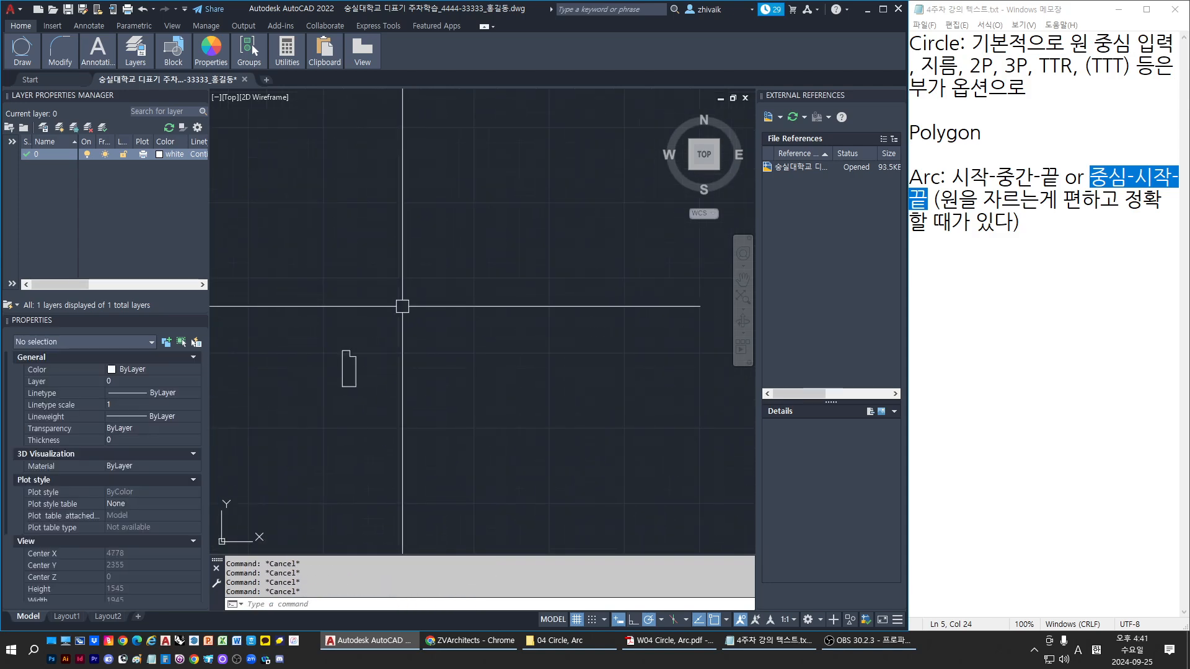
middle_drag(398, 232, 345, 325)
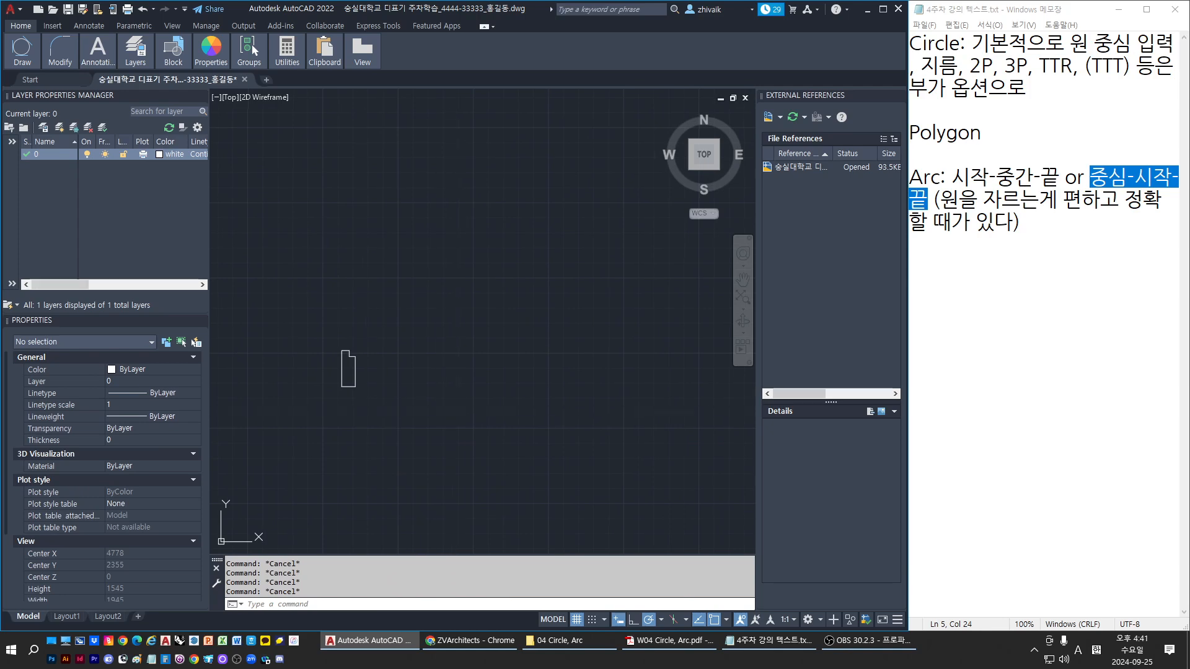
mouse_move(459, 409)
middle_down()
mouse_move(425, 413)
mouse_move(438, 393)
middle_up()
mouse_move(359, 344)
middle_down()
mouse_move(367, 371)
mouse_move(392, 382)
middle_up()
scroll(386, 396, up, 2)
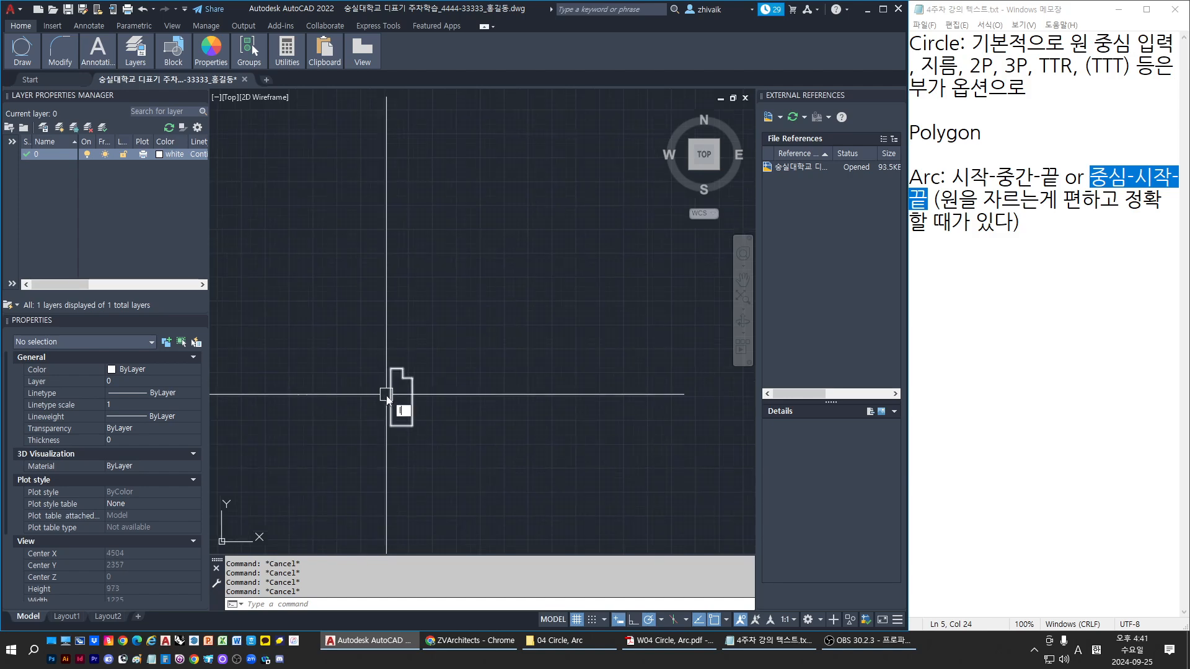
text(L)
key(Return)
click(403, 377)
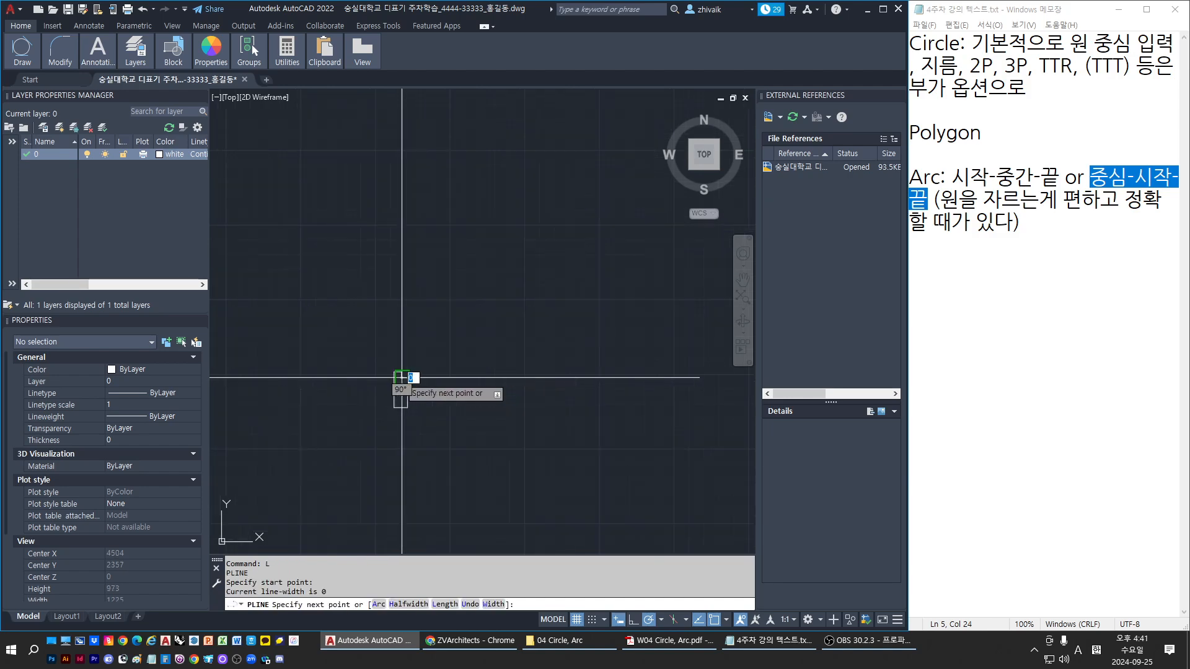
scroll(403, 377, down, 1)
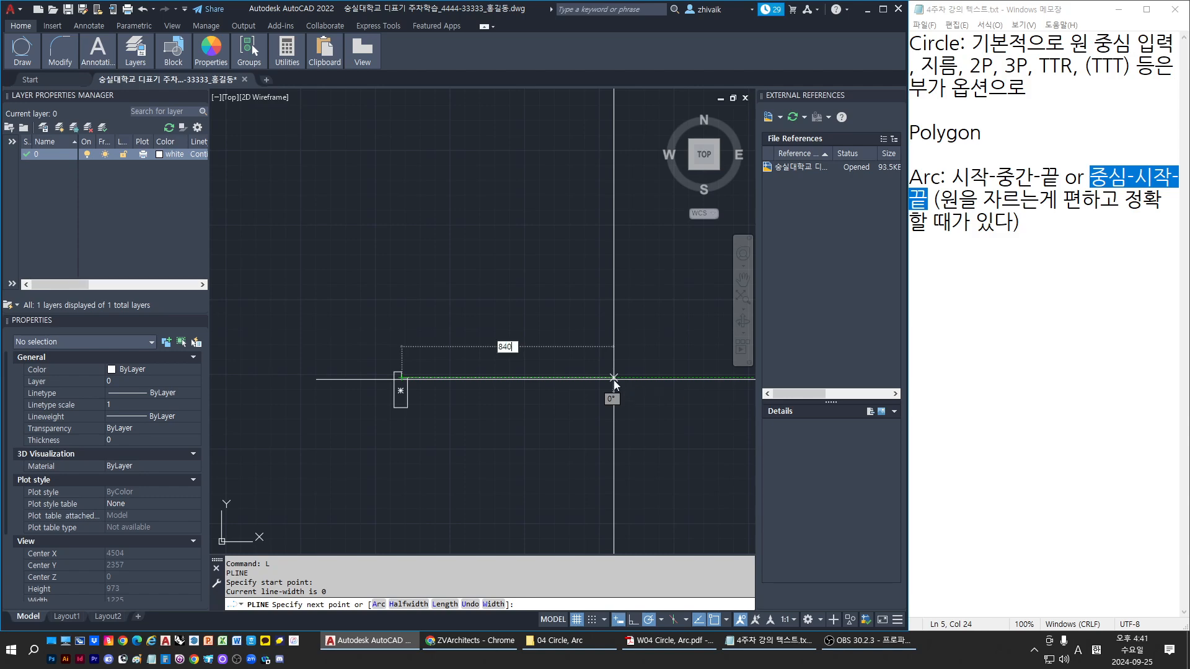
text(840)
key(Return)
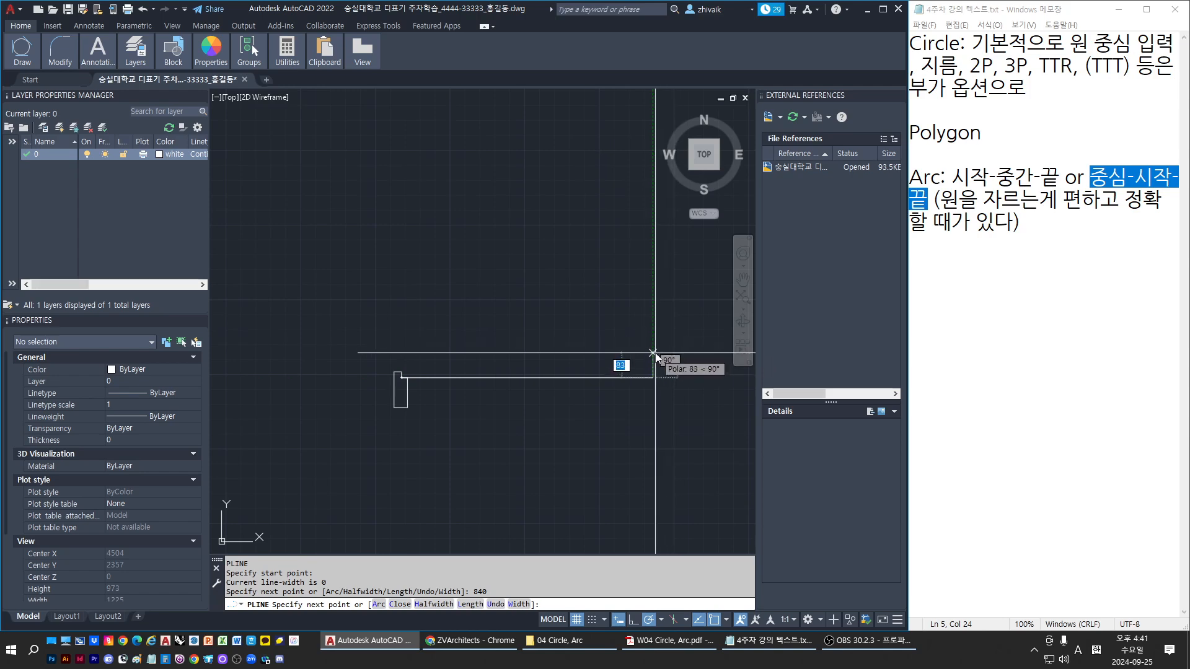
Step: Complete the horizontal door leaf with a 20 segment upward and a line back above the notch corner, closing the rectangle
text(20)
key(Return)
scroll(412, 378, up, 4)
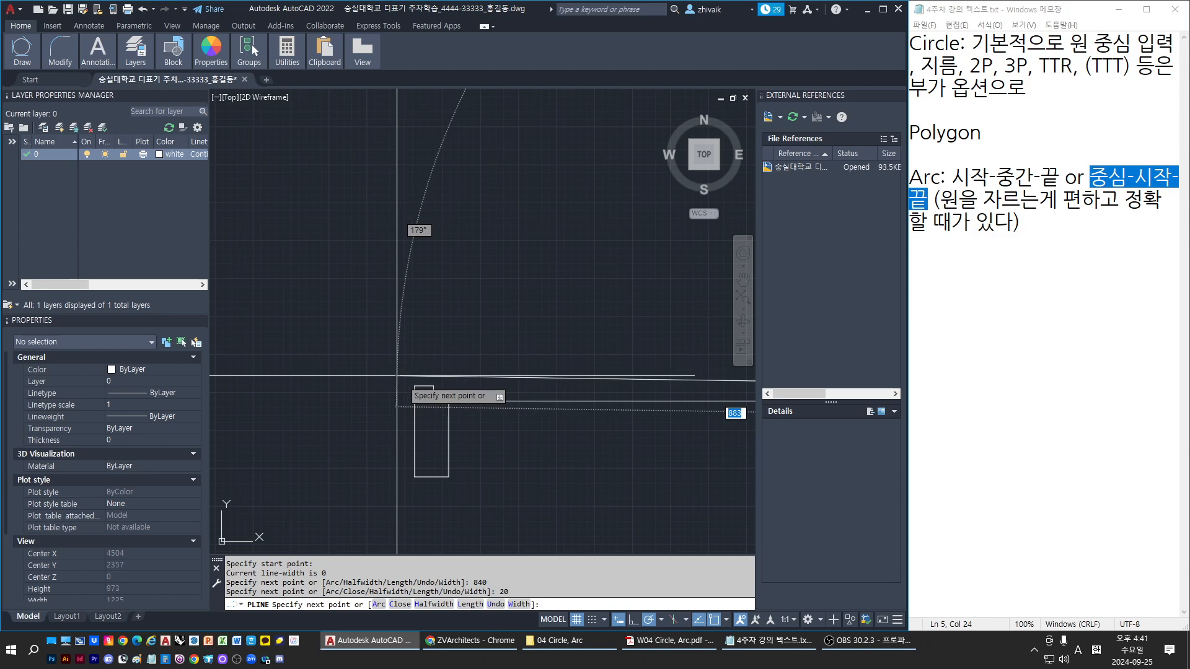
click(425, 393)
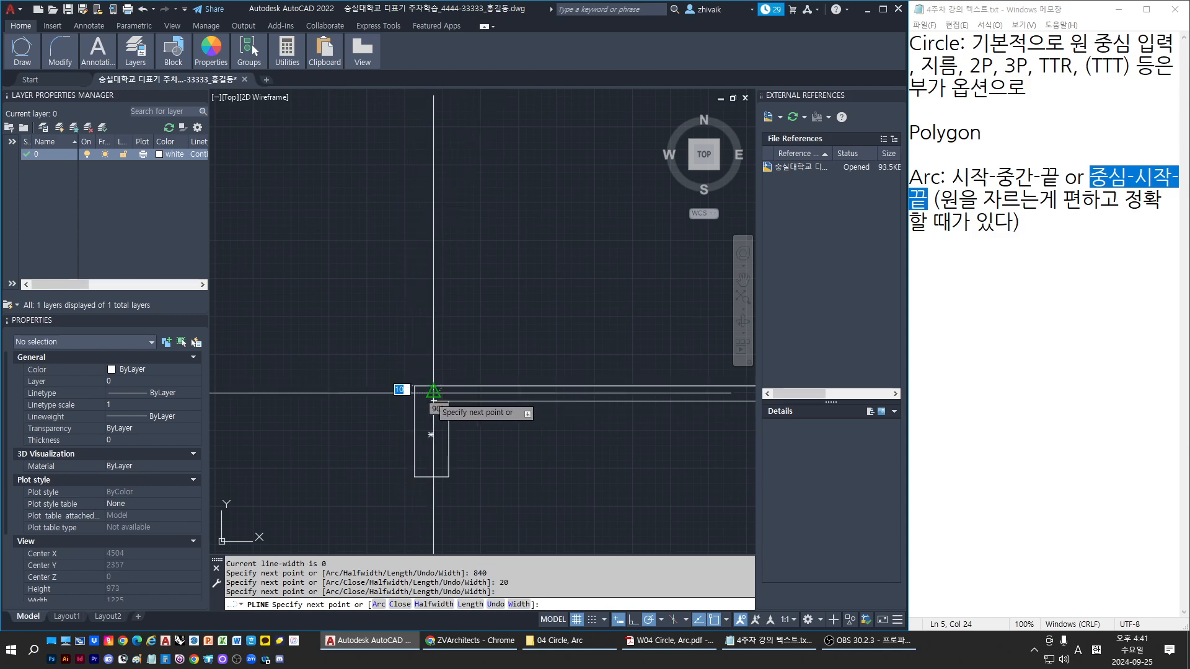
key(Escape)
scroll(432, 400, down, 3)
click(431, 410)
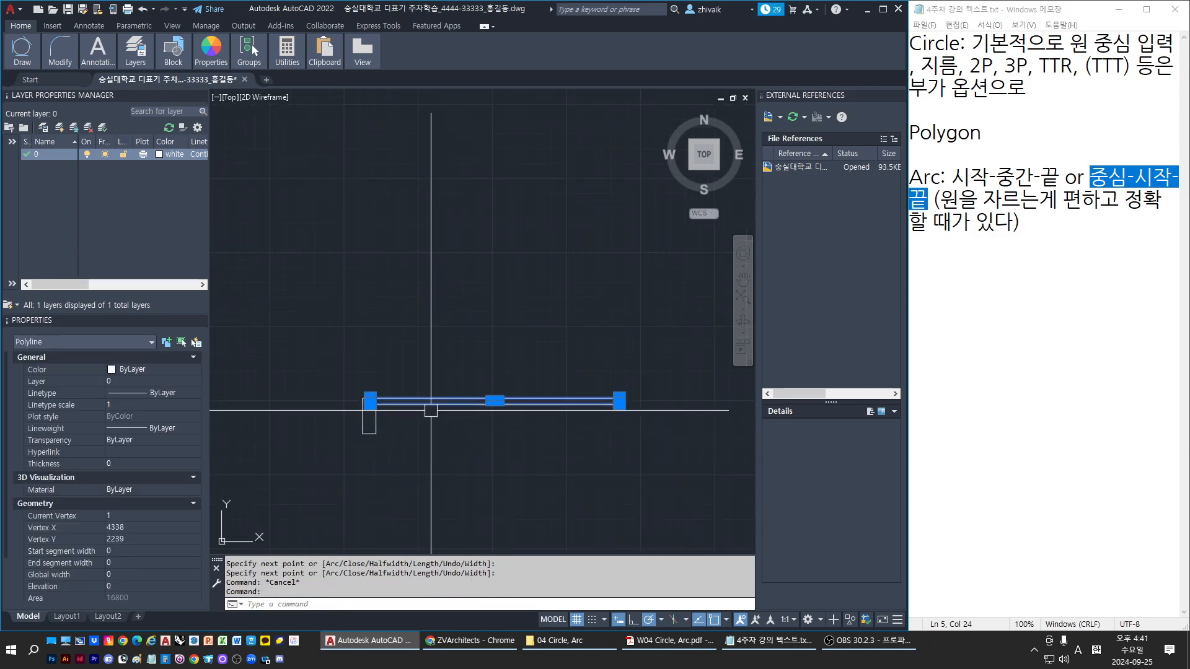
key(Escape)
key(Escape)
Step: Start another polyline at the inner corner of the frame's notch and draw a vertical segment 840 upward
text(L)
key(Return)
scroll(372, 406, up, 3)
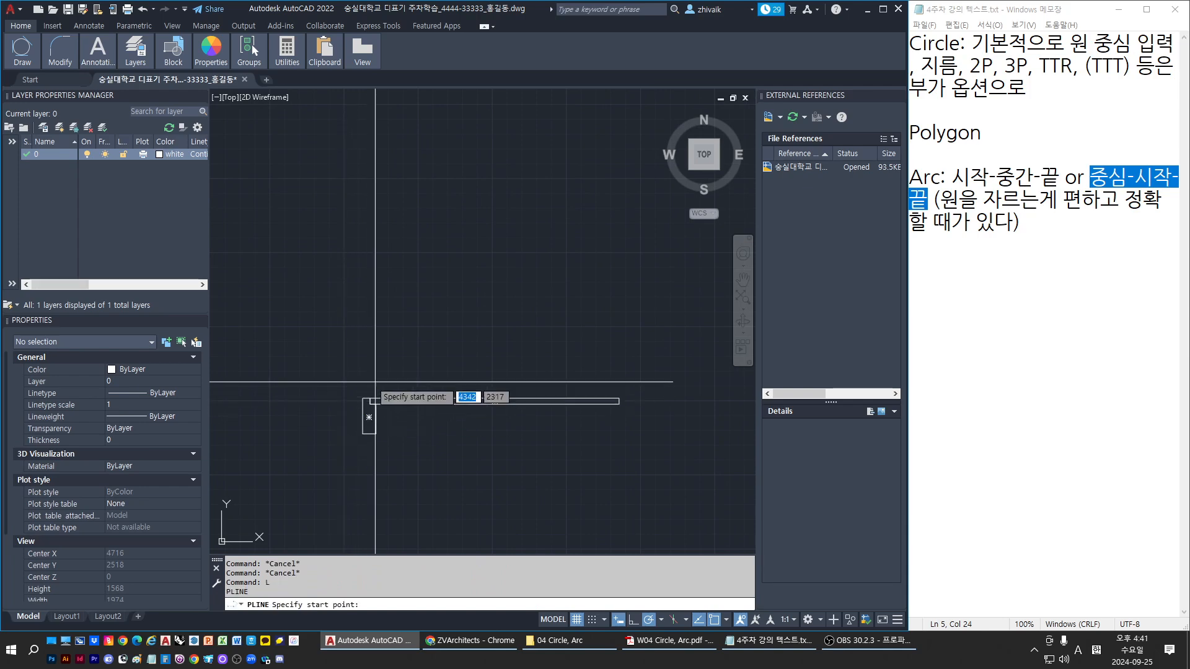
click(372, 406)
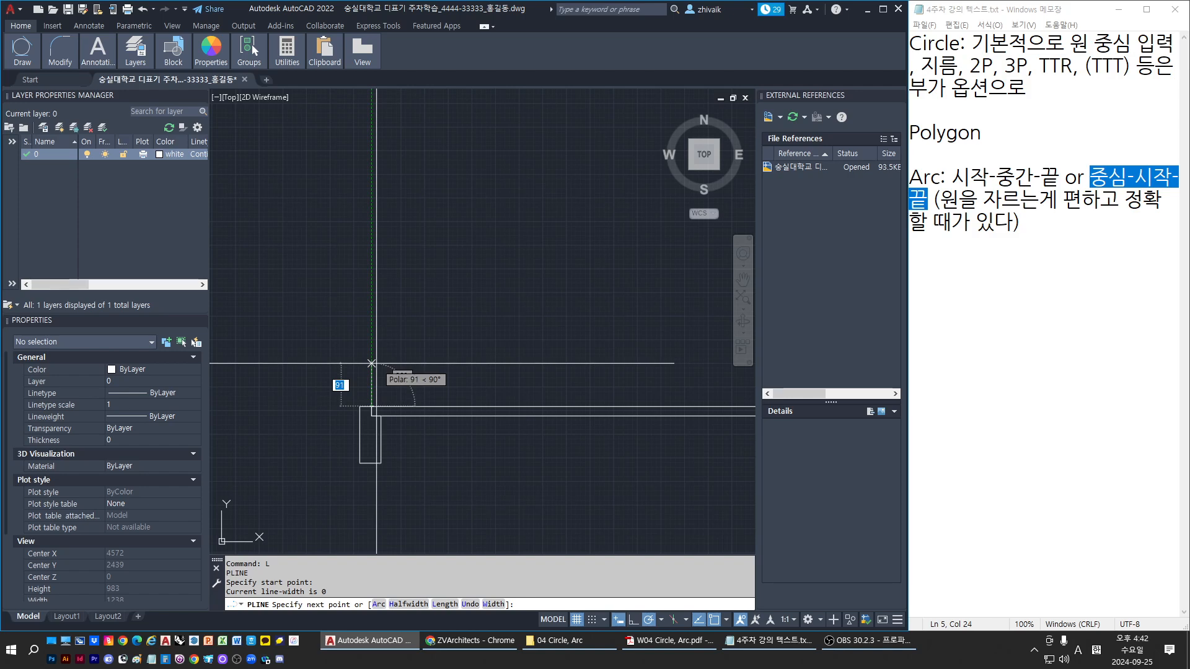
text(840)
key(Return)
scroll(375, 366, down, 2)
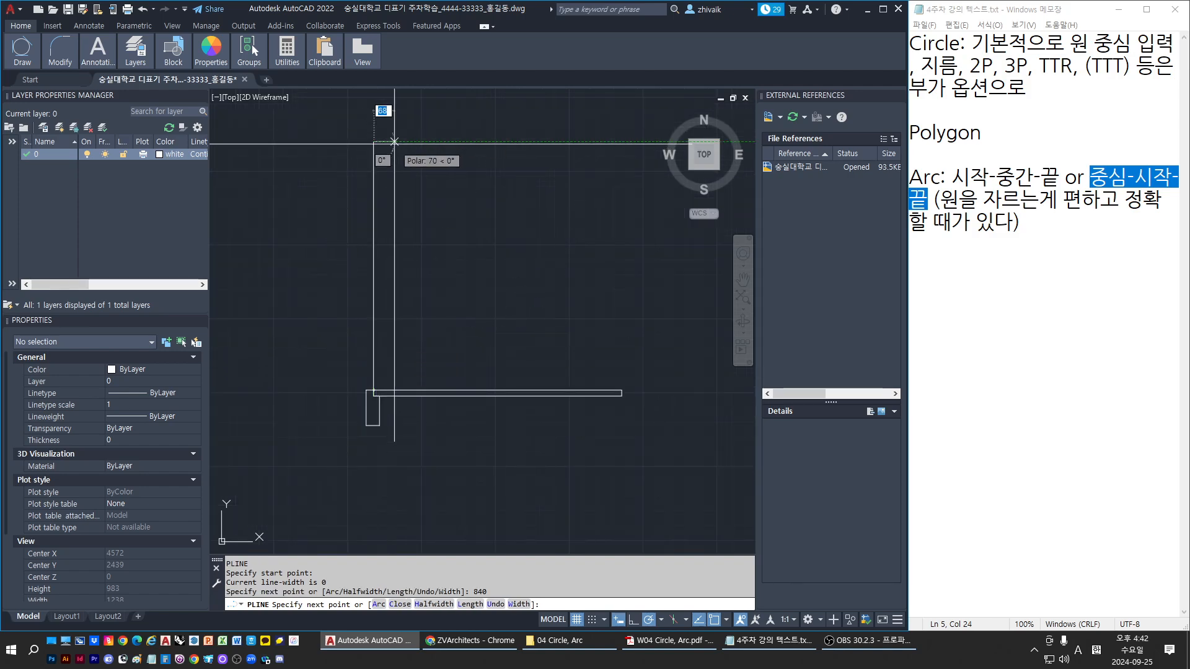
Step: Complete the vertical door leaf with a 20 segment to the right and a line back down, closing the outline
key(Return)
scroll(388, 406, up, 4)
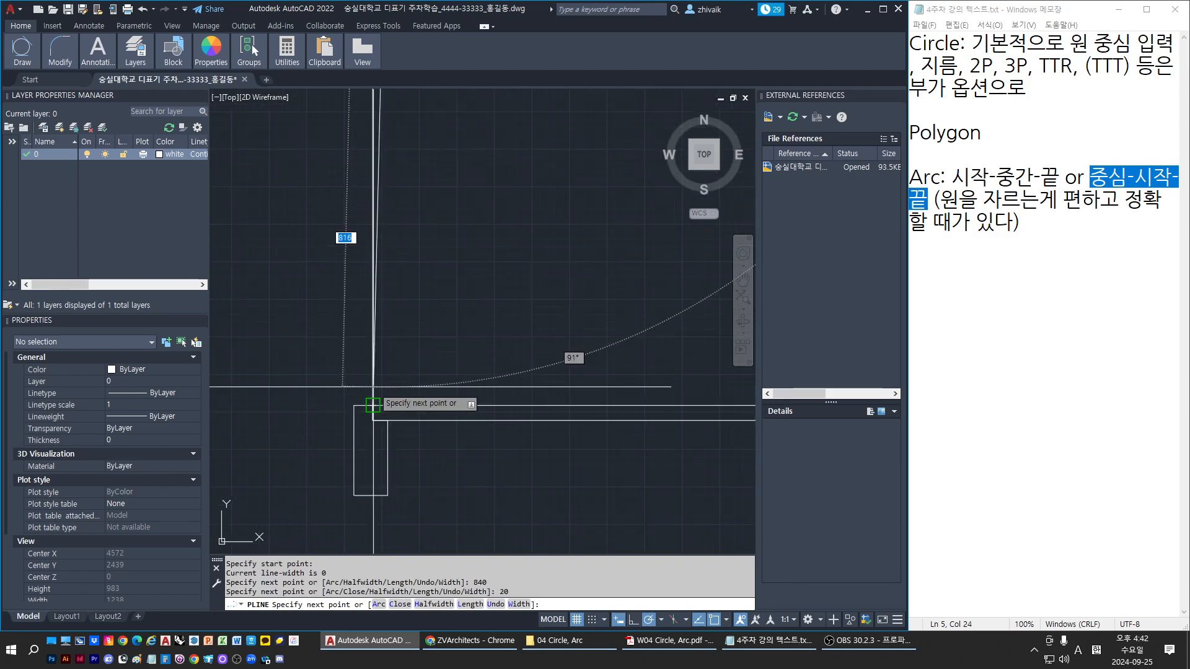
key(Return)
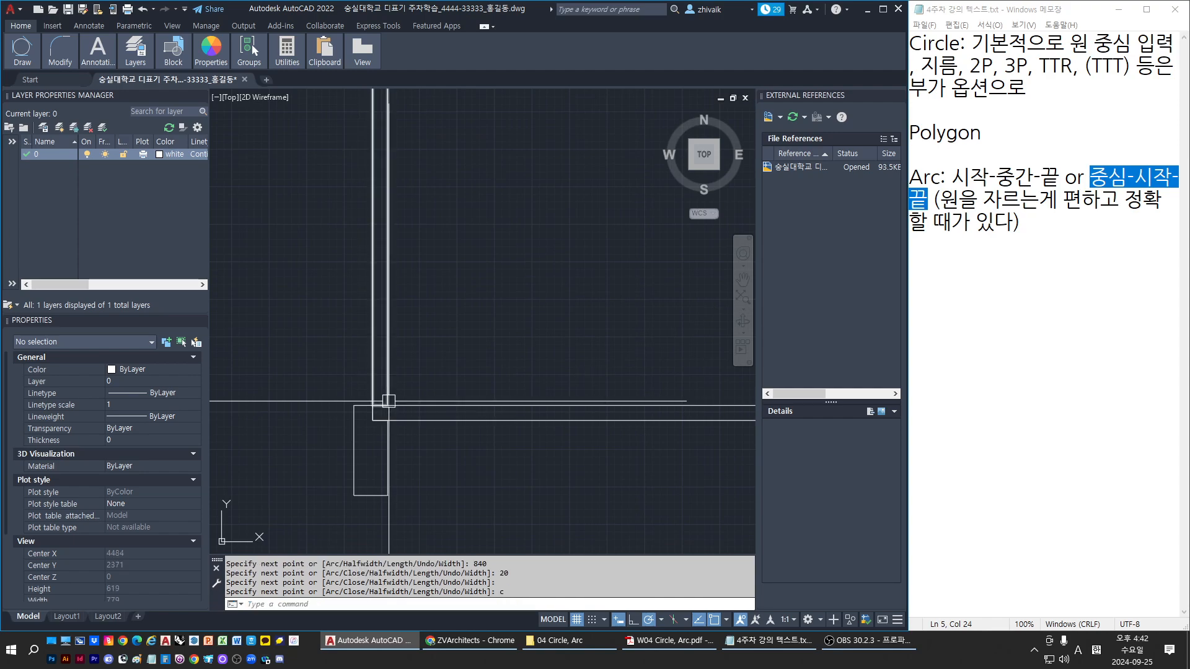
key(Escape)
scroll(388, 406, down, 4)
key(Escape)
mouse_move(527, 481)
middle_down()
mouse_move(502, 478)
mouse_move(488, 446)
middle_up()
click(352, 428)
key(Escape)
key(Escape)
key(Escape)
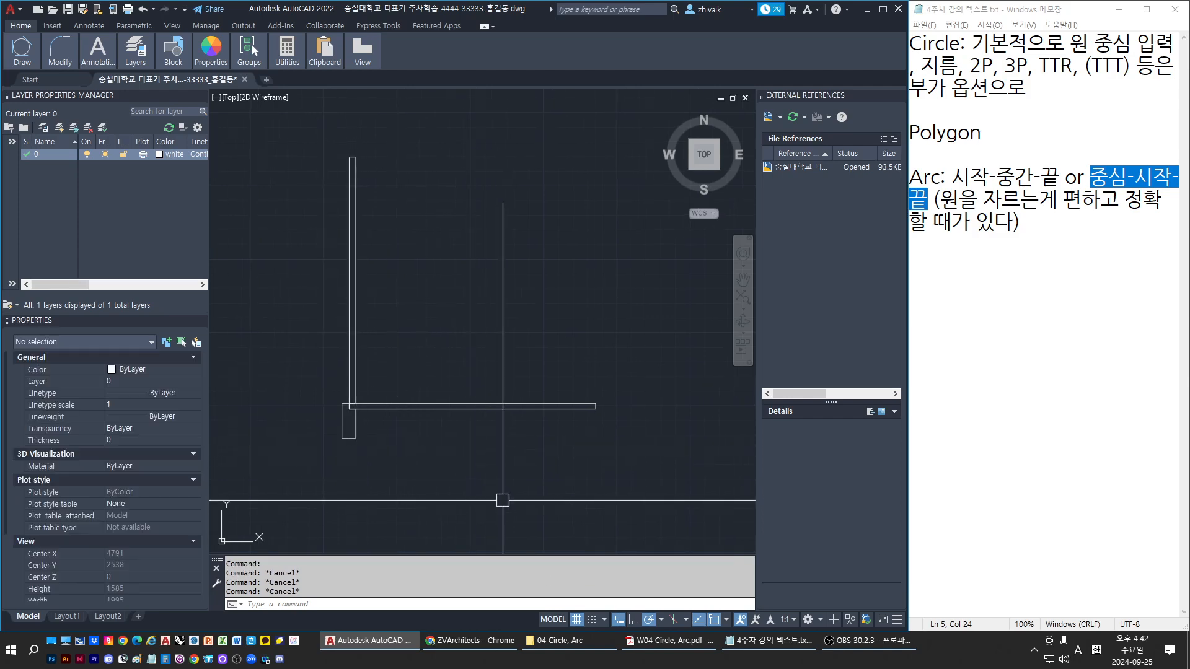
Step: Start the opposite frame with a polyline down the right end of the horizontal leaf and 20 to the left
middle_drag(545, 474, 497, 471)
key(Escape)
scroll(534, 438, up, 2)
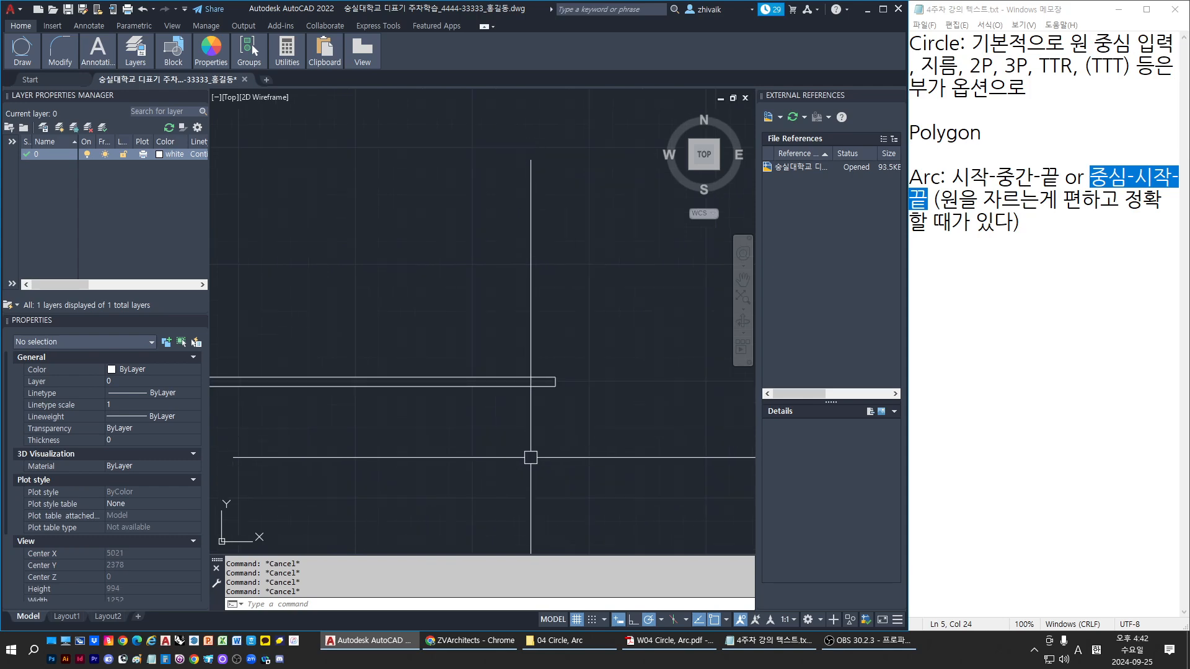
text(L)
key(Return)
scroll(549, 374, up, 1)
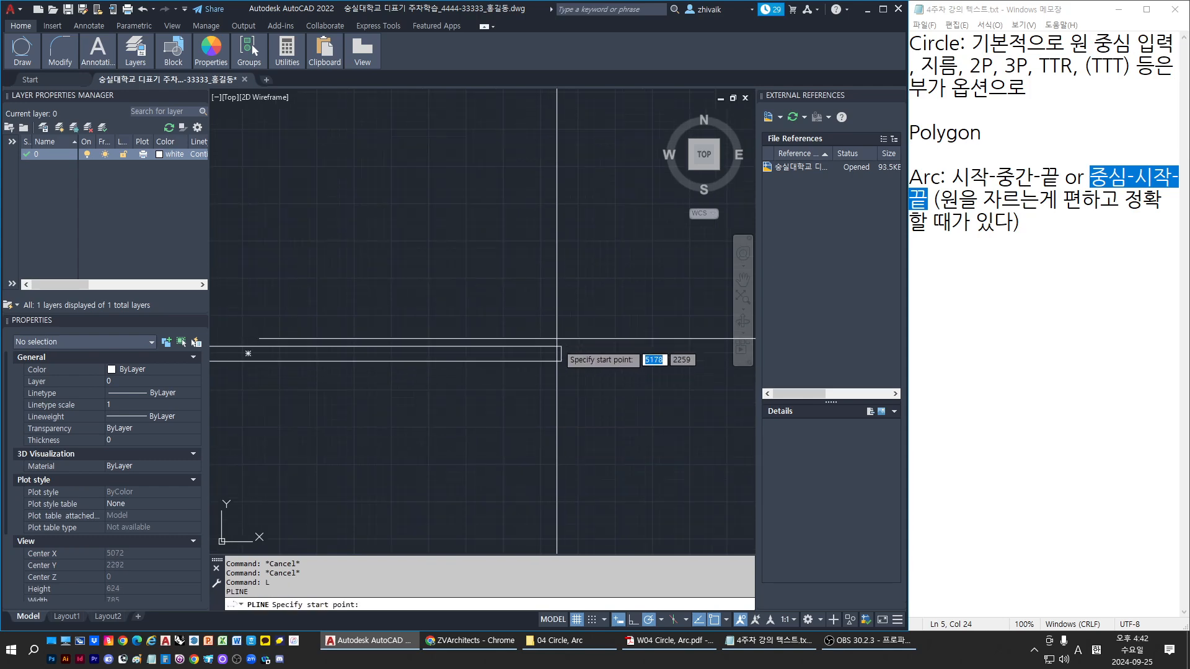
click(561, 346)
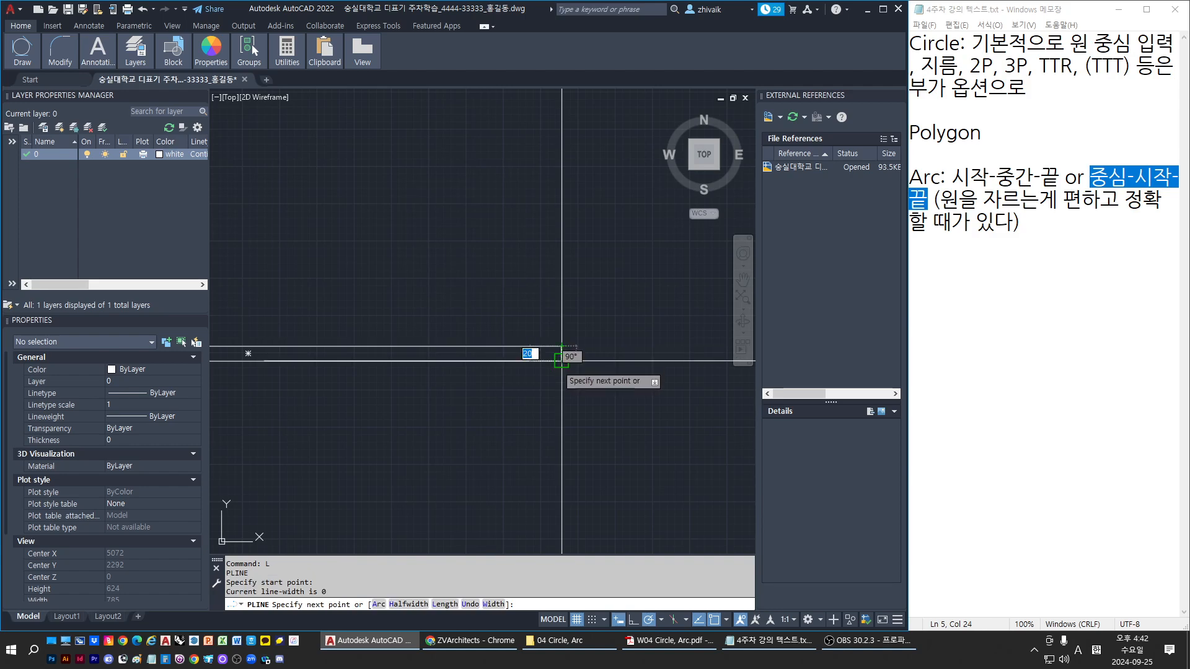
click(561, 360)
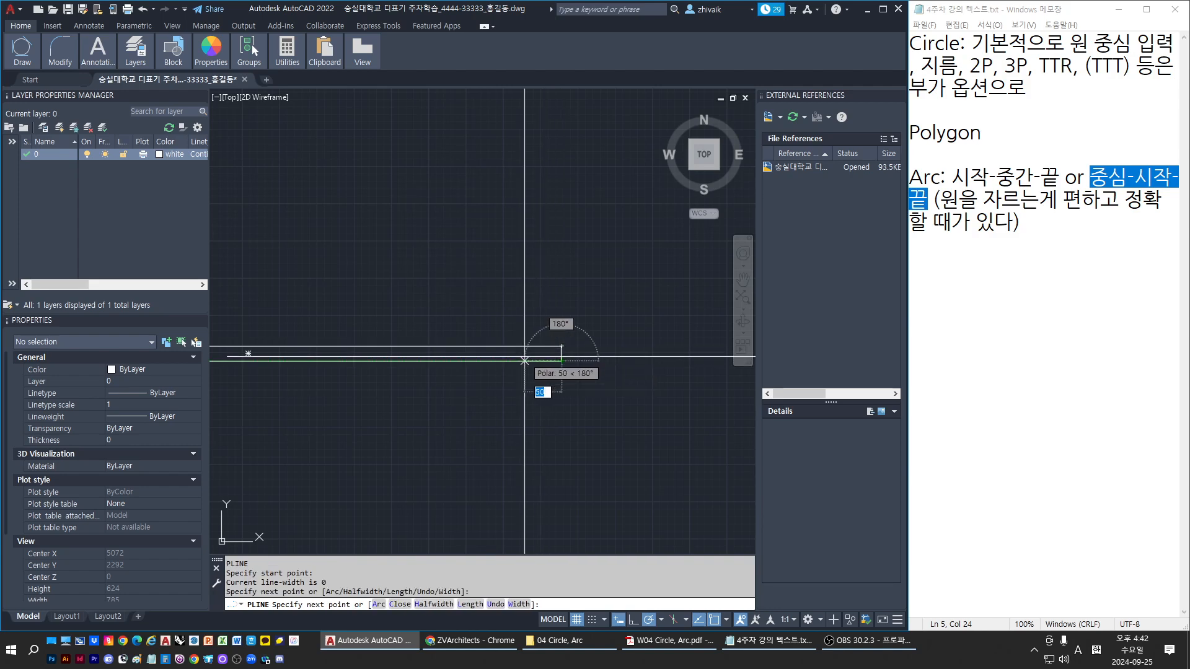
key(Return)
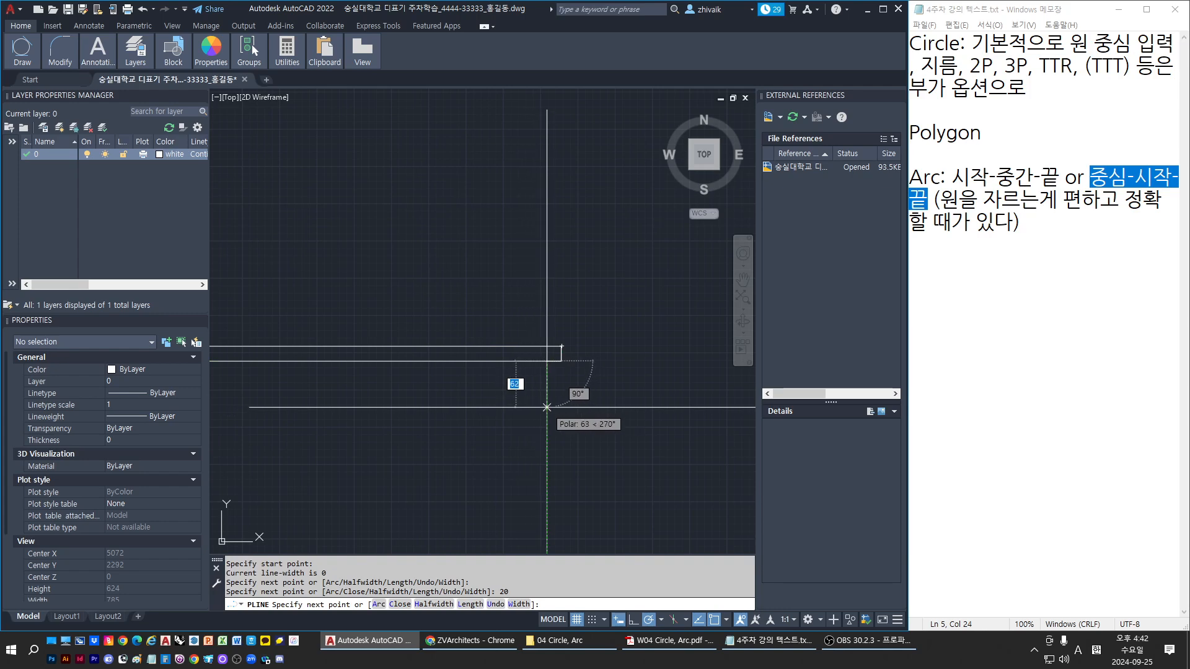
Step: Complete the right frame profile with segments 100 down and 45 right, up to the leaf's upper edge level, and close it
text(10)
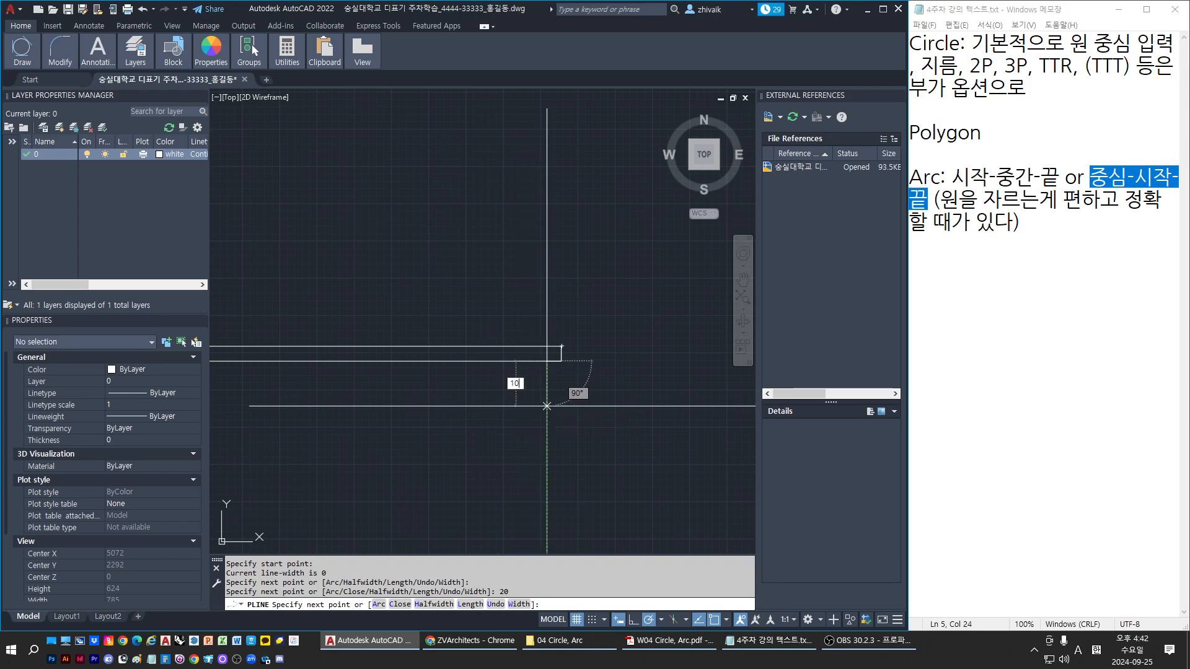
text(0)
key(Return)
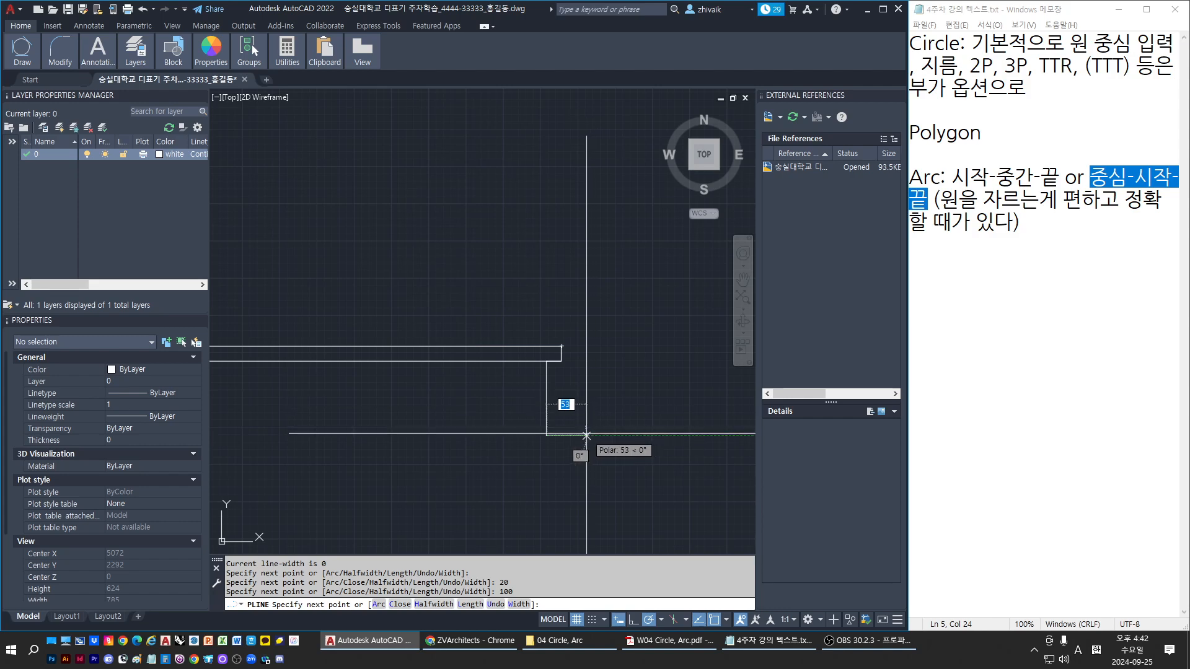
text(45)
key(Return)
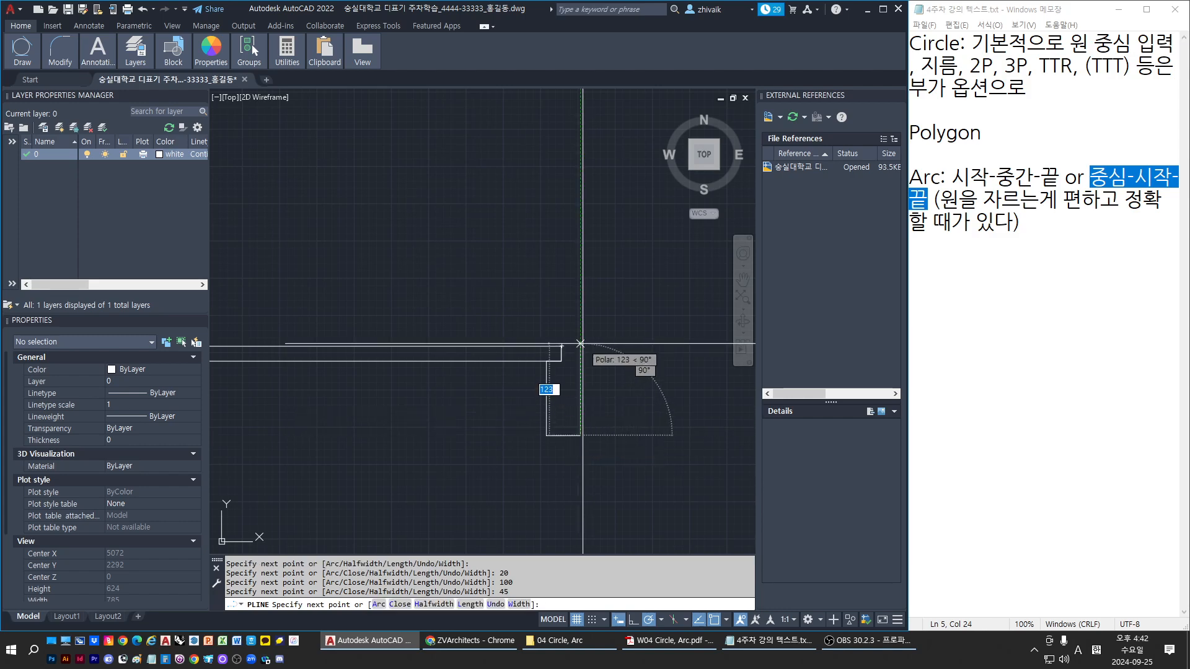
key(Escape)
key(Escape)
key(Escape)
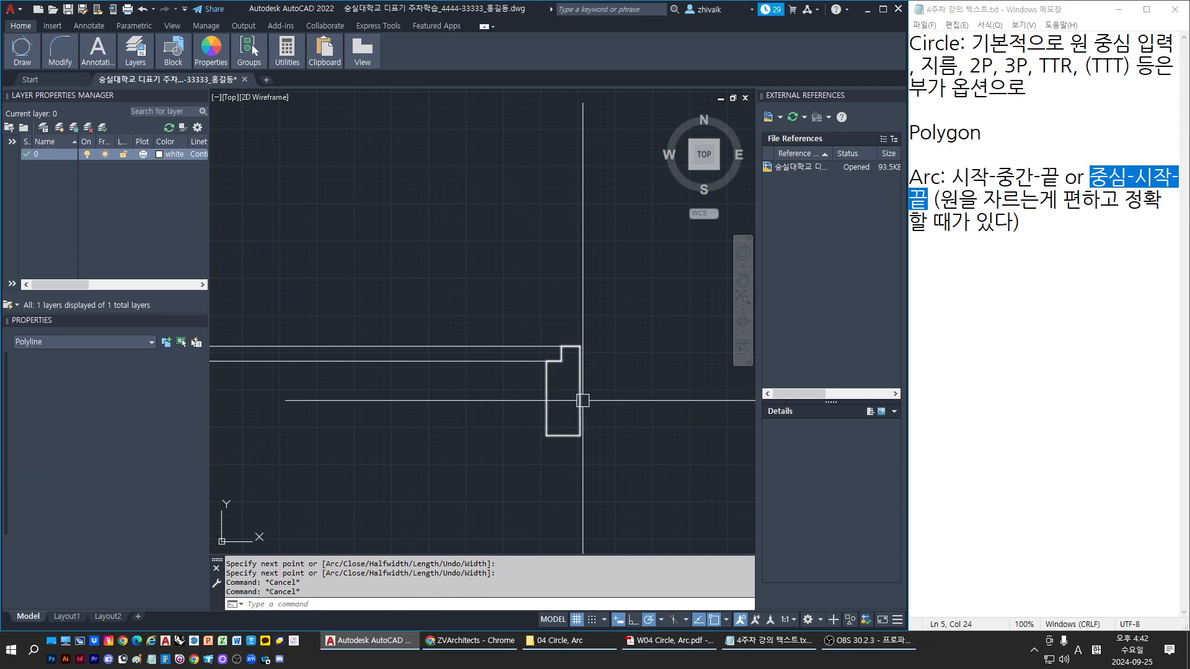
scroll(603, 394, down, 3)
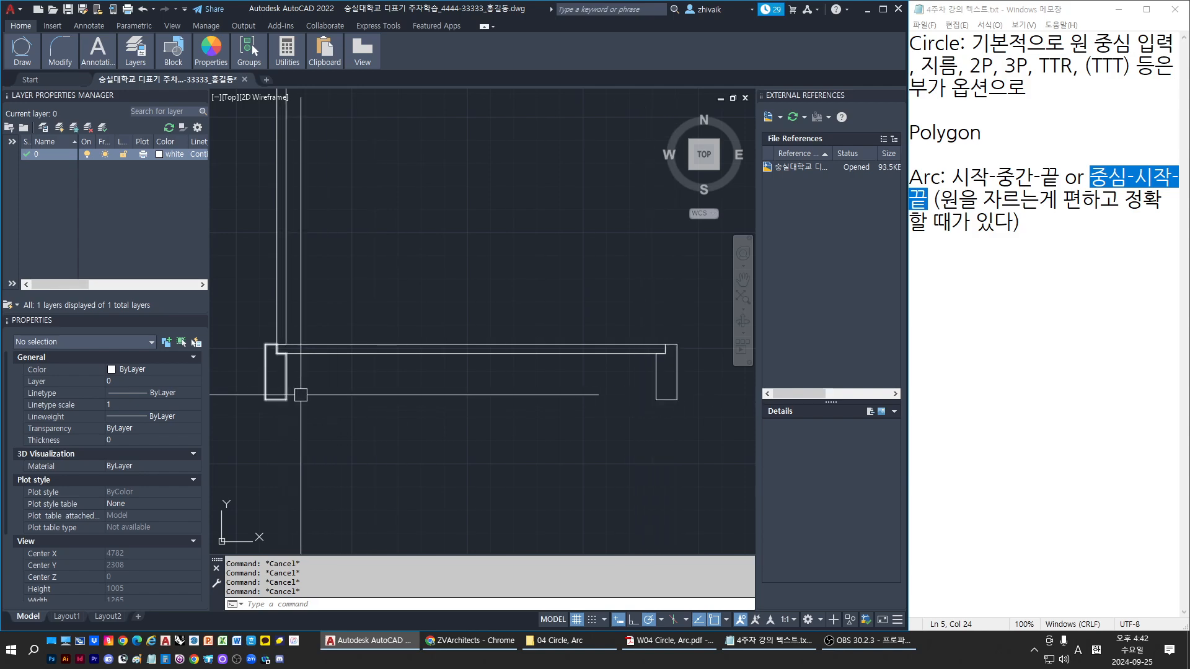
text(l)
key(Return)
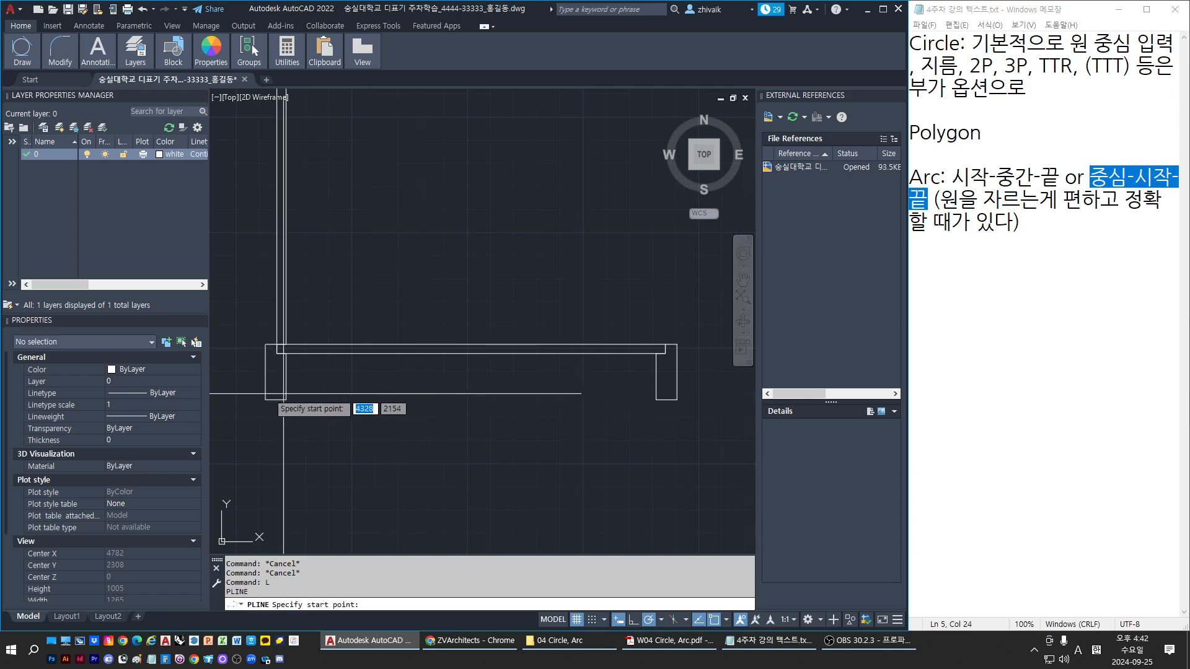
click(273, 399)
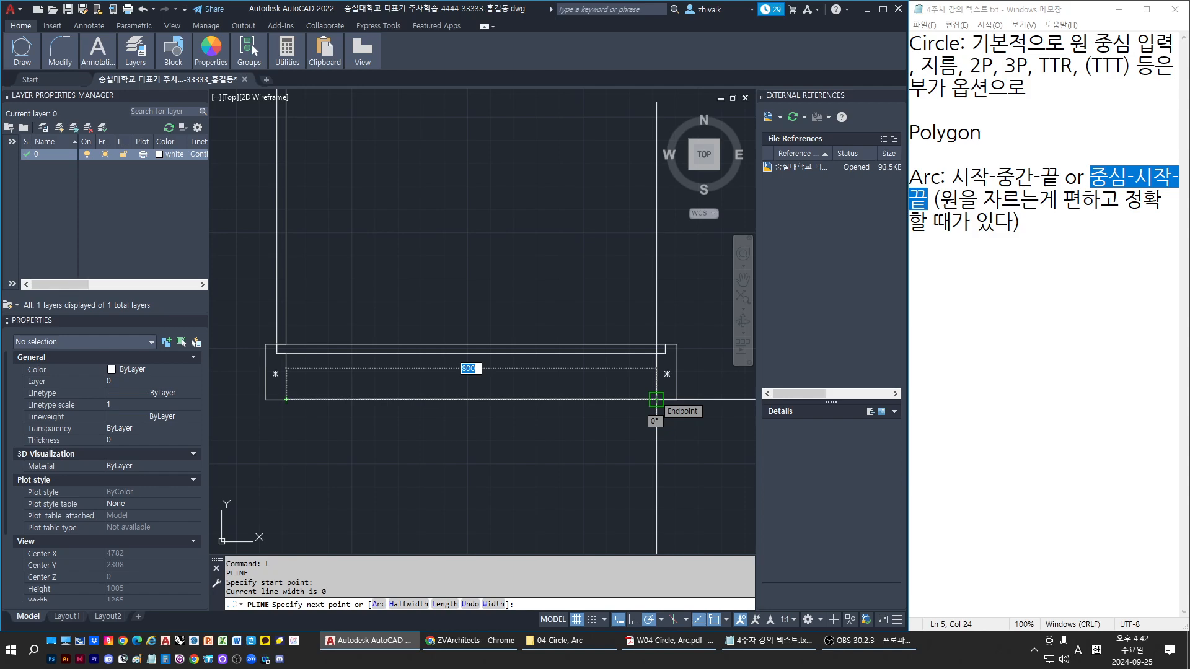
key(Escape)
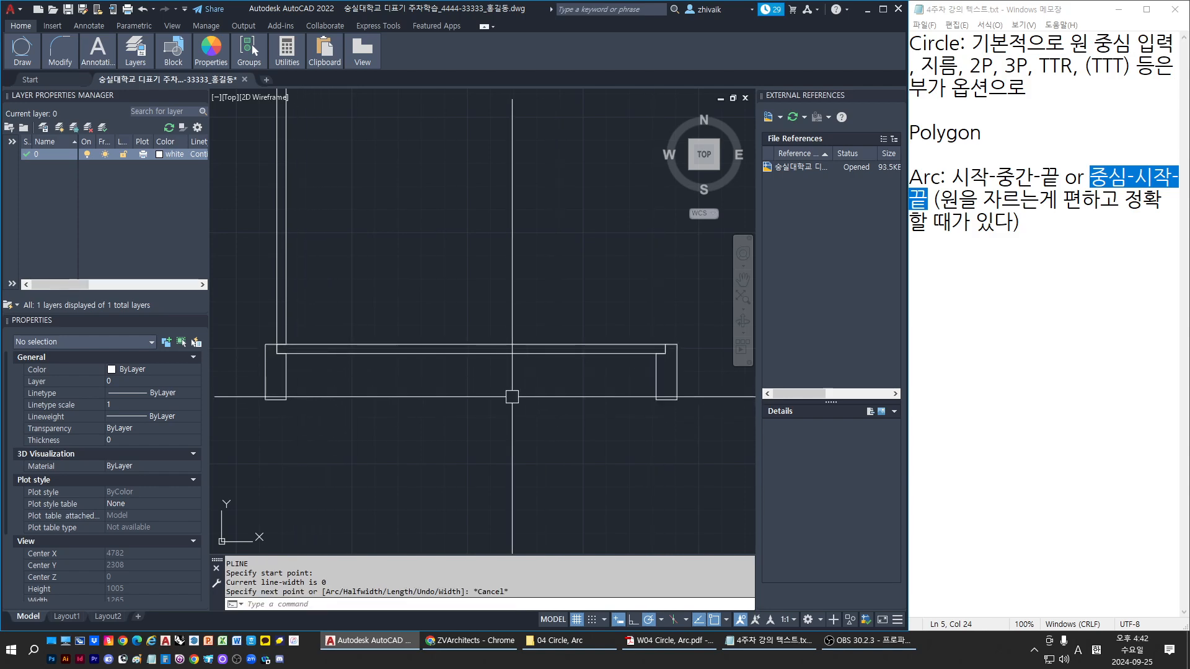
key(Escape)
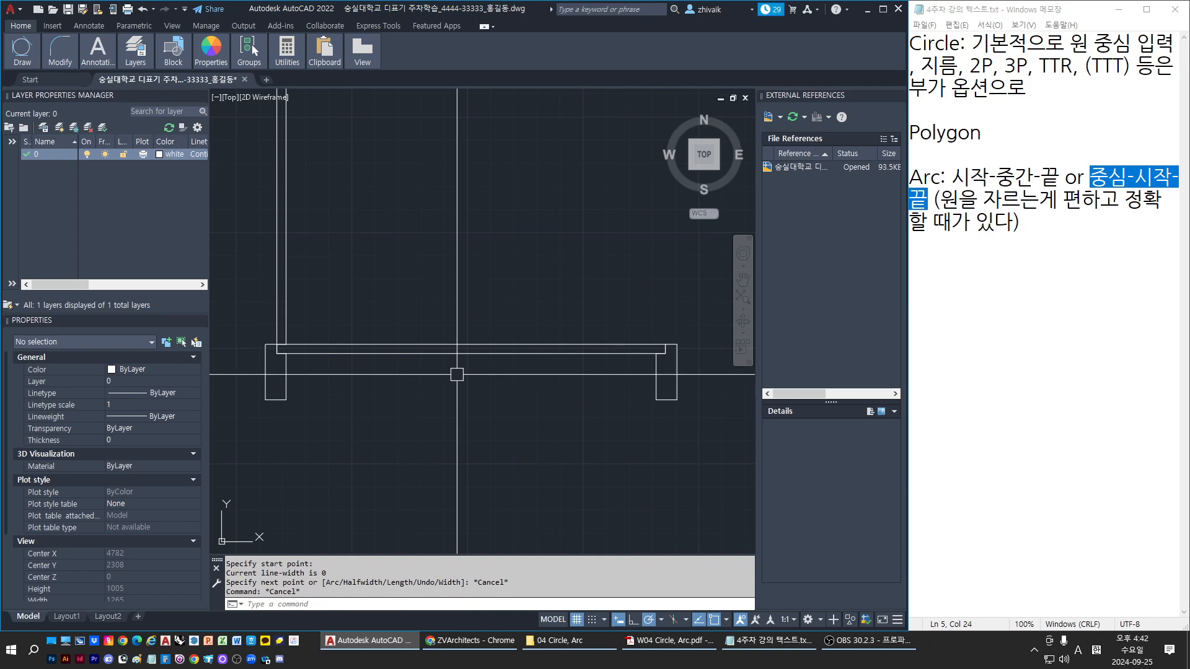
Step: Draw a closed polyline rectangle between the two frames, from their lower inner corners up to the underside of the horizontal leaf
text(l)
key(Return)
click(286, 399)
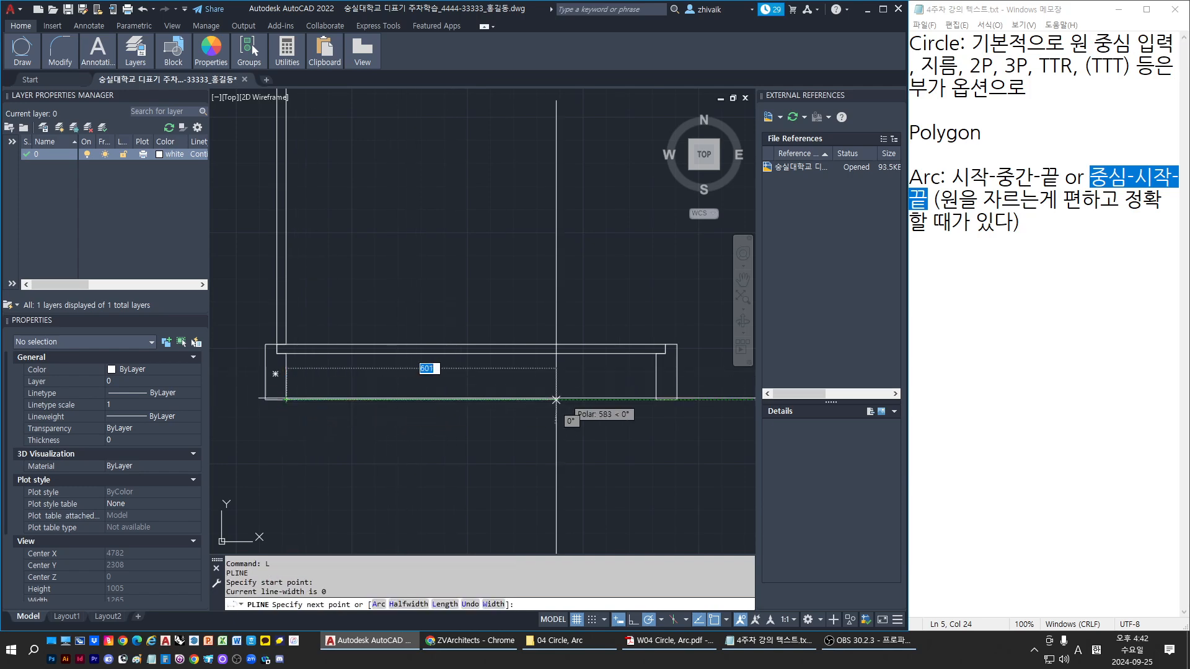
click(657, 353)
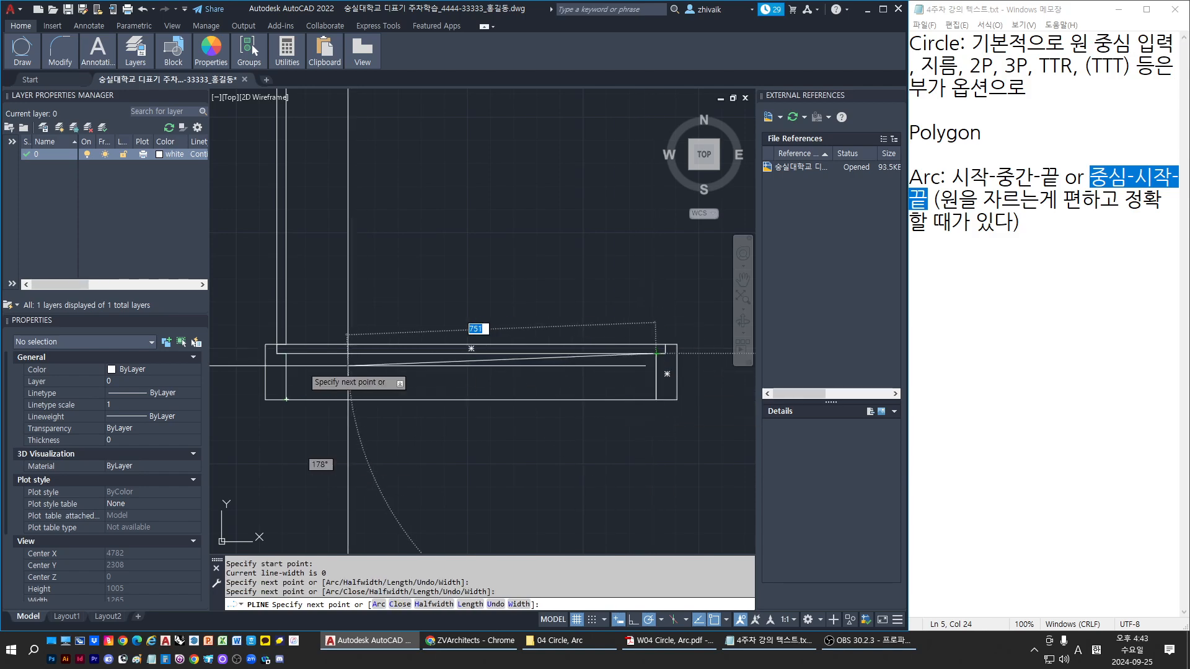
click(286, 354)
click(286, 399)
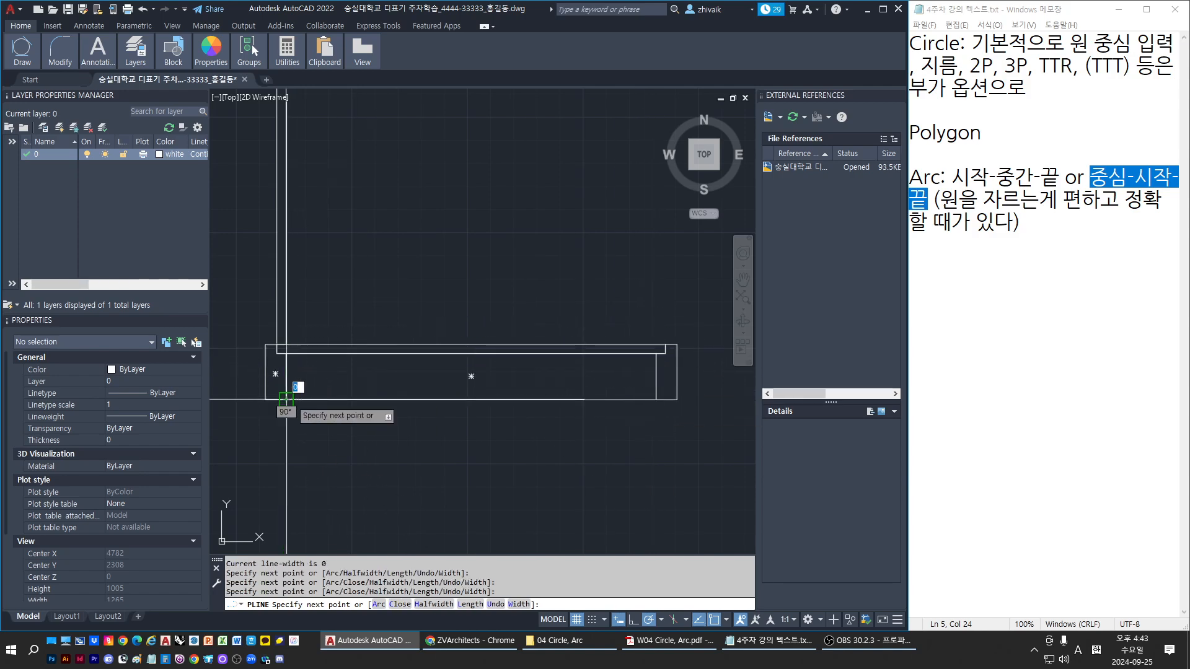
key(space)
key(Escape)
key(Escape)
click(367, 402)
key(Escape)
key(Escape)
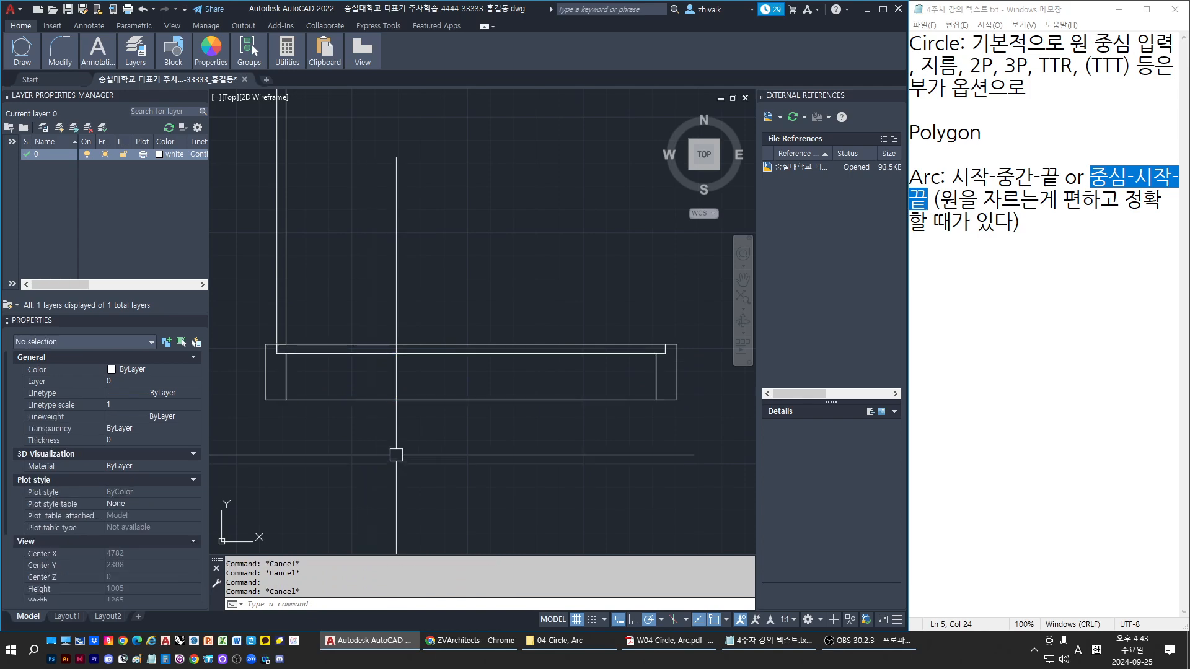
Step: Measure the top edge of the left frame from its outer corner to the vertical leaf's edge
scroll(520, 411, down, 2)
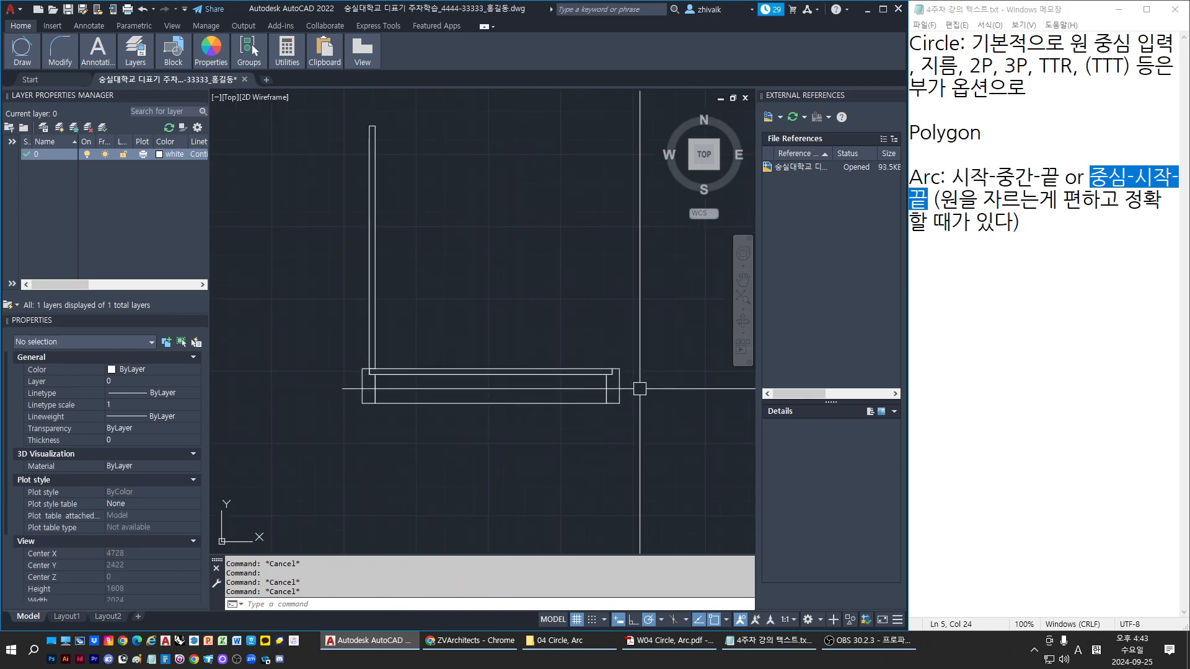
scroll(640, 384, up, 2)
text(d)
key(space)
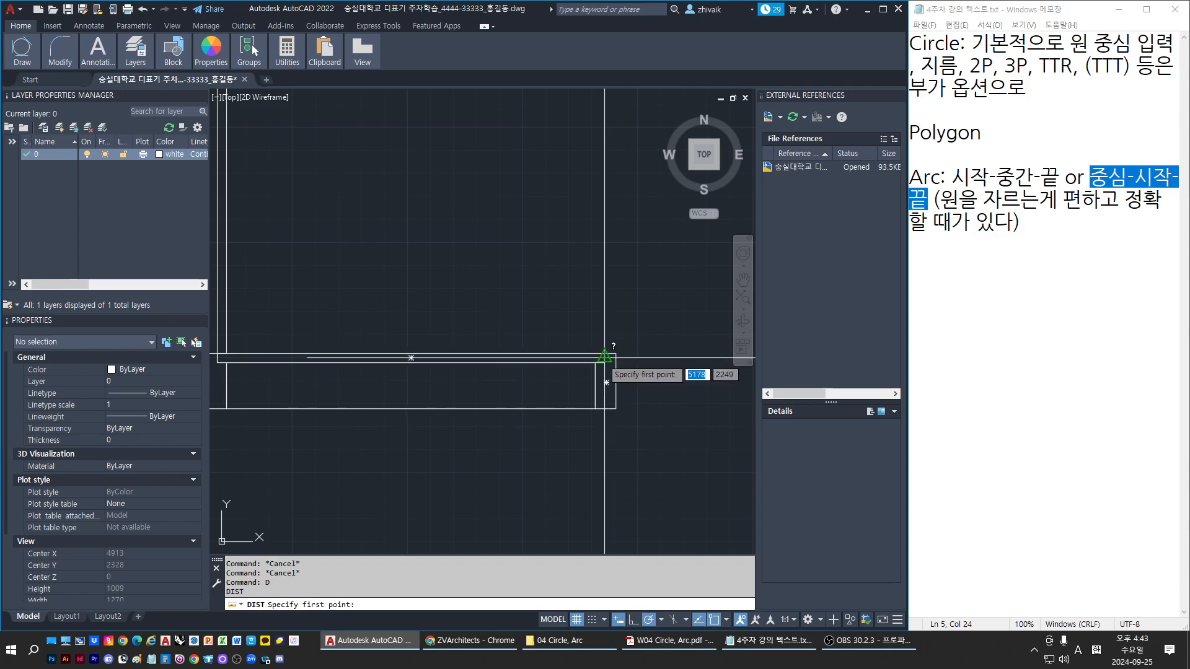
click(605, 343)
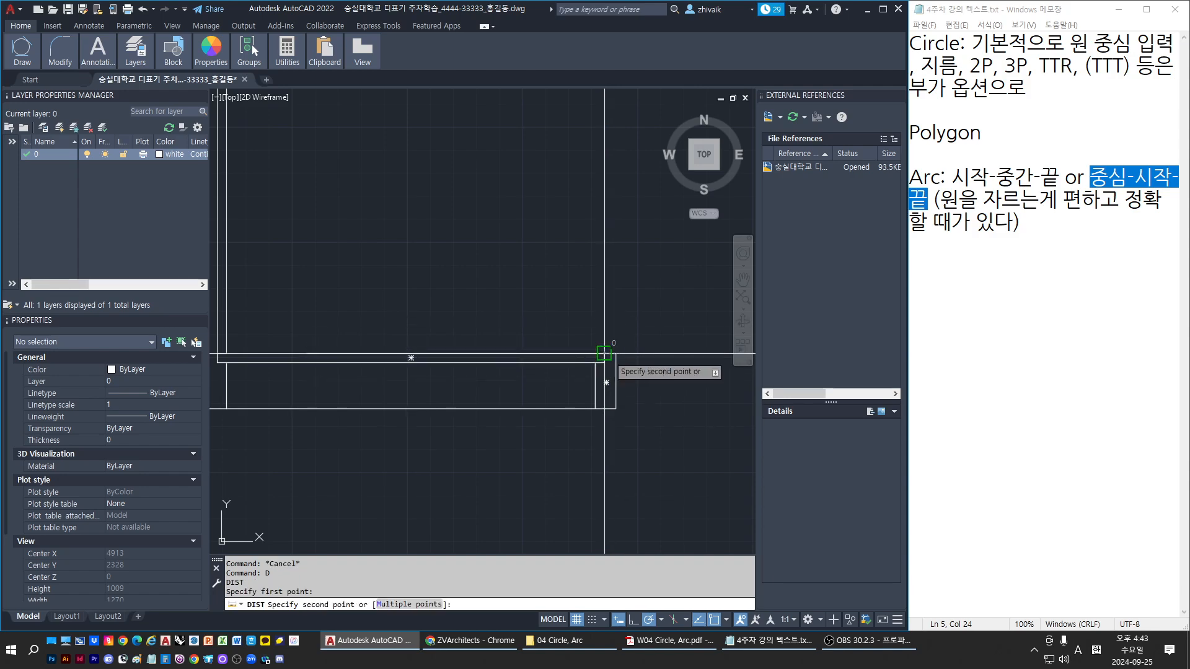
key(Escape)
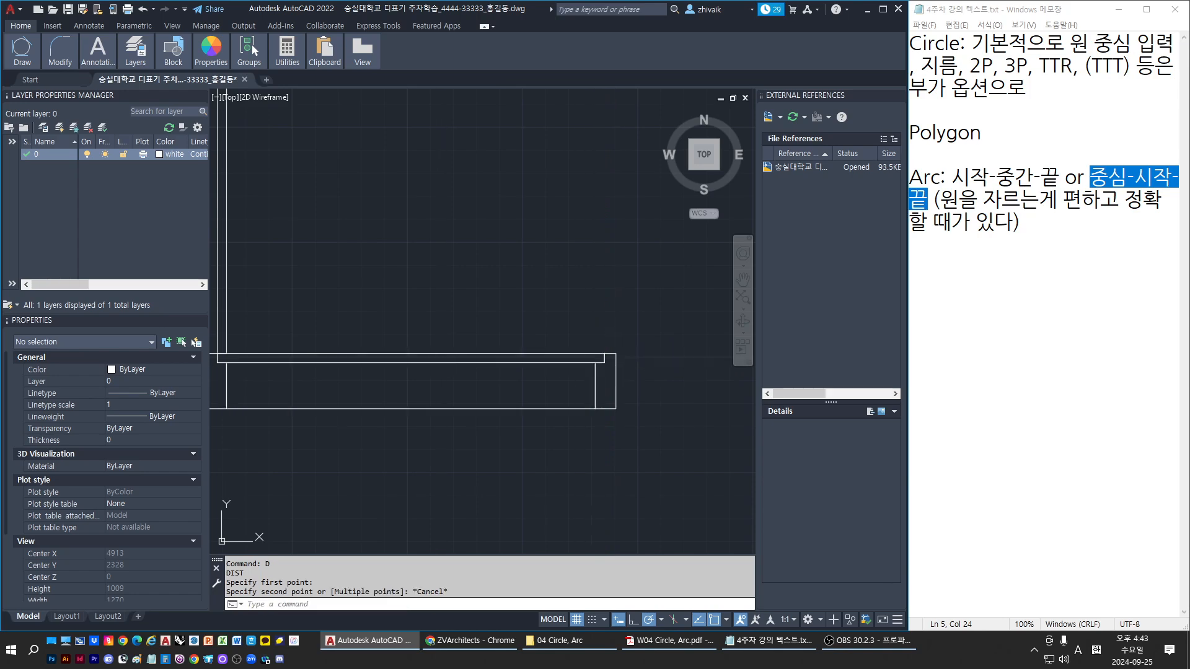
middle_drag(294, 391, 418, 385)
key(Escape)
text(d)
key(space)
click(329, 346)
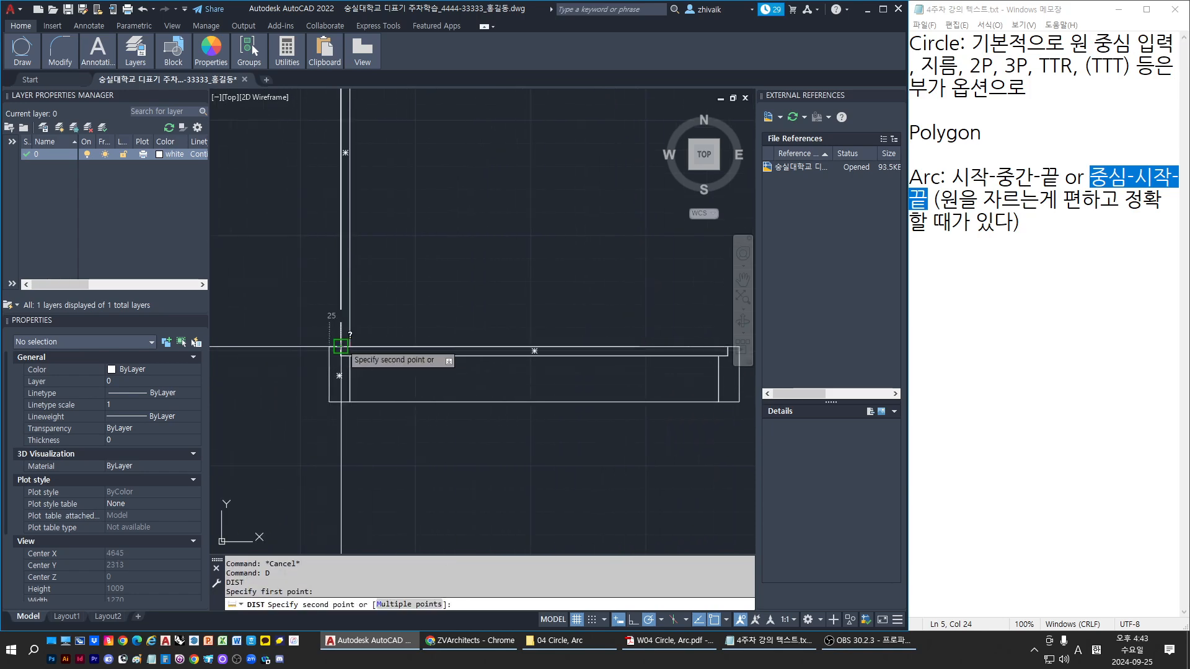
key(Escape)
Step: Try stretching the right frame's upper outer vertex diagonally up and away from the frame, and undo the stretch
middle_drag(672, 398, 617, 401)
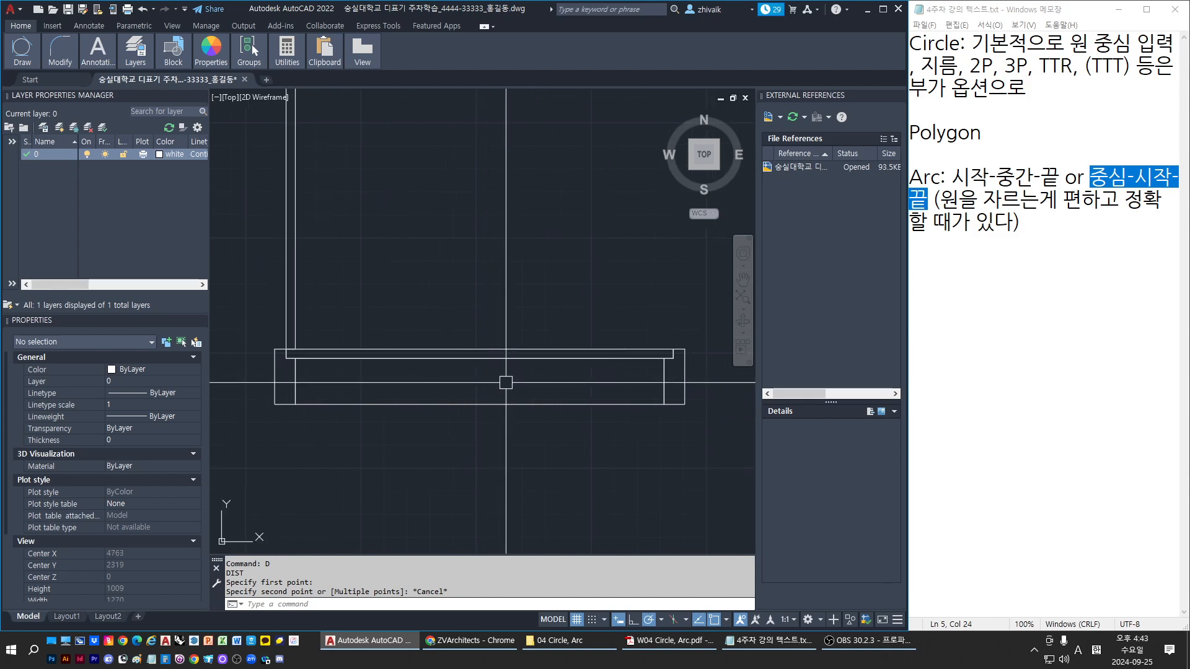
key(Escape)
scroll(505, 407, up, 2)
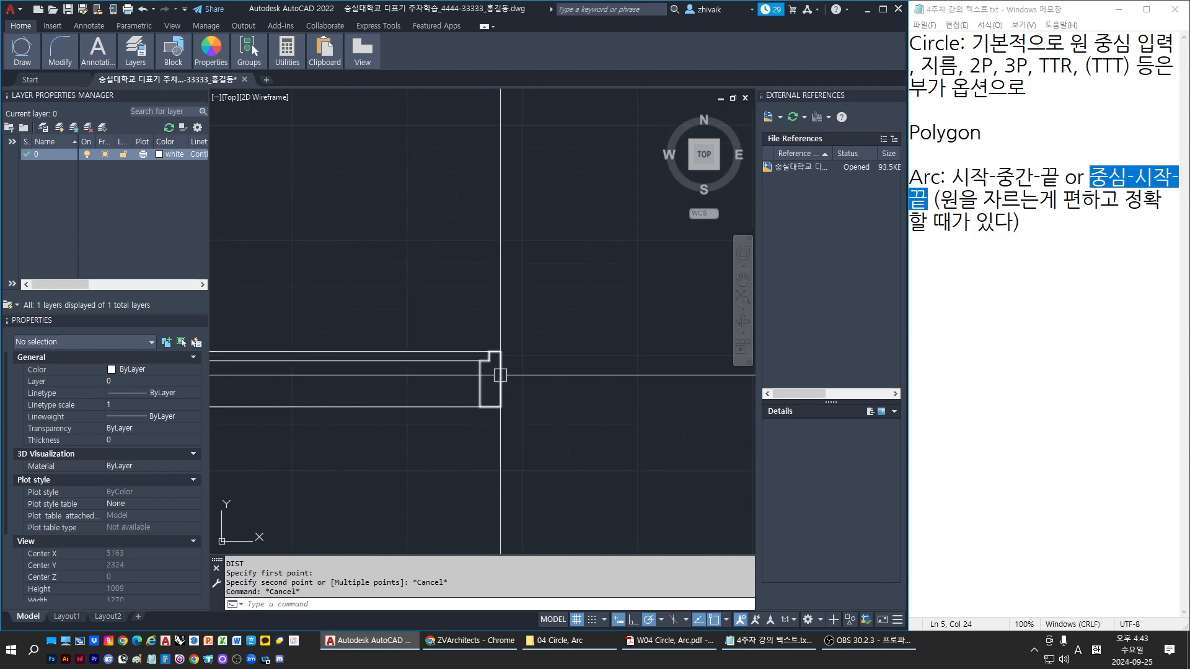
click(502, 383)
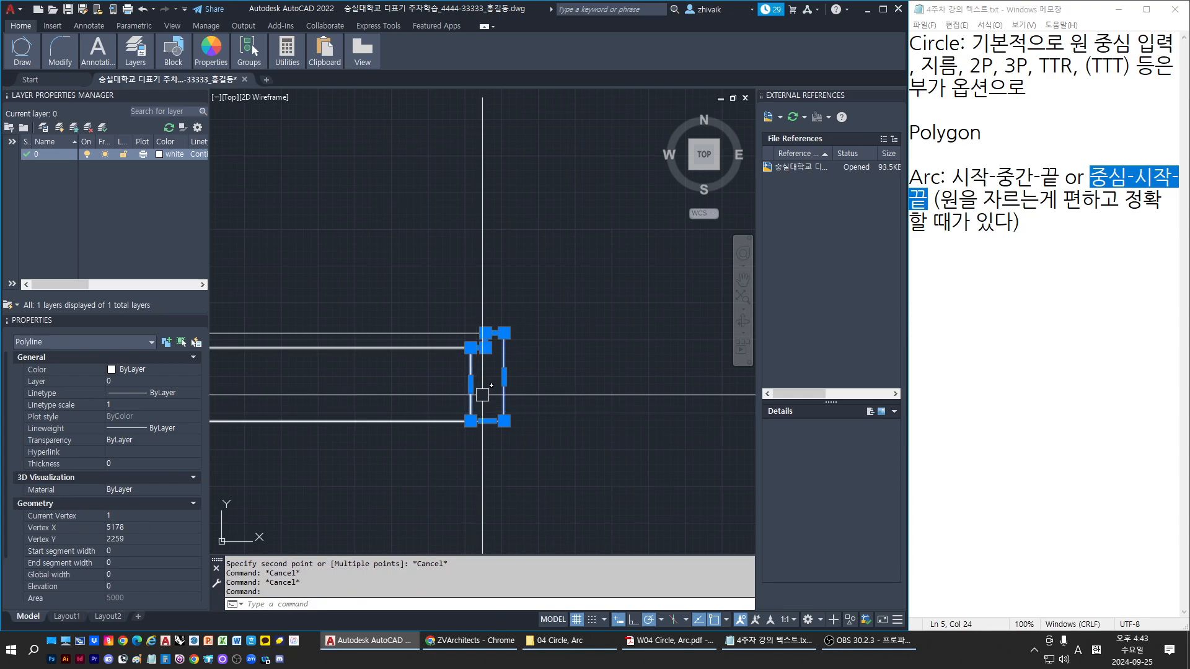
key(Escape)
click(497, 382)
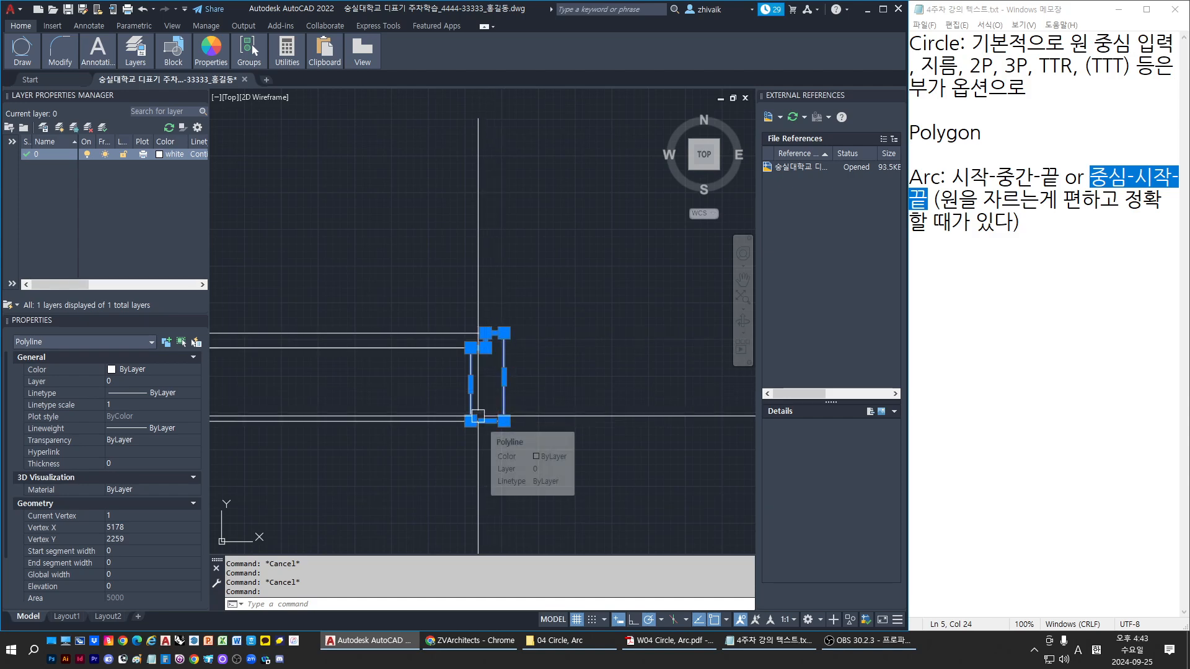
scroll(511, 324, up, 2)
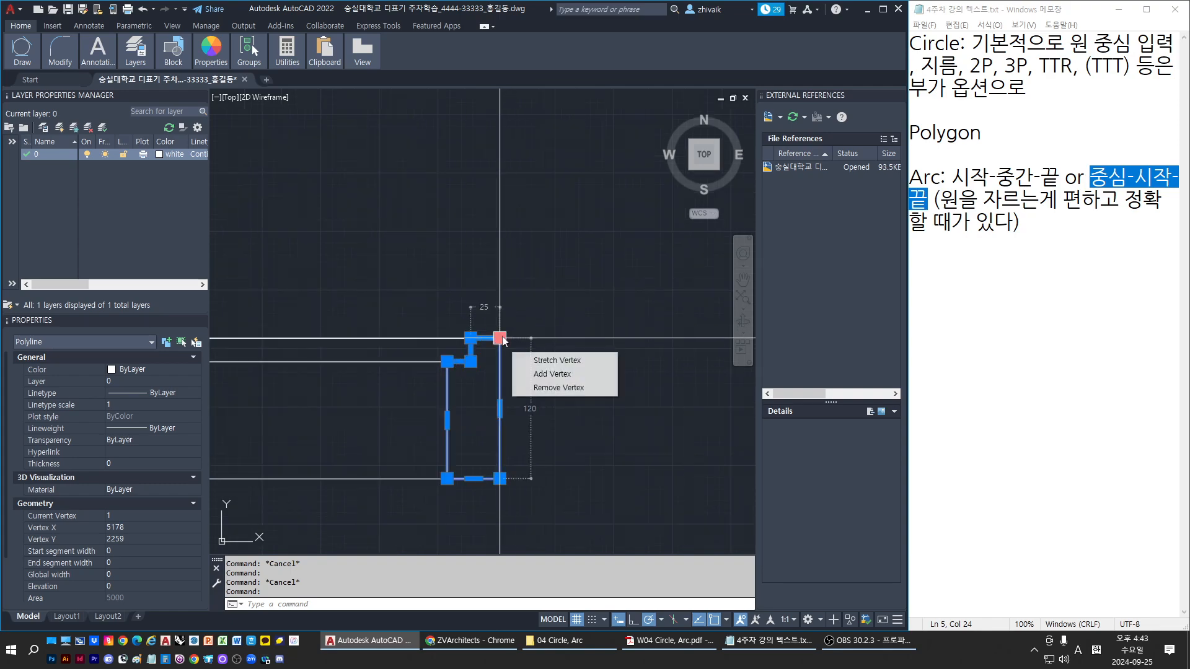
click(500, 339)
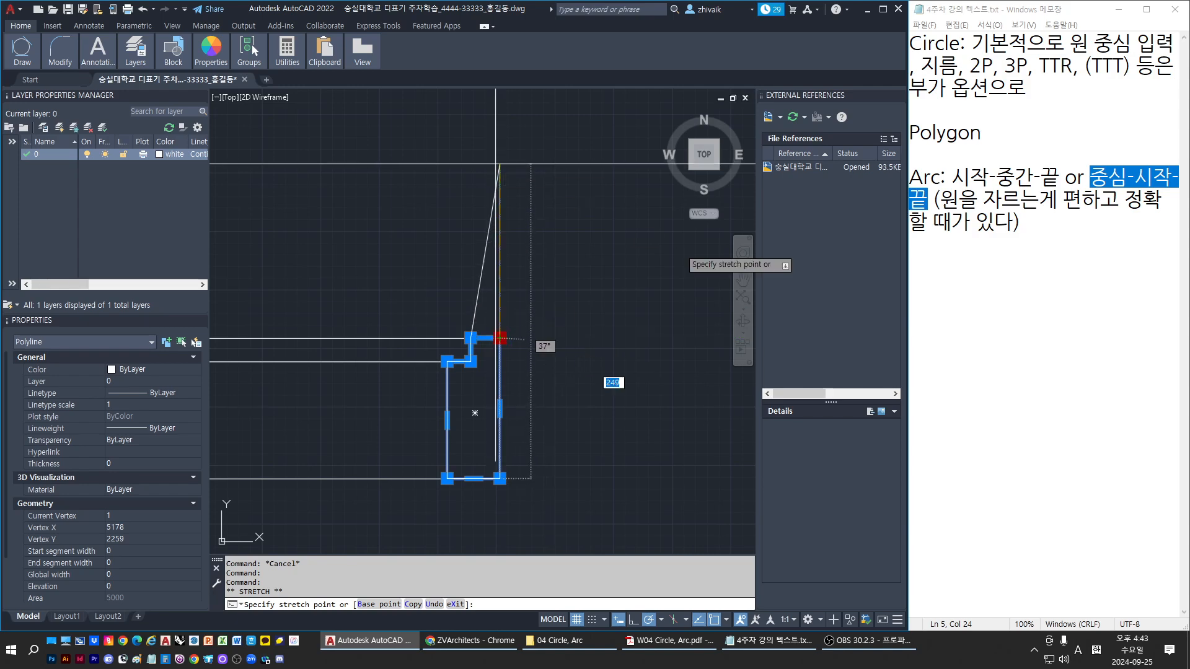
click(564, 265)
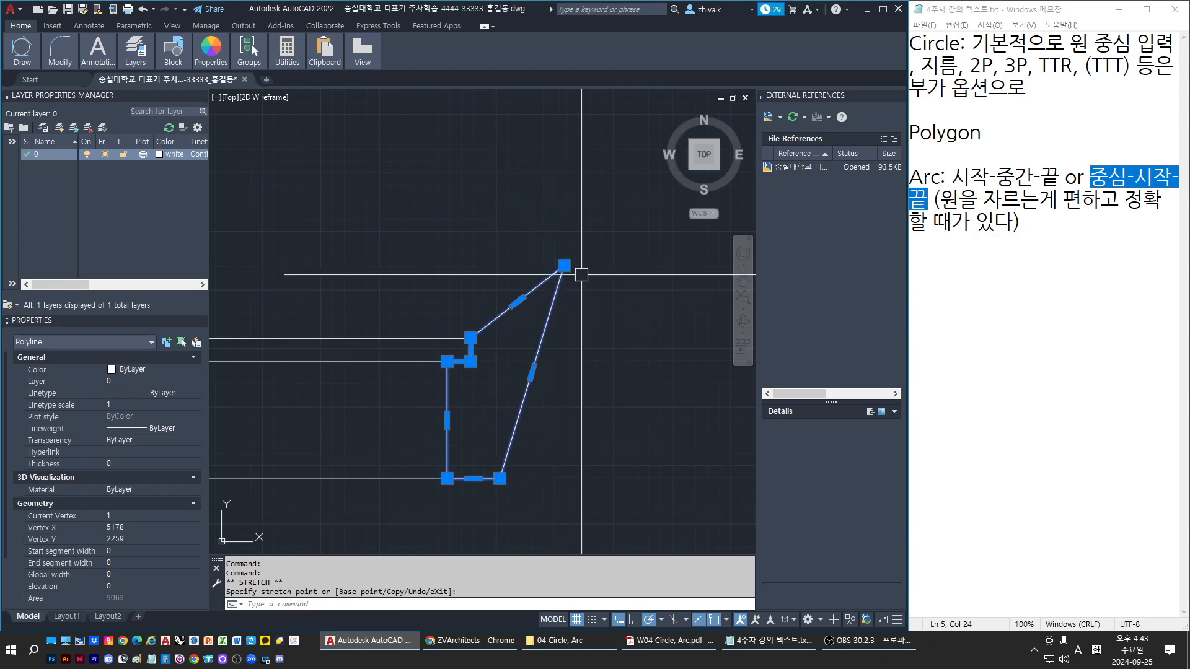
text(u)
key(Return)
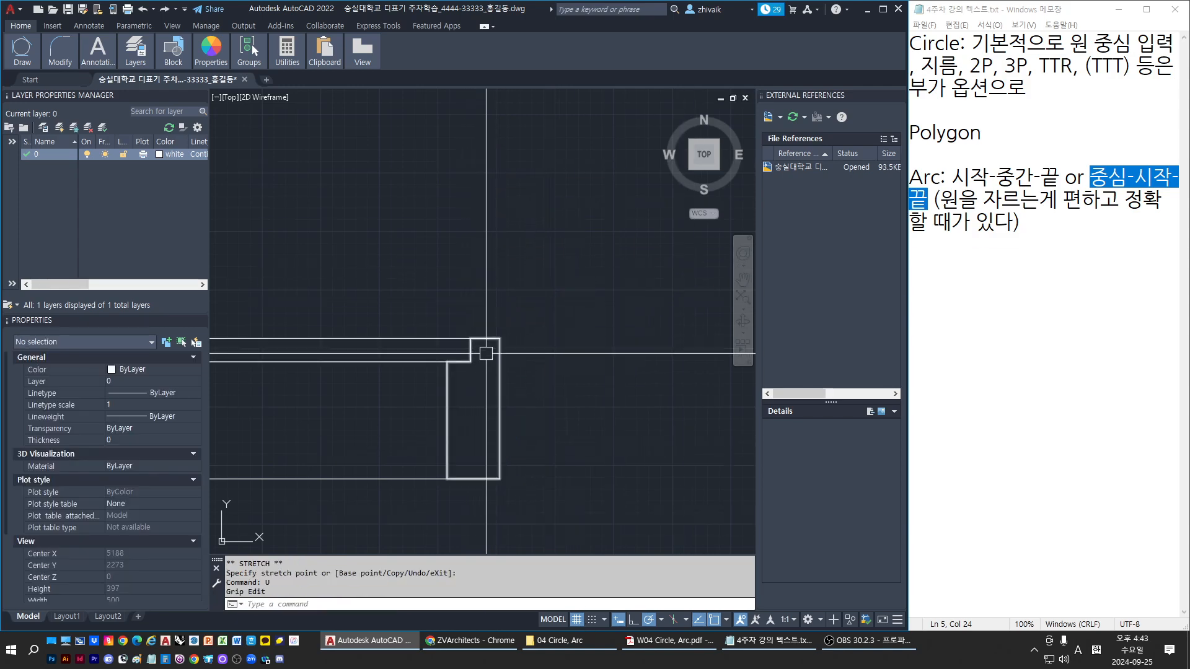
click(507, 339)
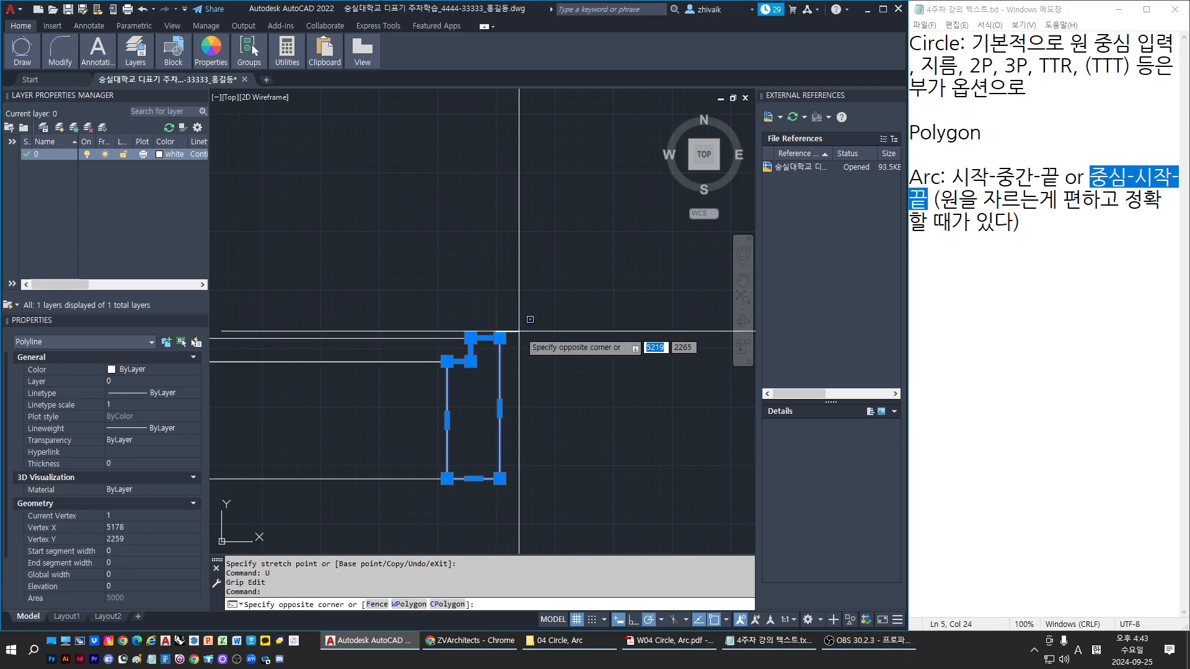
key(Escape)
click(501, 338)
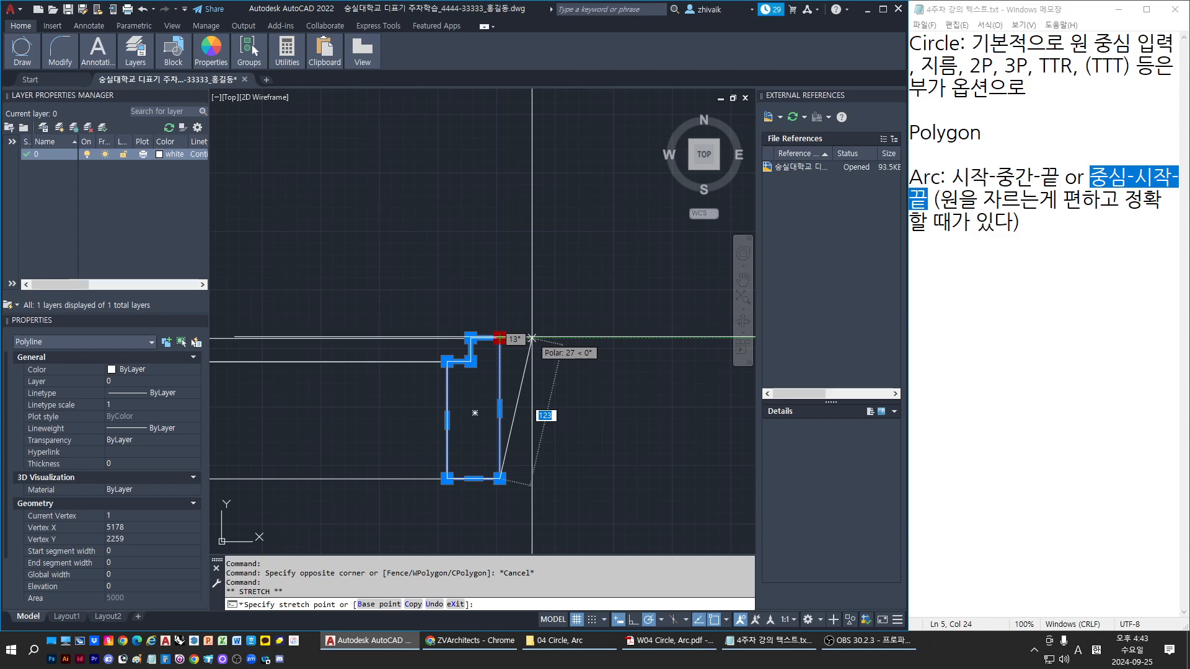
key(Escape)
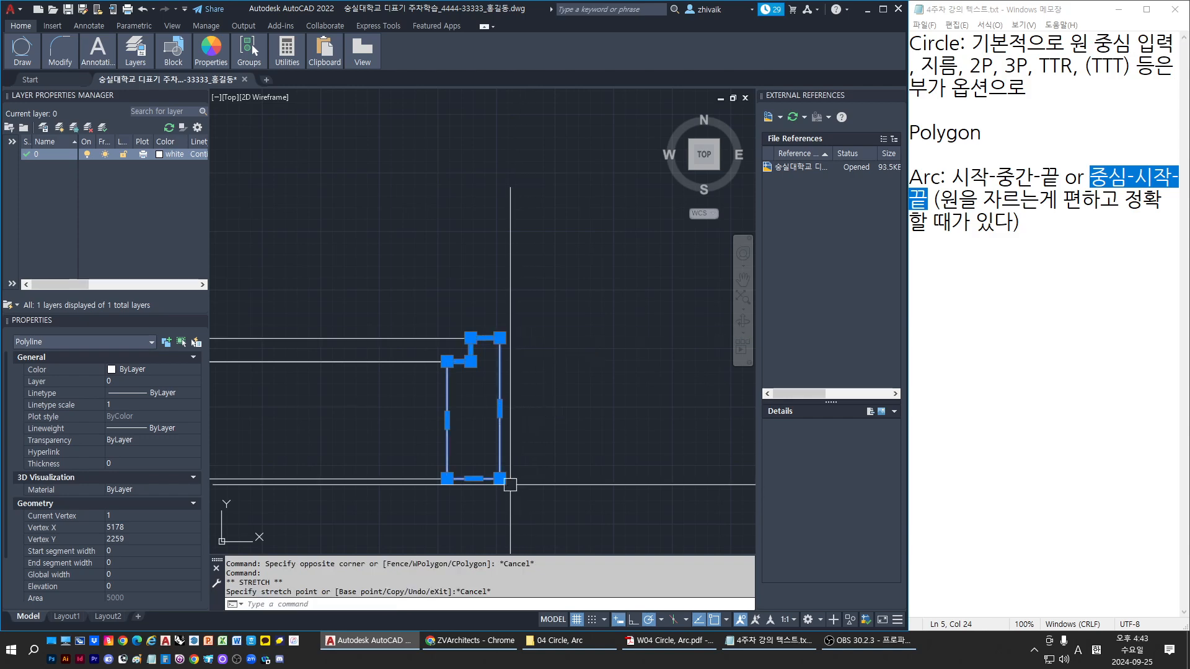
click(500, 479)
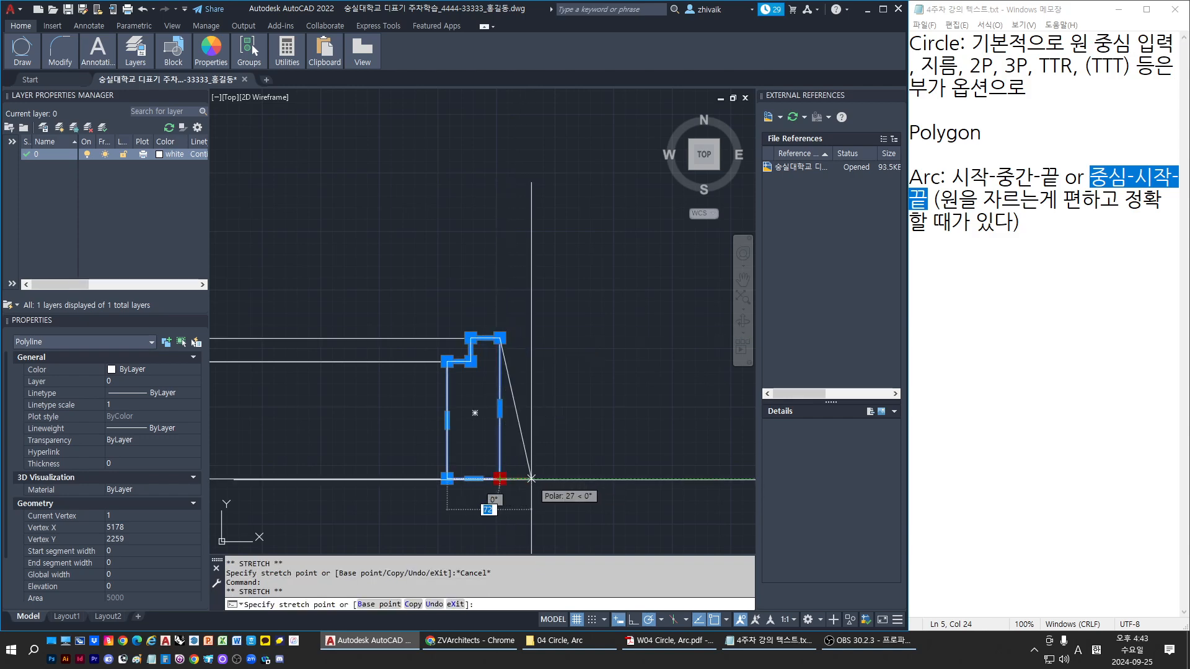
key(Escape)
key(Escape)
Step: Try stretching the right frame's upper outer vertex with a value of 5, and undo the stretch
click(500, 356)
click(500, 338)
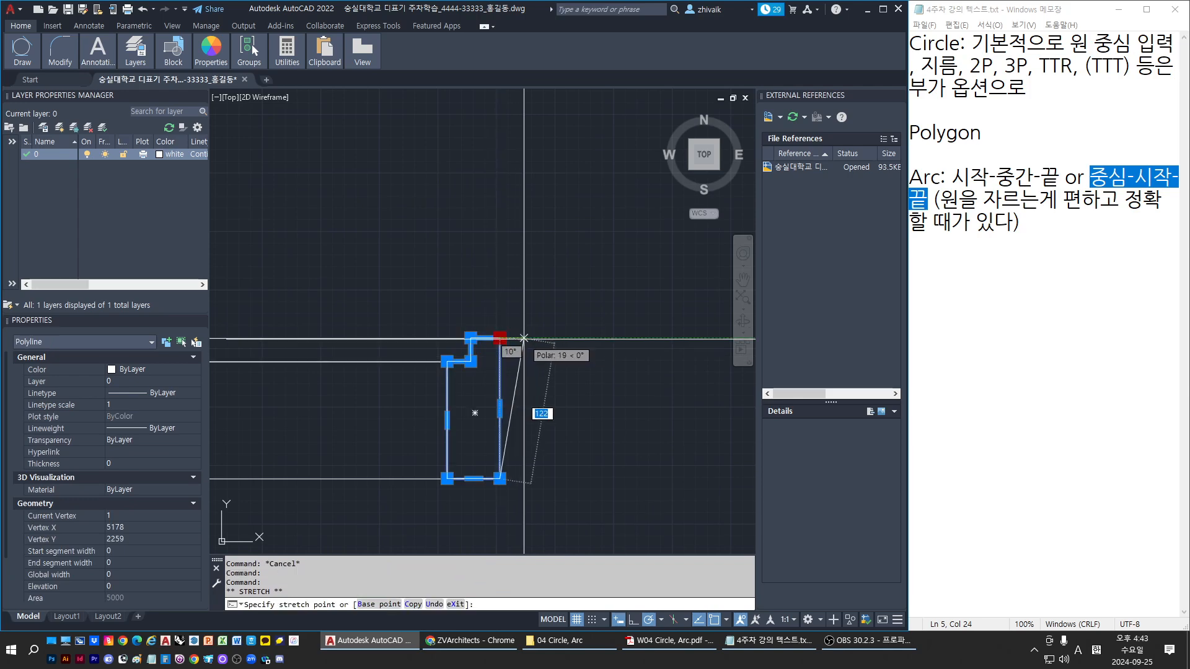
text(5)
key(Return)
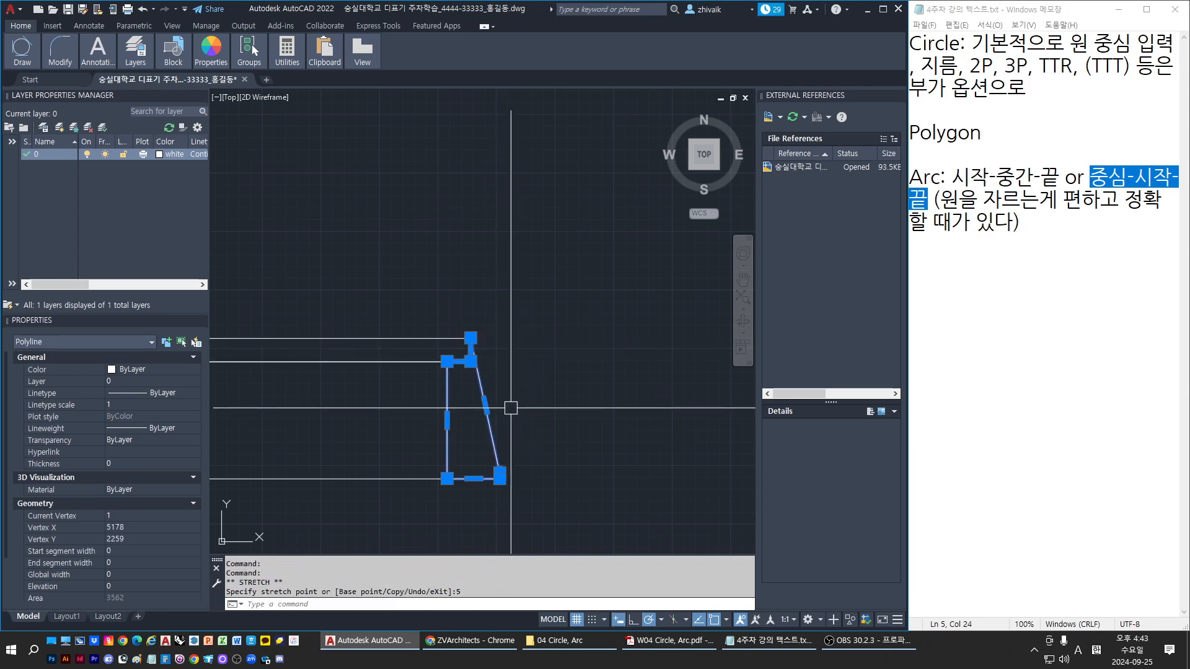
text(u)
key(Return)
key(Escape)
click(494, 355)
click(501, 338)
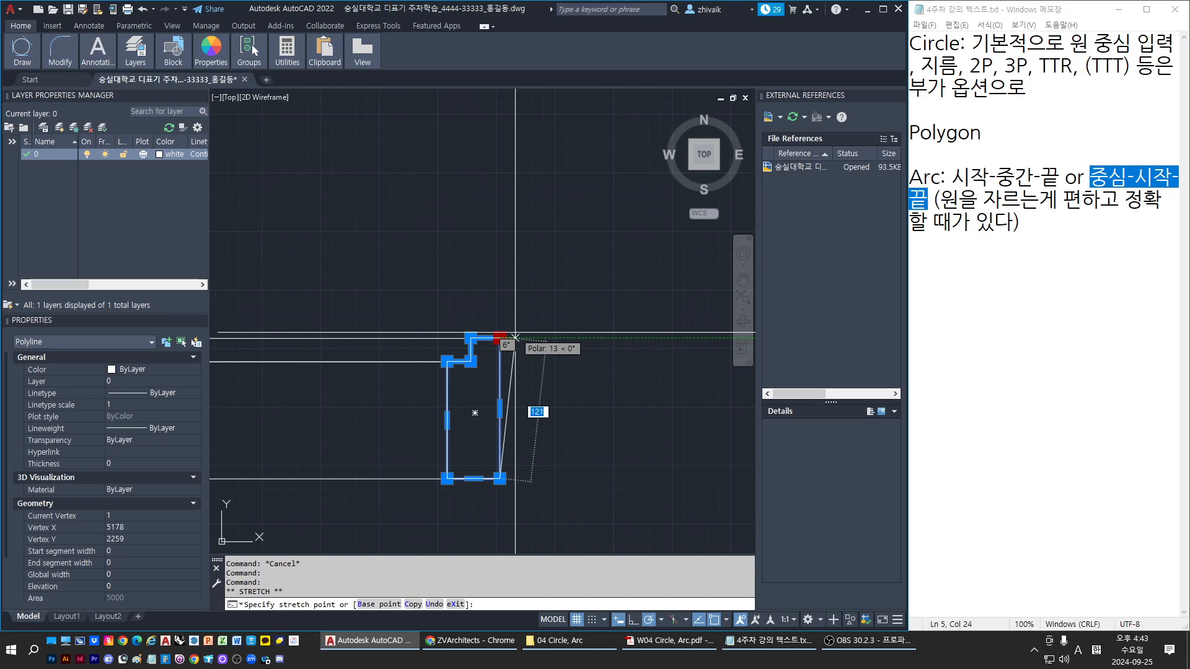
key(Escape)
key(Escape)
key(ctrl+z)
key(Escape)
key(Escape)
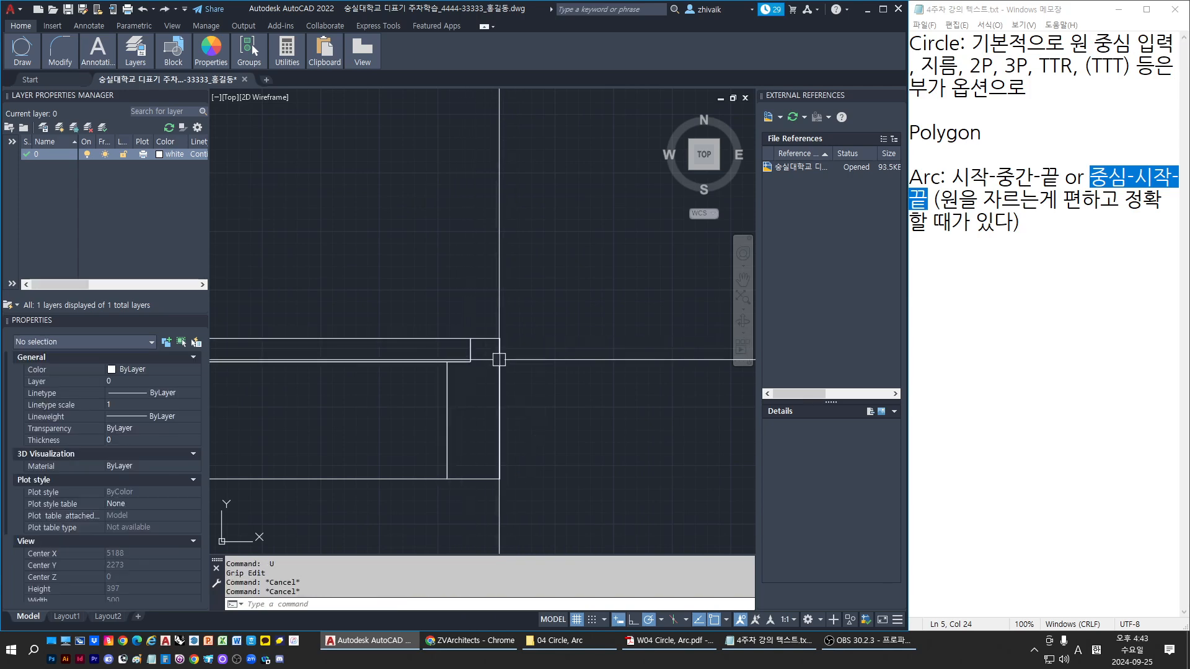
click(499, 360)
click(499, 338)
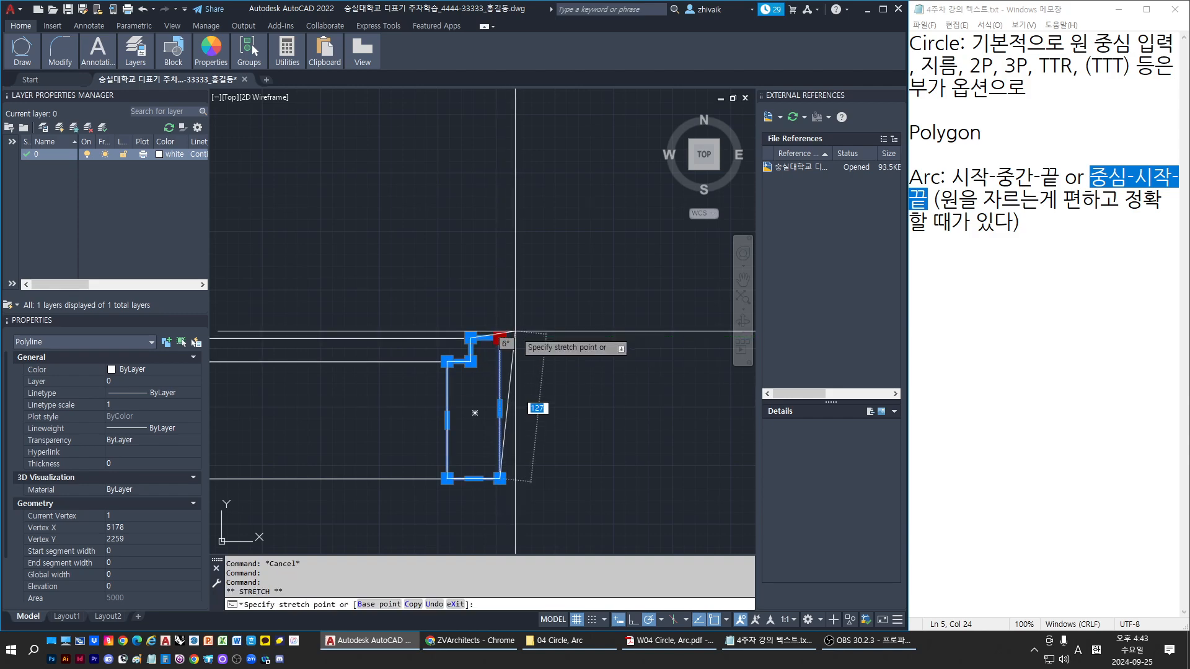
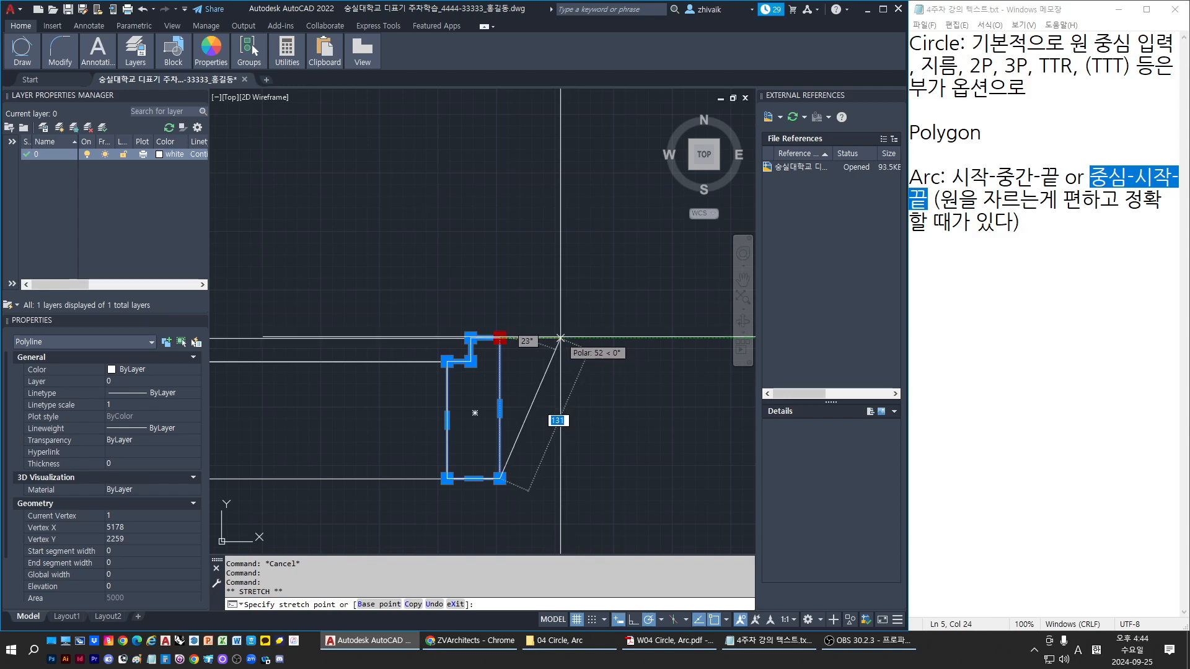
key(Escape)
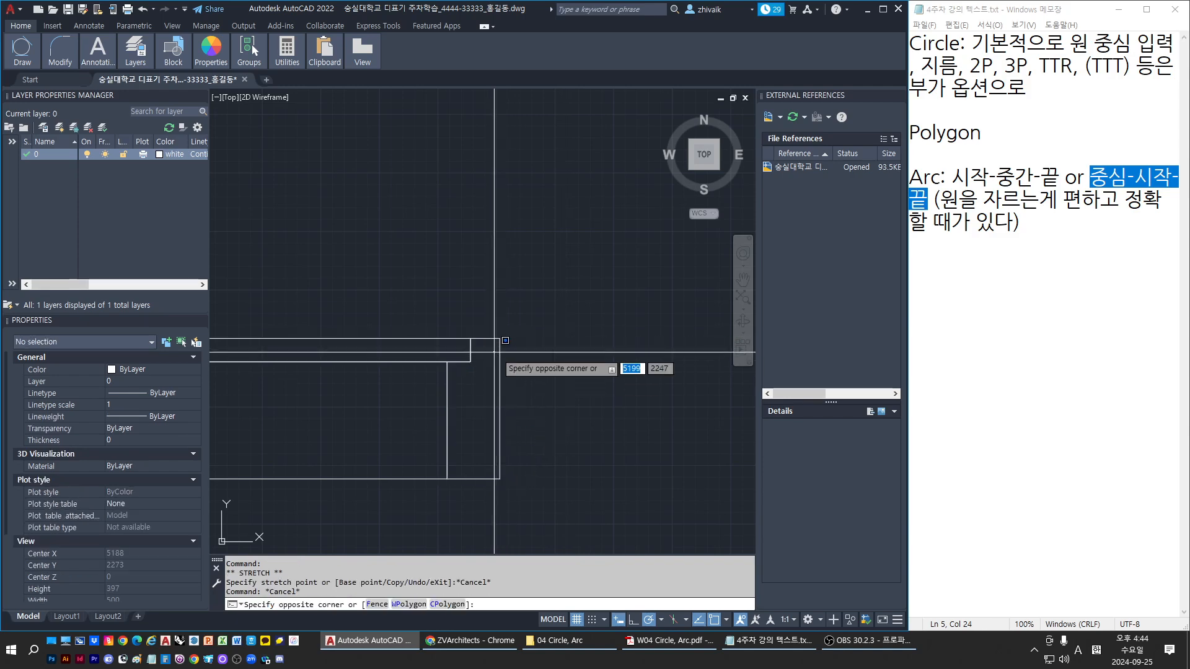
click(510, 326)
key(Escape)
click(500, 338)
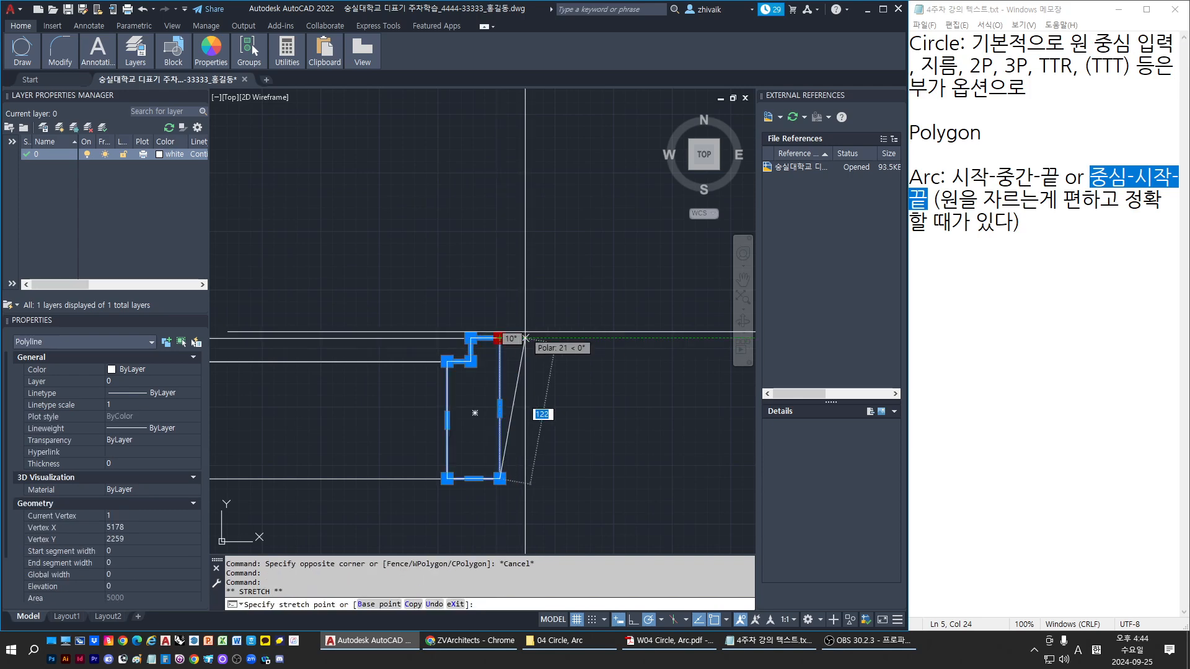
key(Escape)
key(Escape)
click(499, 424)
key(Escape)
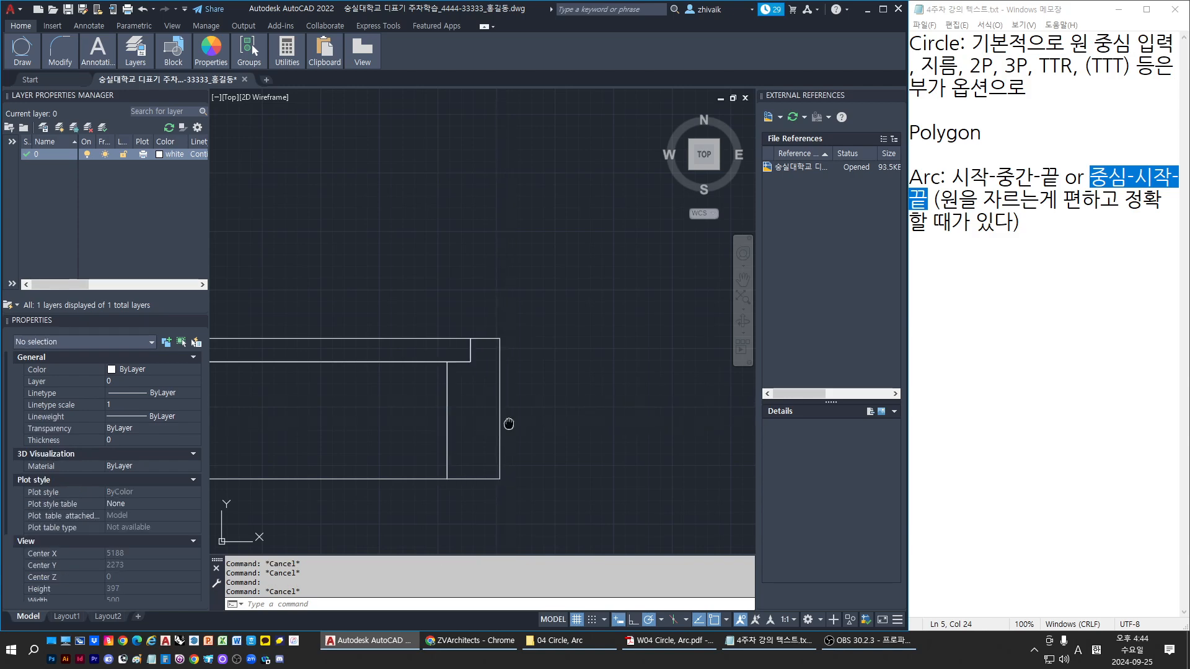
middle_drag(508, 424, 476, 273)
text(L)
key(Return)
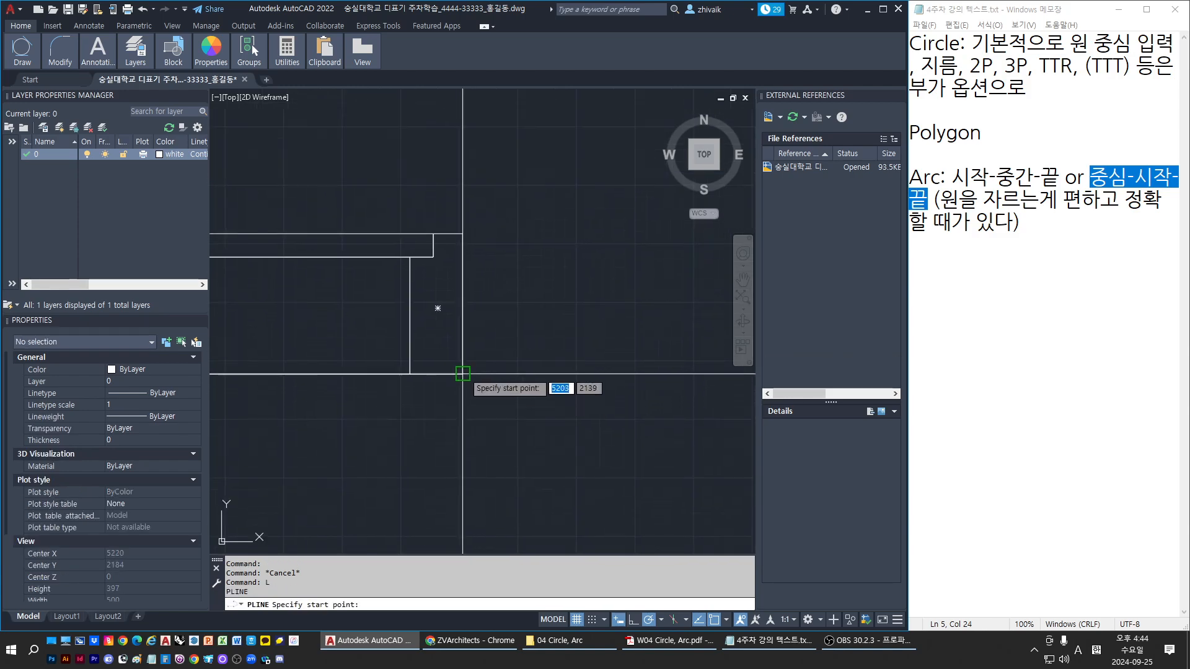
click(462, 373)
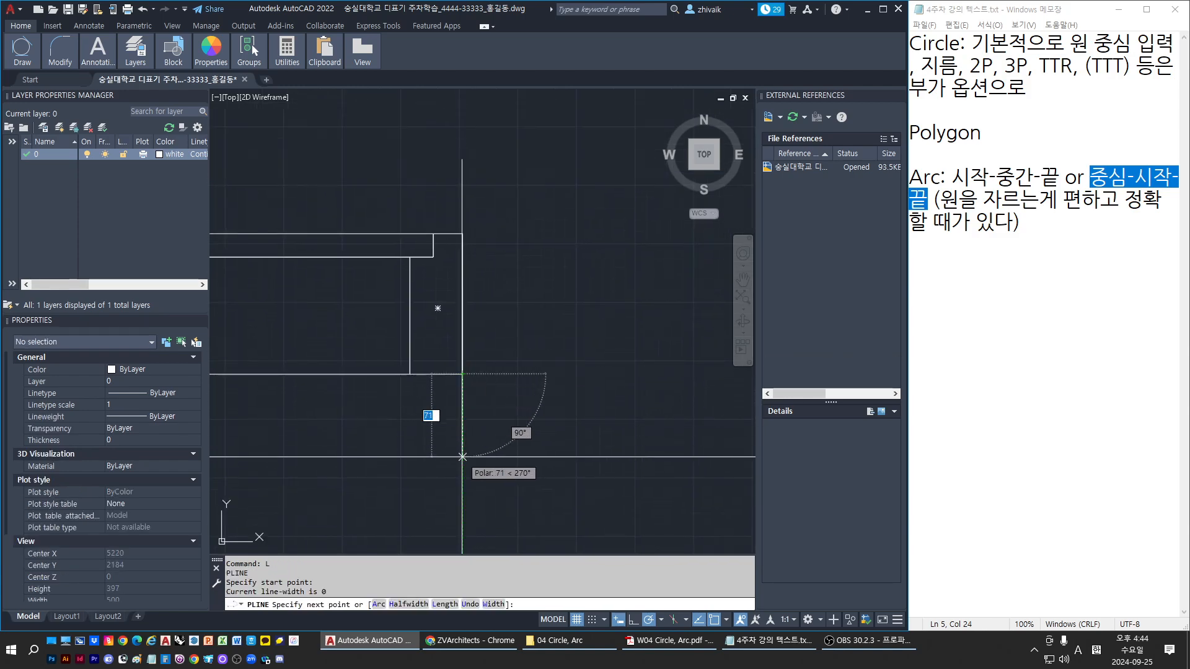
key(Escape)
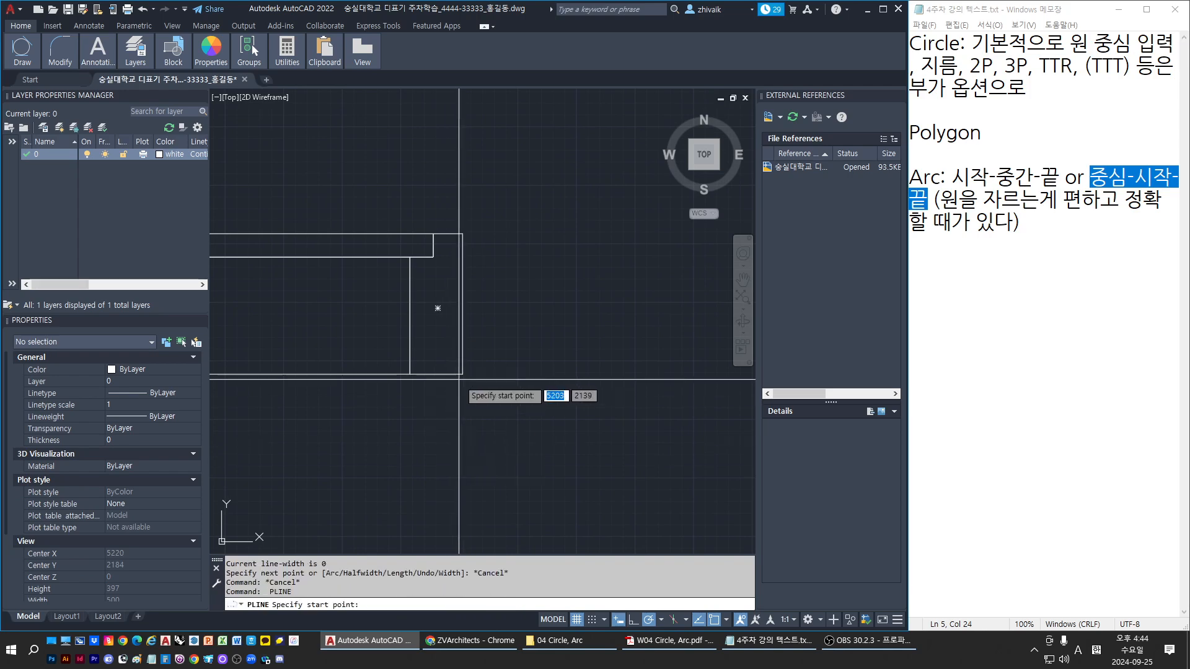
Step: Draw a vertical polyline guide straight up from the right frame's lower outer corner to well above the frame
key(Return)
click(463, 373)
click(462, 103)
key(Escape)
key(Escape)
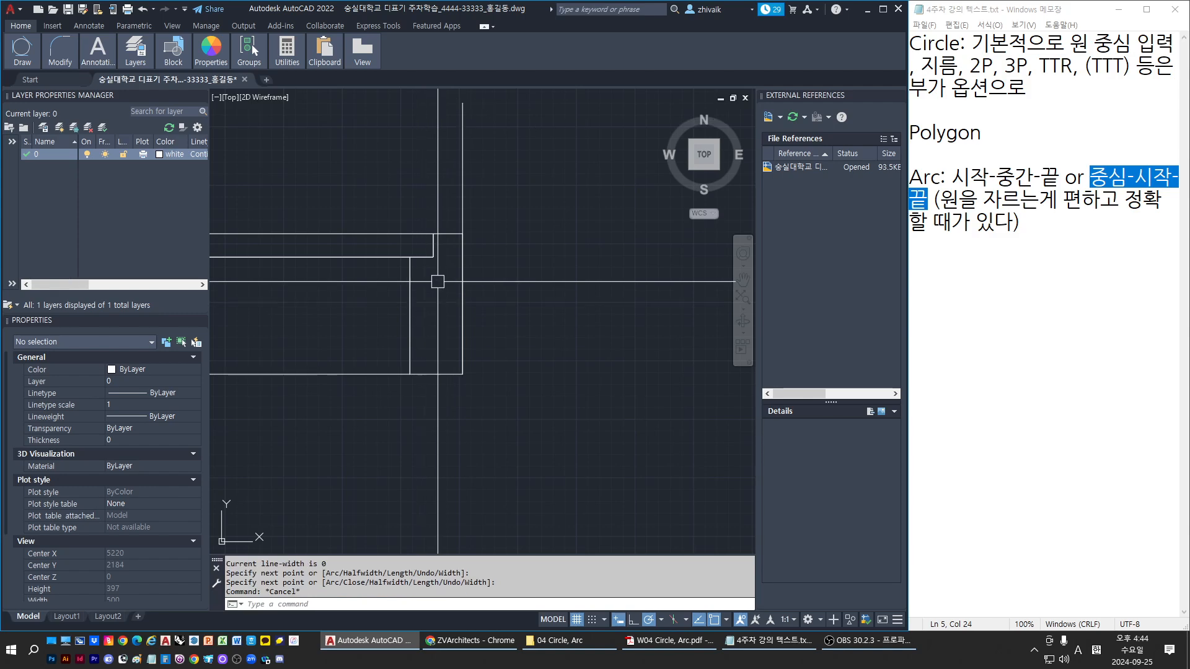
Step: Move the vertical guide line 5 outward, away from the right frame
middle_drag(359, 204, 362, 283)
click(466, 384)
click(483, 258)
text(M)
key(Return)
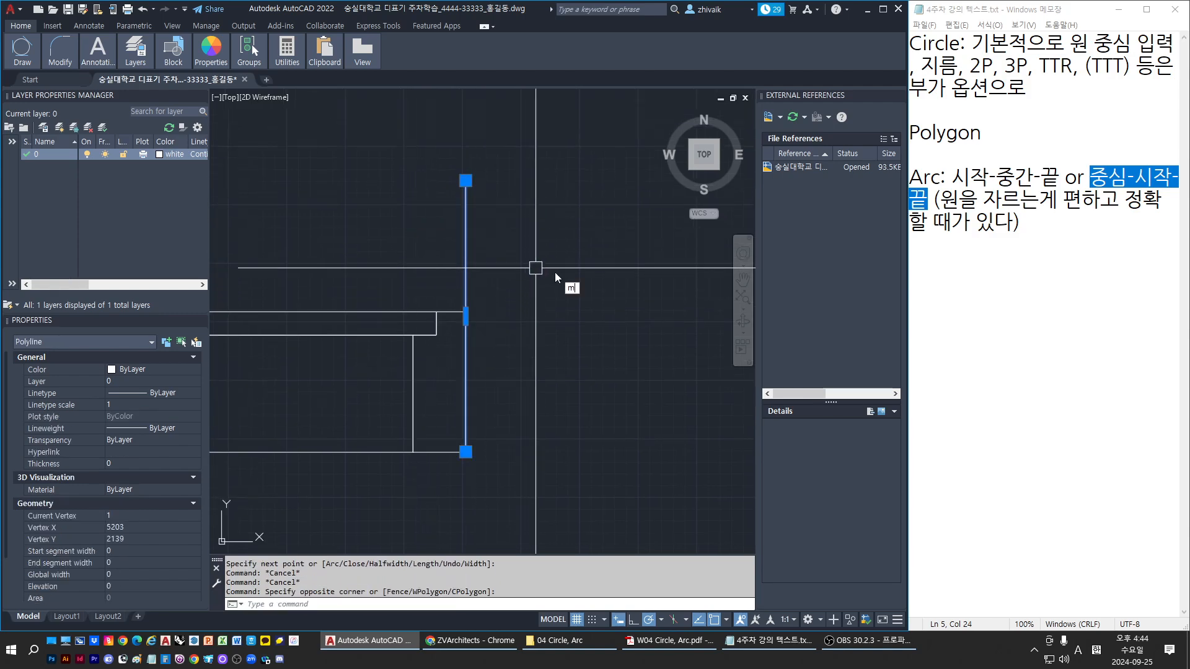
click(555, 270)
text(5)
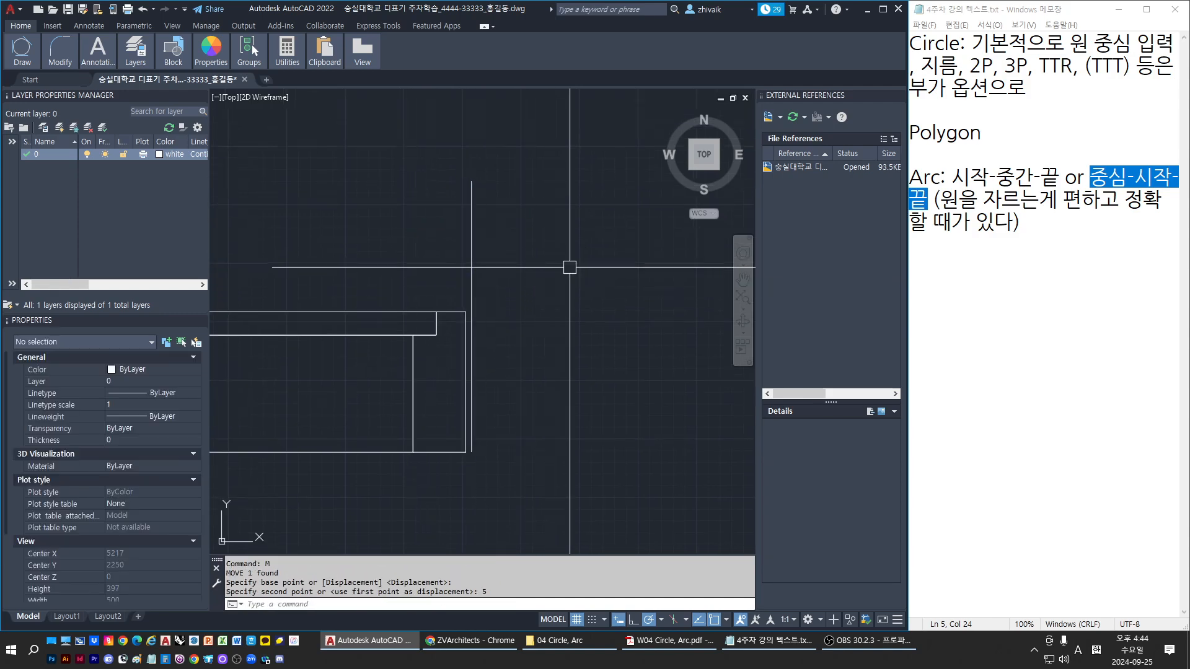
key(Return)
key(Escape)
key(Escape)
click(472, 258)
key(Escape)
Step: Stretch the right frame's upper and lower outer vertices horizontally outward onto the offset vertical guide line
scroll(462, 324, up, 3)
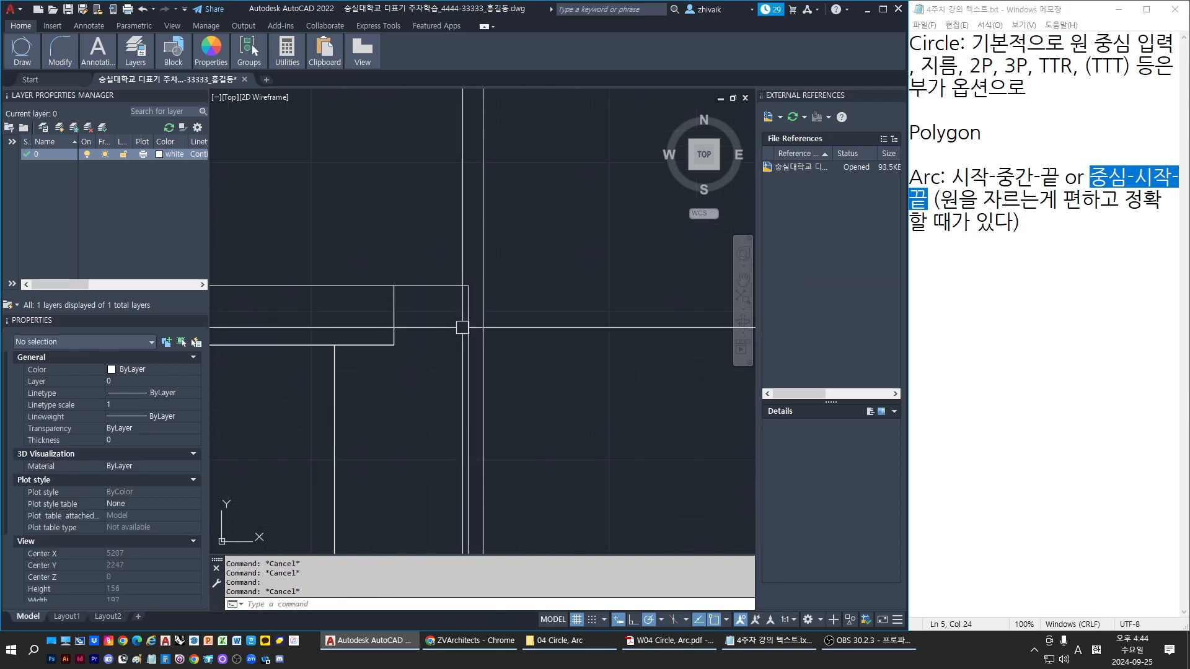
click(469, 285)
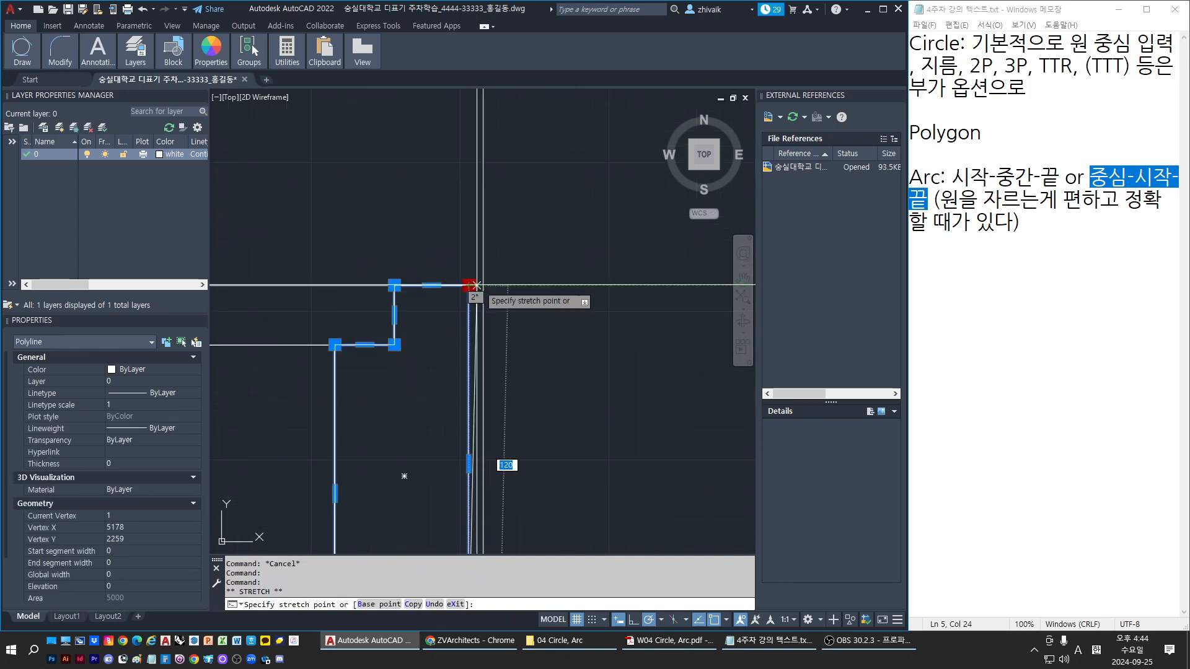
click(470, 285)
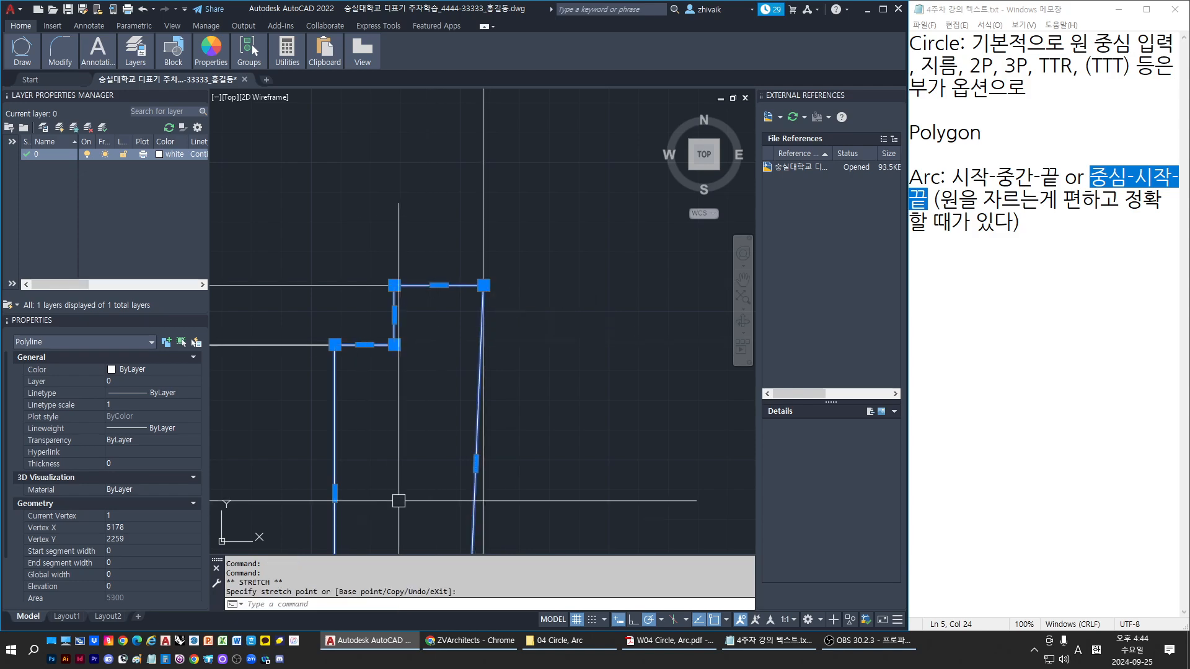
middle_drag(398, 500, 419, 207)
click(488, 350)
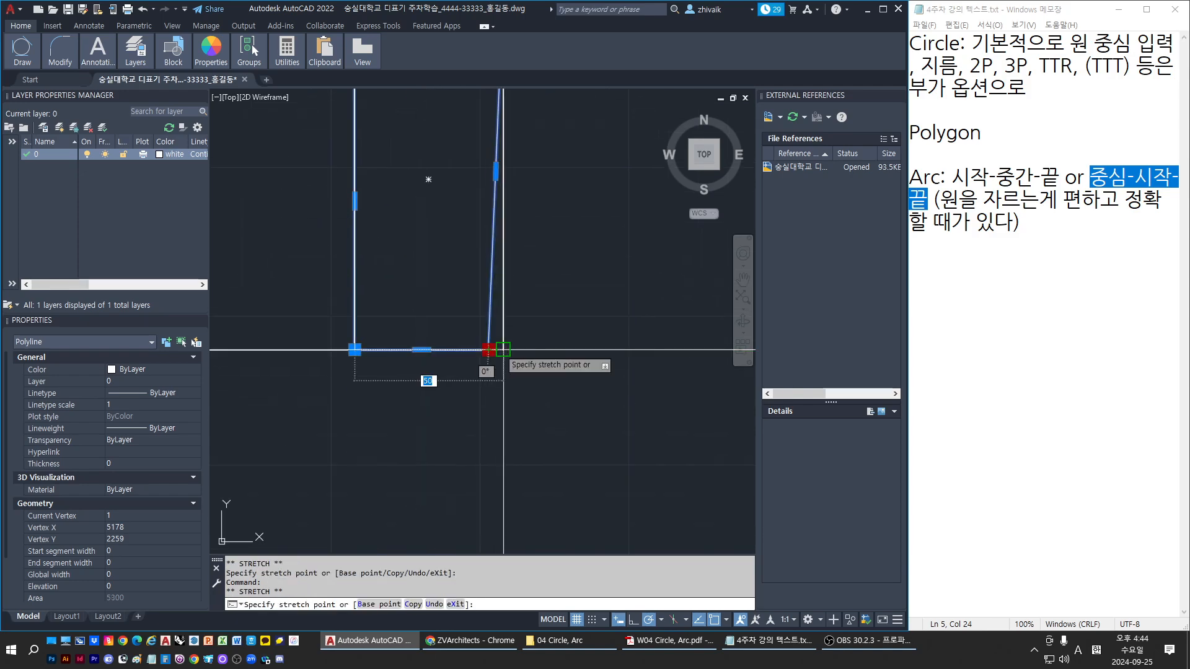
key(Escape)
scroll(488, 279, down, 2)
key(Escape)
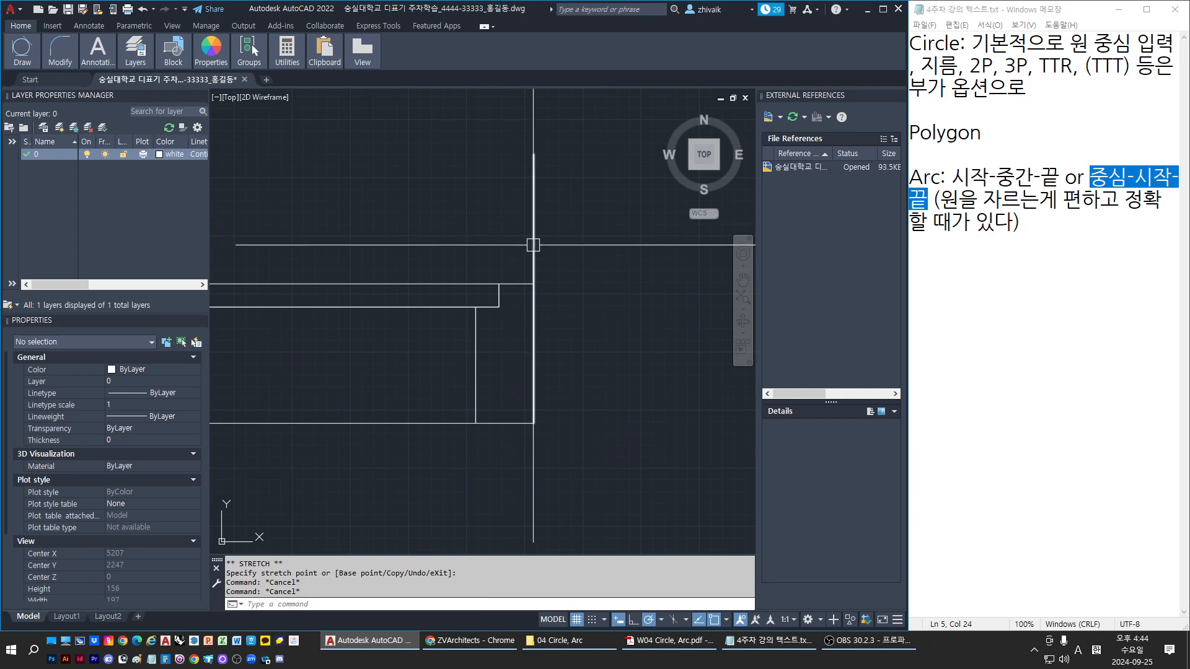
Step: Erase the vertical guide line beside the right frame
click(533, 242)
text(e)
key(Return)
key(Escape)
key(Escape)
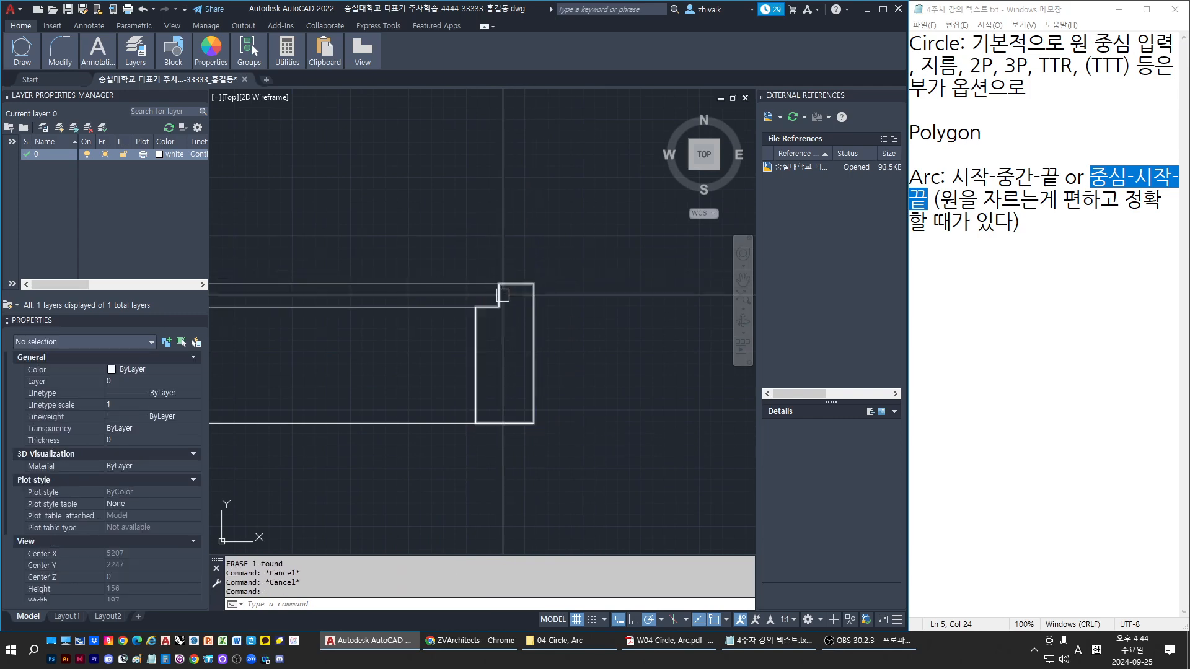
Step: Measure the right frame's top edge from the end of the horizontal leaf to the outer corner
text(d)
key(Return)
click(499, 284)
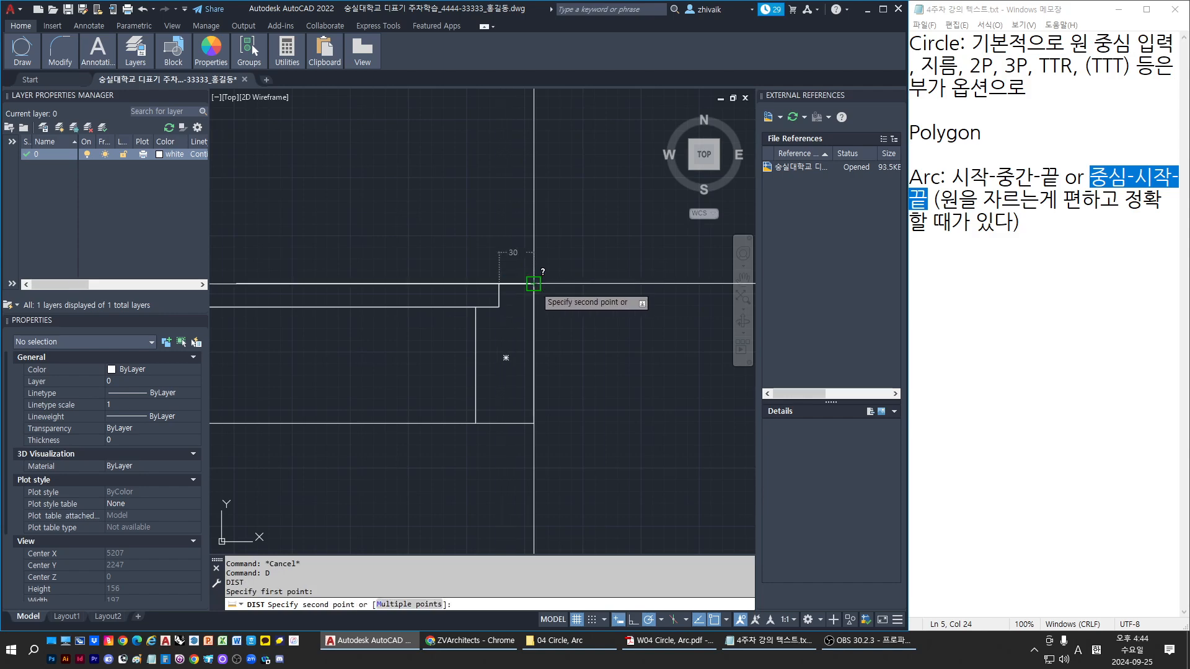
key(Escape)
key(Escape)
scroll(514, 320, down, 4)
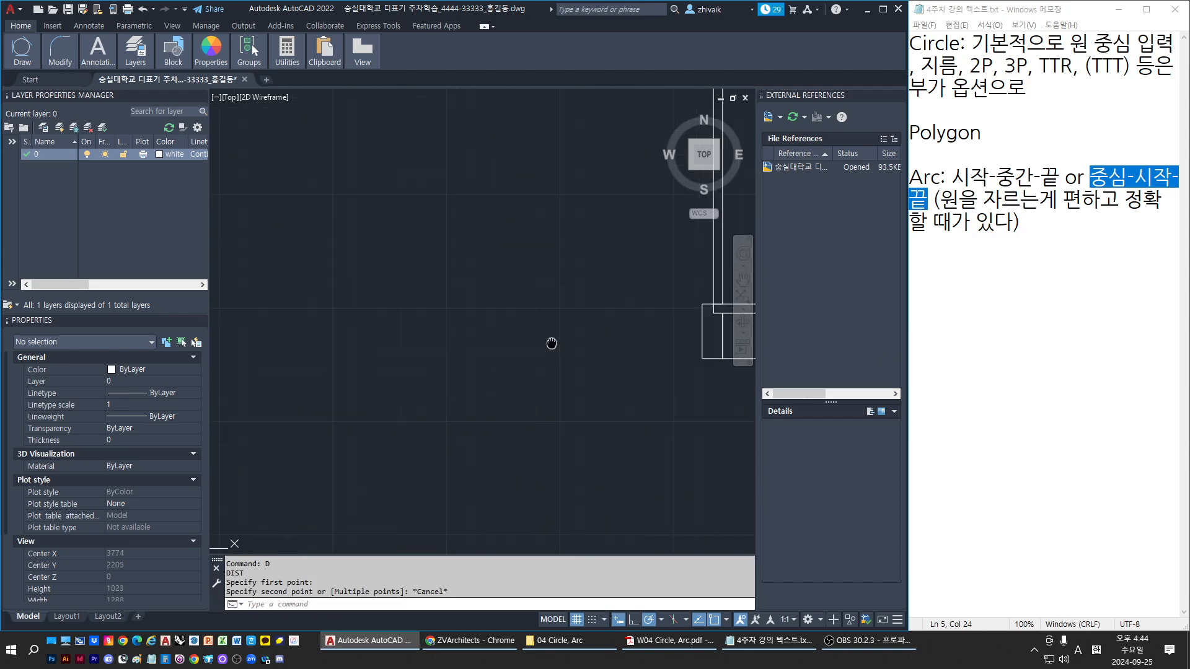
Step: Stretch the left frame's outer vertical edge outward by 5
scroll(617, 371, up, 2)
click(583, 372)
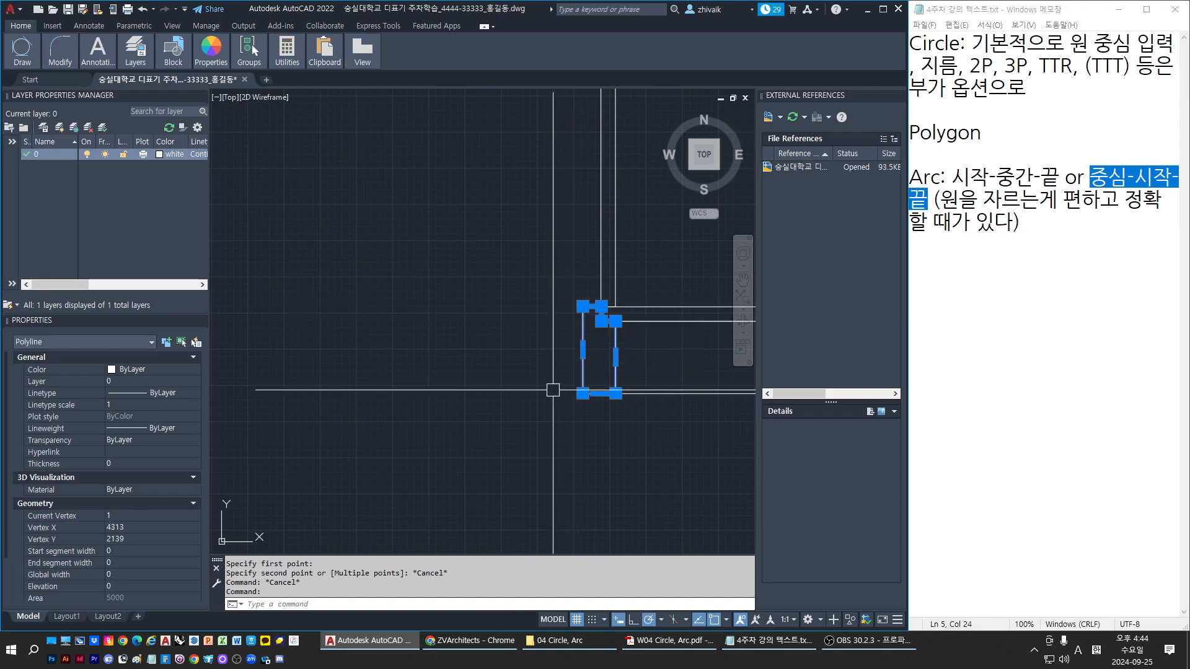
scroll(563, 391, up, 2)
mouse_move(564, 390)
middle_down()
mouse_move(561, 368)
mouse_move(540, 374)
middle_up()
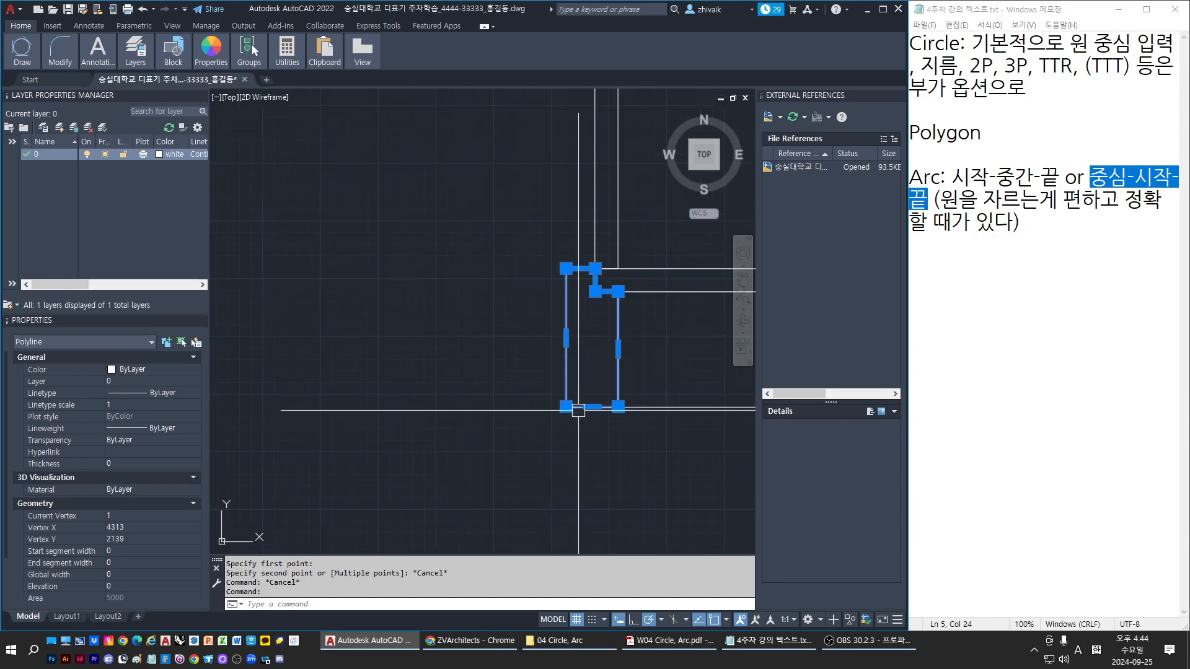
mouse_move(567, 338)
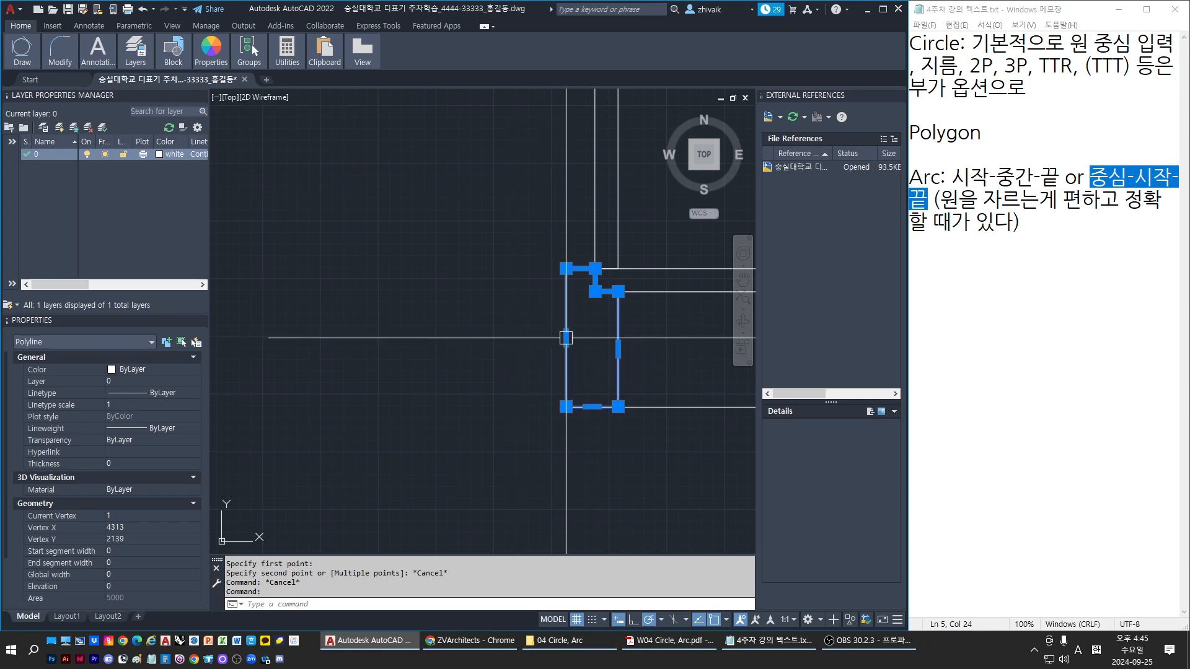
click(567, 338)
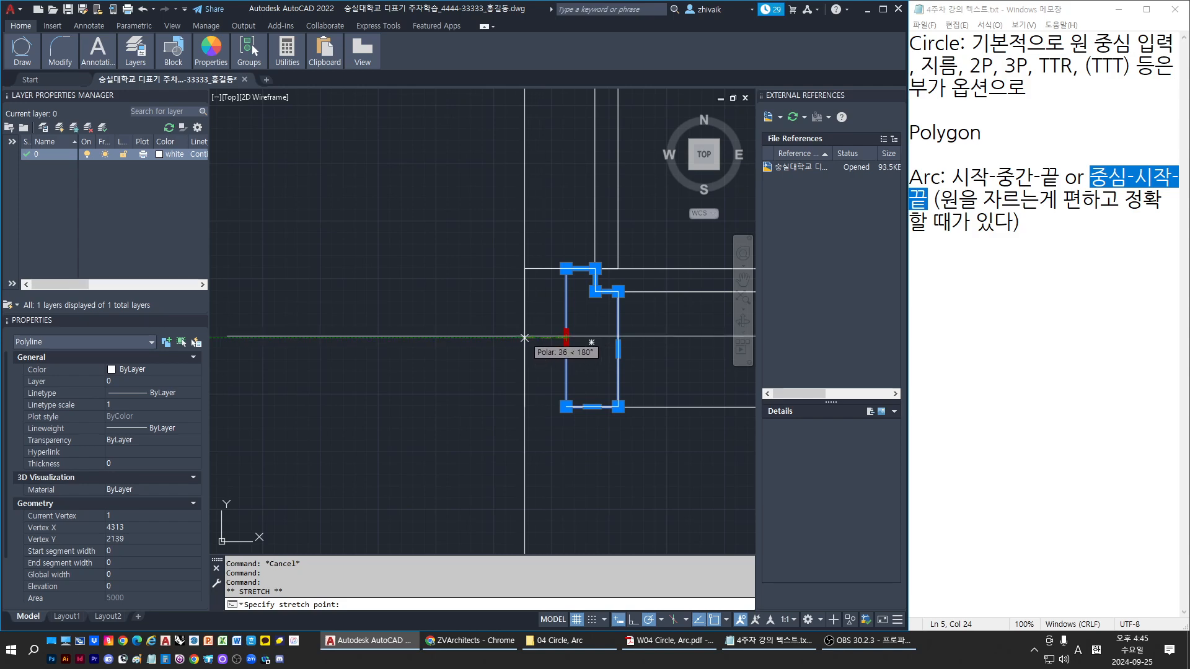
text(5)
key(Return)
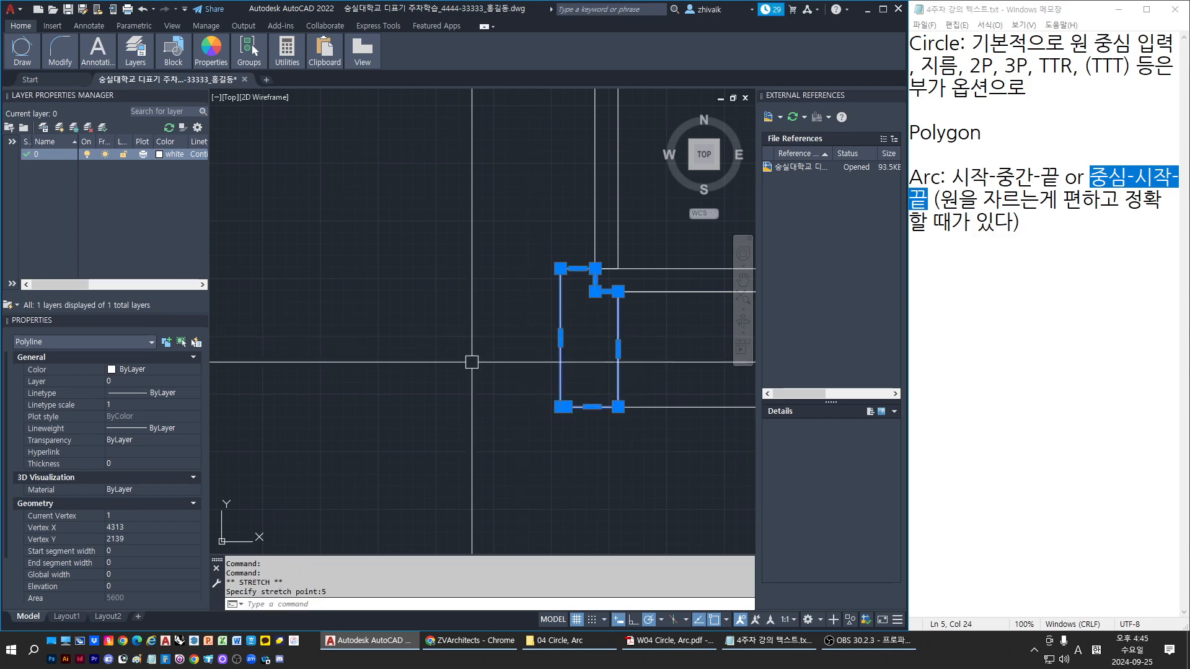
key(Escape)
scroll(593, 364, up, 2)
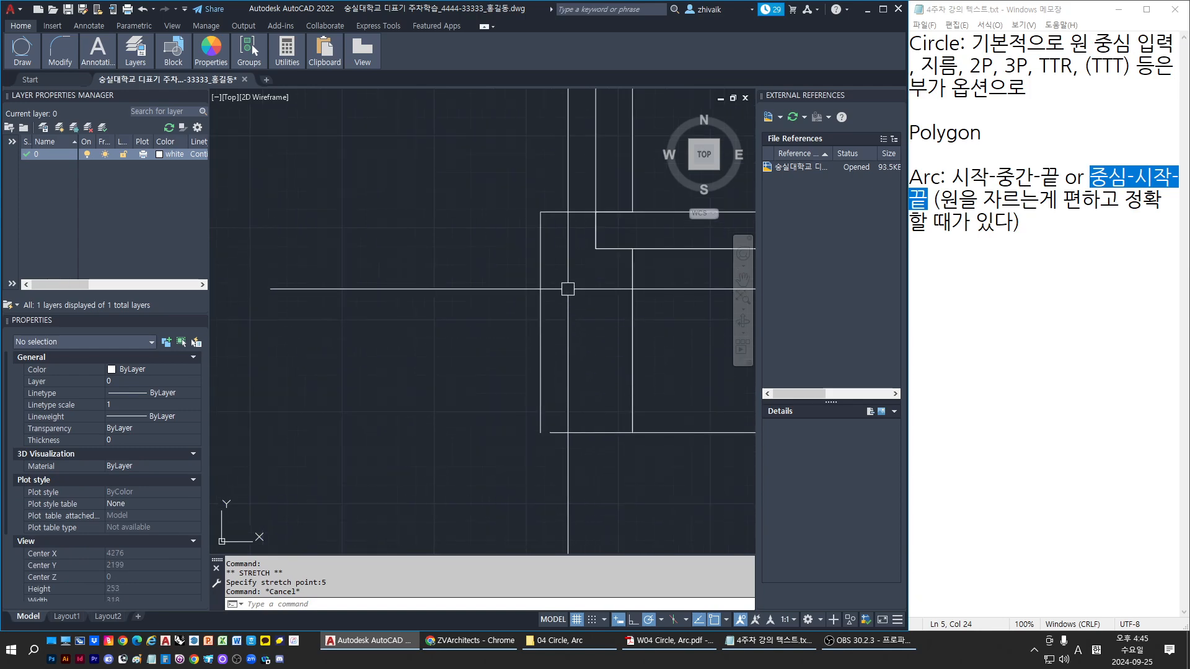
click(549, 271)
scroll(538, 347, up, 5)
key(Escape)
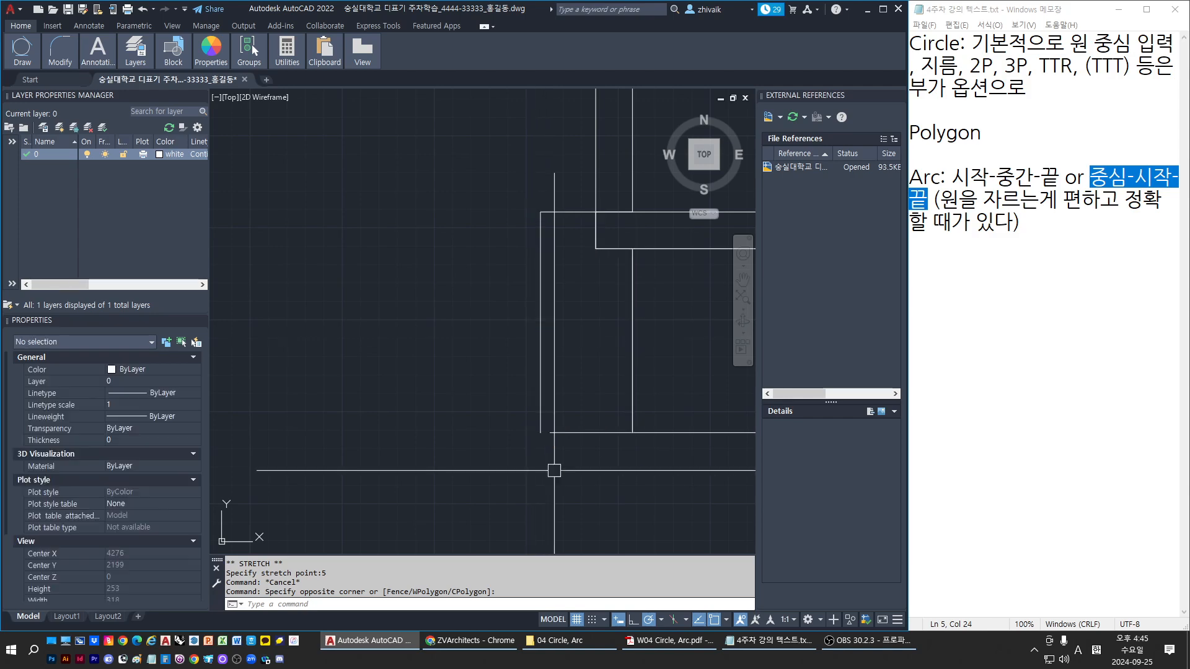
scroll(535, 397, down, 2)
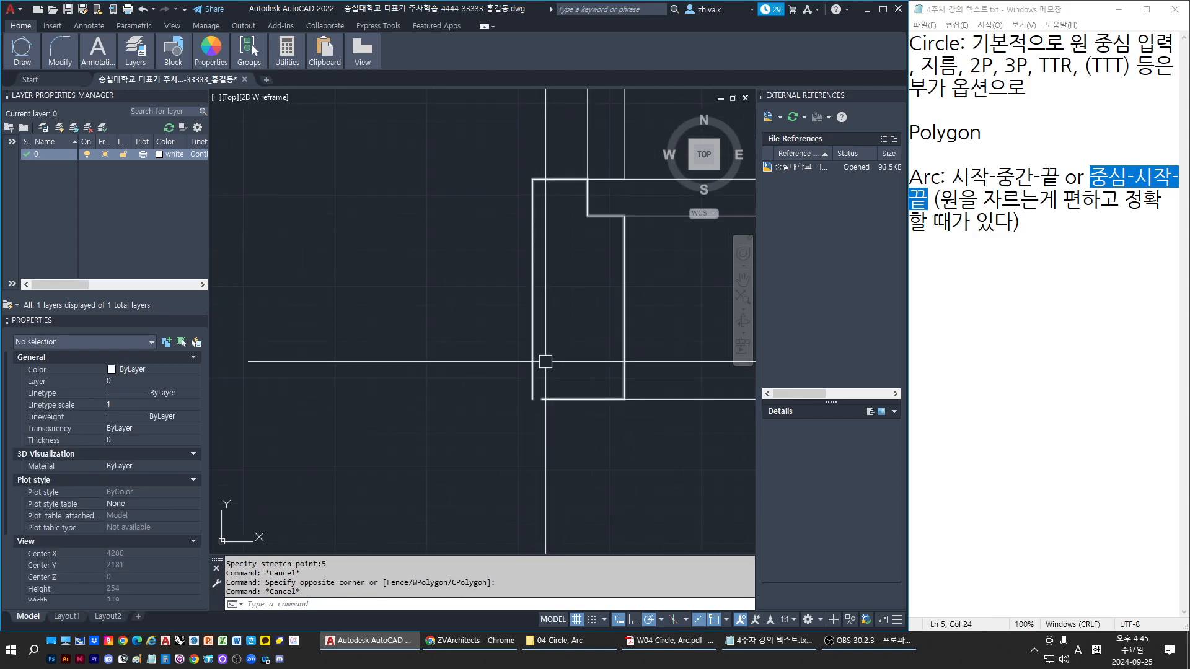
key(Escape)
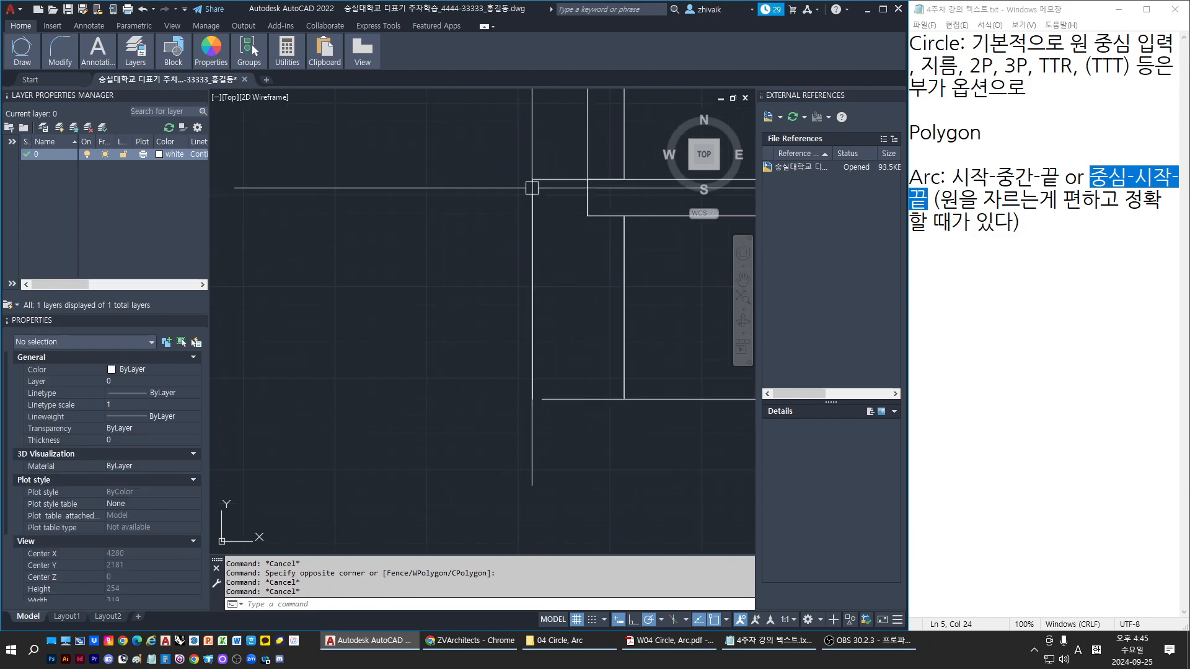
Step: Stretch the open end of the left frame's bottom edge to the lower end of its outer edge
scroll(559, 385, up, 2)
click(565, 394)
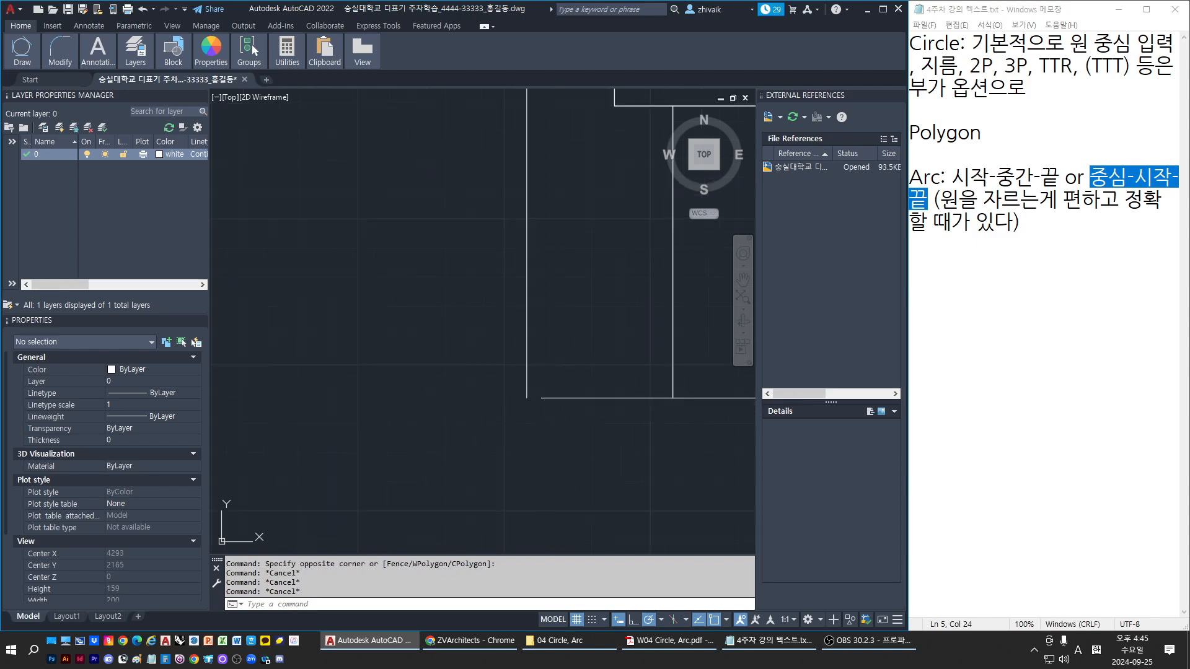
key(Escape)
click(544, 397)
click(541, 398)
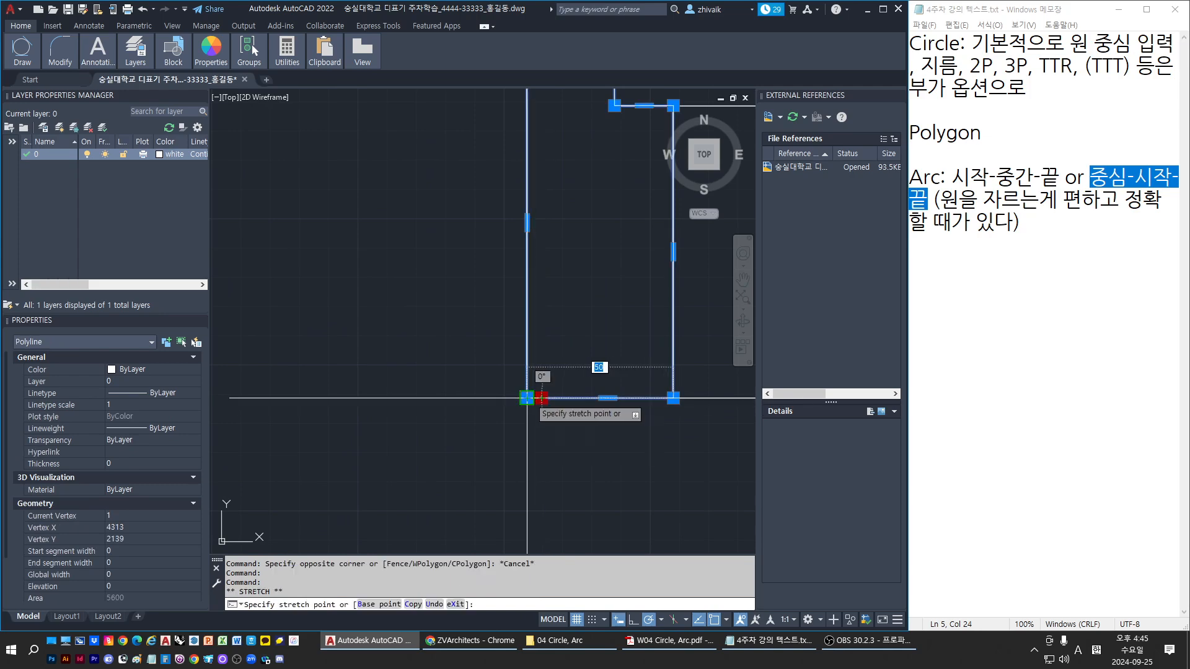
click(527, 398)
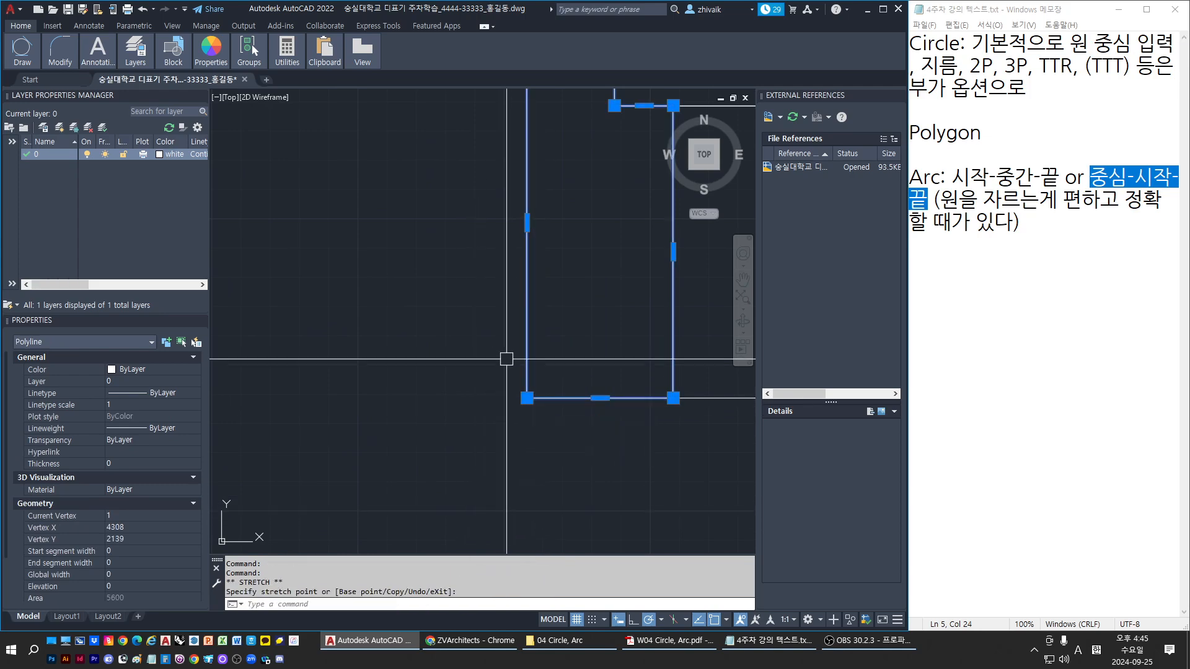
key(Escape)
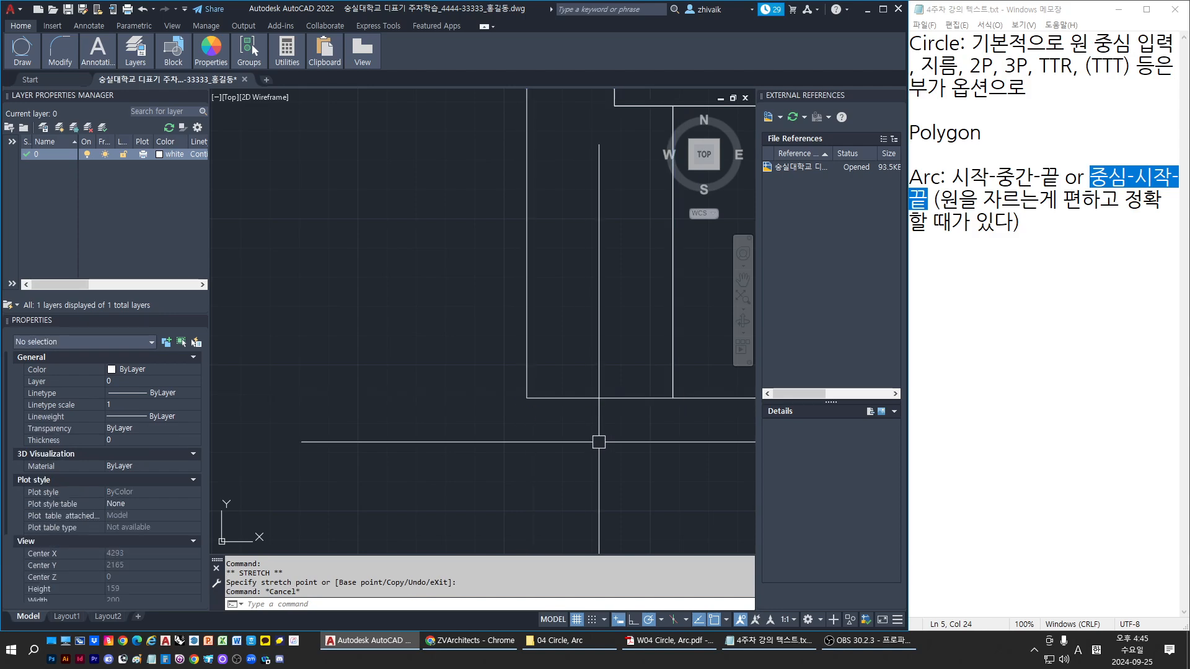
Step: Undo the stretches of the left frame's outer edge and bottom vertex
text(u)
key(Return)
scroll(598, 438, down, 4)
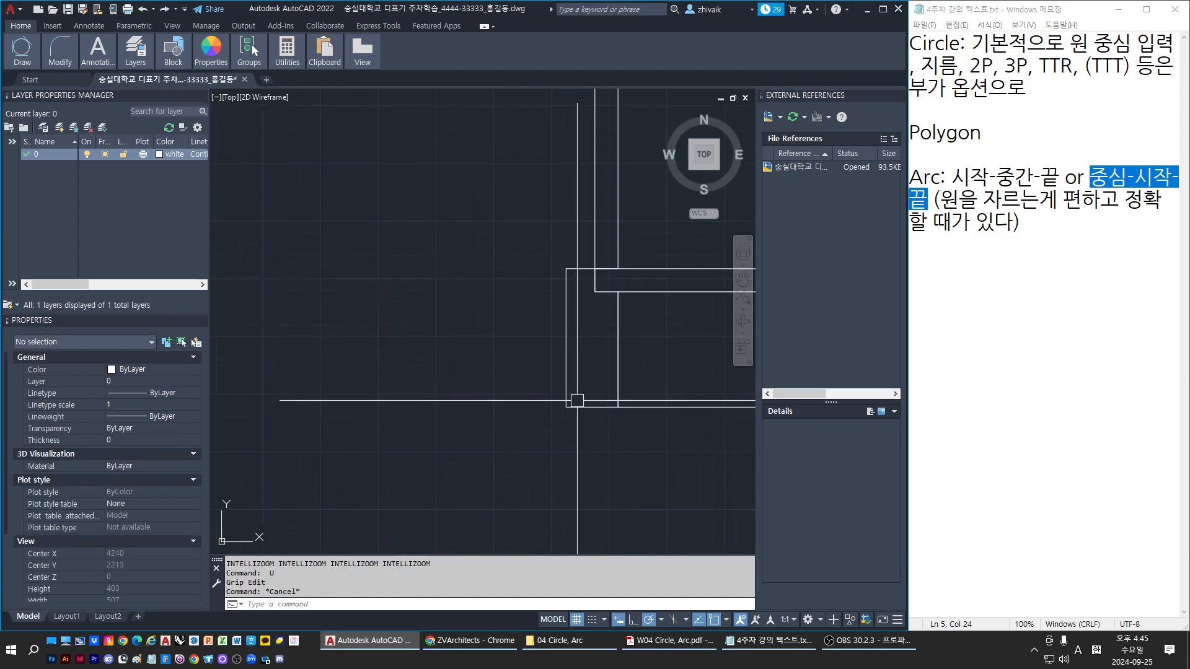
Step: Try to join the left frame's polyline at its lower outer corner with the Join command
click(578, 401)
click(535, 374)
key(Escape)
key(Escape)
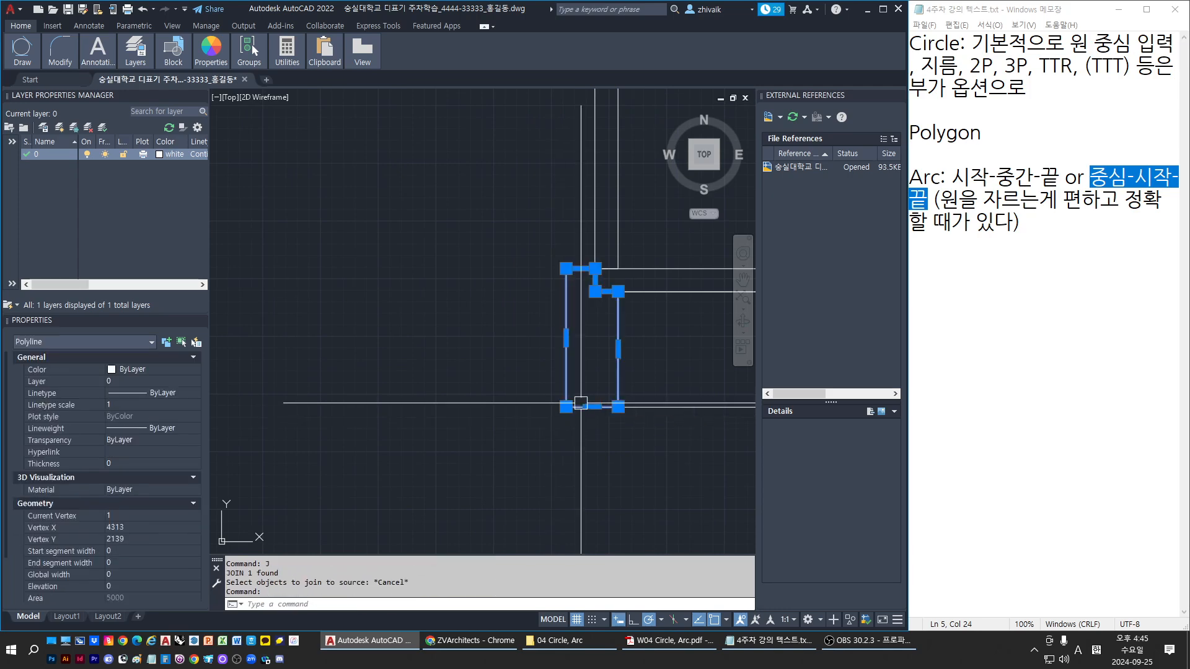
text(j)
key(Return)
key(Escape)
Step: Stretch the left frame's outer vertical edge outward by 5 again
click(557, 363)
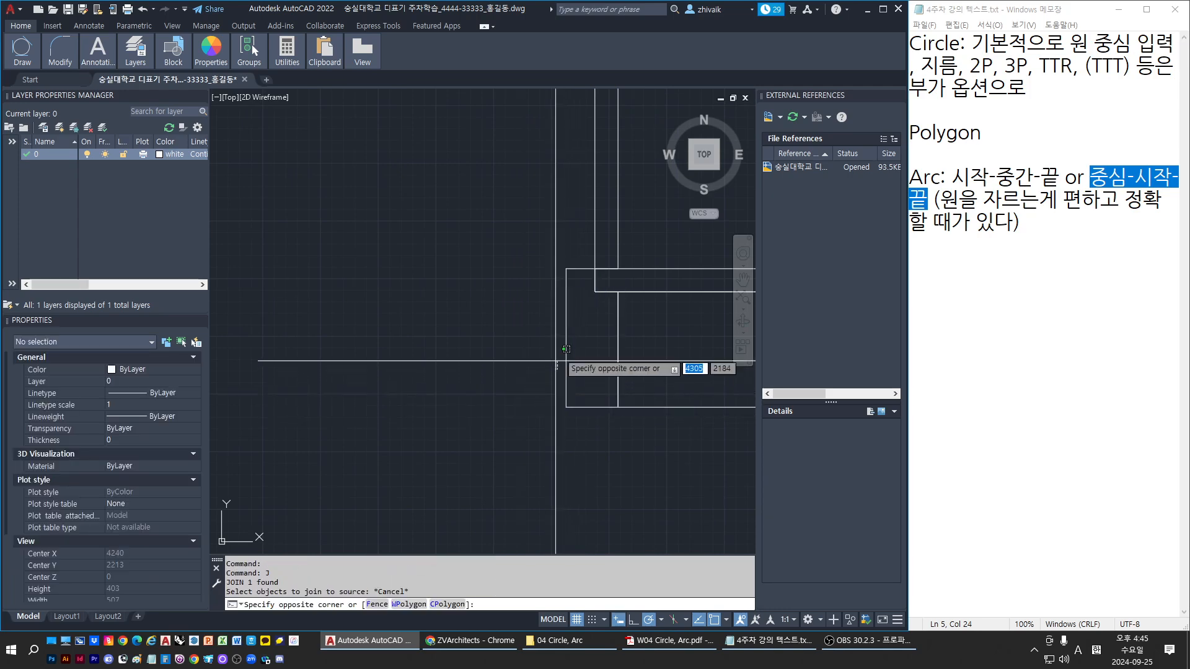
key(Escape)
click(565, 350)
click(566, 338)
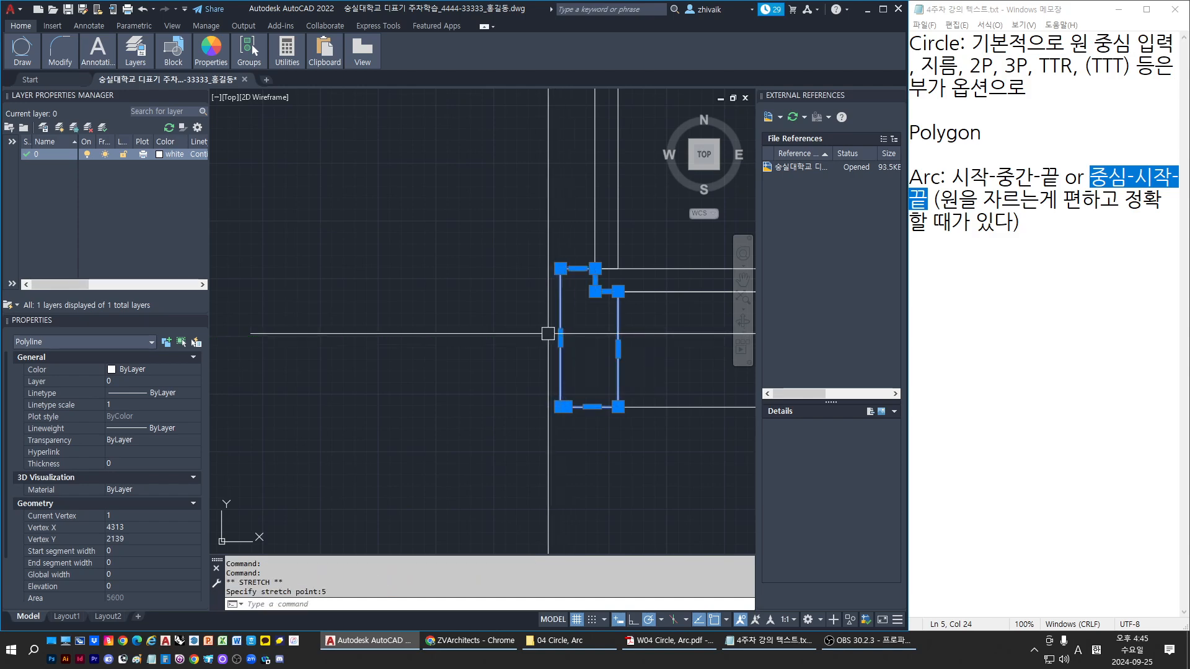
key(Escape)
Step: Close the left frame's open lower outer corner by filleting the outer and bottom edges with radius 0
text(f)
scroll(550, 323, up, 2)
key(Return)
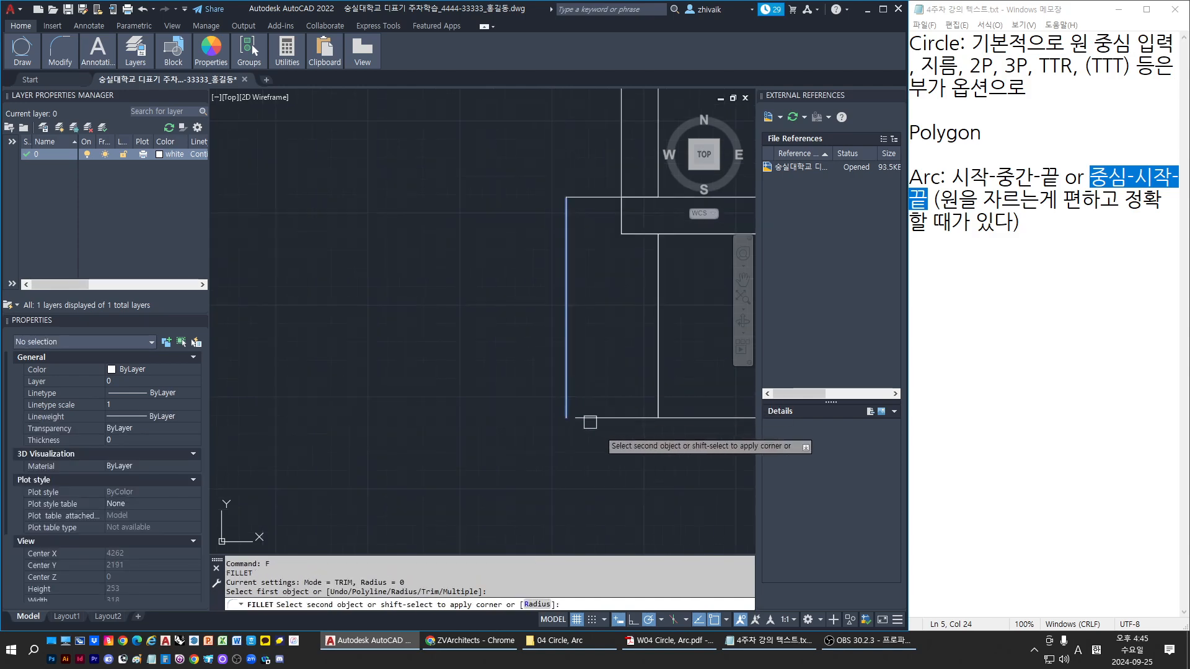
key(Escape)
key(Escape)
key(Escape)
scroll(496, 372, down, 10)
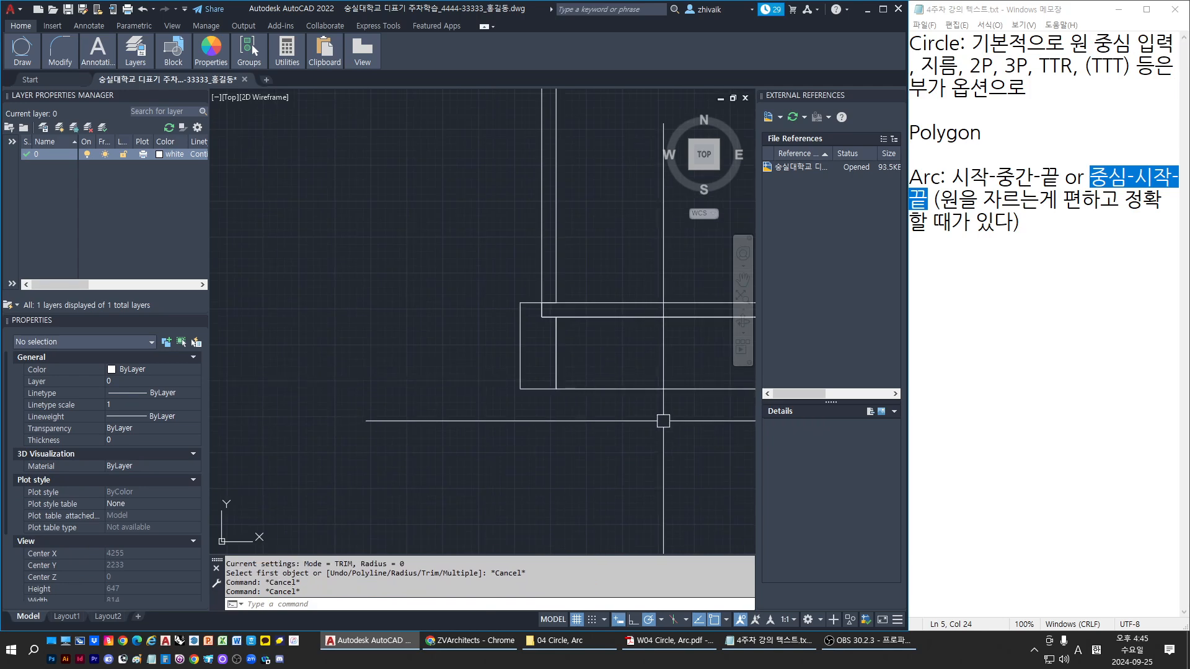
key(Escape)
key(Escape)
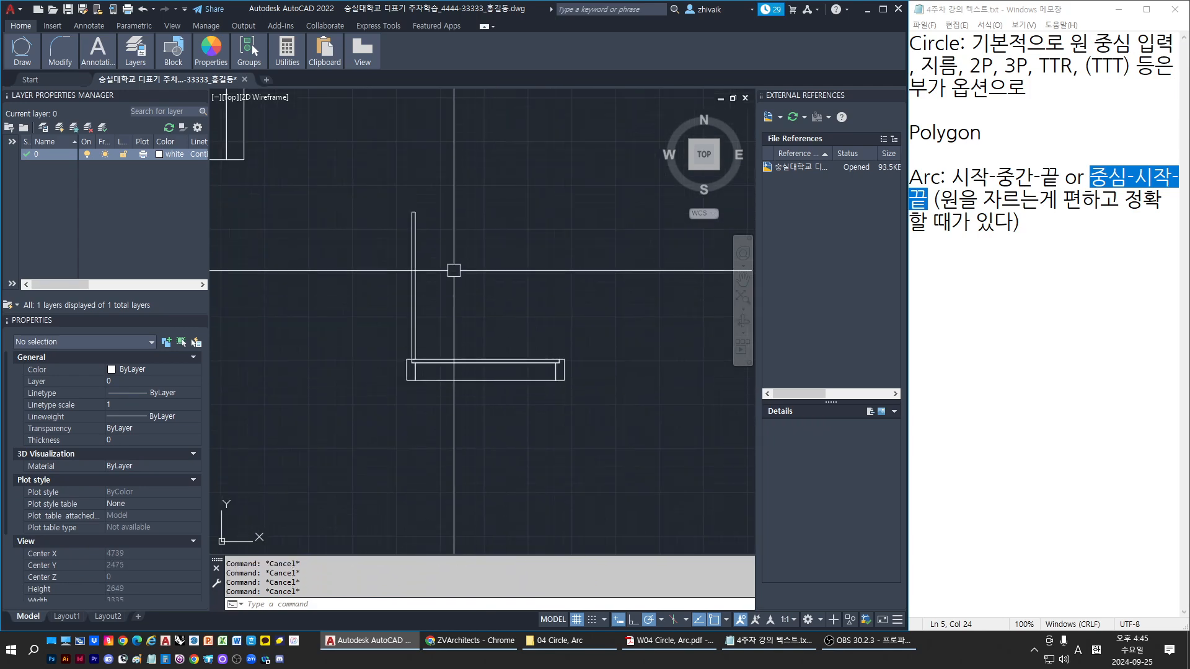
middle_drag(448, 329, 427, 346)
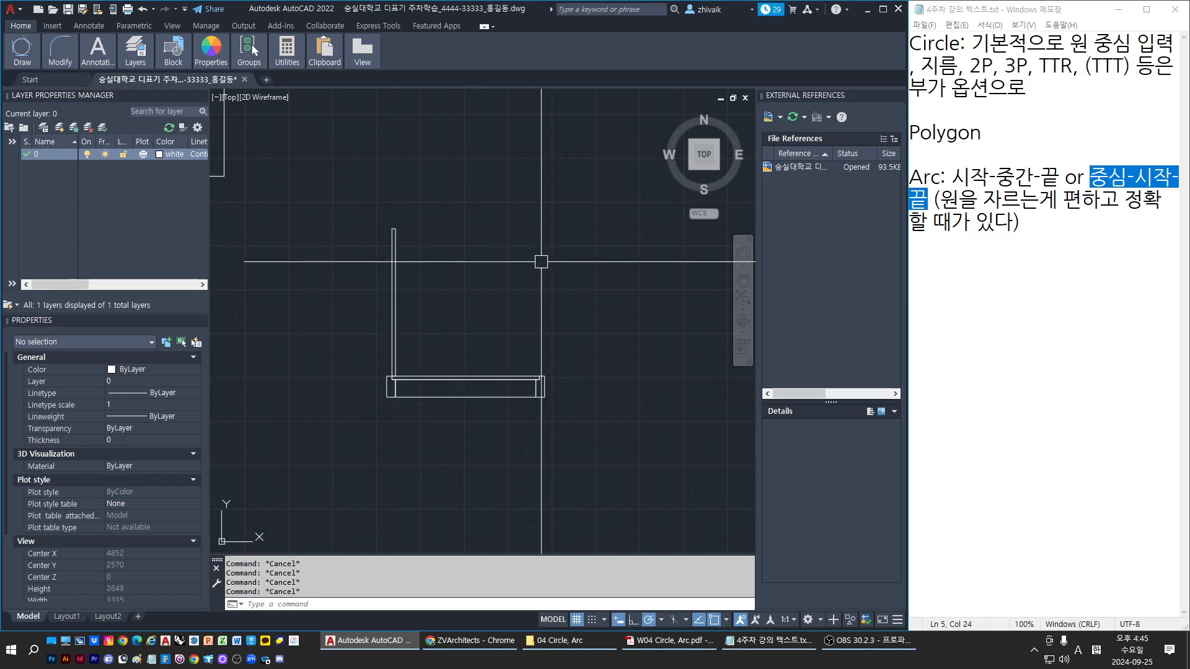
key(Return)
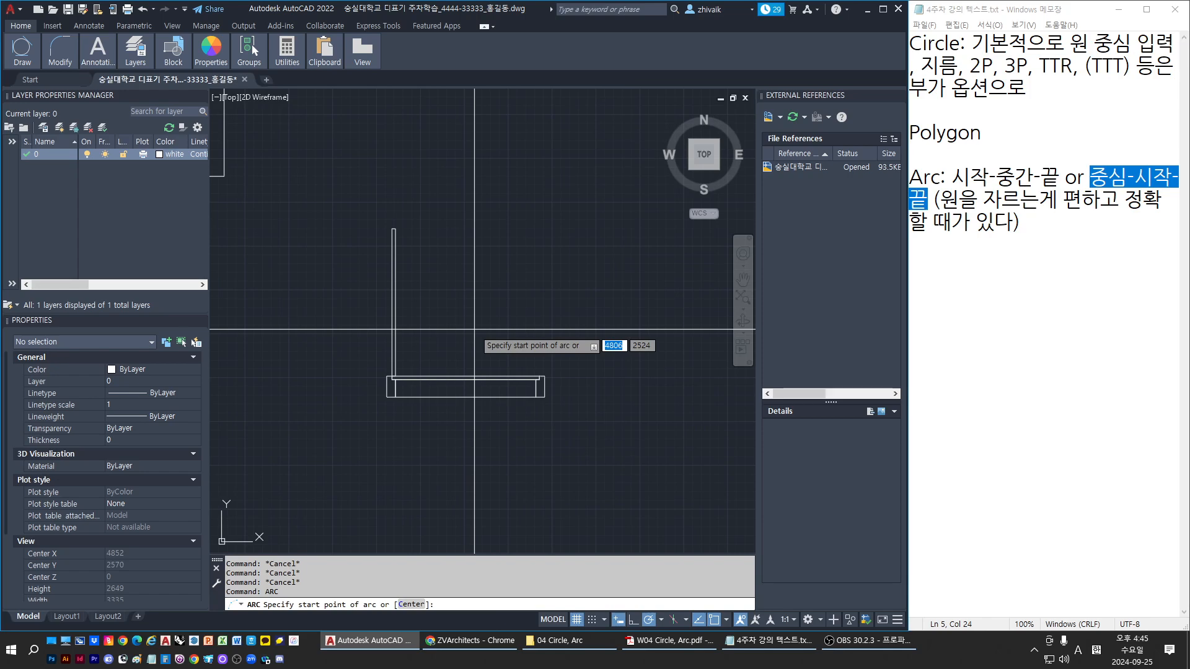
scroll(428, 378, up, 2)
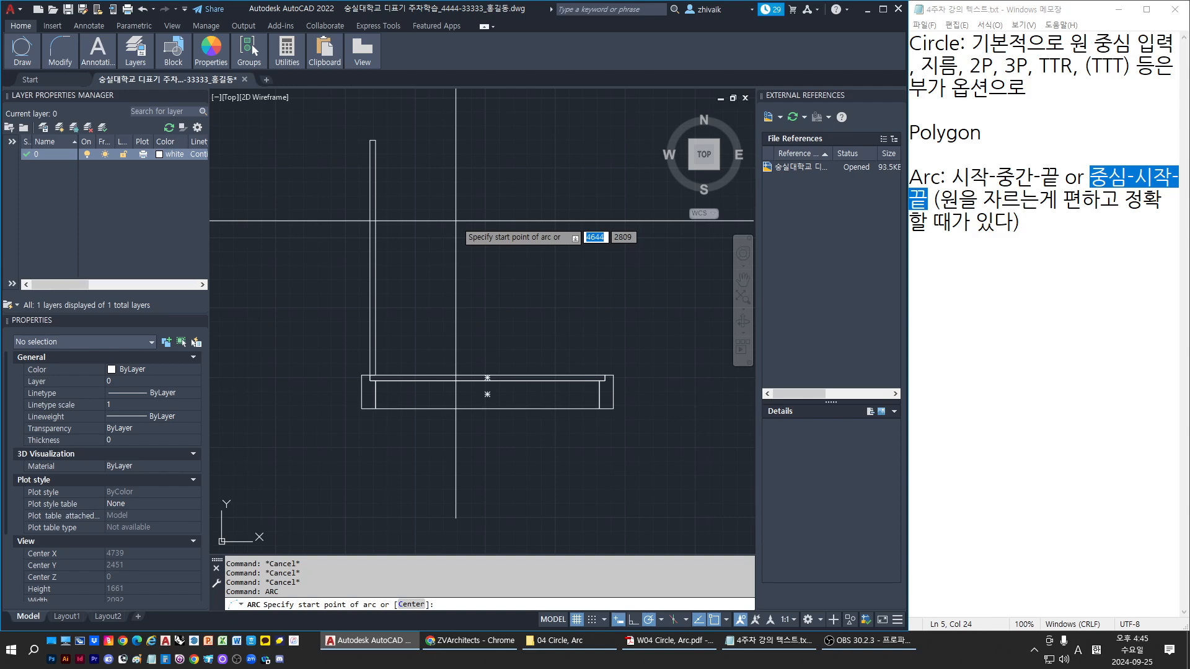
middle_drag(407, 255, 359, 333)
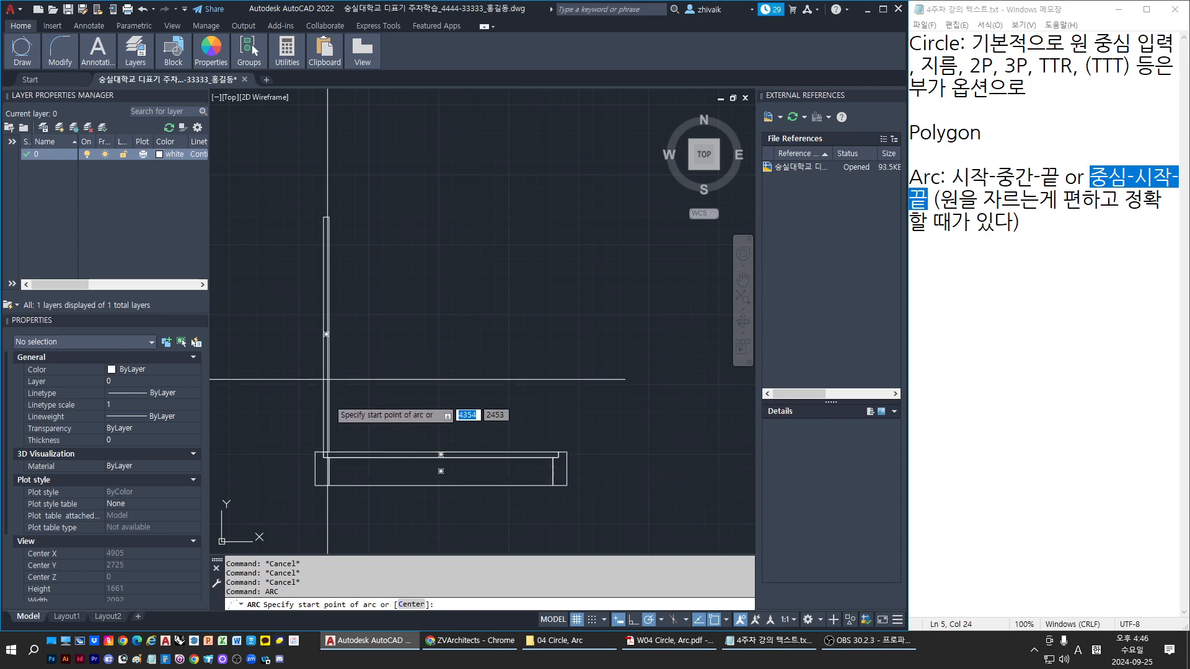
scroll(328, 454, up, 2)
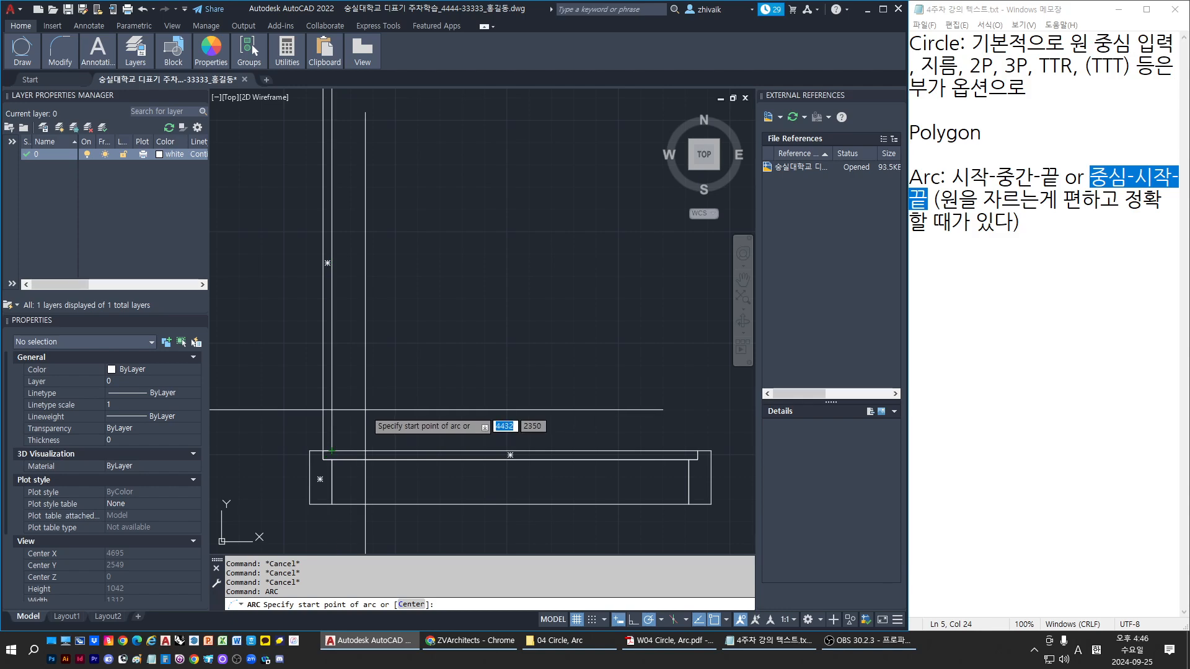
scroll(365, 410, up, 4)
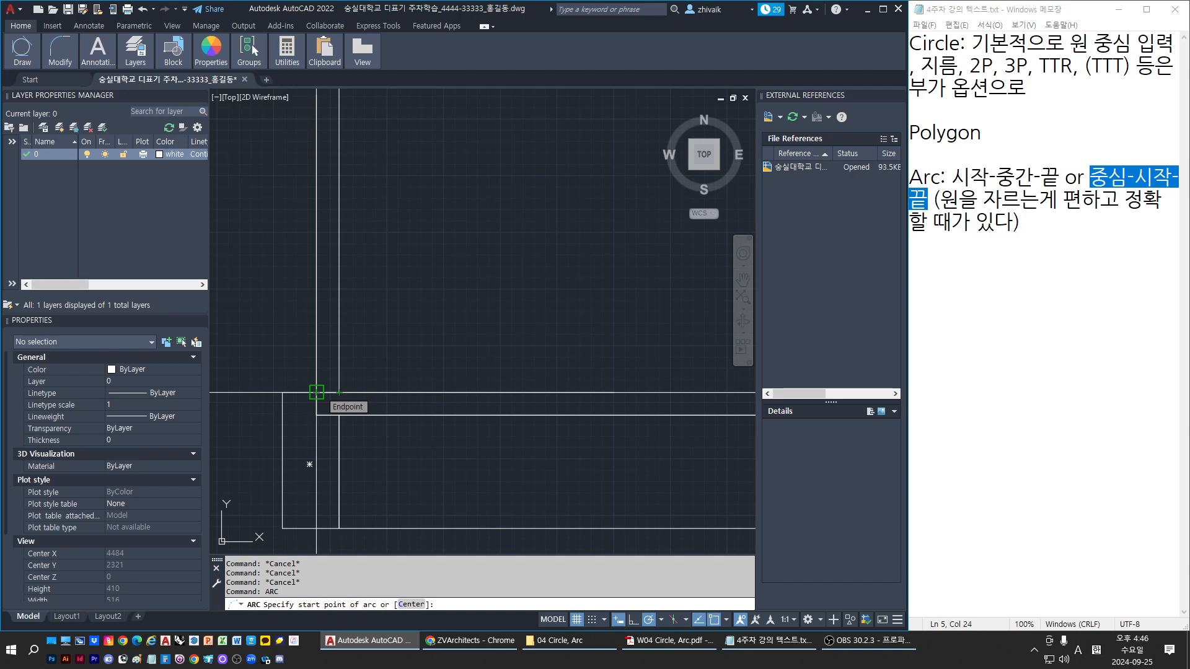
click(317, 393)
scroll(317, 393, down, 5)
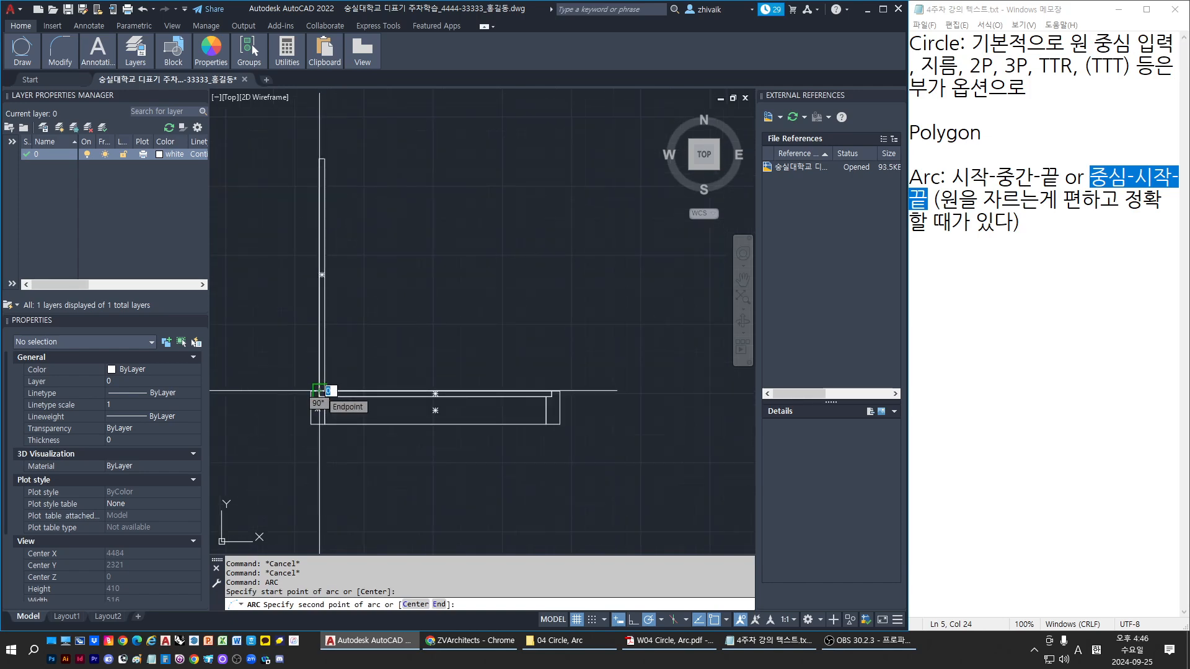
click(551, 390)
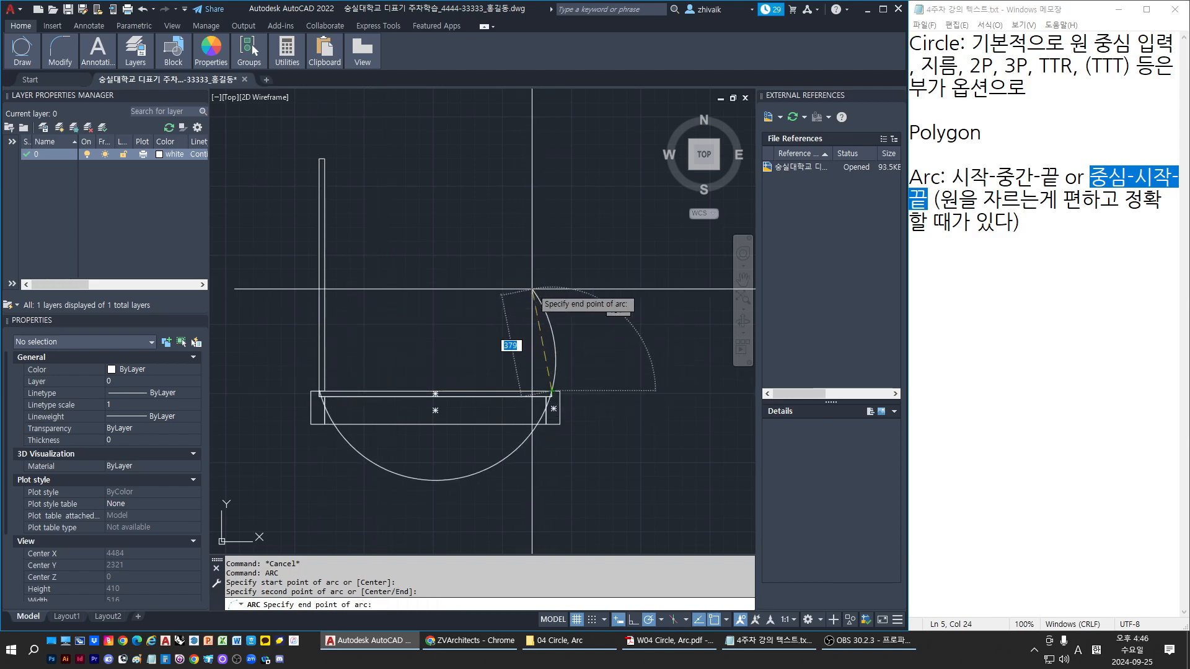
key(Escape)
key(Escape)
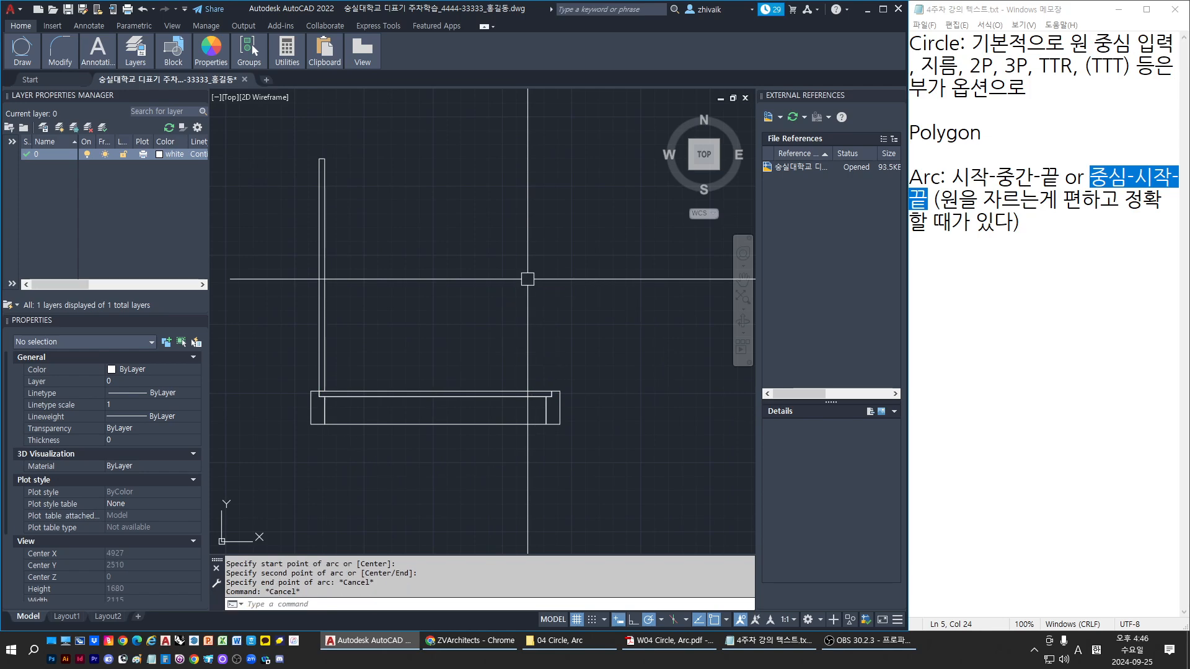
Step: Draw the door swing arc centred on the leaf's lower outer corner, from the opening's far upper corner to the leaf's top outer corner
text(a)
key(Return)
text(c)
key(Return)
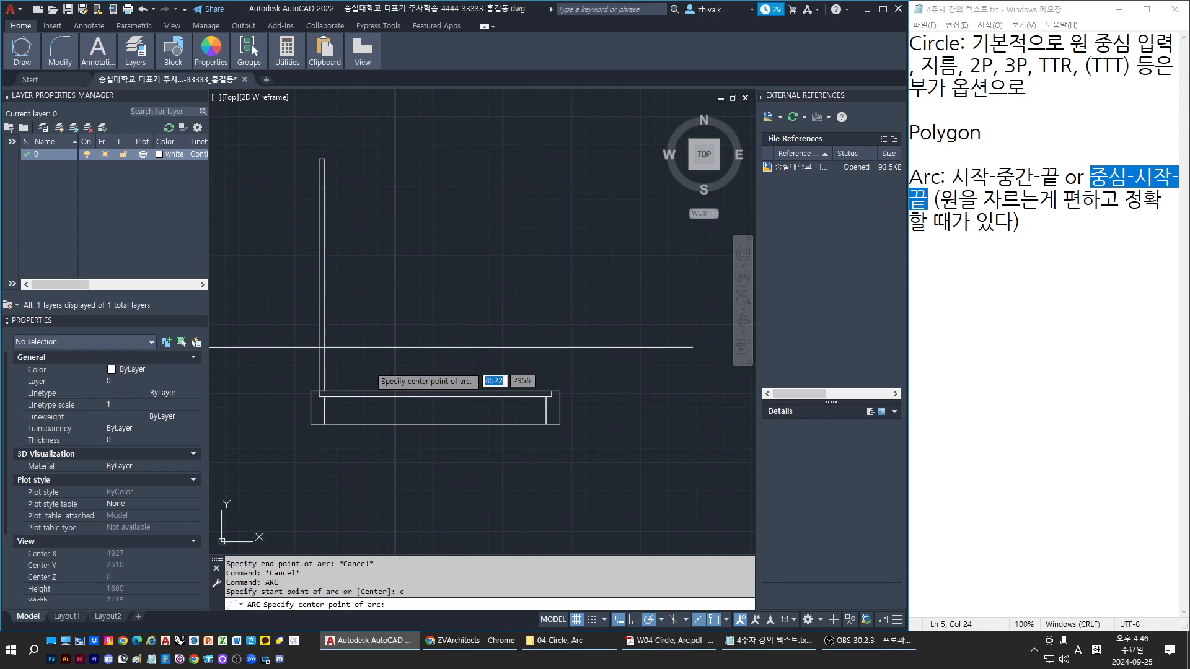
scroll(325, 390, up, 5)
click(322, 391)
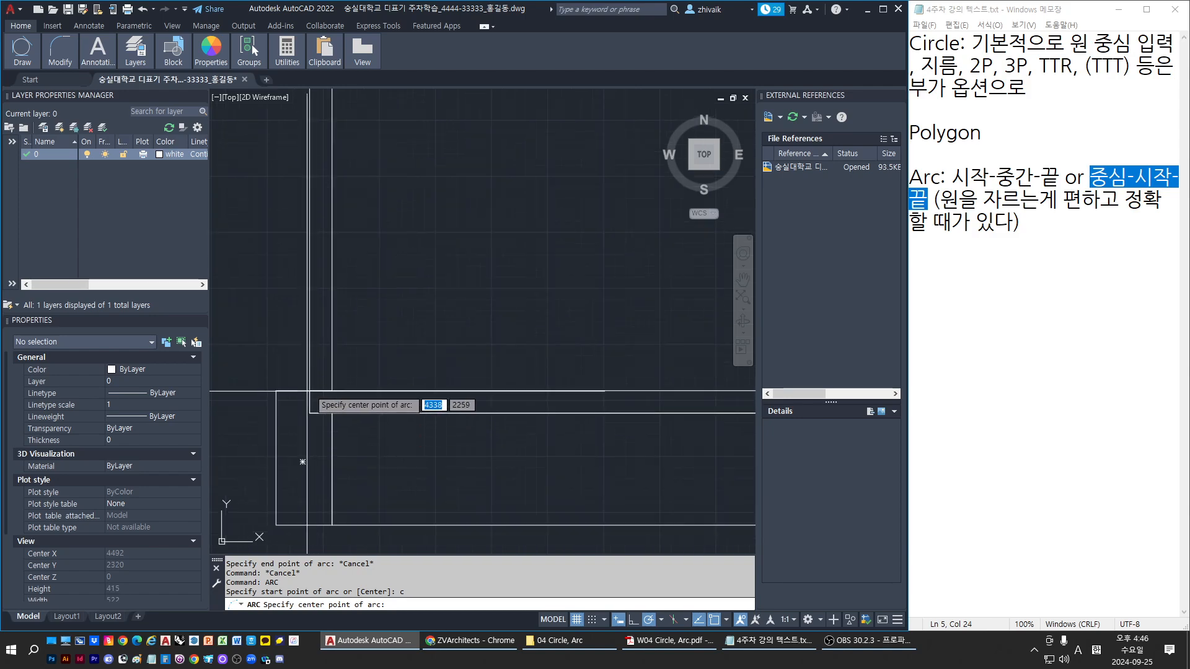
scroll(323, 391, down, 4)
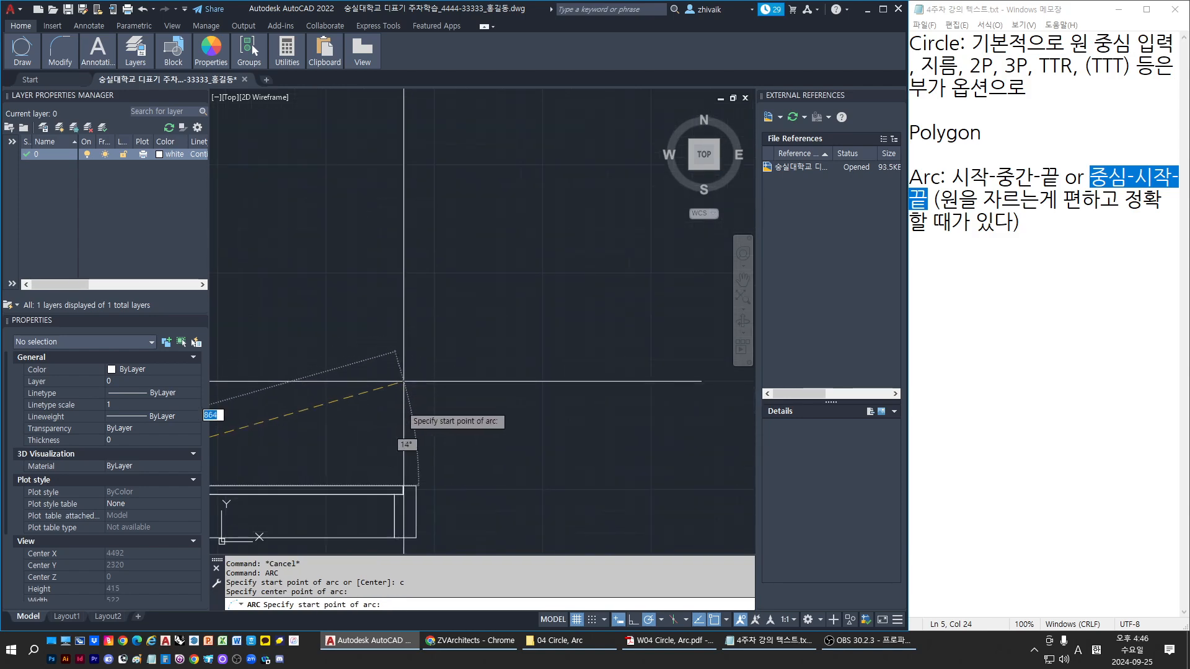
click(404, 486)
scroll(397, 459, up, 4)
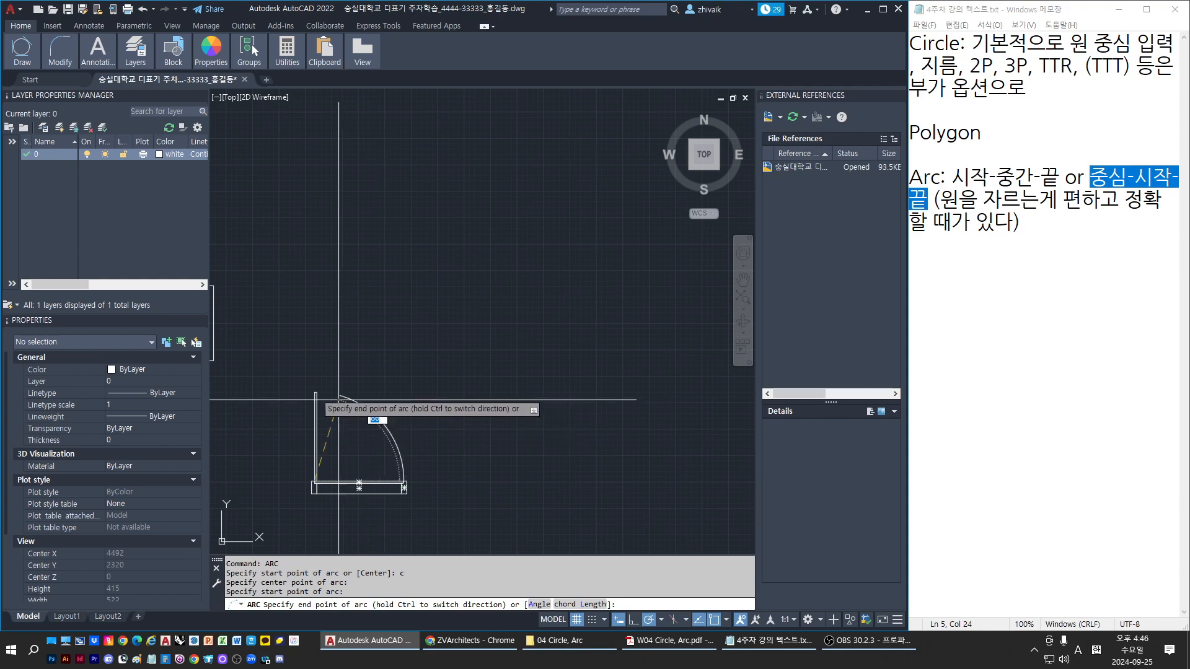
scroll(354, 391, up, 4)
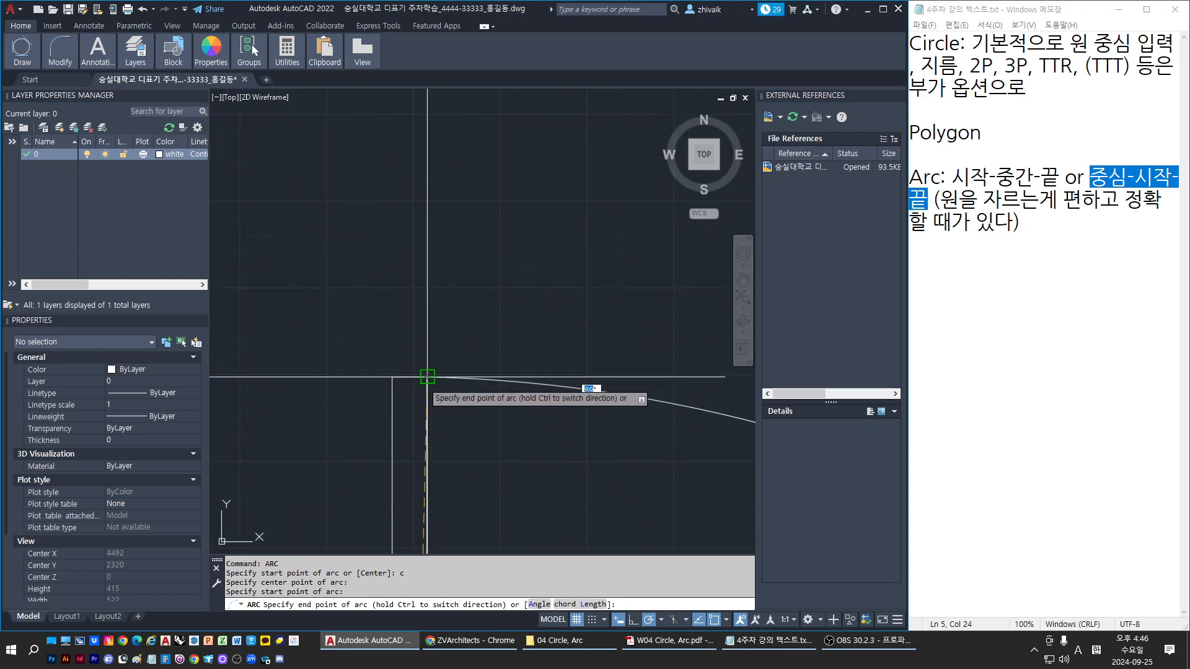
scroll(396, 378, up, 3)
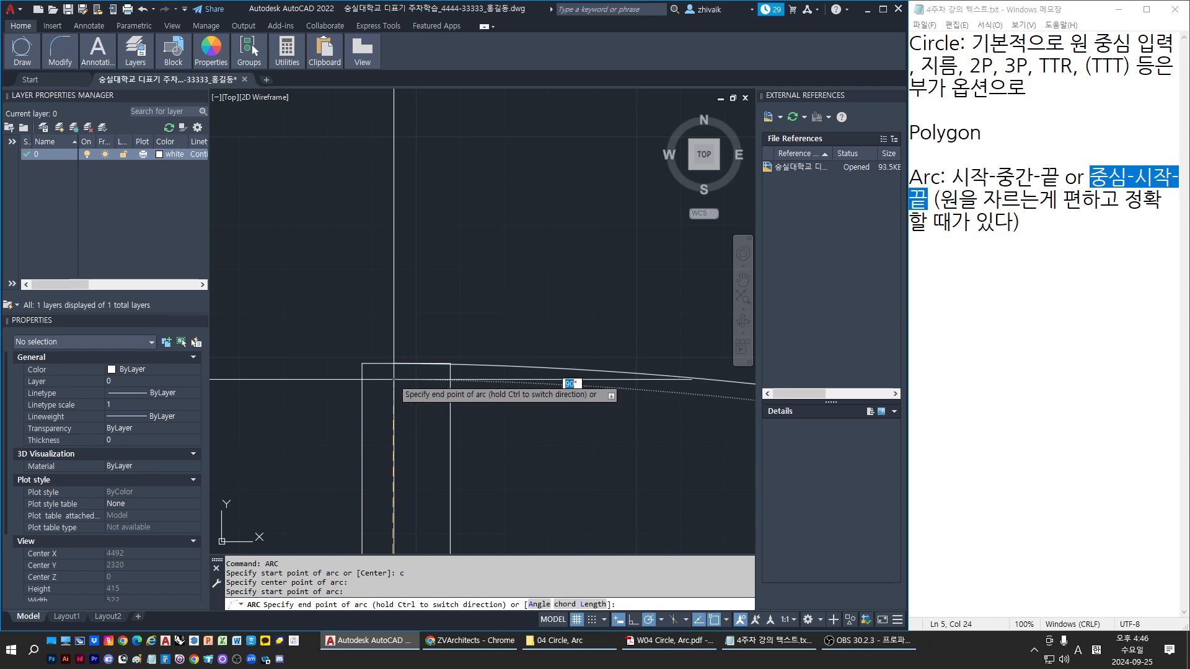
click(362, 363)
key(space)
key(Escape)
key(Escape)
Step: Examine where the arc meets the top of the door leaf and compare it with the Arc exercise in the Acrobat PDF
scroll(342, 356, down, 6)
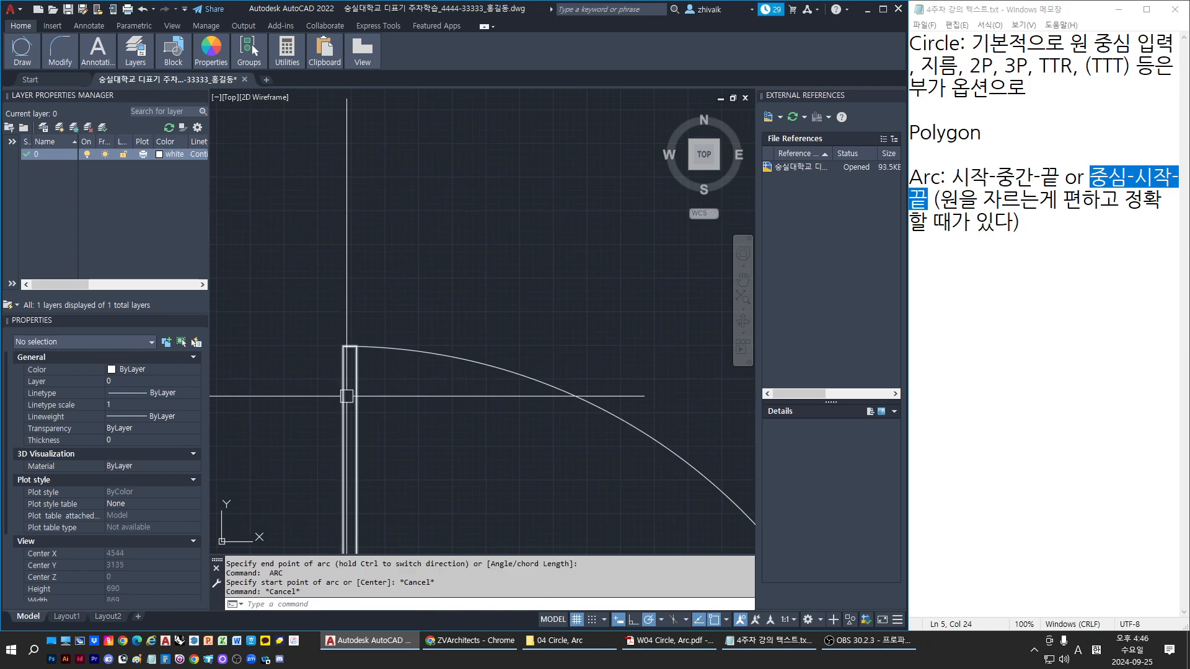
click(364, 348)
scroll(357, 353, up, 8)
scroll(345, 180, down, 2)
key(Escape)
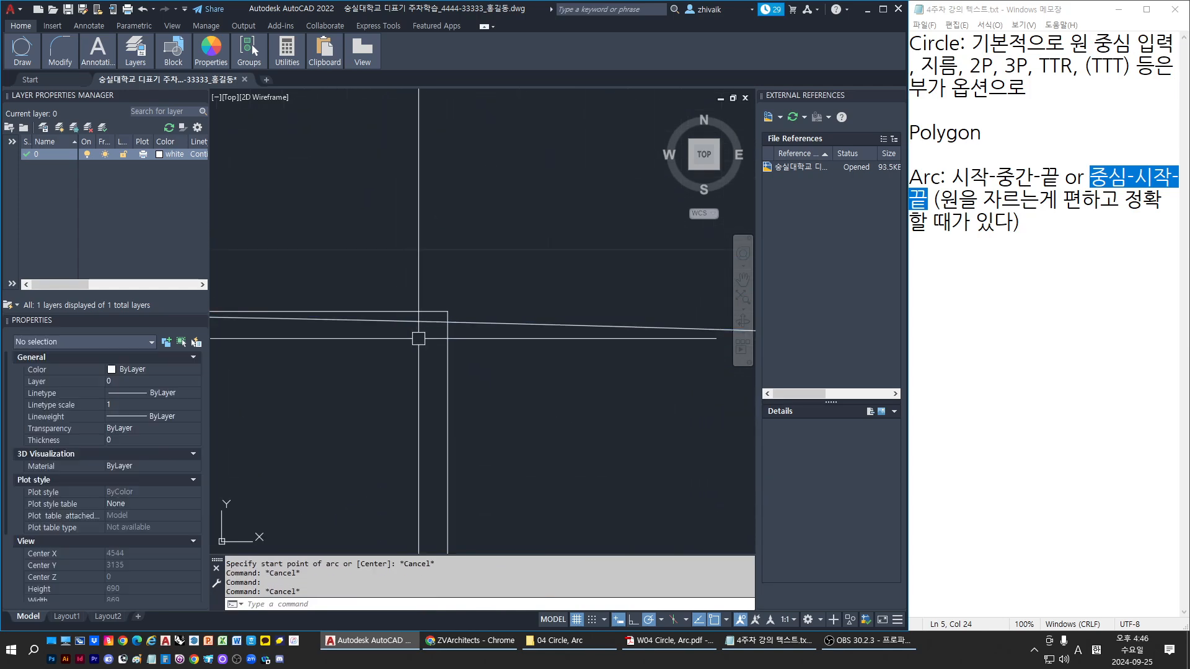
click(670, 641)
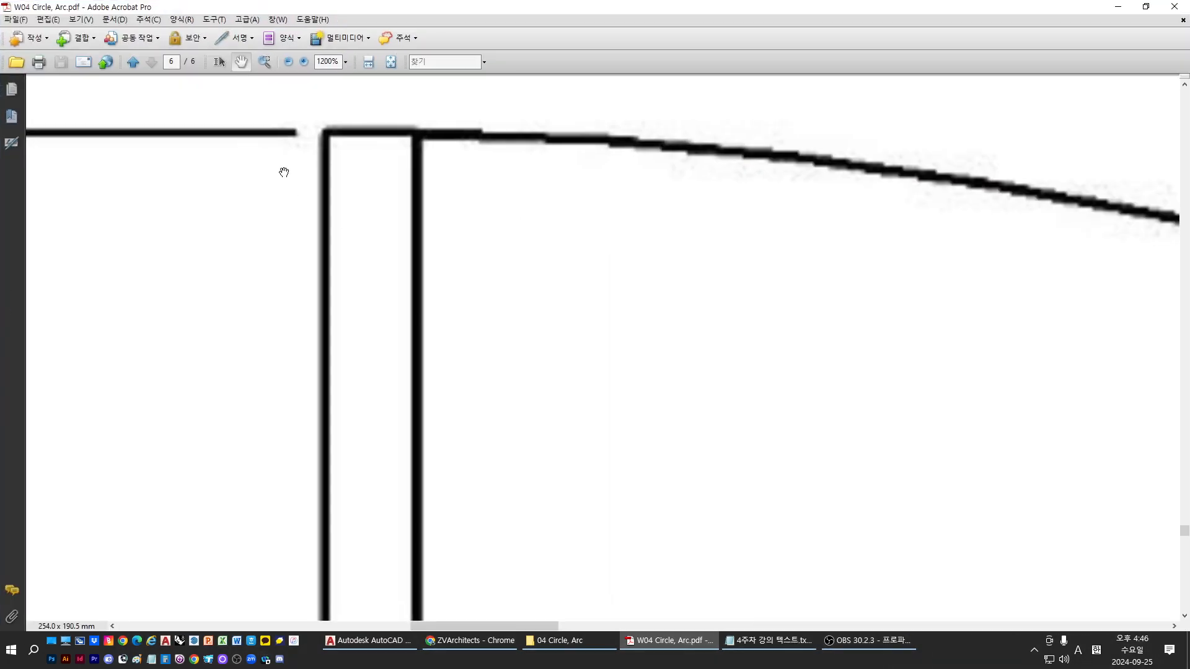
drag(284, 172, 302, 304)
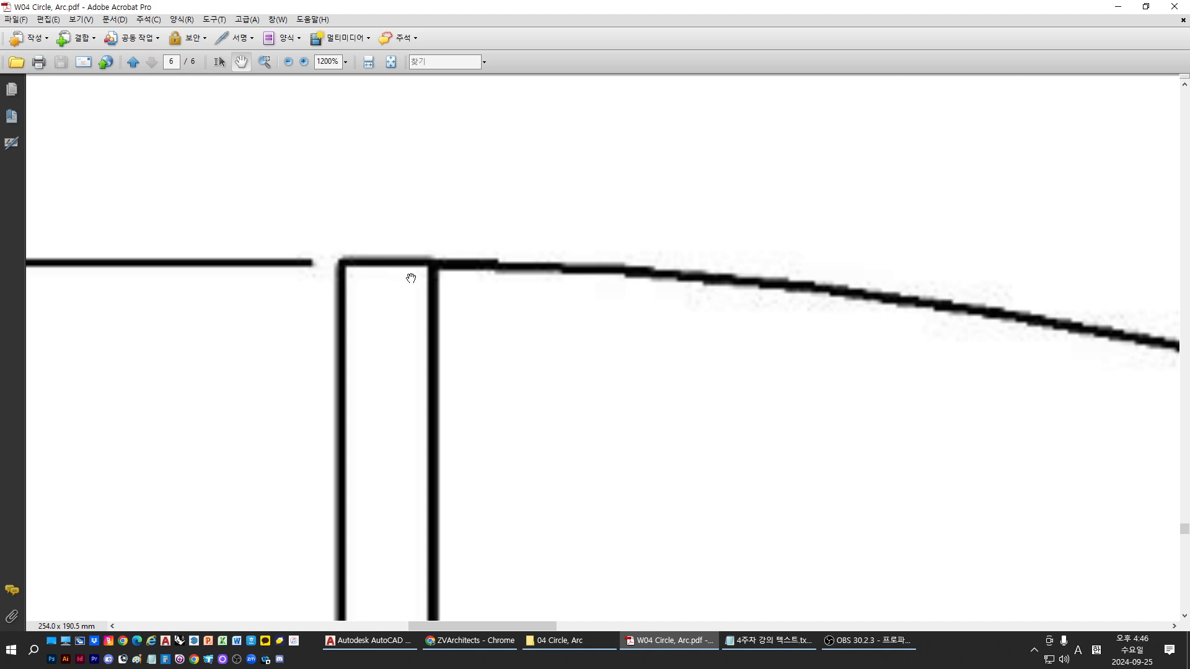
ctrl+scroll(411, 278, up, 2)
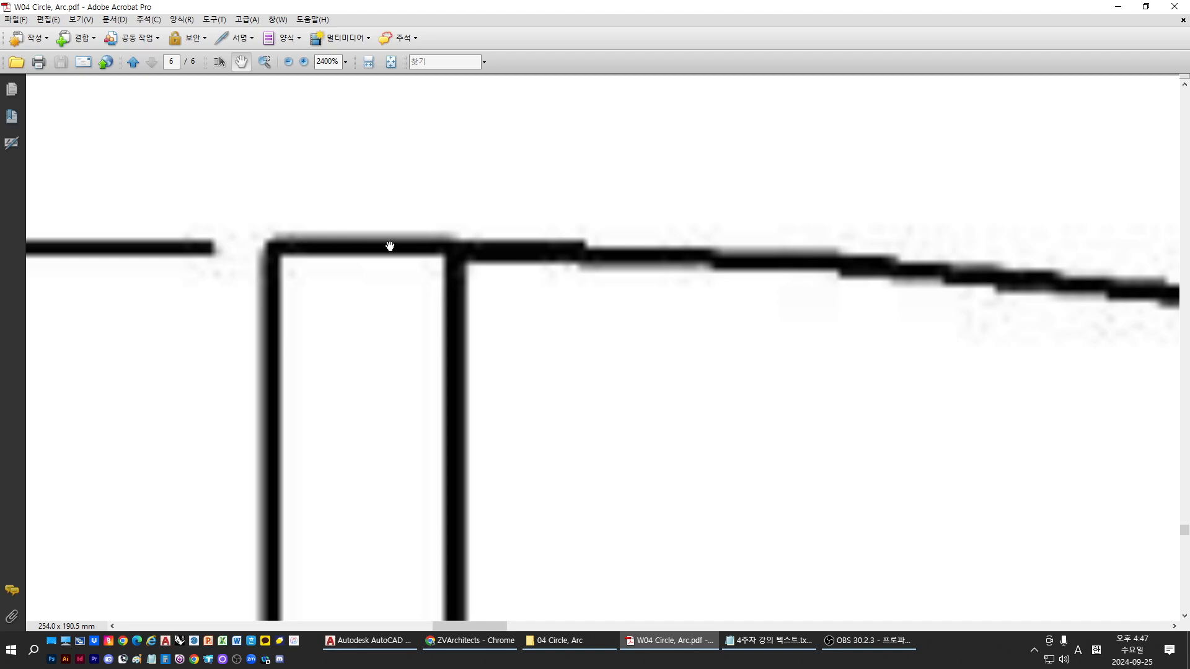
ctrl+scroll(591, 302, down, 8)
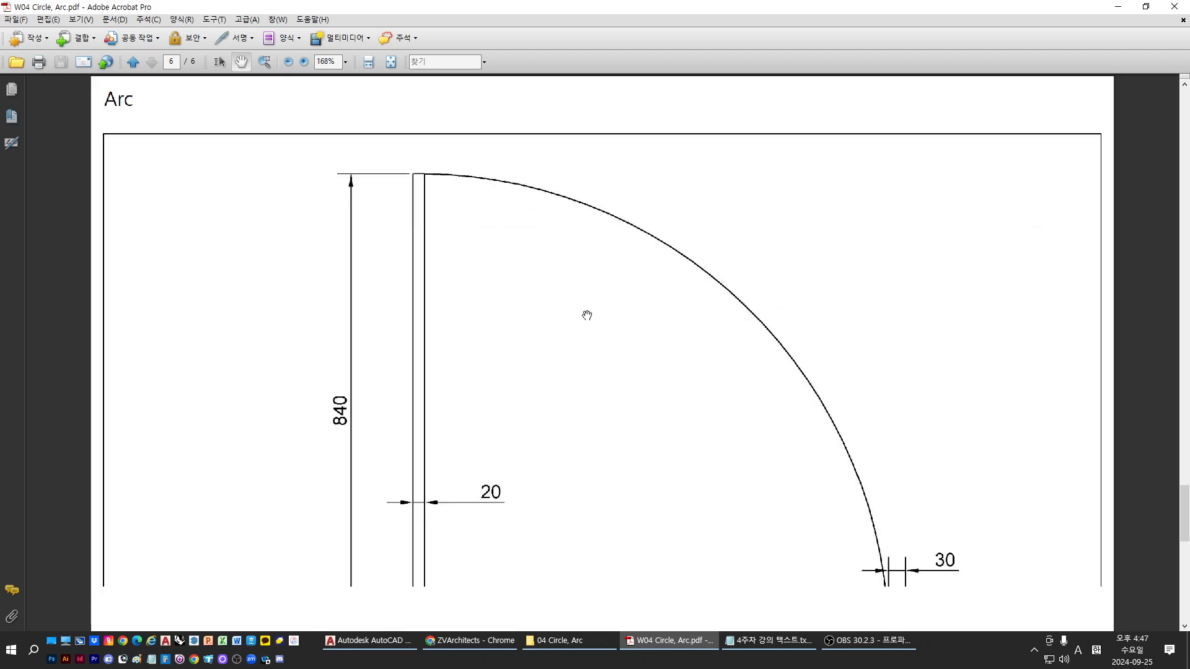
ctrl+scroll(587, 317, down, 2)
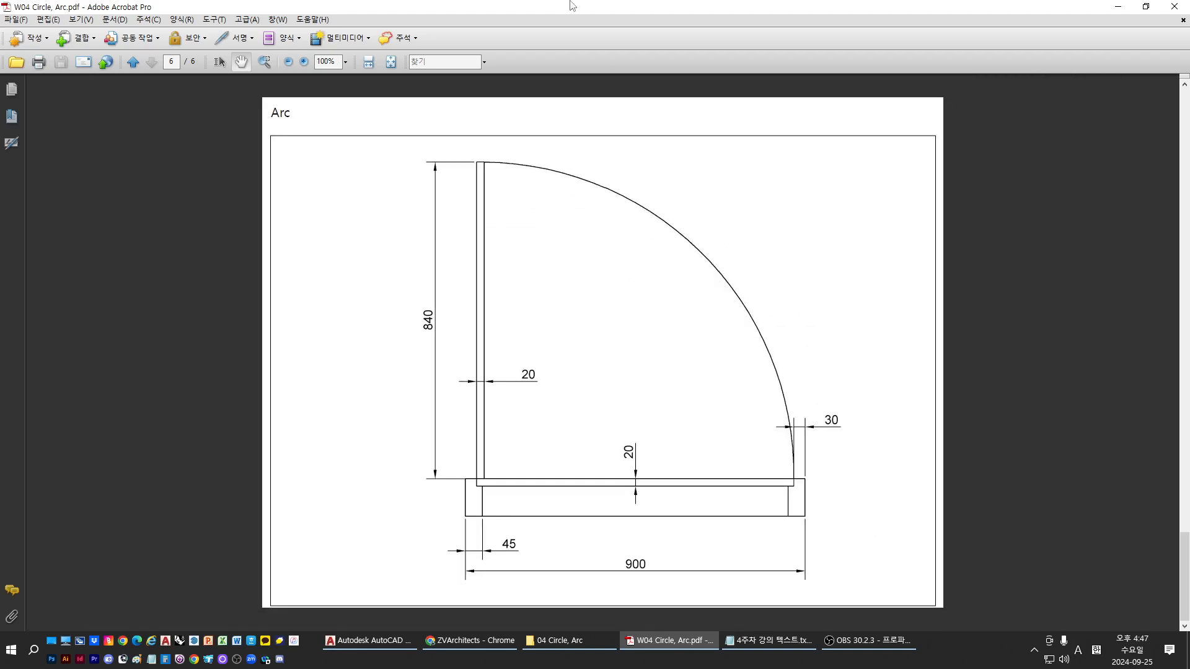
Step: Switch back to AutoCAD and review the door plan together with the other exercise drawings
key(alt+Tab)
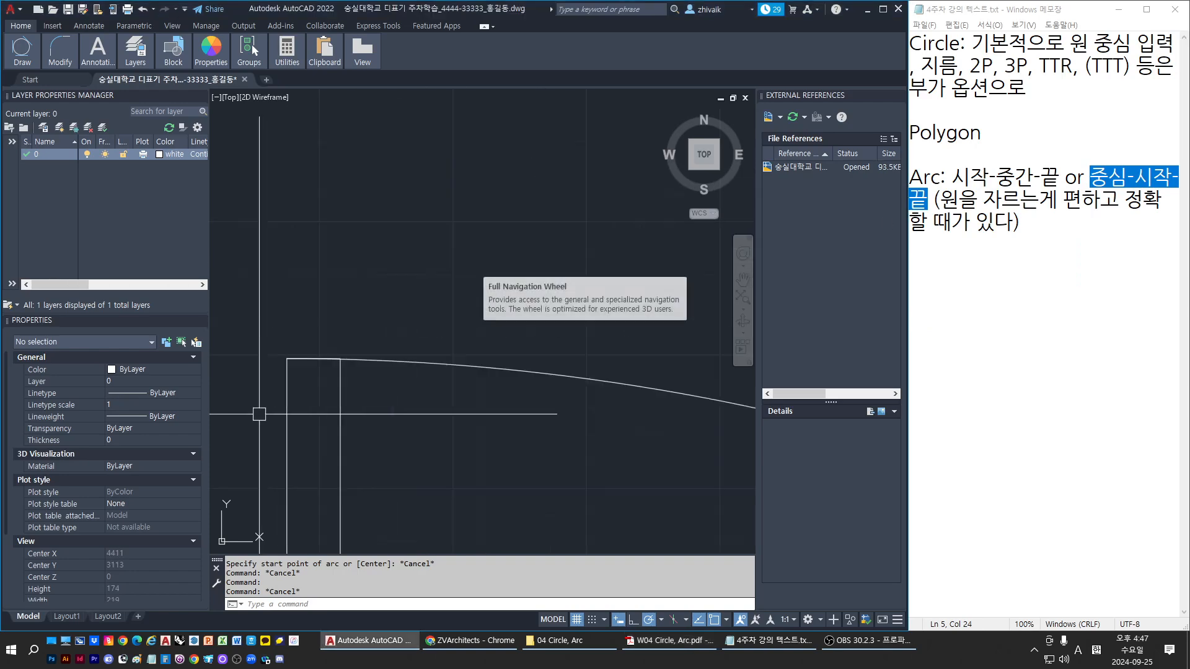
scroll(259, 414, down, 6)
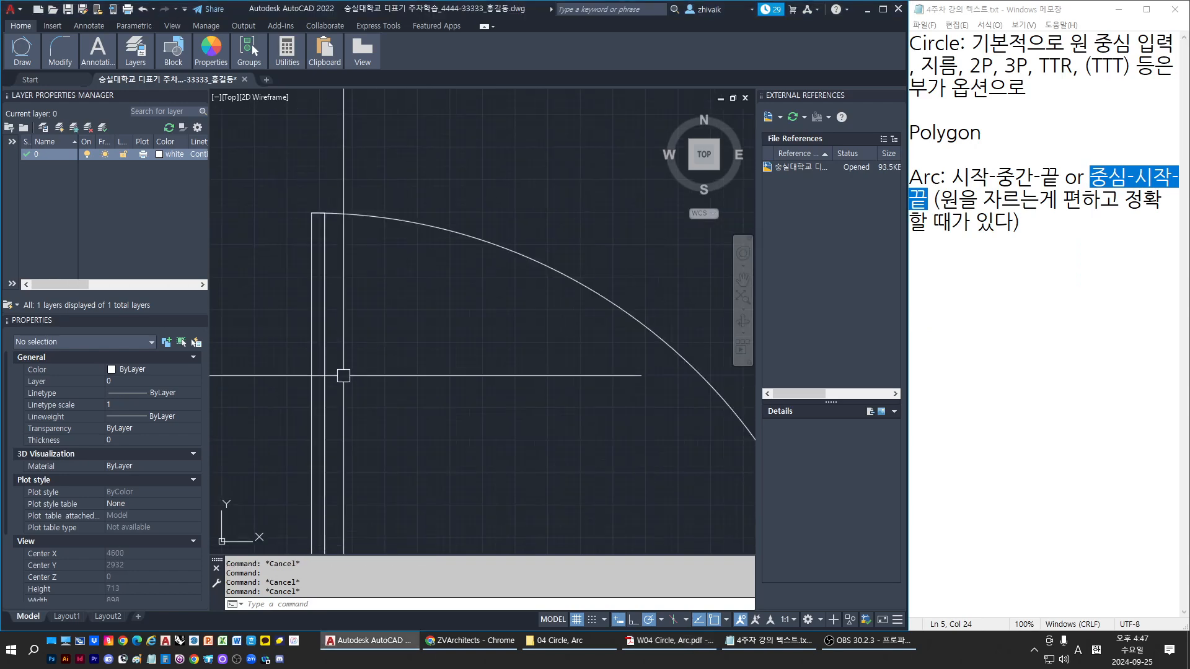
scroll(344, 375, down, 4)
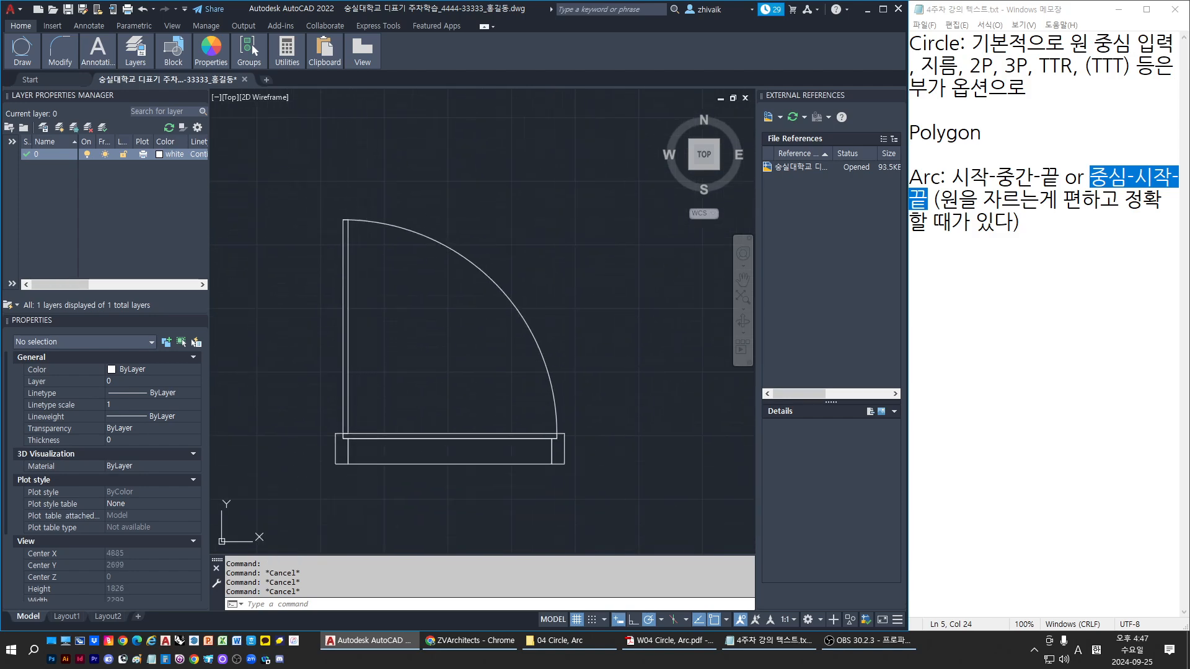
key(alt+Tab)
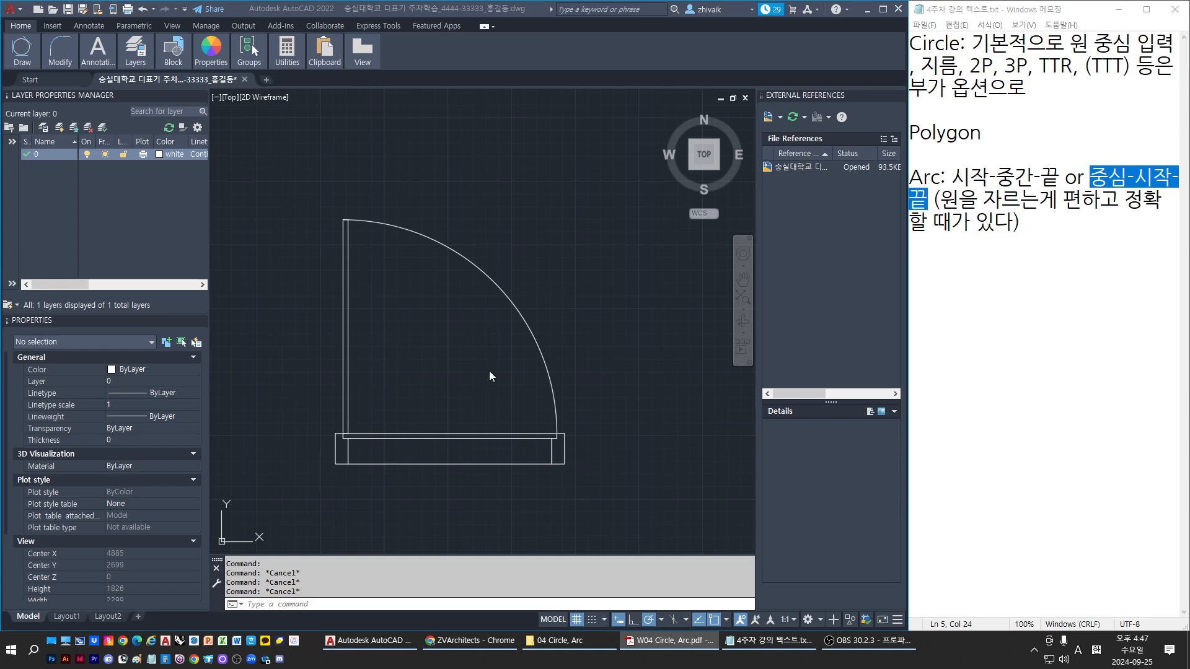
scroll(439, 368, down, 4)
scroll(454, 420, down, 2)
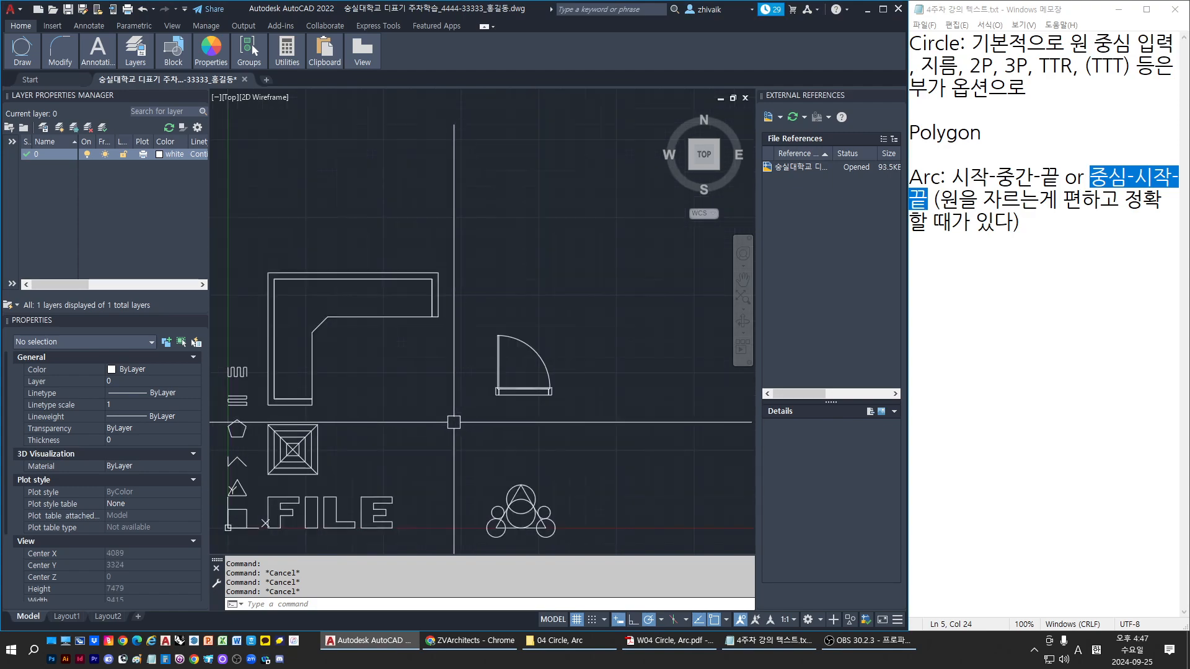
mouse_move(423, 432)
middle_down()
mouse_move(466, 364)
mouse_move(463, 421)
middle_up()
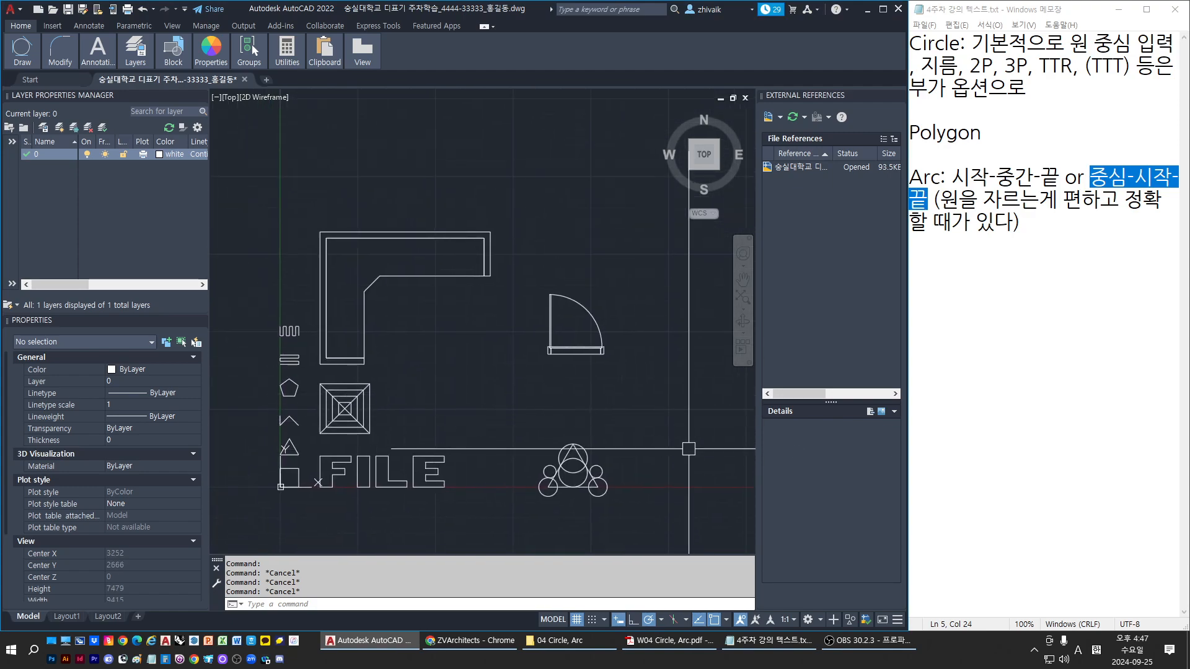
click(669, 641)
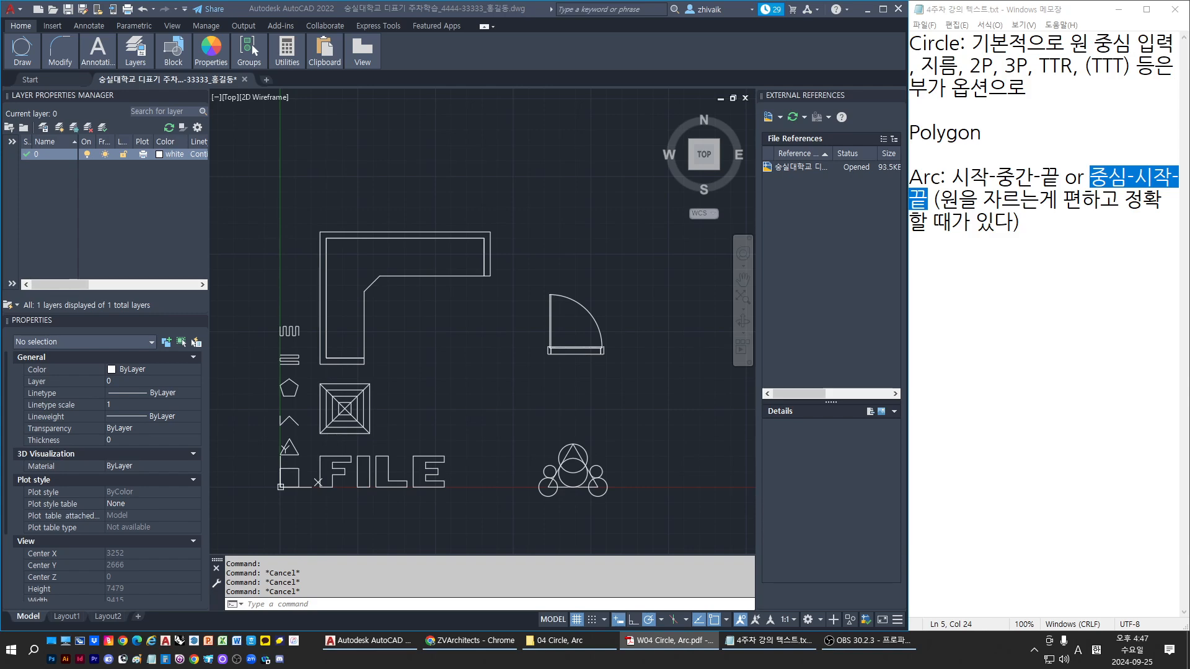
click(1025, 326)
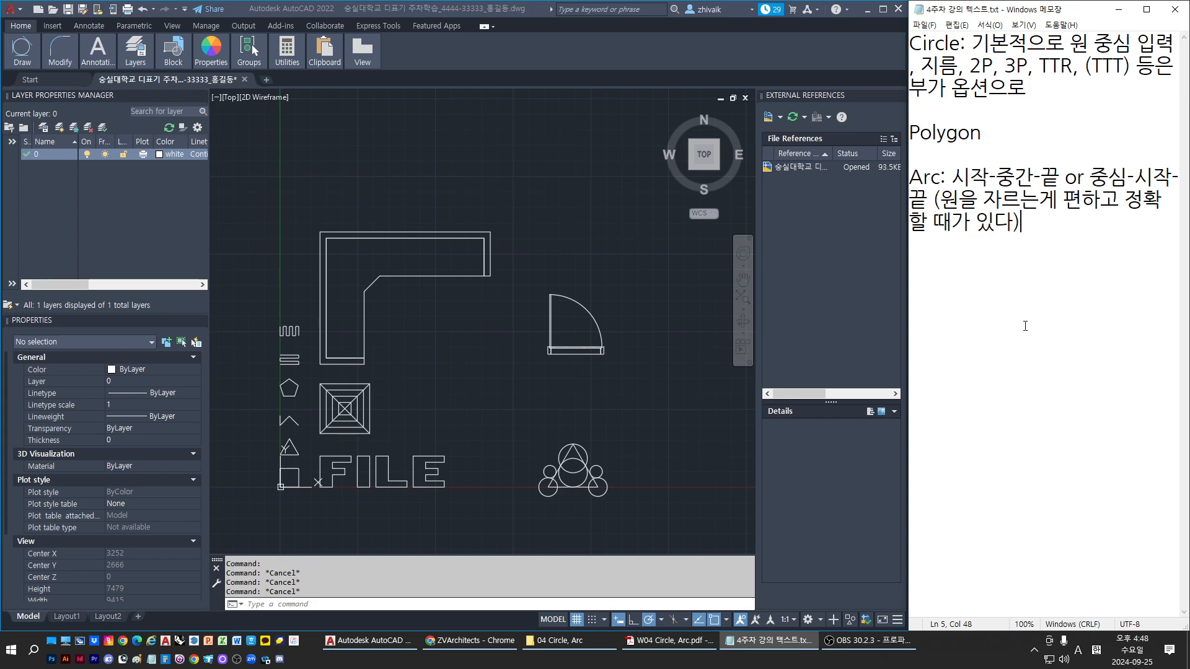
click(587, 424)
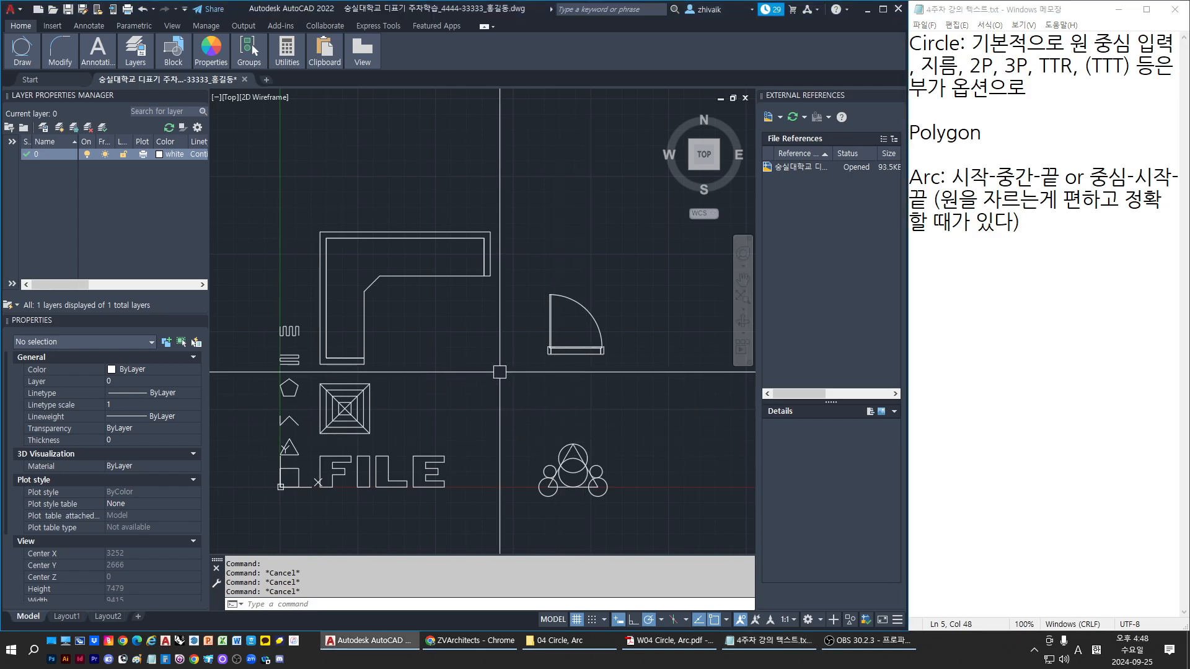